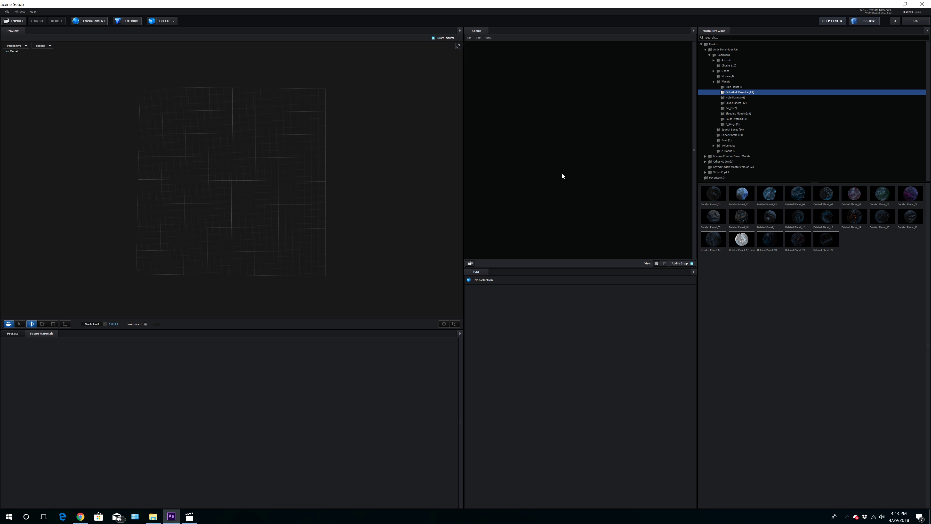
Add the purple Detailed Planet_08 at the scene's center and move a white Detailed Planet_17 to the grid's front-left
{"action": "left_click_drag", "start_coordinate": [910, 193], "coordinate": [587, 238]}
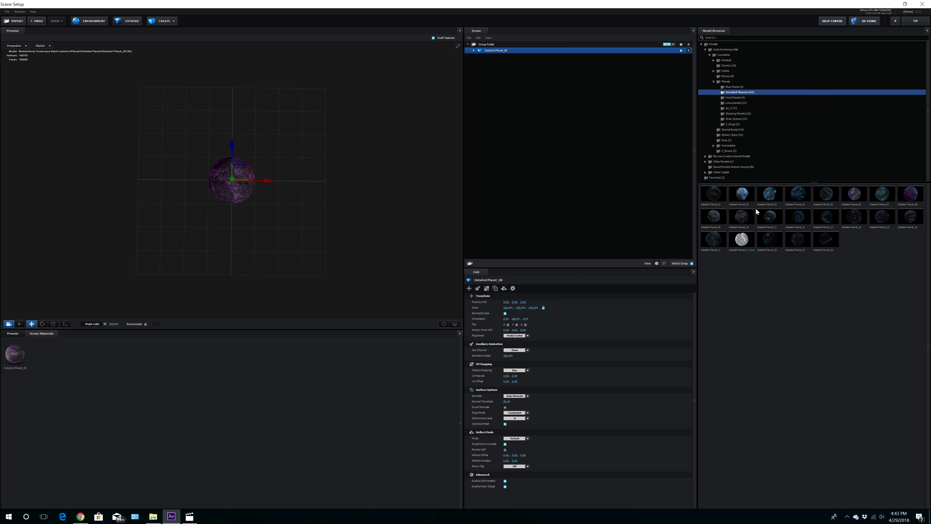
{"action": "left_click_drag", "start_coordinate": [742, 240], "coordinate": [676, 235]}
{"action": "left_click_drag", "start_coordinate": [266, 183], "coordinate": [152, 193]}
{"action": "left_click_drag", "start_coordinate": [122, 149], "coordinate": [124, 255]}
Add the dark blue-speckled planet beside the white one and place Detailed Planet_01 beyond the grid's back-left corner
{"action": "left_click_drag", "start_coordinate": [743, 222], "coordinate": [171, 193]}
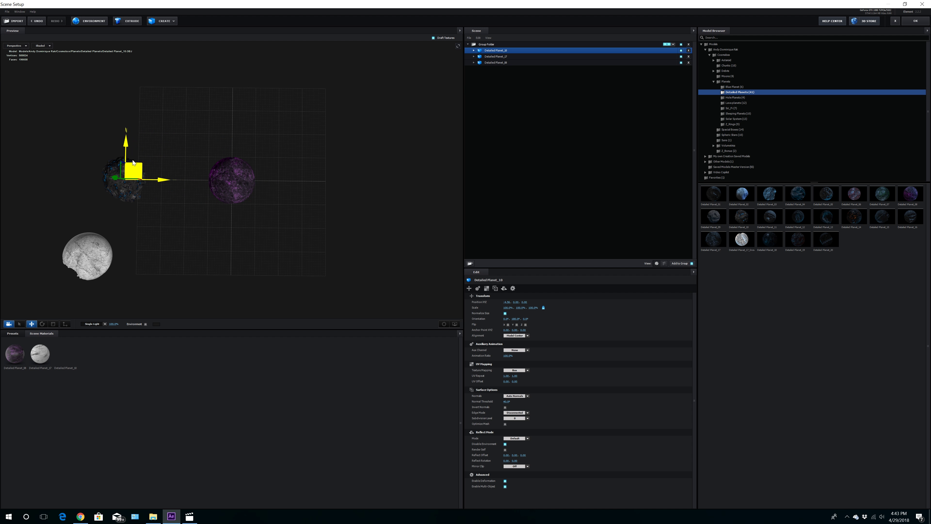
{"action": "left_click_drag", "start_coordinate": [125, 149], "coordinate": [138, 225]}
{"action": "left_click_drag", "start_coordinate": [156, 261], "coordinate": [169, 261]}
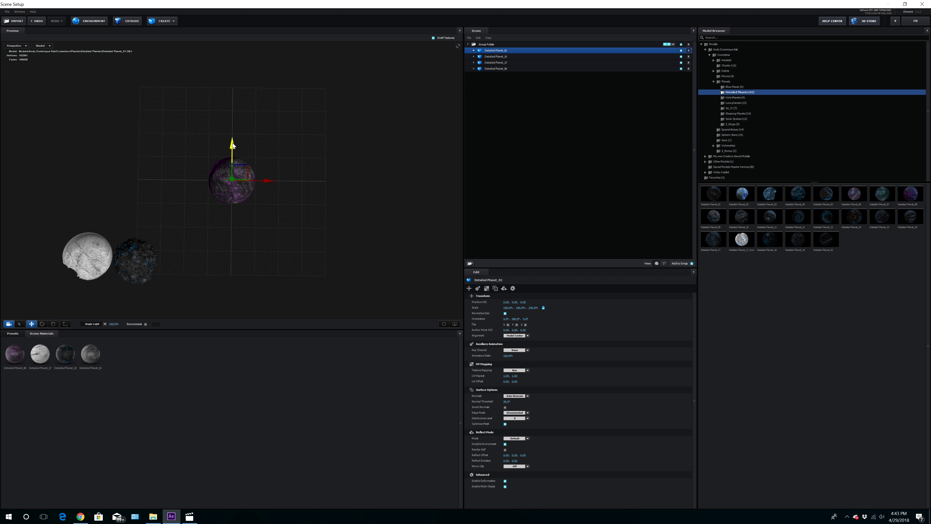
{"action": "left_click_drag", "start_coordinate": [233, 143], "coordinate": [229, 37]}
{"action": "left_click_drag", "start_coordinate": [281, 79], "coordinate": [146, 69]}
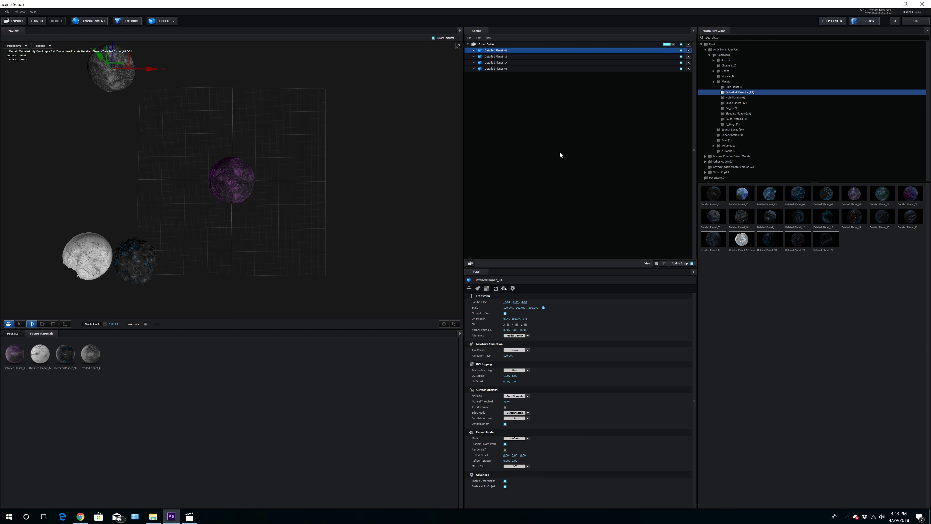
Add Detailed Planet_14, move it to the front-right and high above the grid, and apply the scene
{"action": "left_click", "coordinate": [854, 220]}
{"action": "left_click_drag", "start_coordinate": [275, 181], "coordinate": [410, 212]}
{"action": "left_click_drag", "start_coordinate": [369, 150], "coordinate": [370, 240]}
{"action": "left_click_drag", "start_coordinate": [293, 276], "coordinate": [297, 203]}
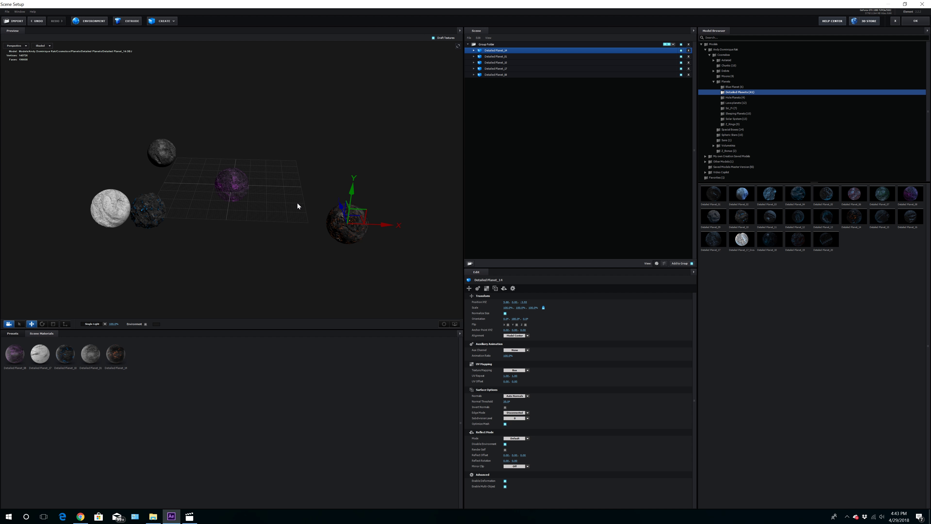
{"action": "left_click_drag", "start_coordinate": [354, 191], "coordinate": [363, 72]}
{"action": "left_click_drag", "start_coordinate": [266, 217], "coordinate": [298, 215]}
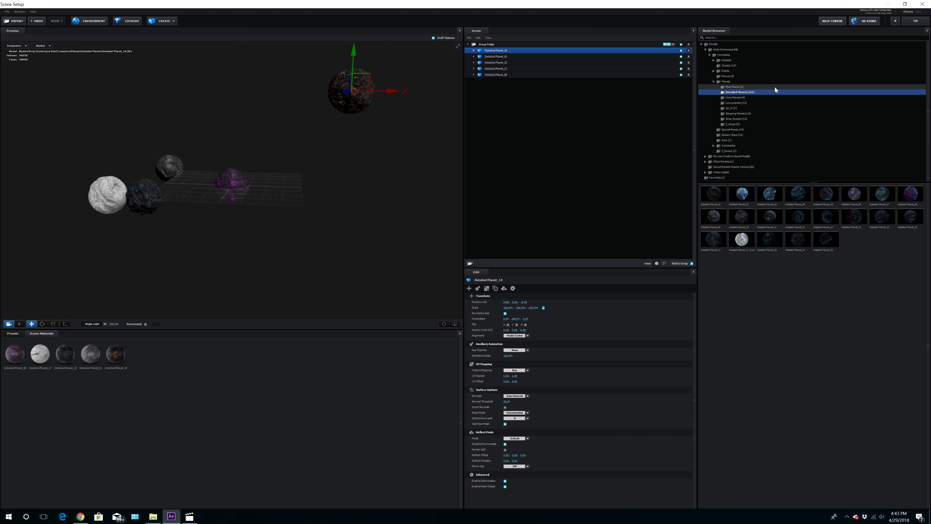
{"action": "left_click", "coordinate": [905, 22]}
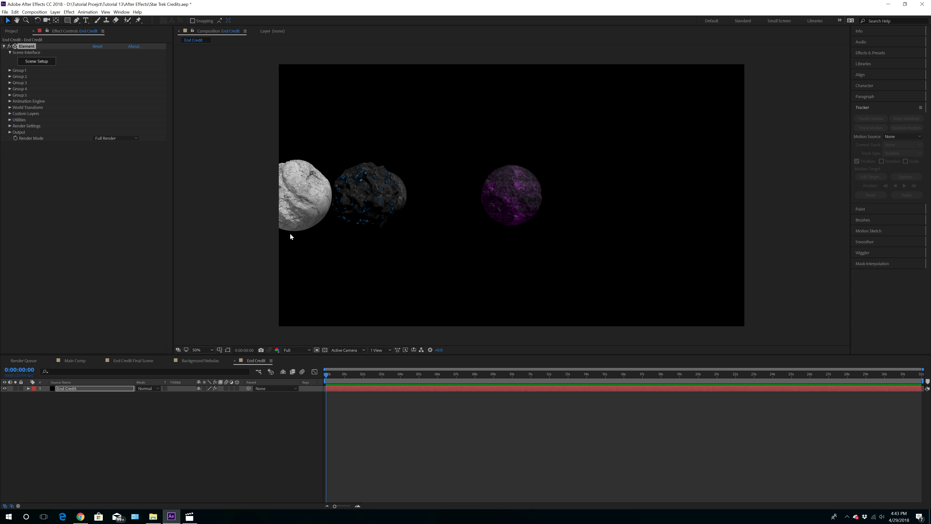
Add a two-node camera with the 200mm preset to the End Credit composition
{"action": "left_click", "coordinate": [63, 388]}
{"action": "left_click", "coordinate": [56, 12]}
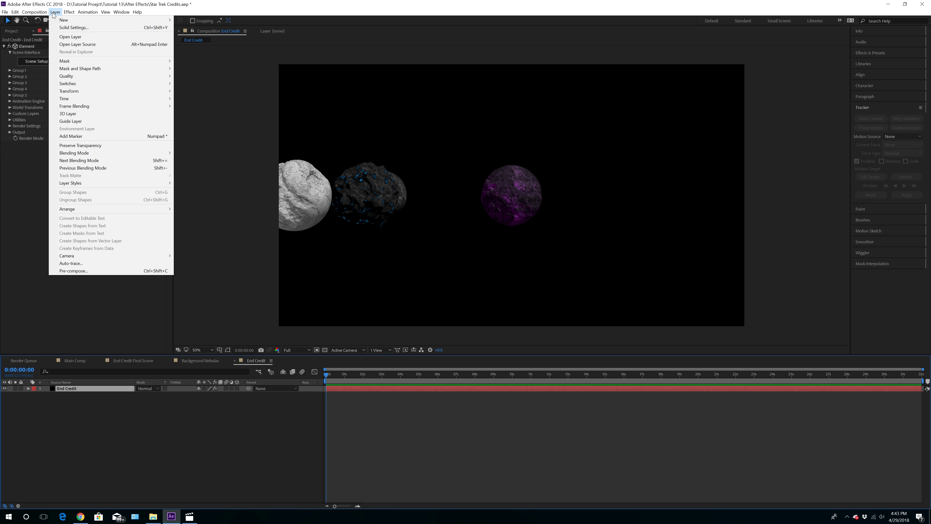
{"action": "mouse_move", "coordinate": [73, 23]}
{"action": "left_click", "coordinate": [187, 42]}
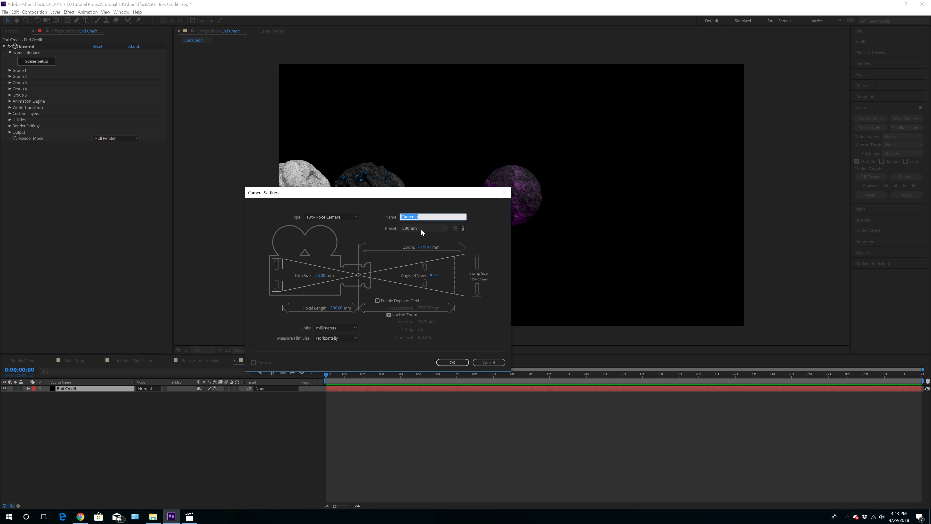
{"action": "left_click", "coordinate": [454, 362]}
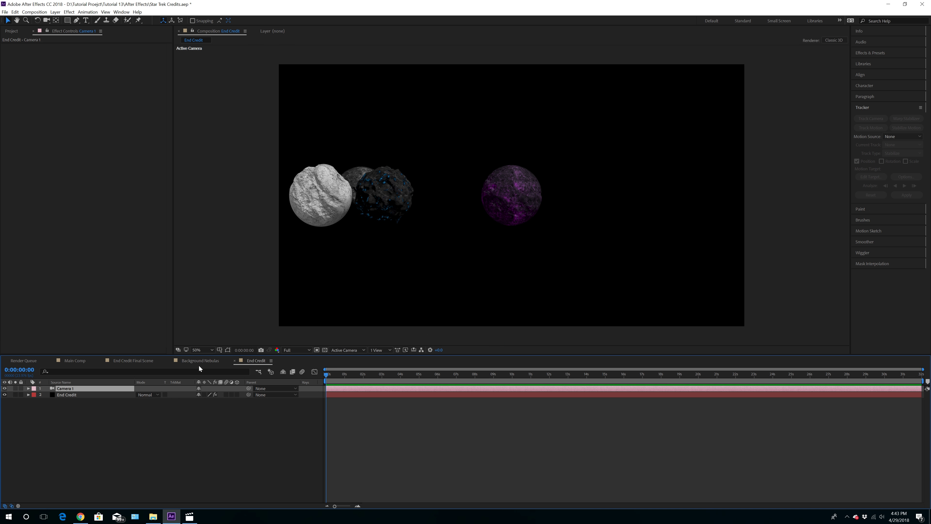
Show the composition in two side-by-side views, Top and Active Camera, with the planets enlarged in the Top view
{"action": "left_click", "coordinate": [382, 352]}
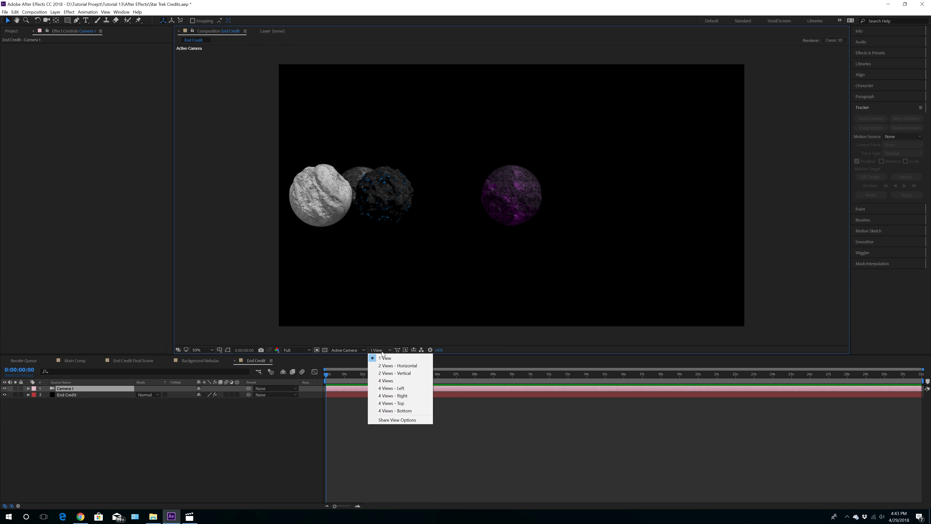
{"action": "left_click", "coordinate": [385, 367]}
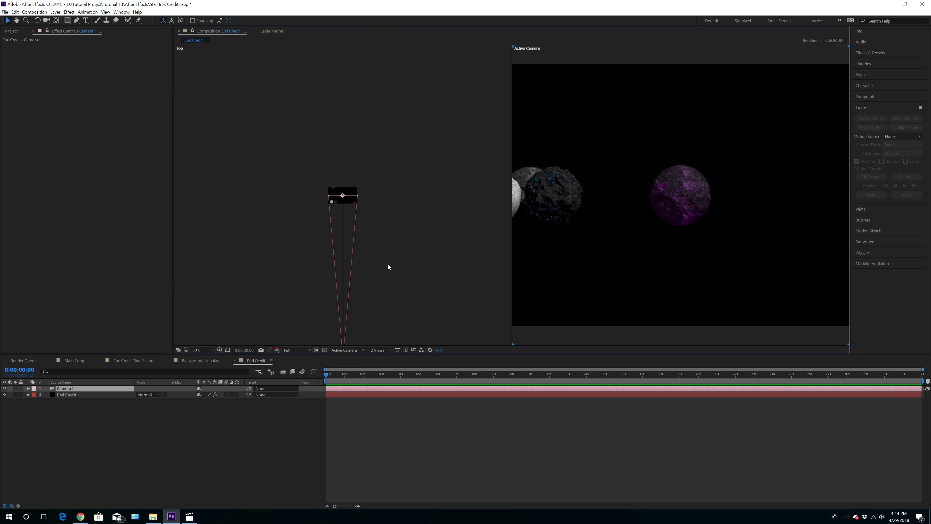
{"action": "scroll", "coordinate": [387, 263], "scroll_direction": "up", "scroll_amount": 10}
{"action": "scroll", "coordinate": [389, 267], "scroll_direction": "down", "scroll_amount": 4}
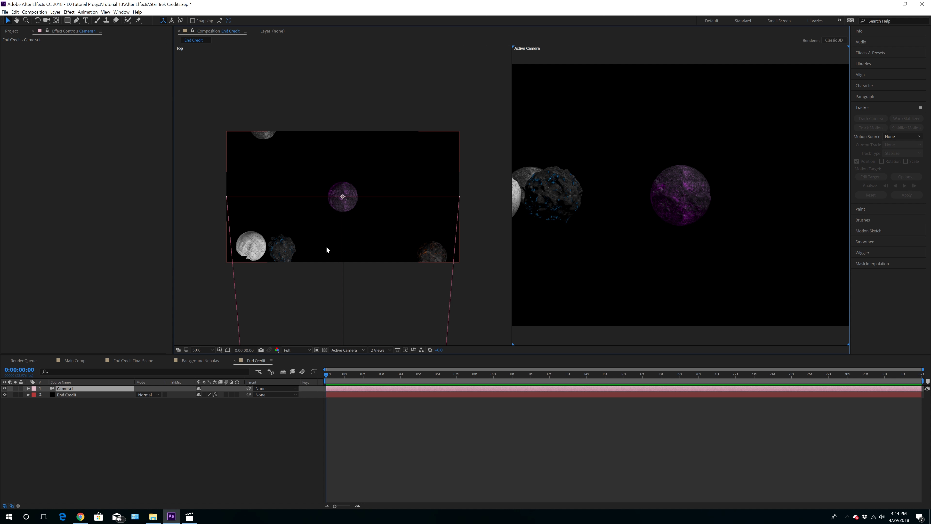
Reopen the End Credit layer's Element scene and examine the planets' arrangement from another angle
{"action": "left_click", "coordinate": [73, 396]}
{"action": "left_click", "coordinate": [37, 62]}
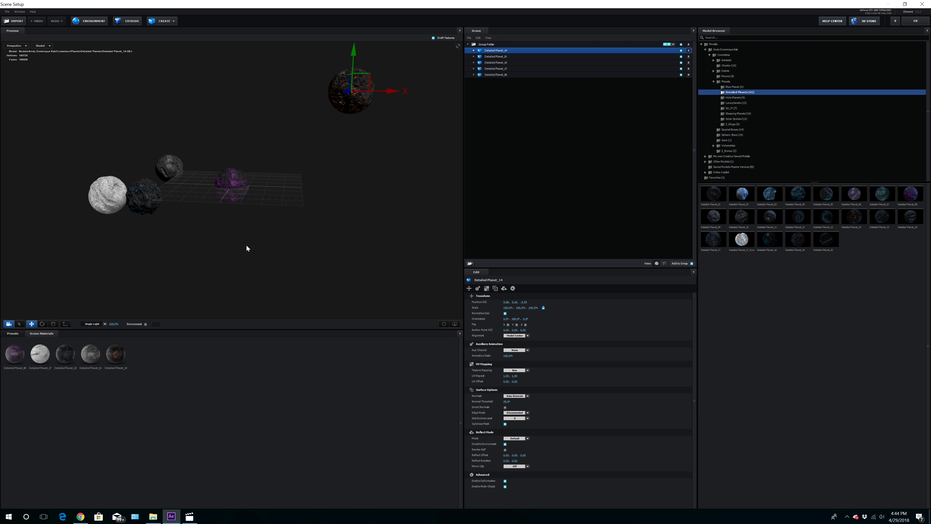
{"action": "scroll", "coordinate": [248, 232], "scroll_direction": "down", "scroll_amount": 6}
{"action": "left_click_drag", "start_coordinate": [250, 222], "coordinate": [261, 245]}
{"action": "scroll", "coordinate": [261, 246], "scroll_direction": "up", "scroll_amount": 6}
{"action": "left_click_drag", "start_coordinate": [262, 242], "coordinate": [289, 222]}
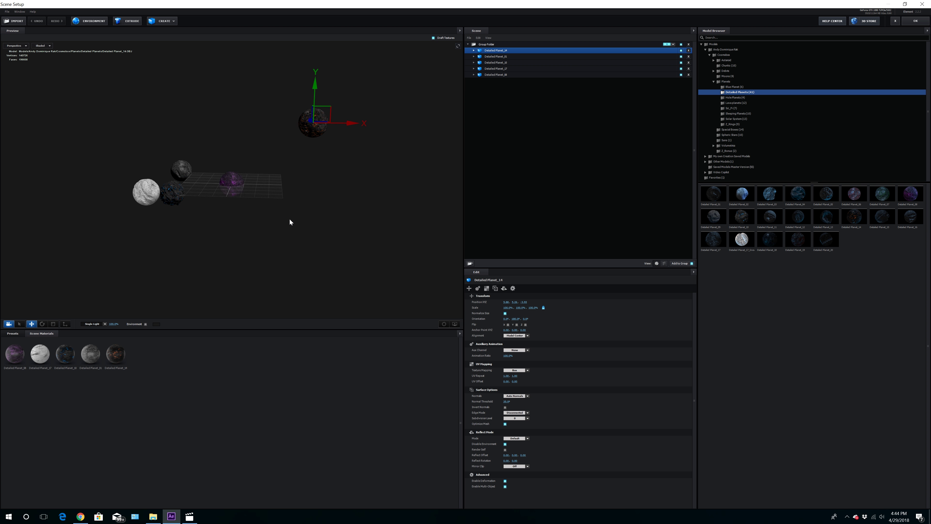
{"action": "left_click", "coordinate": [920, 22]}
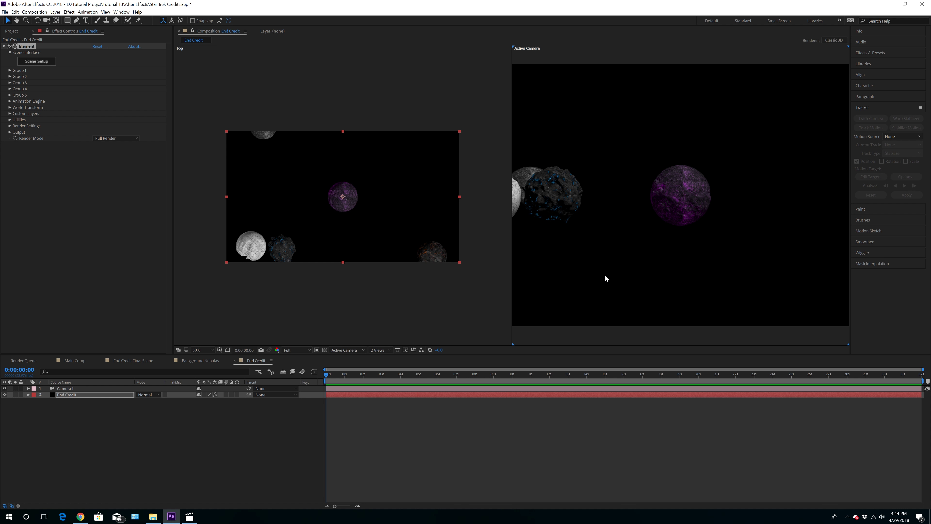
Zoom out both views to examine the full Active Camera frame and the selected camera's cone in the Top view
{"action": "key", "text": "comma"}
{"action": "key", "text": "comma"}
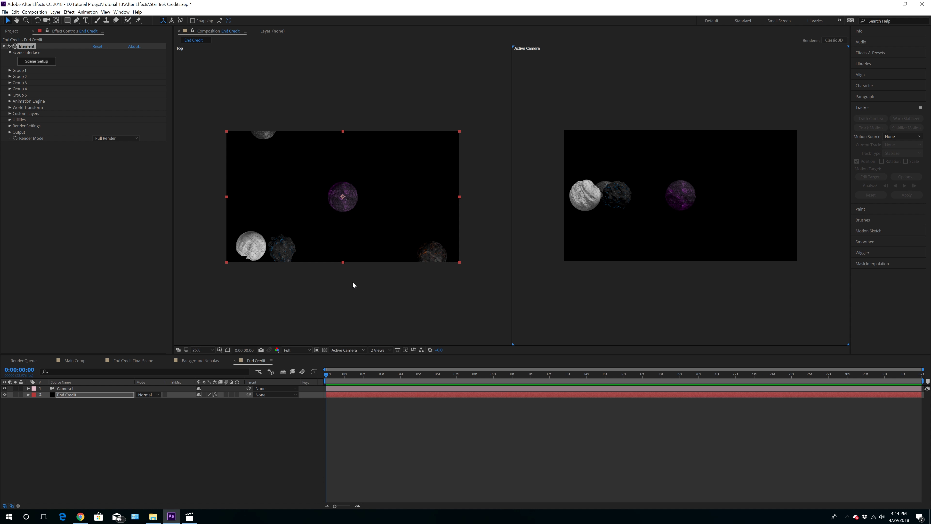
{"action": "key", "text": "comma"}
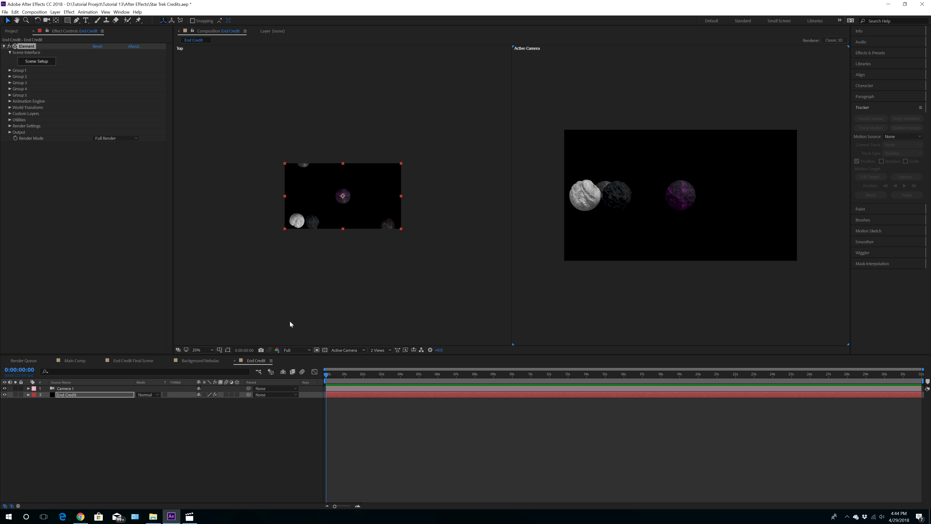
{"action": "left_click", "coordinate": [64, 388]}
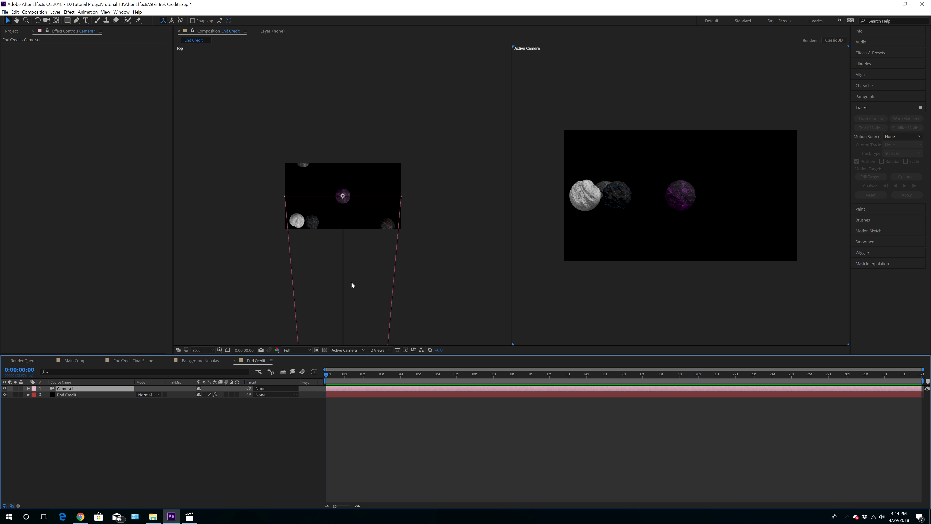
{"action": "key", "text": "comma"}
{"action": "key", "text": "comma"}
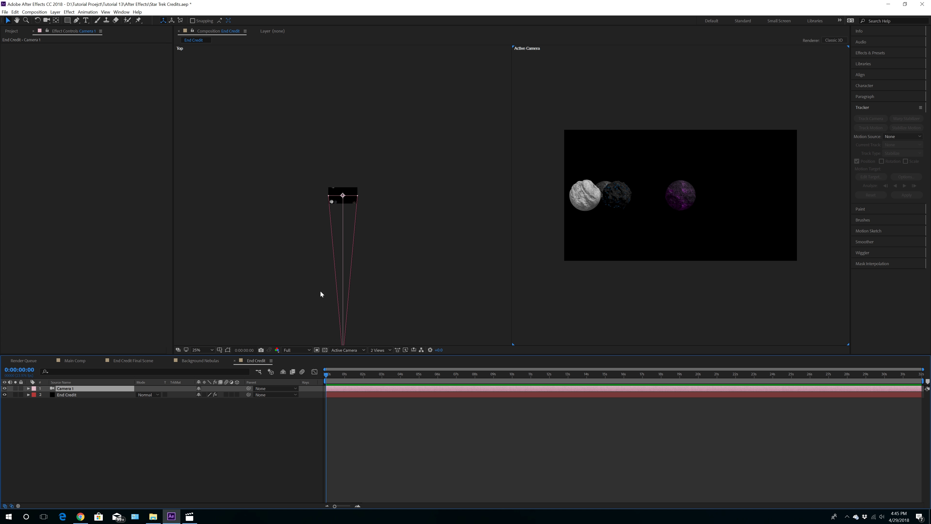
In the End Credit layer's Element scene, move Detailed Planet_01 farther left from the purple planet
{"action": "left_click", "coordinate": [69, 394]}
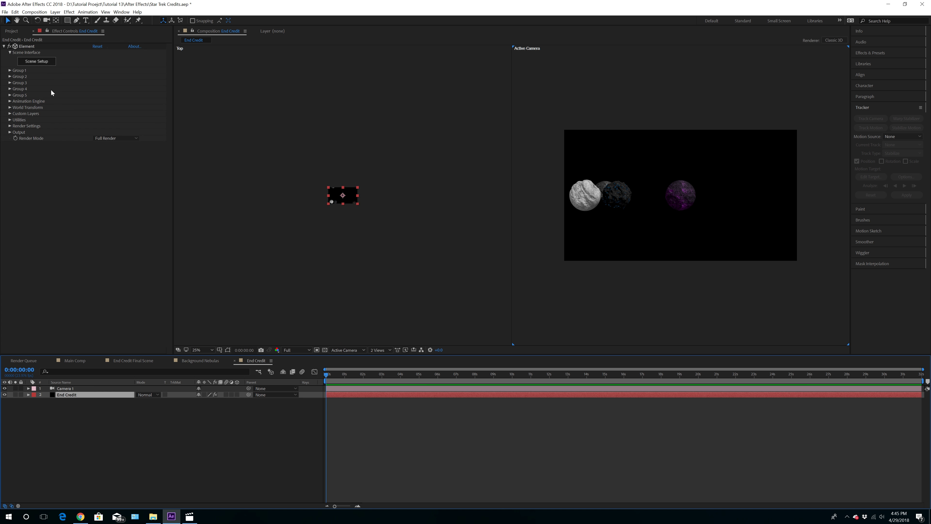
{"action": "left_click", "coordinate": [37, 62]}
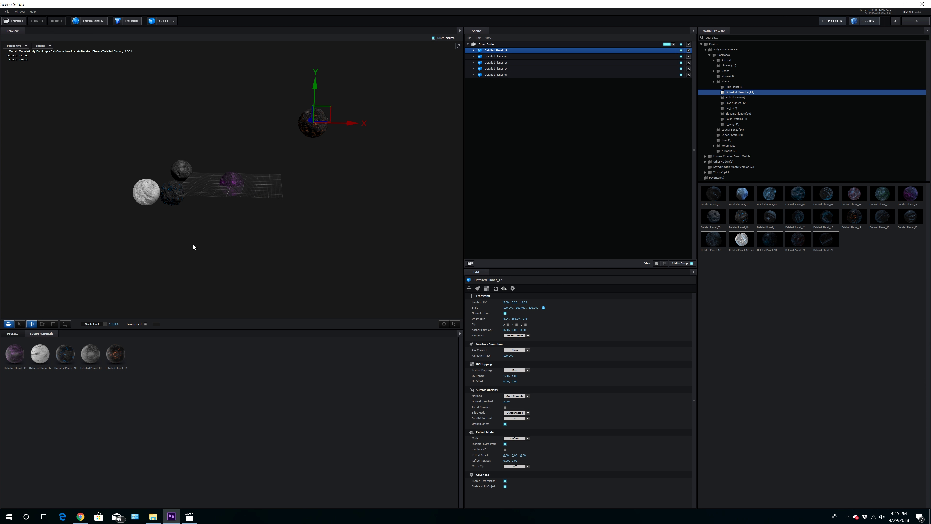
{"action": "left_click_drag", "start_coordinate": [251, 211], "coordinate": [174, 143]}
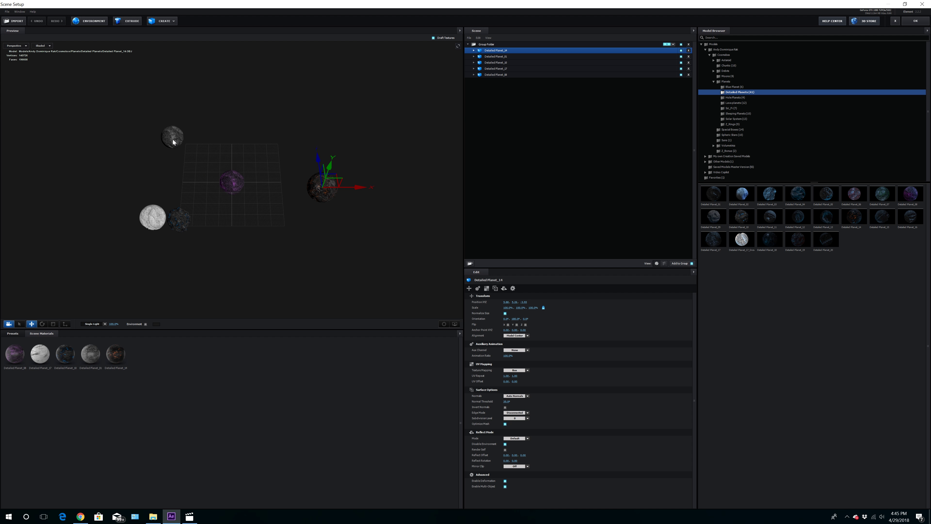
{"action": "right_click", "coordinate": [172, 139]}
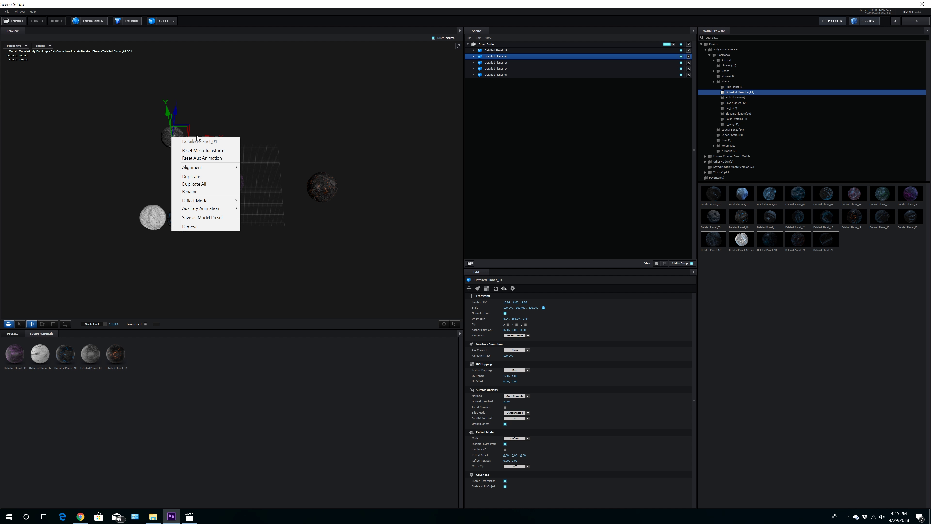
{"action": "left_click", "coordinate": [177, 139]}
{"action": "left_click_drag", "start_coordinate": [208, 138], "coordinate": [127, 138]}
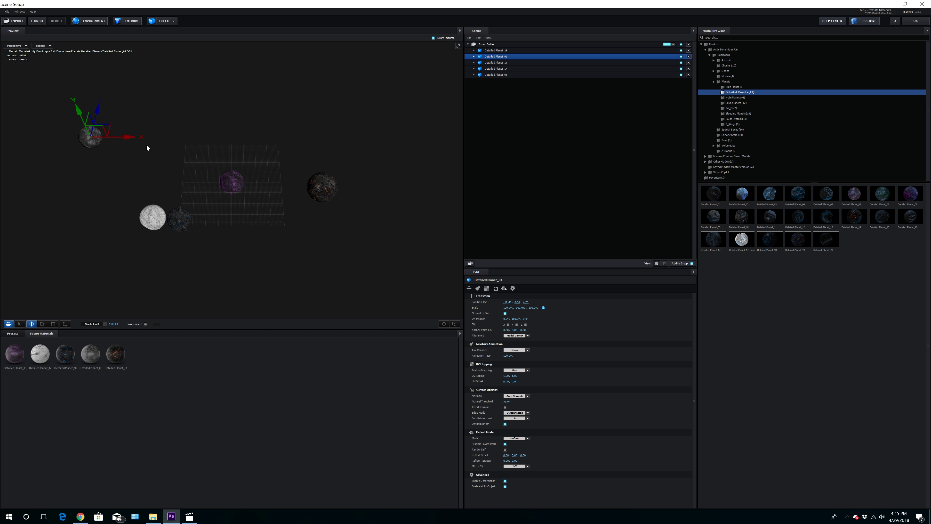
Move the white planet and the blue-speckled planet farther left of the grid and apply the scene
{"action": "right_click", "coordinate": [150, 219]}
{"action": "left_click", "coordinate": [122, 231]}
{"action": "left_click_drag", "start_coordinate": [191, 220], "coordinate": [80, 220]}
{"action": "right_click", "coordinate": [274, 208]}
{"action": "left_click", "coordinate": [298, 211]}
{"action": "left_click_drag", "start_coordinate": [298, 212], "coordinate": [191, 202]}
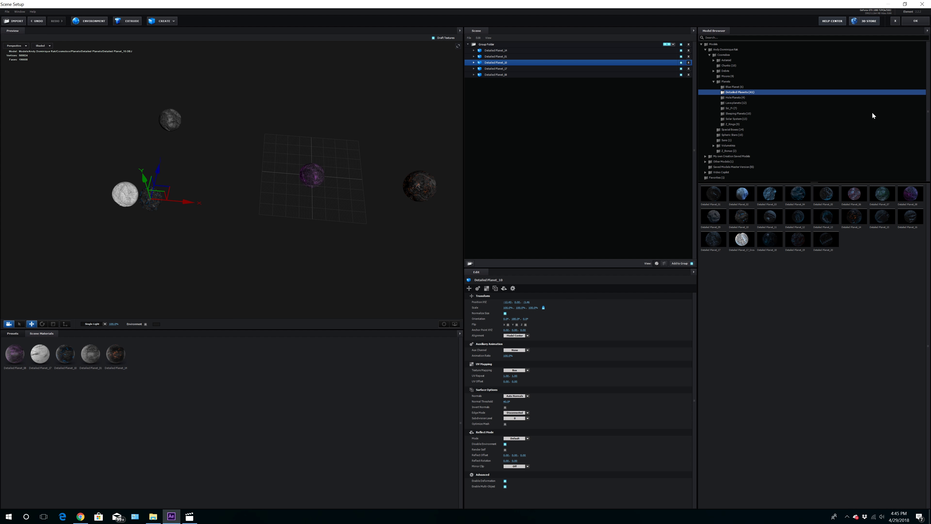
{"action": "left_click", "coordinate": [915, 21]}
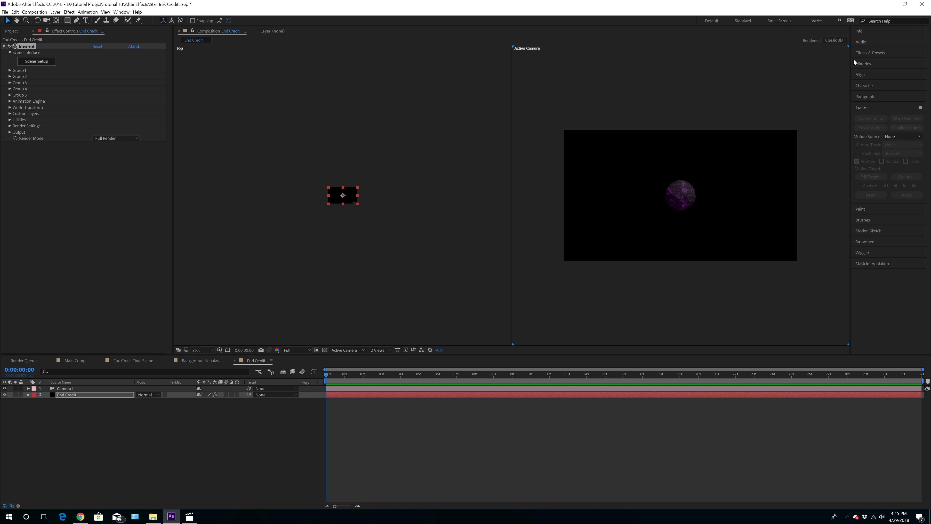
Start keyframing Camera 1's Point of Interest and Position at 0:00:00:00
{"action": "left_click", "coordinate": [66, 389]}
{"action": "left_click", "coordinate": [29, 389]}
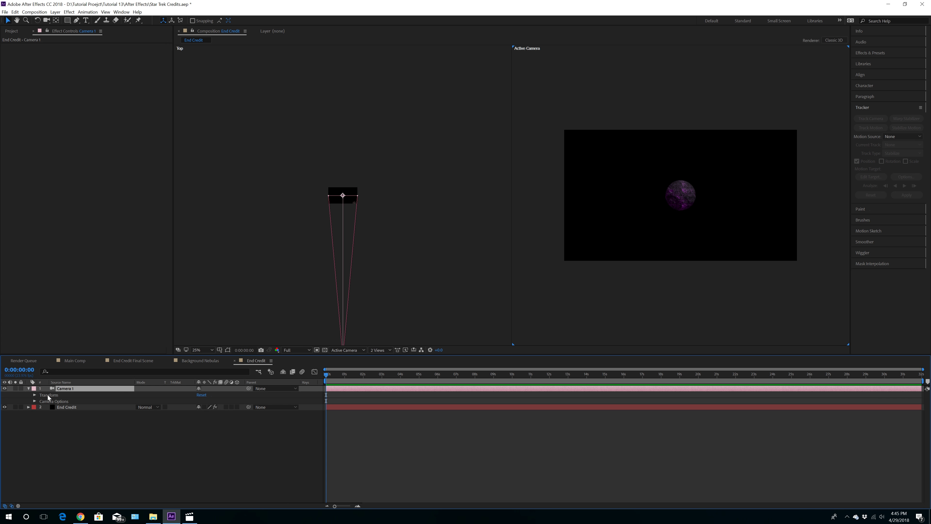
{"action": "left_click", "coordinate": [35, 396]}
{"action": "left_click", "coordinate": [47, 401]}
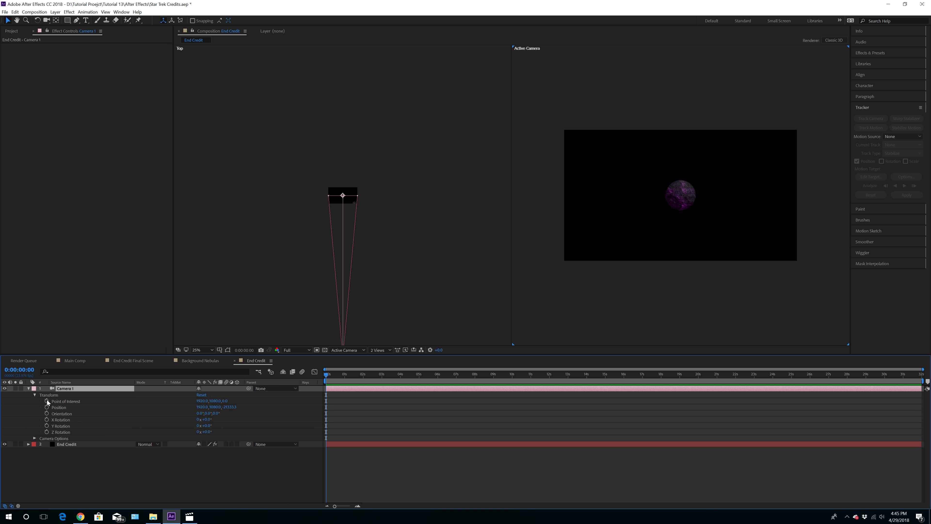
{"action": "left_click", "coordinate": [47, 407]}
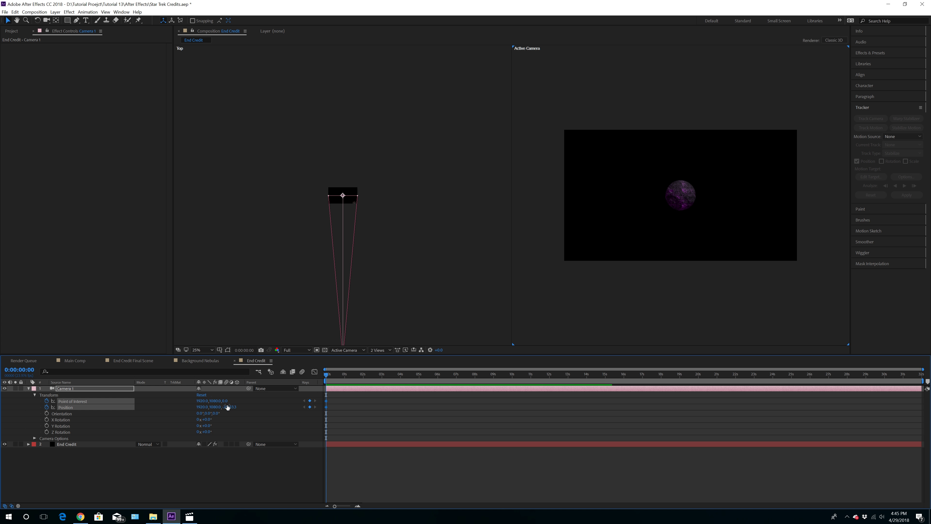
Add hold-in-place keyframes for Camera 1's Point of Interest and Position at 0:00:02:00
{"action": "left_click", "coordinate": [363, 377]}
{"action": "left_click", "coordinate": [310, 401]}
{"action": "left_click", "coordinate": [310, 407]}
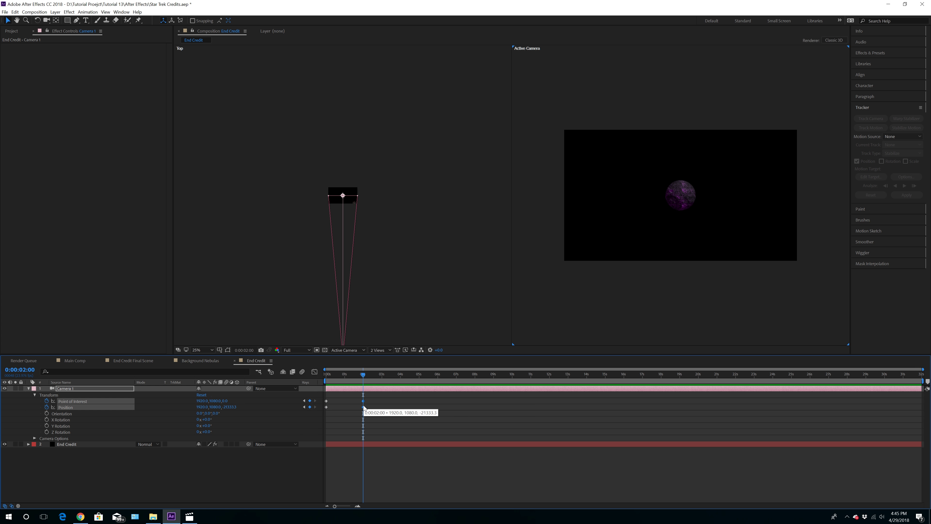
At 0:00:03:00, move Camera 1 straight forward in the Top view until the purple planet nearly fills the frame
{"action": "left_click", "coordinate": [381, 379]}
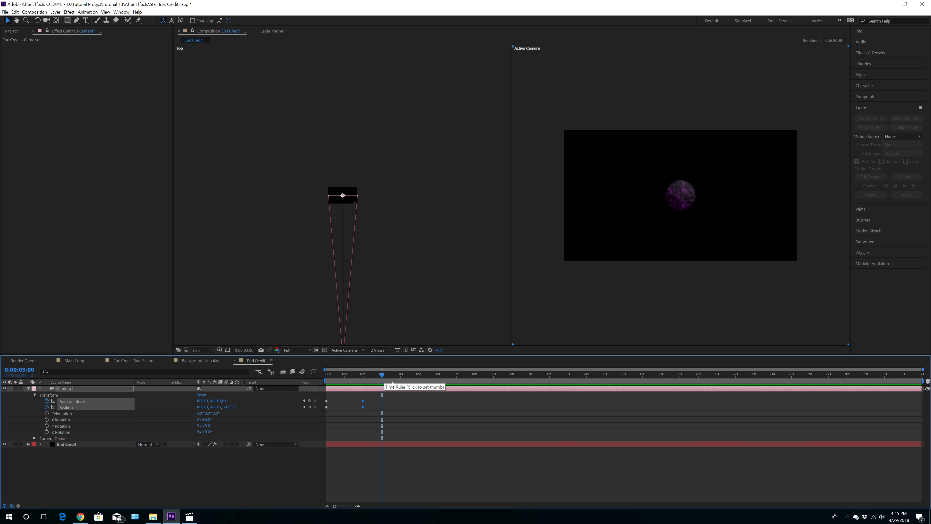
{"action": "left_click", "coordinate": [366, 326]}
{"action": "key", "text": "v"}
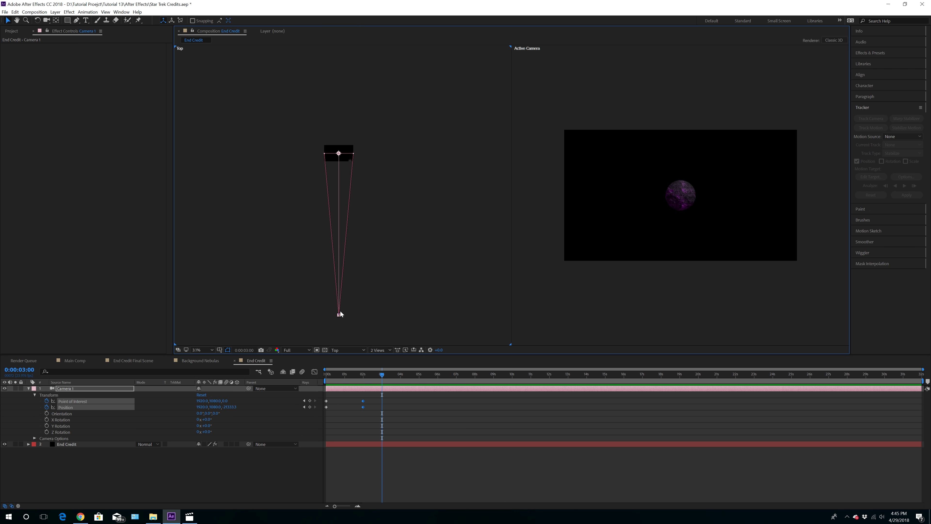
{"action": "left_click_drag", "start_coordinate": [339, 315], "coordinate": [340, 192]}
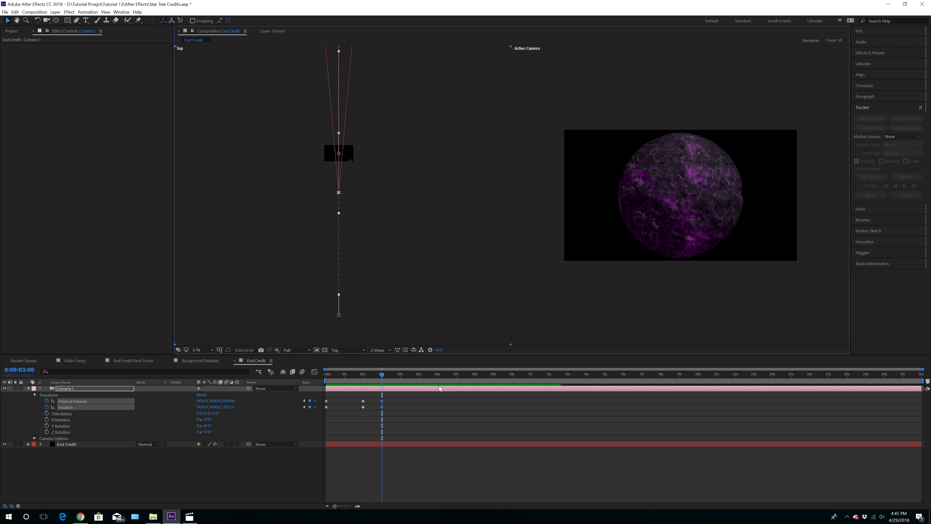
Add hold-in-place keyframes for Camera 1's Point of Interest and Position at 0:00:04:23
{"action": "left_click", "coordinate": [420, 377]}
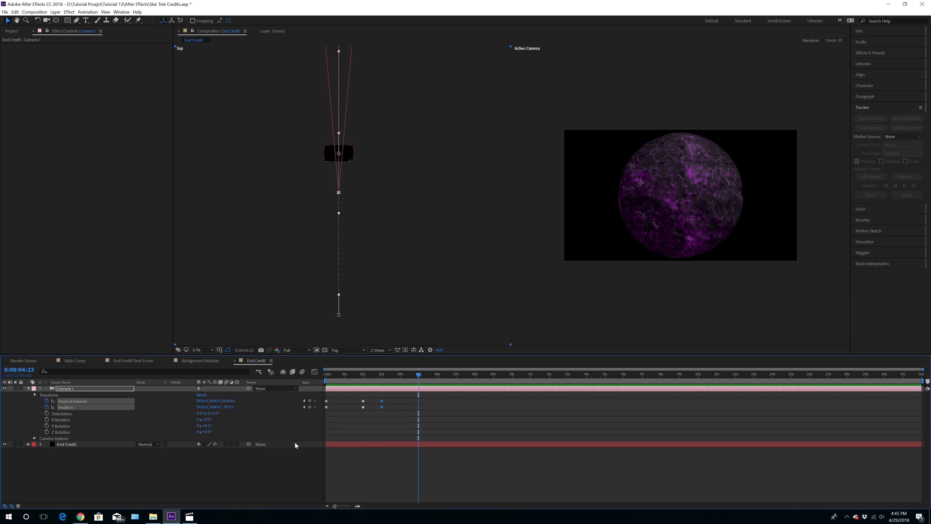
{"action": "left_click", "coordinate": [310, 407]}
{"action": "left_click", "coordinate": [310, 400]}
At 0:00:06:00, swing Camera 1's Point of Interest left in the Top view to aim at the gray planet
{"action": "left_click", "coordinate": [437, 377]}
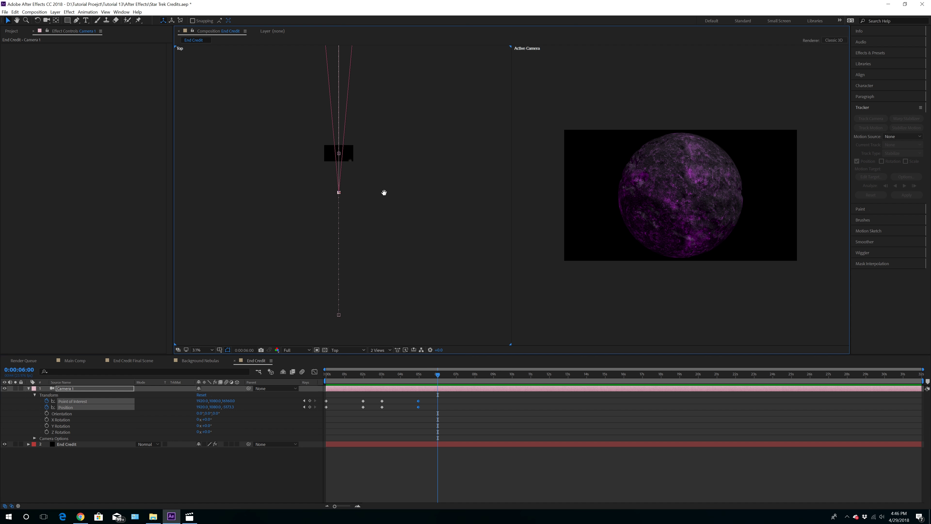
{"action": "left_click_drag", "start_coordinate": [383, 184], "coordinate": [399, 256]}
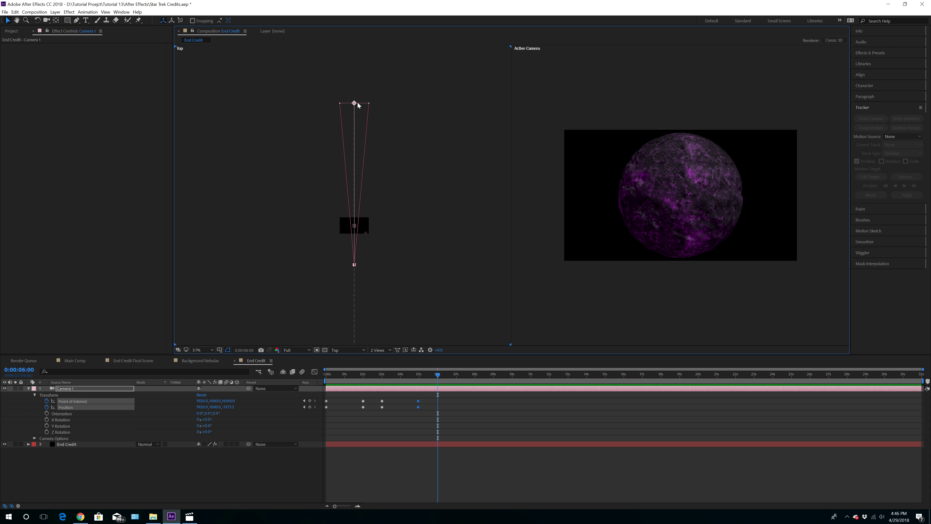
{"action": "left_click_drag", "start_coordinate": [355, 103], "coordinate": [296, 125]}
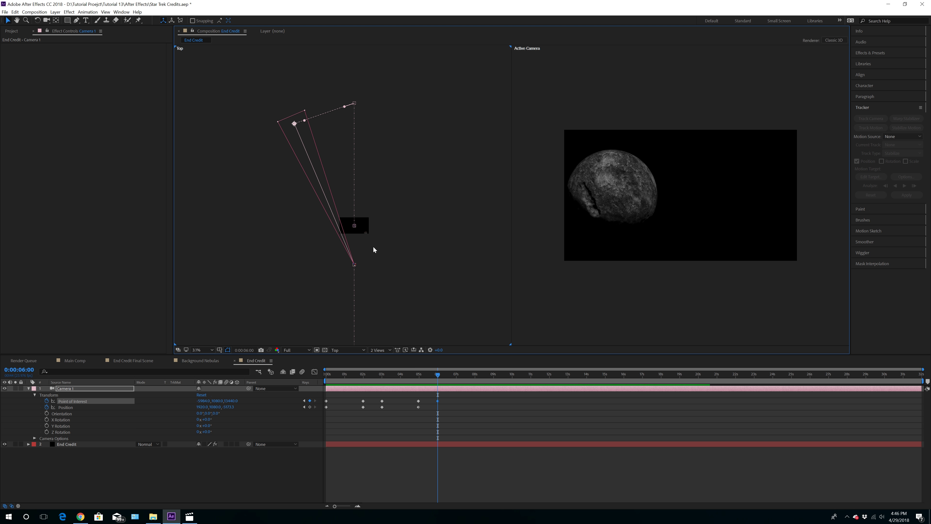
{"action": "left_click_drag", "start_coordinate": [349, 256], "coordinate": [350, 256]}
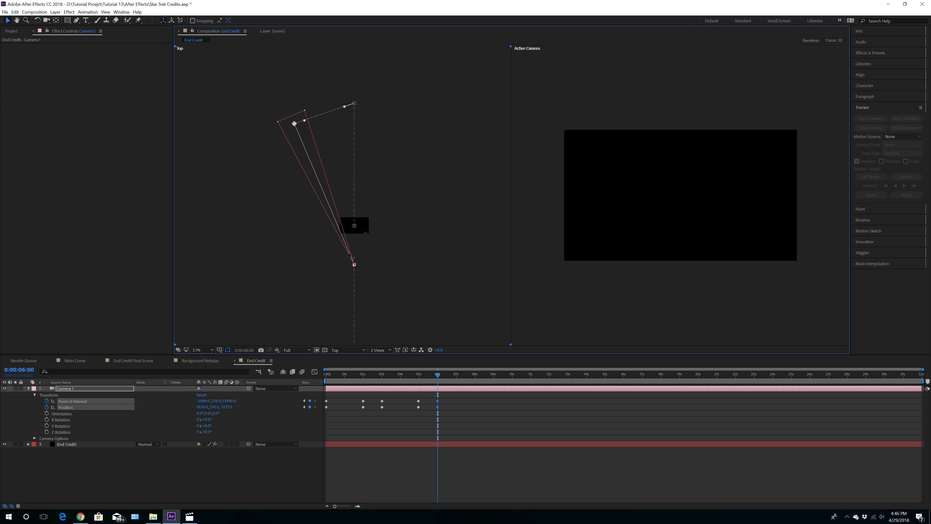
{"action": "left_click", "coordinate": [15, 11]}
{"action": "left_click", "coordinate": [21, 22]}
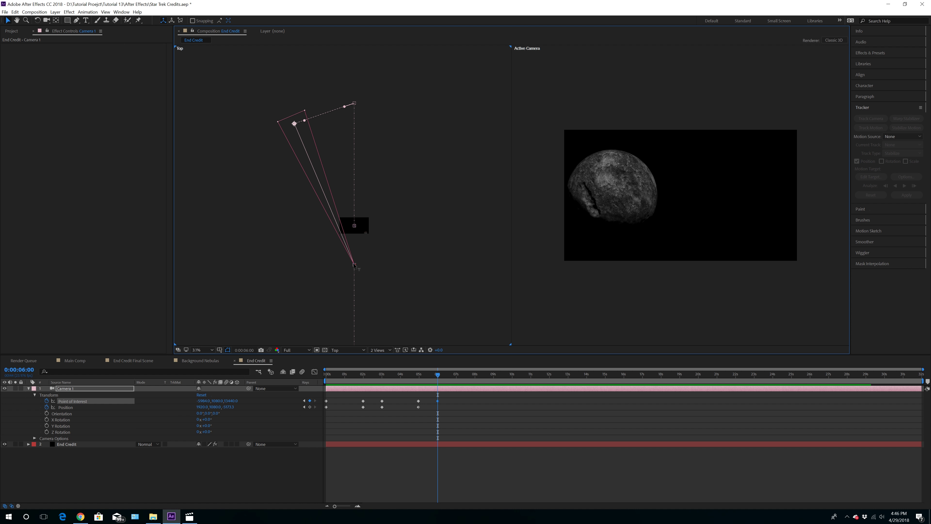
Move Camera 1 forward toward the gray planet and re-aim its Point of Interest so the planet fills much of the frame
{"action": "left_click_drag", "start_coordinate": [354, 265], "coordinate": [340, 245]}
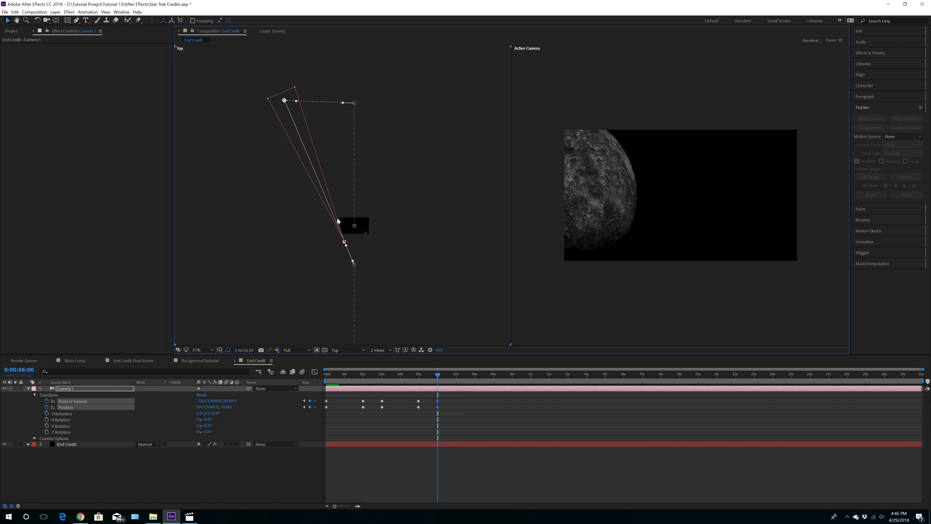
{"action": "left_click_drag", "start_coordinate": [285, 100], "coordinate": [276, 105]}
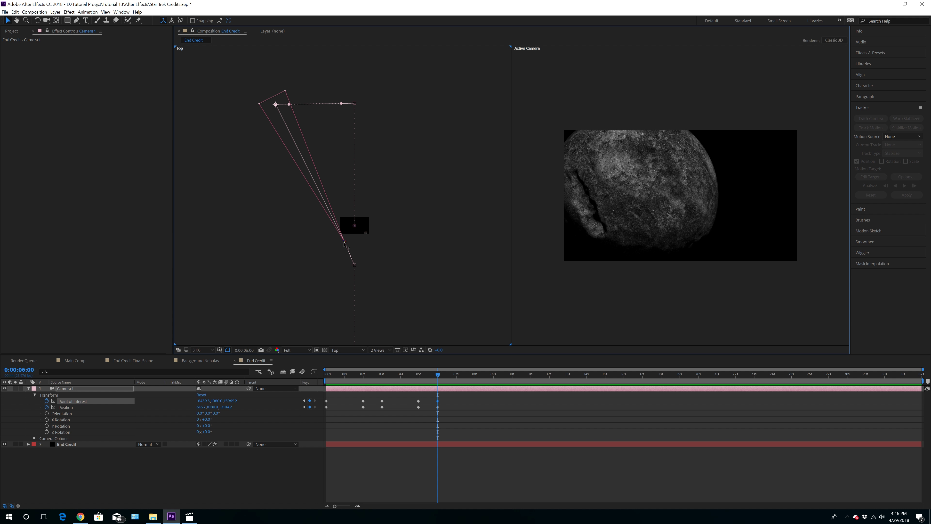
Nudge Camera 1 upward at 0:00:06:00 until the gray planet's lower edge falls out of frame
{"action": "key", "text": "shift+Up"}
{"action": "key", "text": "shift+Up"}
{"action": "key", "text": "shift+Up"}
{"action": "key", "text": "shift+Up"}
{"action": "key", "text": "shift+Up"}
{"action": "key", "text": "shift+Up"}
{"action": "key", "text": "Up"}
{"action": "key", "text": "Up"}
{"action": "key", "text": "Up"}
{"action": "key", "text": "Up"}
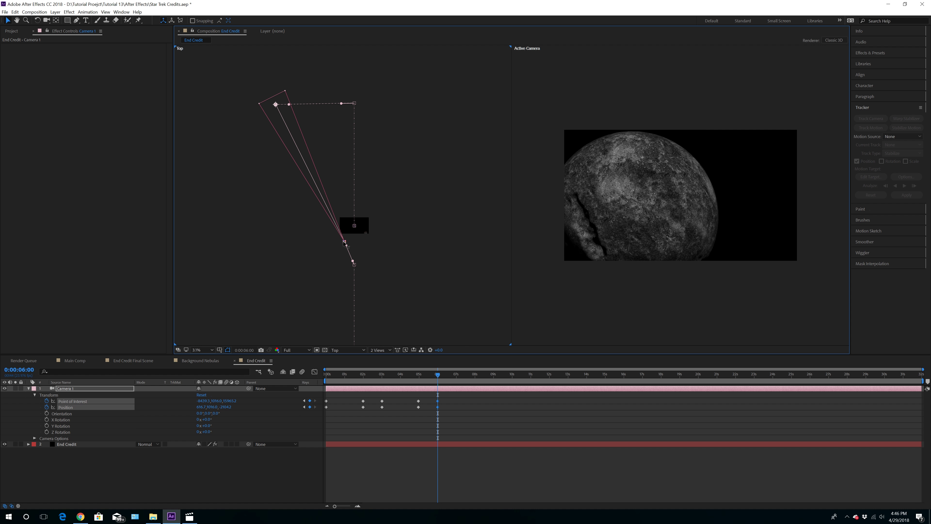
{"action": "key", "text": "shift+Up"}
{"action": "key", "text": "shift+Up"}
{"action": "key", "text": "shift+Up"}
{"action": "key", "text": "Up"}
{"action": "key", "text": "Up"}
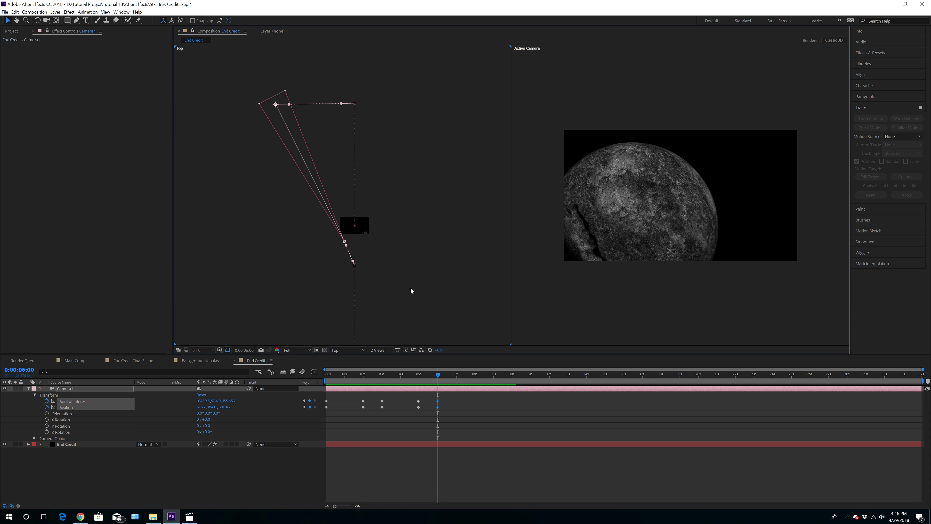
Add hold-in-place camera keyframes at 0:00:08:00 and, at 0:00:09:00, aim the Point of Interest at the white and blue-speckled planets
{"action": "left_click", "coordinate": [474, 381]}
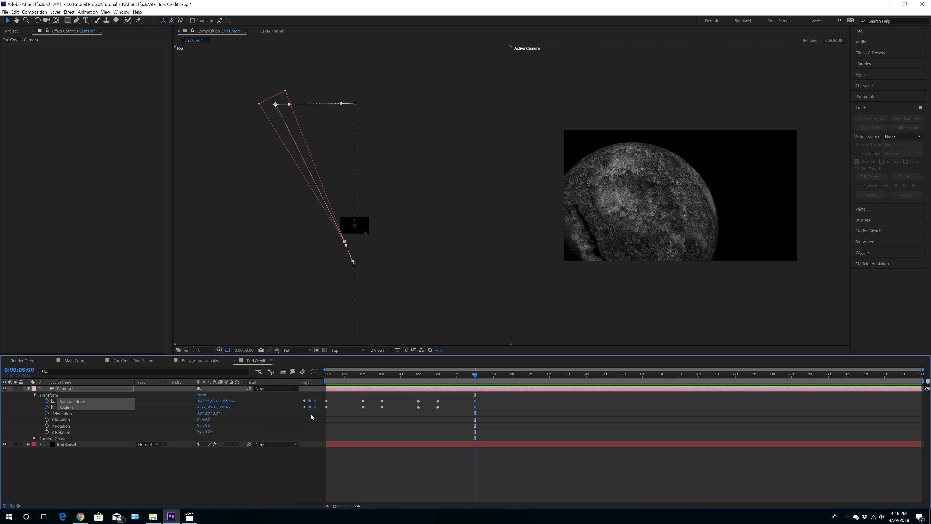
{"action": "left_click", "coordinate": [493, 382]}
{"action": "left_click_drag", "start_coordinate": [277, 107], "coordinate": [234, 177]}
Select the white and blue-speckled planets in the Element scene, move them farther left of the grid, and apply the scene
{"action": "left_click", "coordinate": [70, 444]}
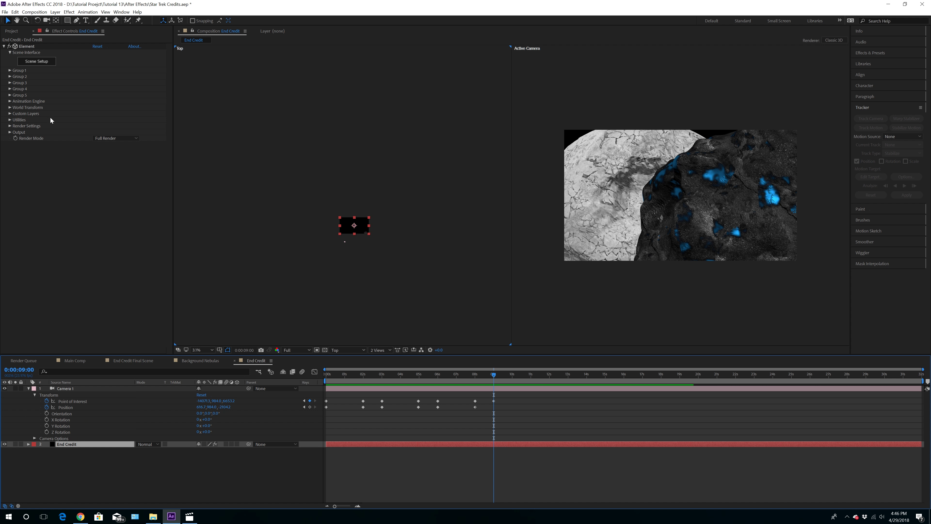
{"action": "left_click", "coordinate": [35, 61]}
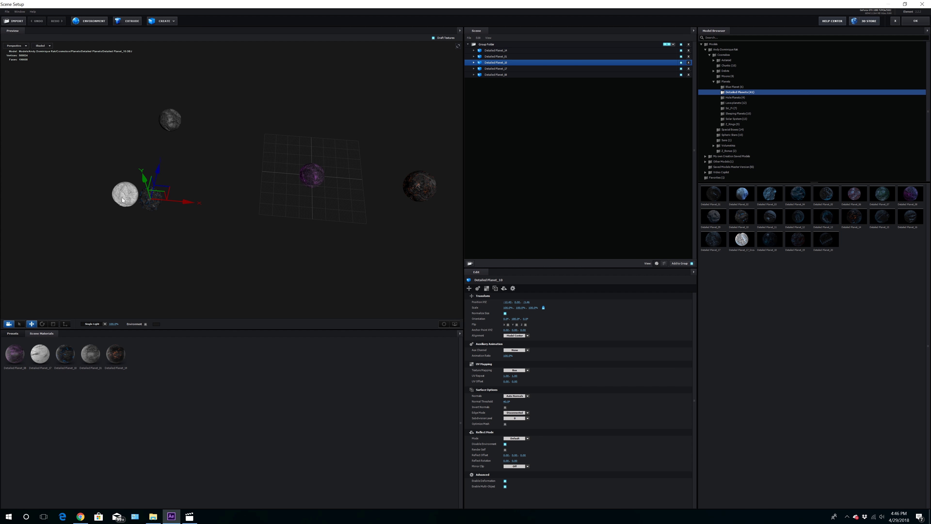
{"action": "right_click", "coordinate": [126, 197]}
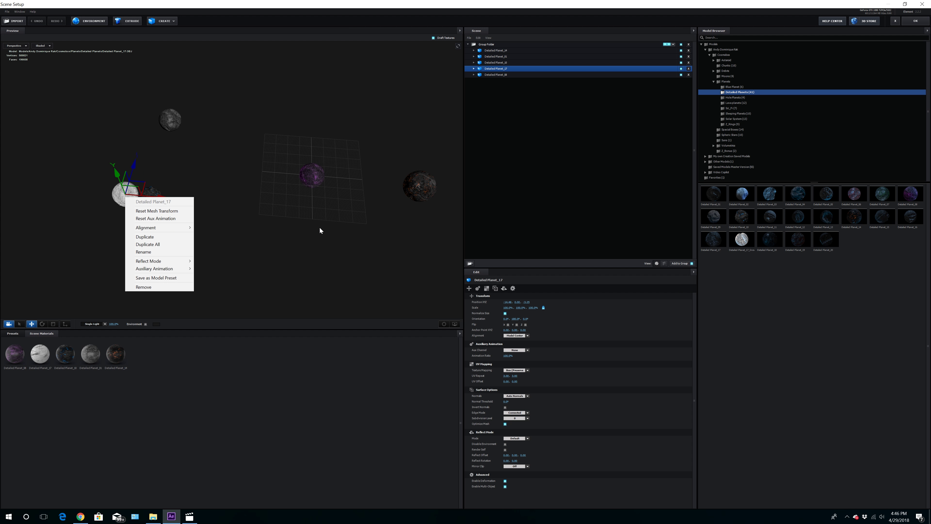
{"action": "left_click", "coordinate": [498, 74]}
{"action": "left_click", "coordinate": [497, 68]}
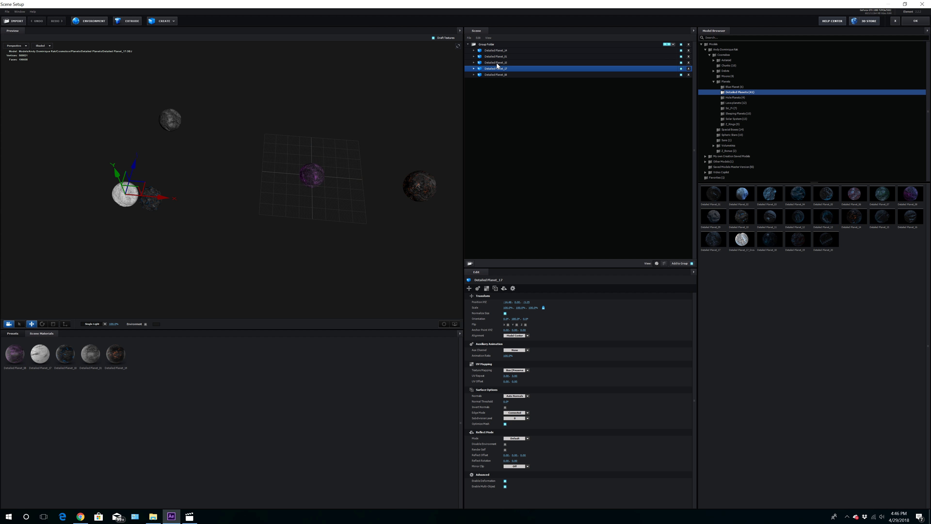
{"action": "left_click", "coordinate": [497, 62], "text": "ctrl"}
{"action": "left_click_drag", "start_coordinate": [180, 200], "coordinate": [117, 196]}
{"action": "left_click", "coordinate": [915, 20]}
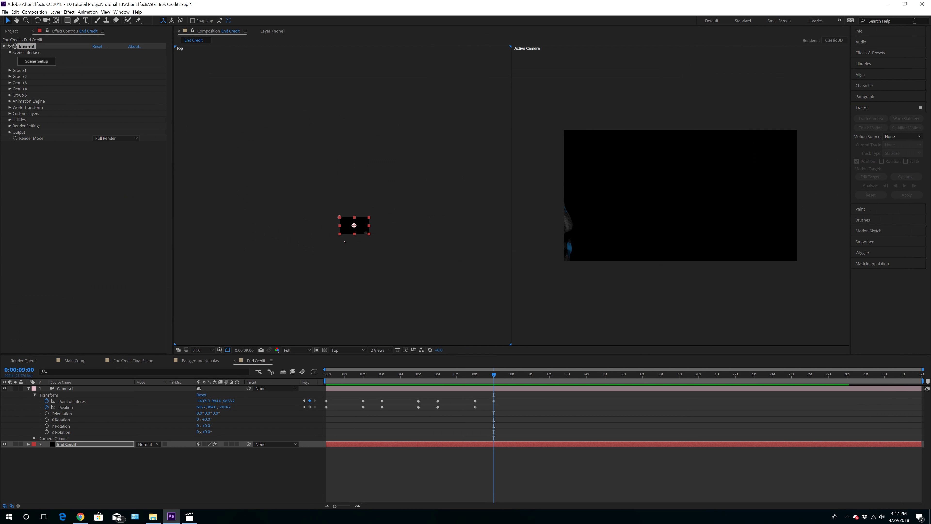
Swing Camera 1's Point of Interest farther left in the Top view to bring the relocated planets back into frame
{"action": "left_click", "coordinate": [345, 242]}
{"action": "left_click_drag", "start_coordinate": [232, 175], "coordinate": [203, 201]}
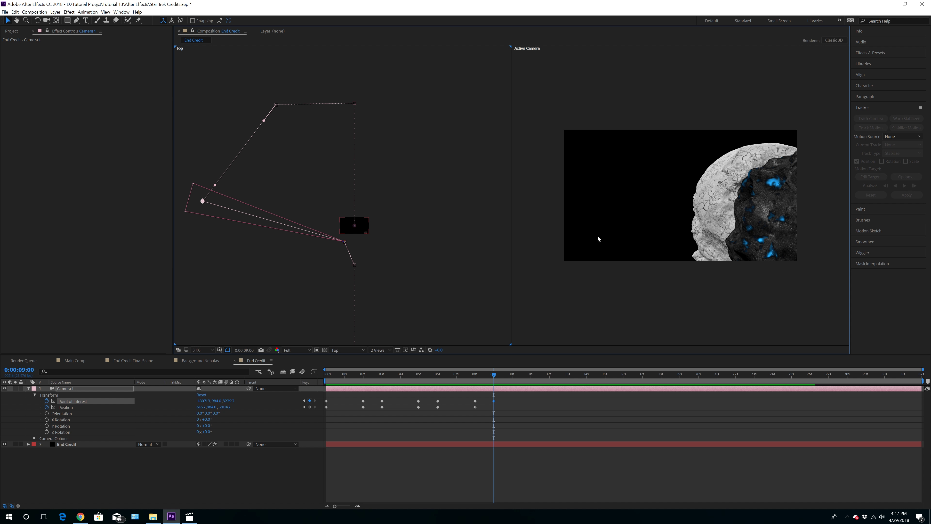
Shift the white and blue-speckled planets a little farther left together in the Element scene and apply it
{"action": "left_click", "coordinate": [70, 444]}
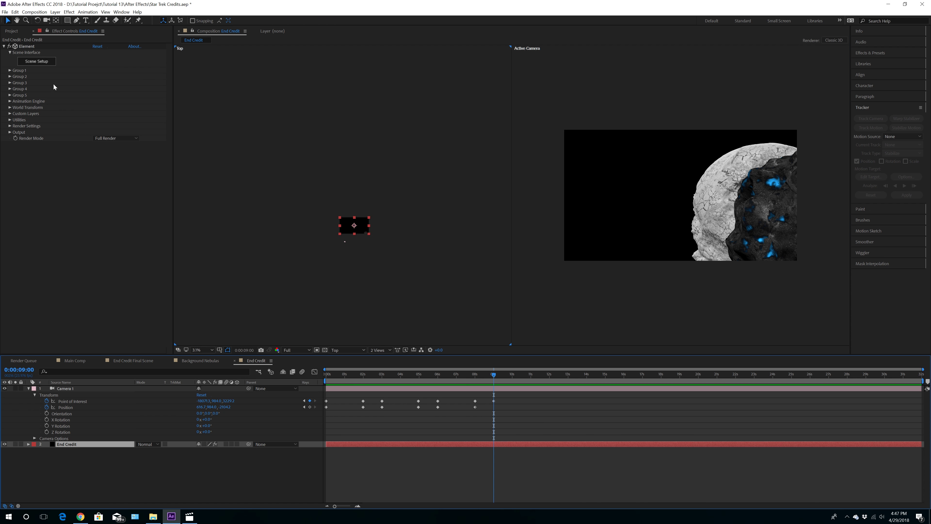
{"action": "left_click", "coordinate": [37, 61]}
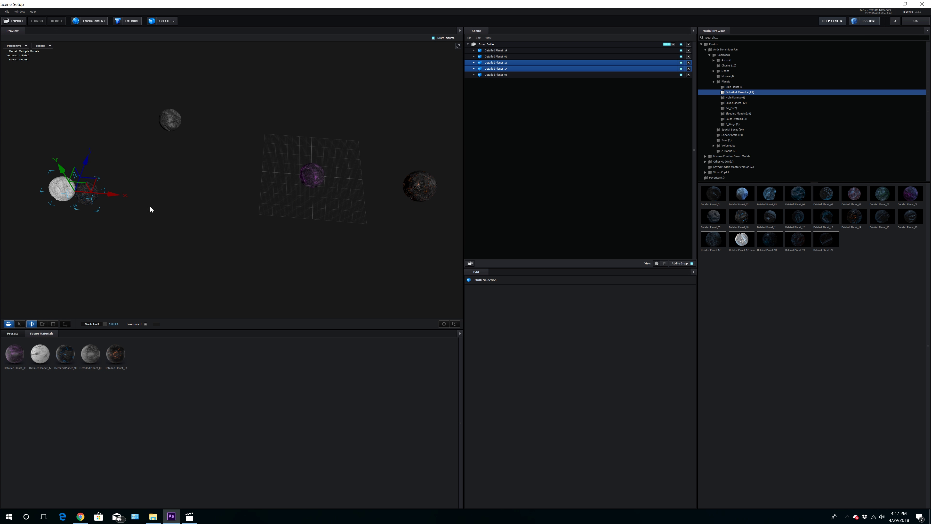
{"action": "left_click_drag", "start_coordinate": [114, 200], "coordinate": [74, 200]}
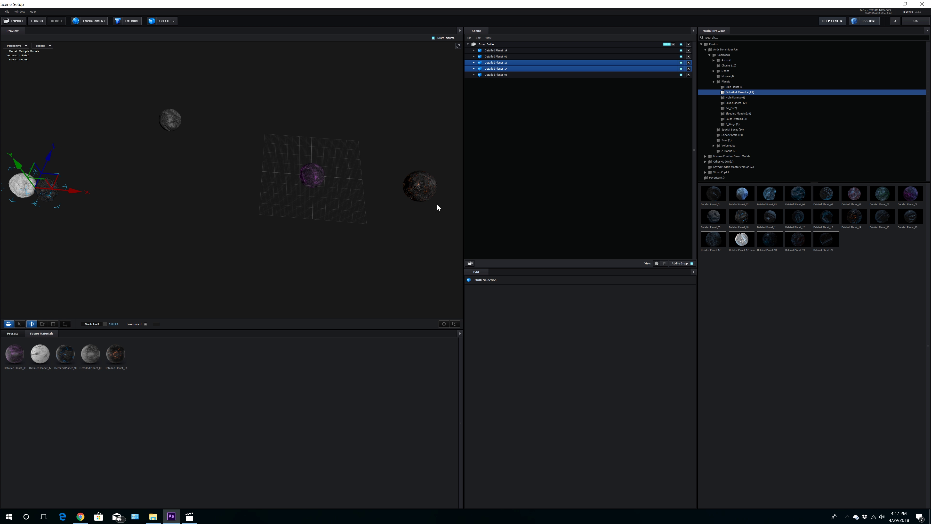
{"action": "left_click", "coordinate": [915, 20]}
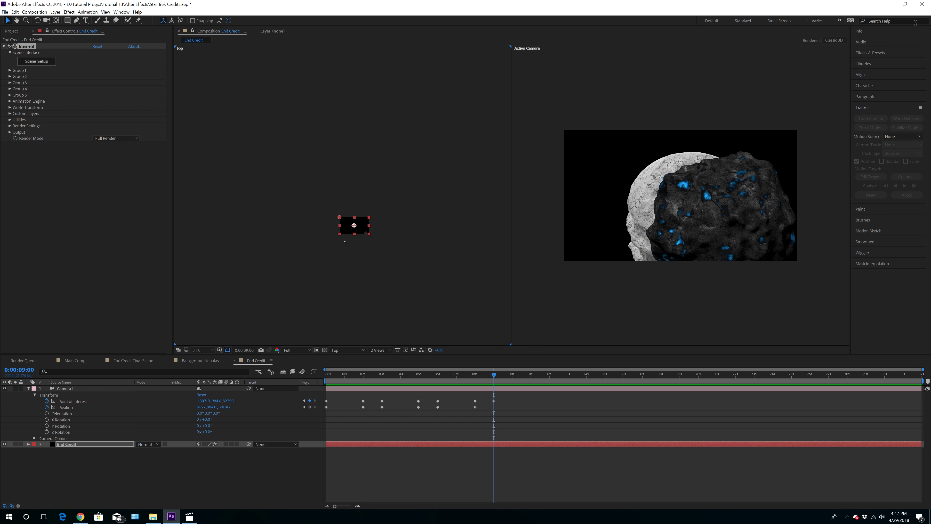
Select only the white planet, move it slightly along its Z axis away from the blue-speckled planet, and apply the scene
{"action": "left_click", "coordinate": [36, 62]}
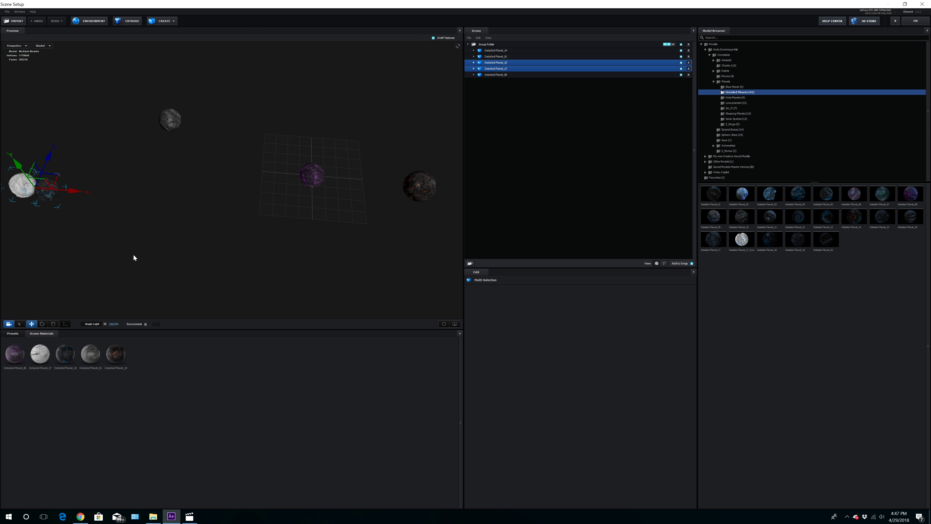
{"action": "left_click_drag", "start_coordinate": [197, 173], "coordinate": [179, 189]}
{"action": "left_click", "coordinate": [913, 21]}
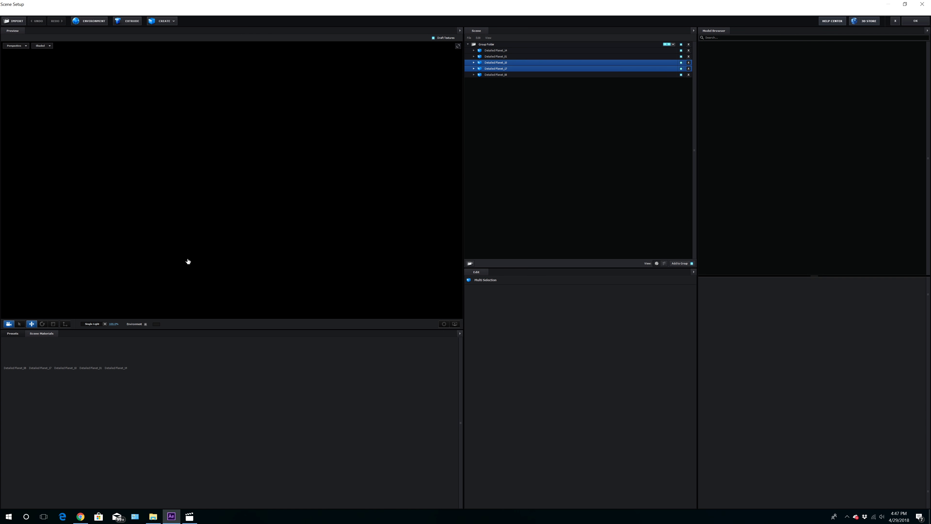
{"action": "right_click", "coordinate": [105, 165]}
{"action": "key", "text": "Escape"}
{"action": "right_click", "coordinate": [105, 166]}
{"action": "key", "text": "Escape"}
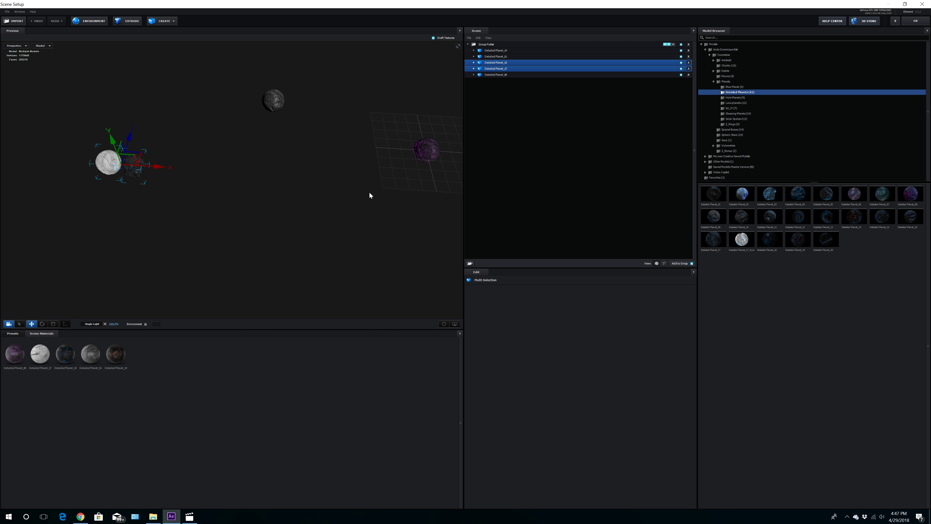
{"action": "left_click", "coordinate": [505, 75]}
{"action": "left_click", "coordinate": [501, 63]}
{"action": "left_click", "coordinate": [492, 69]}
{"action": "left_click_drag", "start_coordinate": [123, 131], "coordinate": [126, 124]}
{"action": "left_click", "coordinate": [916, 21]}
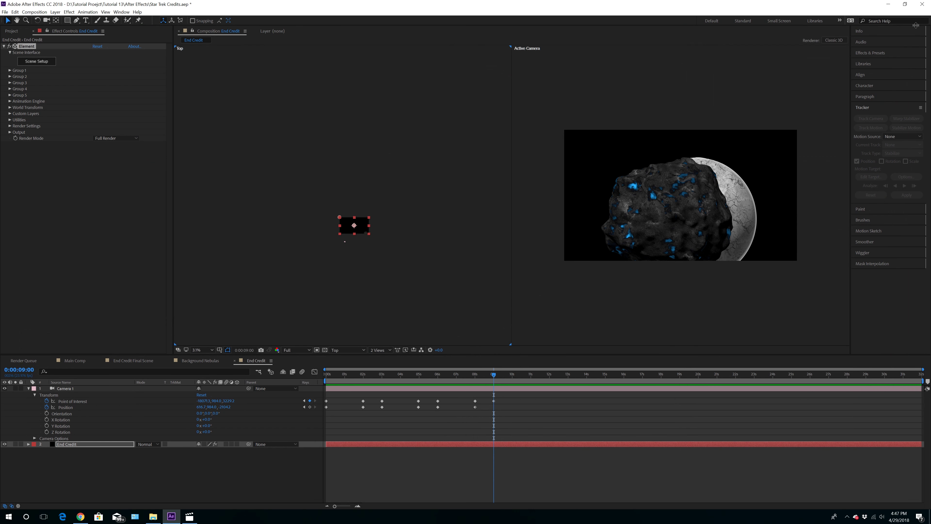
Offset the white planet farther along Z behind the blue-speckled one, and add a Camera 1 Position keyframe at 0:00:09:00
{"action": "left_click", "coordinate": [41, 63]}
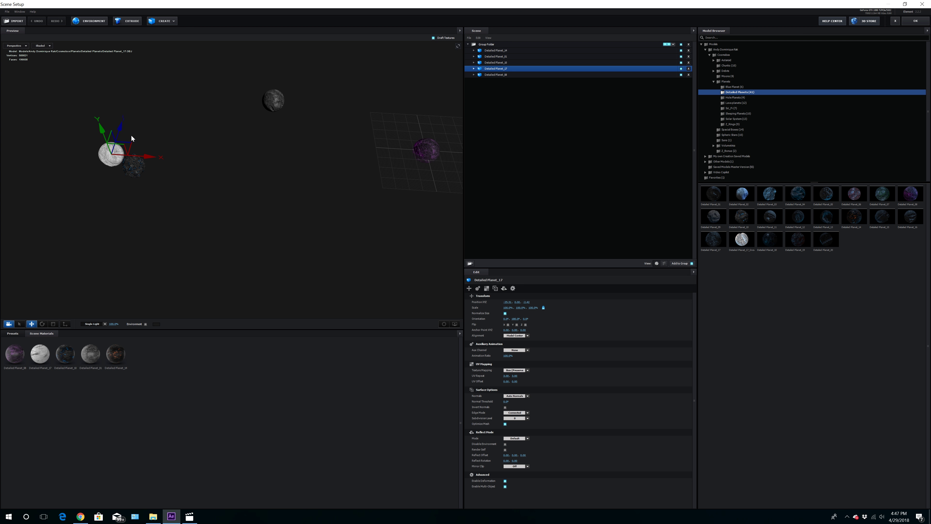
{"action": "left_click_drag", "start_coordinate": [117, 137], "coordinate": [121, 146]}
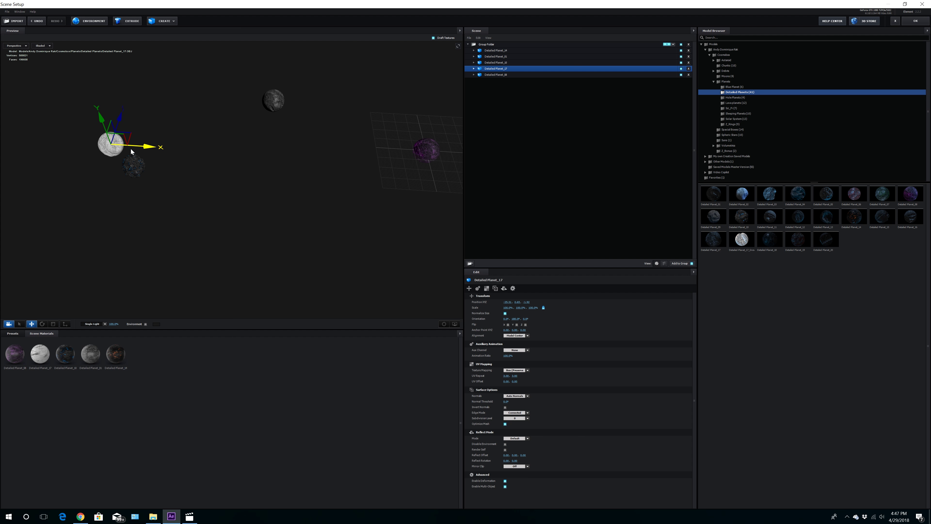
{"action": "left_click", "coordinate": [916, 21]}
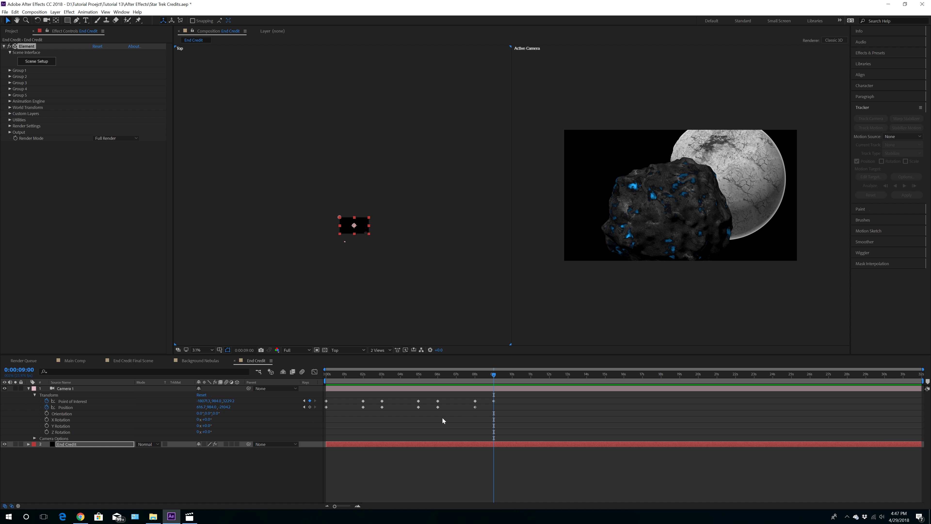
{"action": "left_click", "coordinate": [310, 407]}
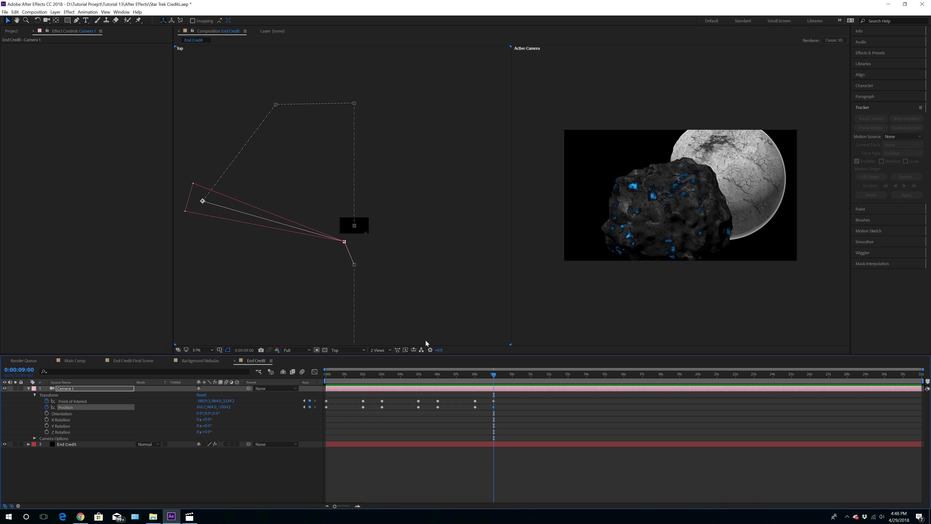
Select the white and blue-speckled planets together, move them much farther left in the Element scene, and apply it
{"action": "left_click", "coordinate": [70, 444]}
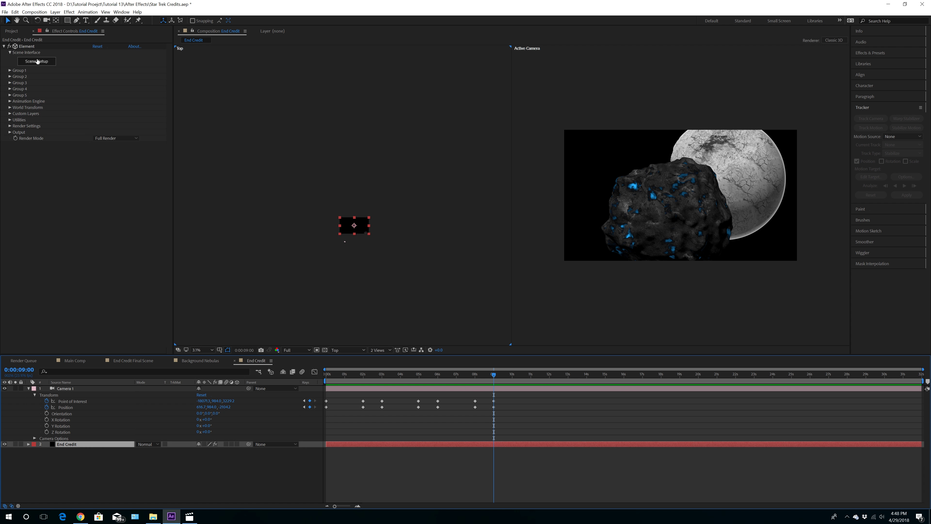
{"action": "left_click", "coordinate": [35, 62]}
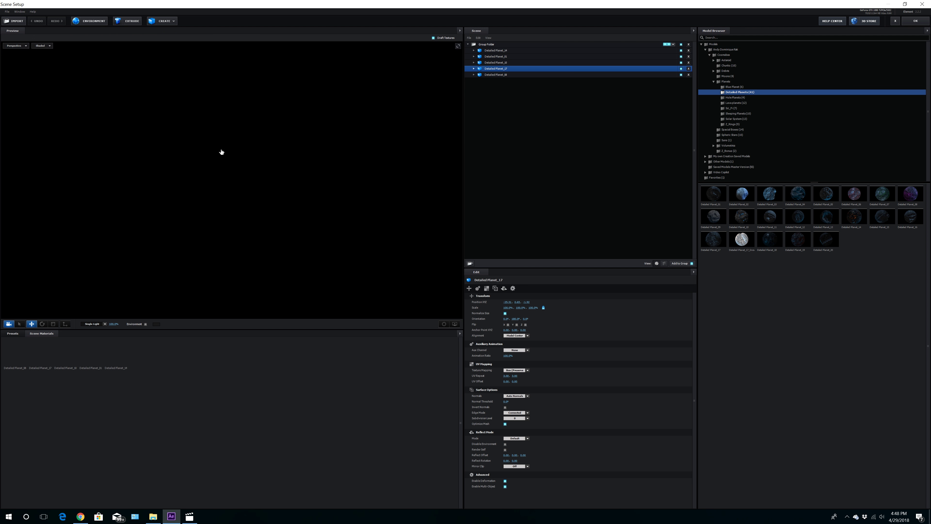
{"action": "left_click", "coordinate": [500, 62], "text": "ctrl"}
{"action": "left_click_drag", "start_coordinate": [288, 229], "coordinate": [410, 217]}
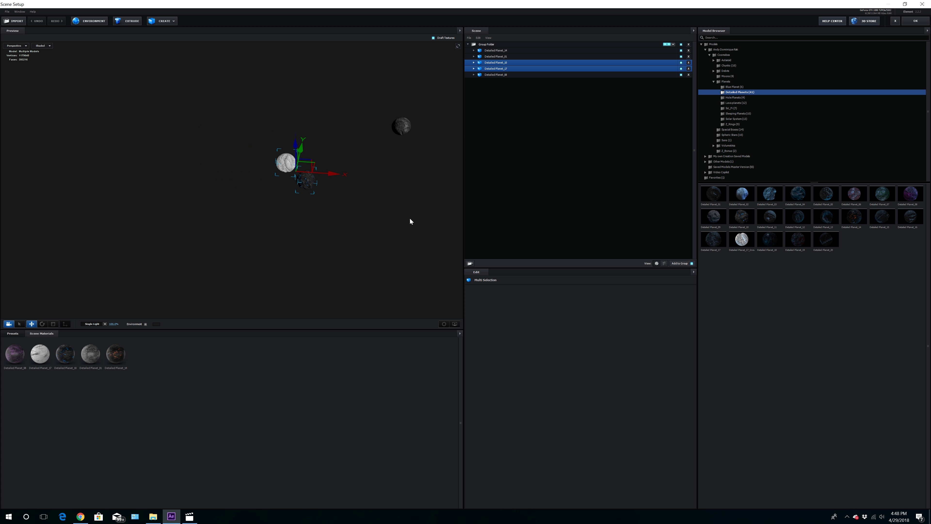
{"action": "left_click_drag", "start_coordinate": [339, 179], "coordinate": [104, 161]}
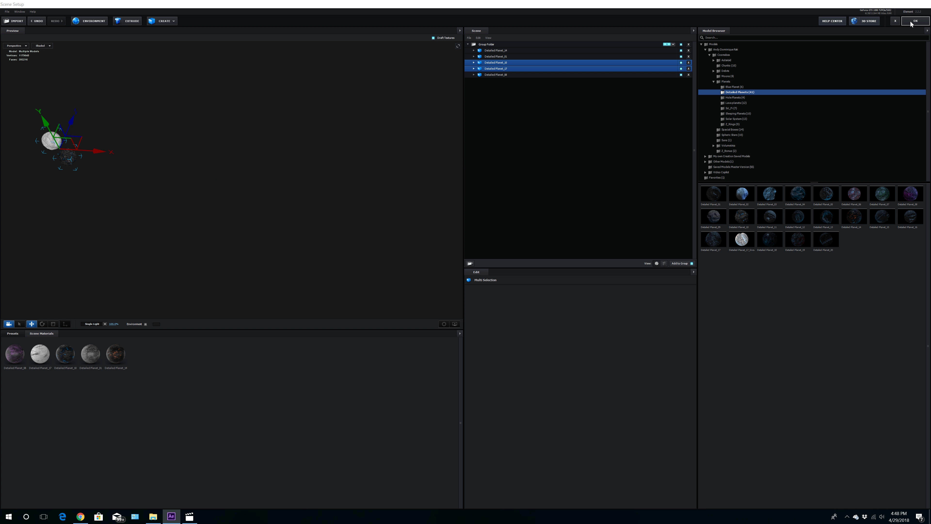
{"action": "left_click", "coordinate": [917, 21]}
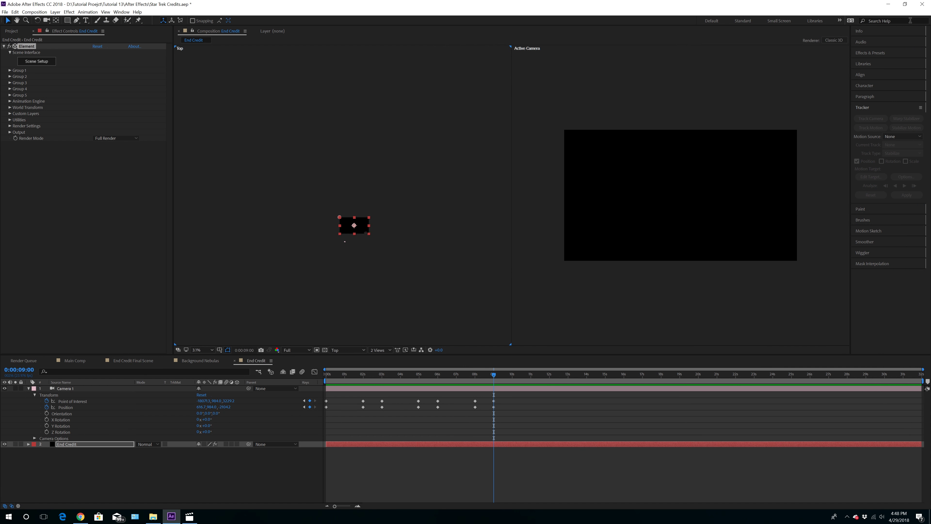
Nudge Camera 1 slightly at 0:00:09:00 and swing its point of interest toward the white and blue-speckled planets
{"action": "left_click", "coordinate": [345, 242]}
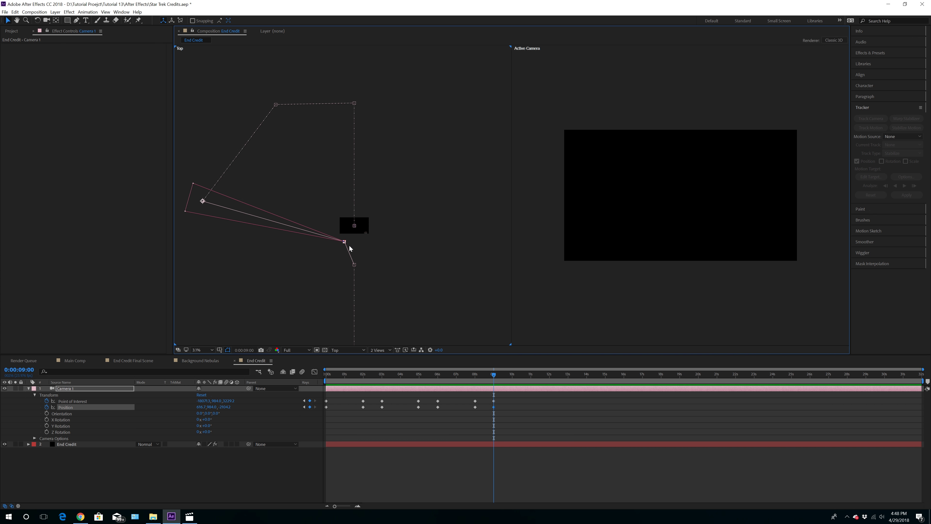
{"action": "mouse_move", "coordinate": [344, 243]}
{"action": "left_mouse_down"}
{"action": "mouse_move", "coordinate": [323, 244]}
{"action": "mouse_move", "coordinate": [341, 245]}
{"action": "left_mouse_up"}
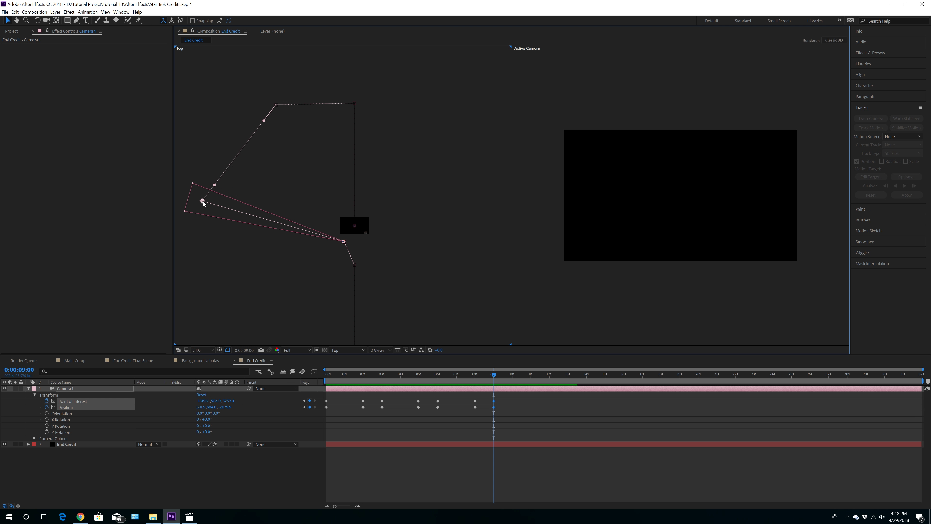
{"action": "left_click_drag", "start_coordinate": [198, 201], "coordinate": [198, 235]}
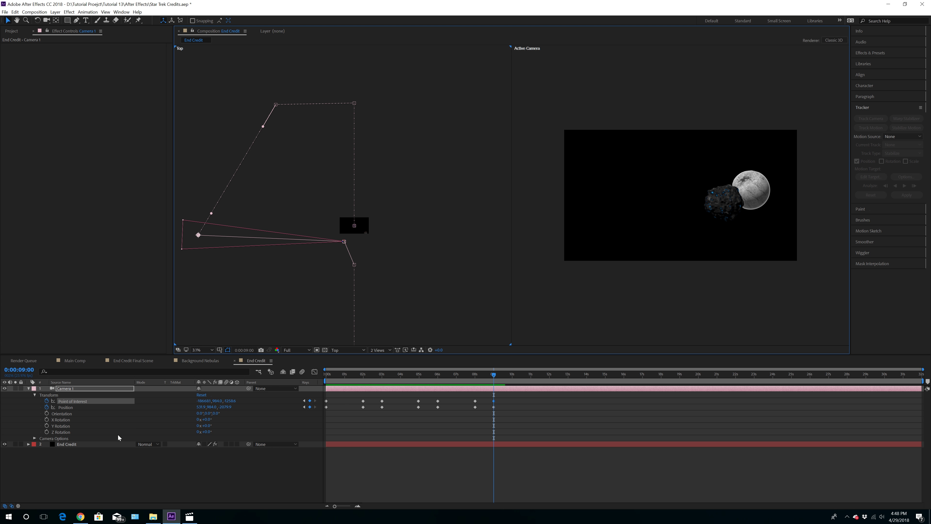
Move the white and blue-speckled planets even farther left along X in the Element scene and apply it
{"action": "left_click", "coordinate": [79, 444]}
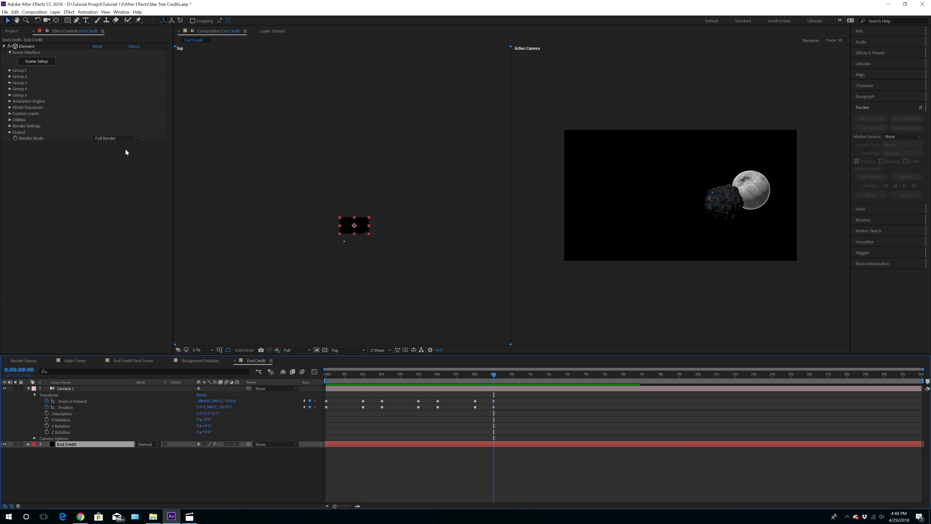
{"action": "left_click", "coordinate": [43, 64]}
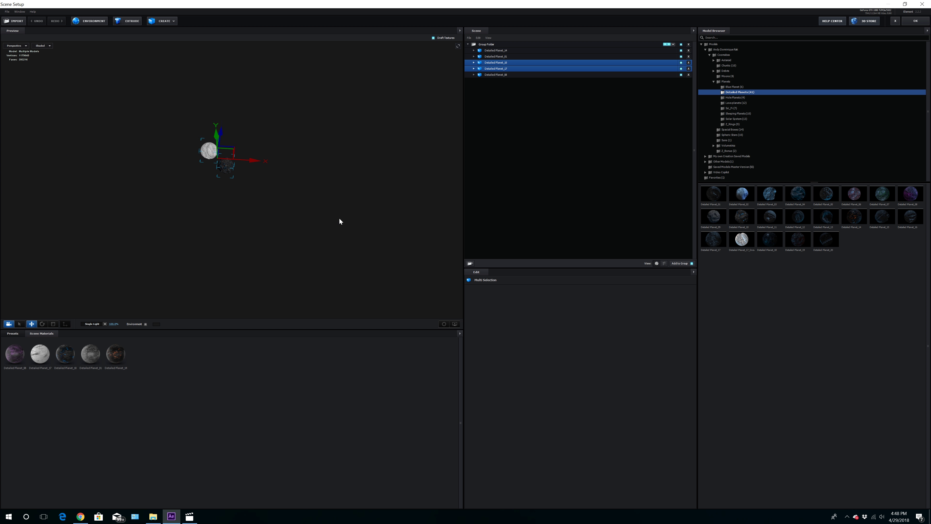
{"action": "left_click_drag", "start_coordinate": [277, 162], "coordinate": [57, 161]}
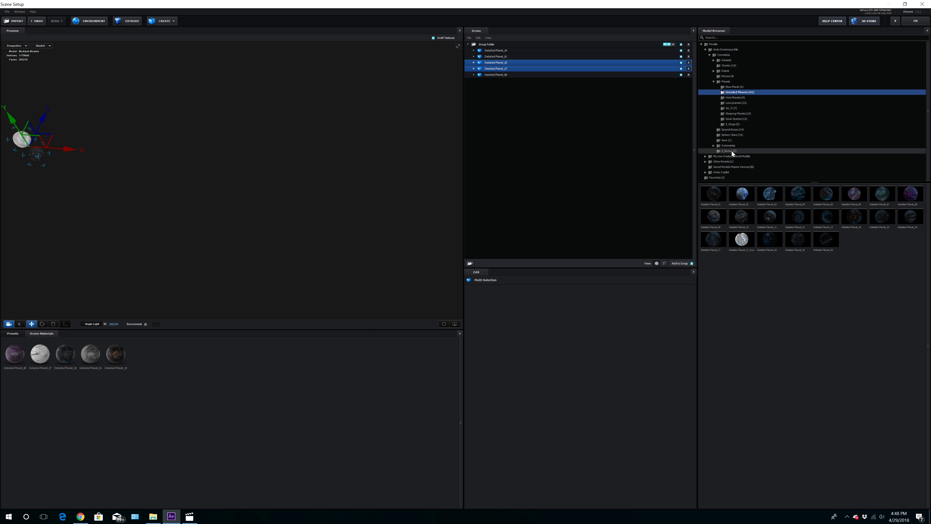
{"action": "left_click", "coordinate": [917, 23]}
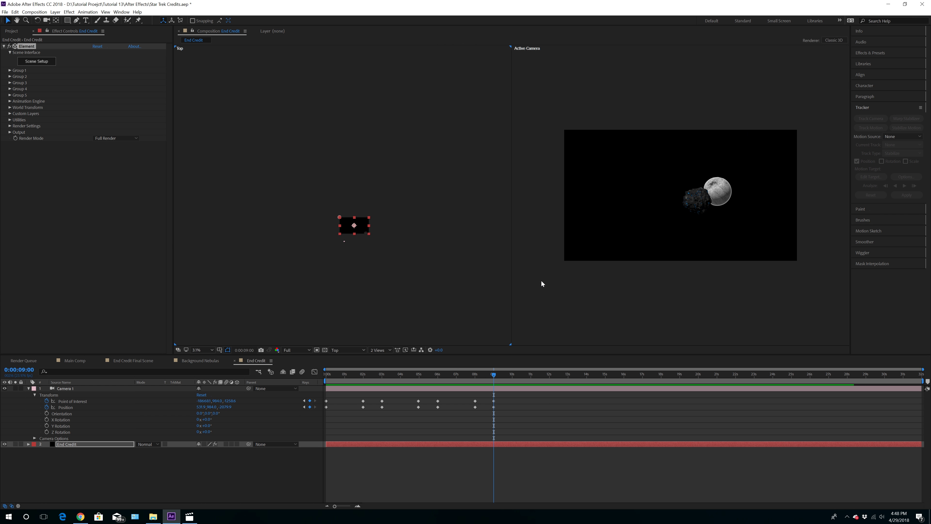
Greatly increase the Camera Far Plane and lower the Camera Near Plane in the End Credit layer's Element cut-off settings
{"action": "left_click", "coordinate": [76, 445]}
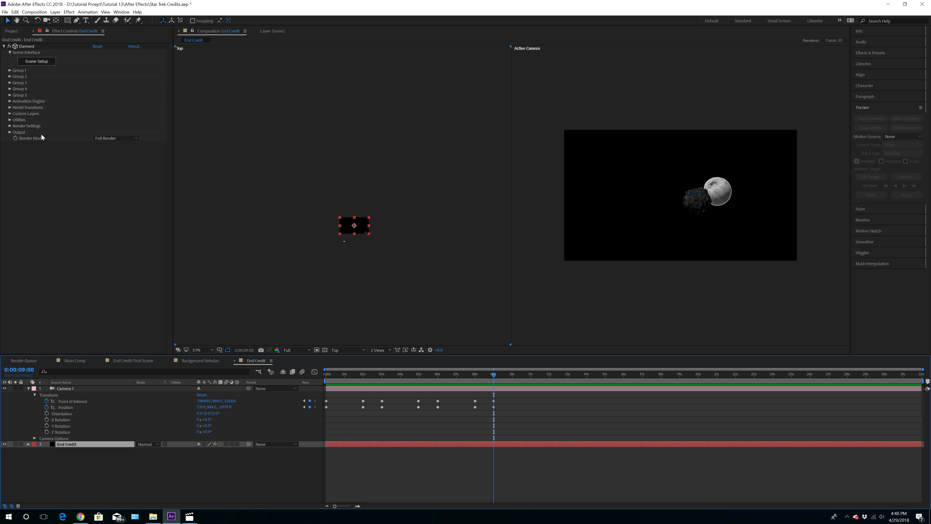
{"action": "left_click", "coordinate": [10, 126]}
{"action": "left_click", "coordinate": [17, 207]}
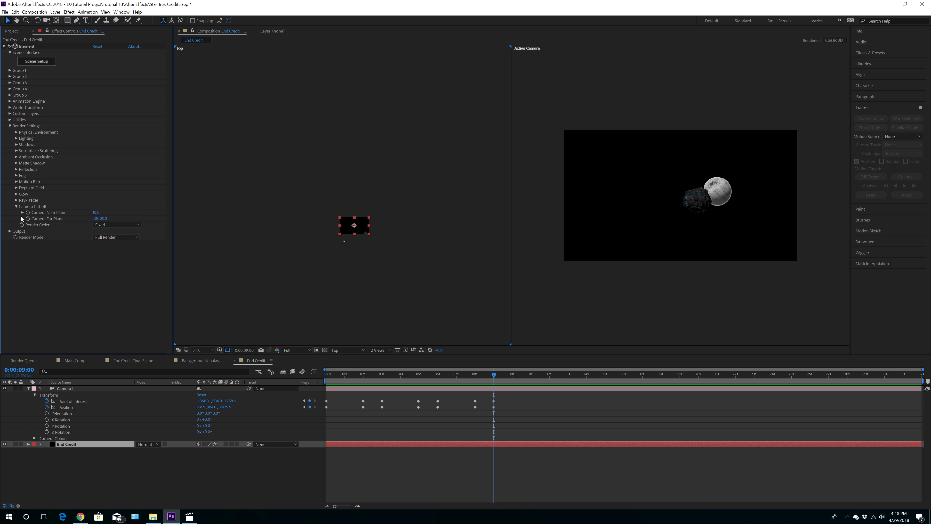
{"action": "left_click", "coordinate": [96, 219]}
{"action": "type", "text": "20"}
{"action": "left_click", "coordinate": [104, 260]}
{"action": "left_click", "coordinate": [121, 225]}
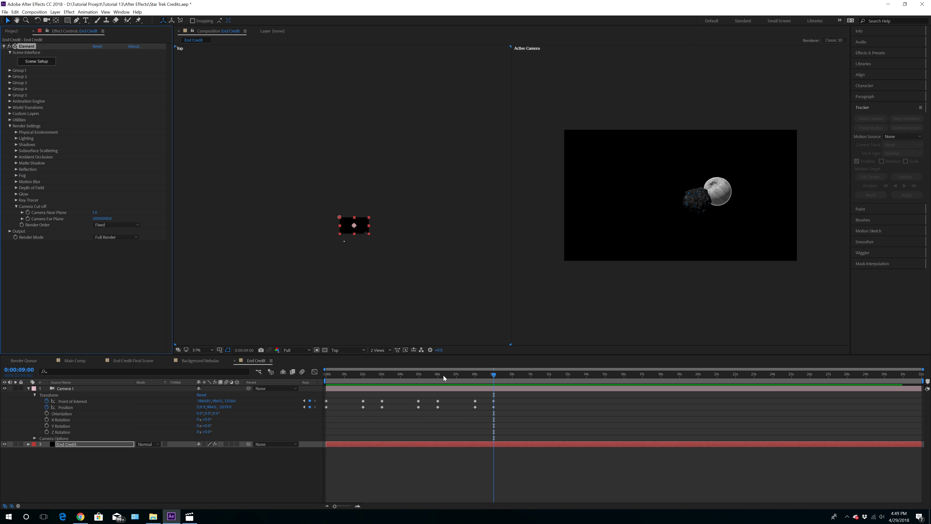
Move Camera 1 far left toward the two planets at 0:00:09:00 and adjust its point of interest to frame both
{"action": "left_click", "coordinate": [344, 242]}
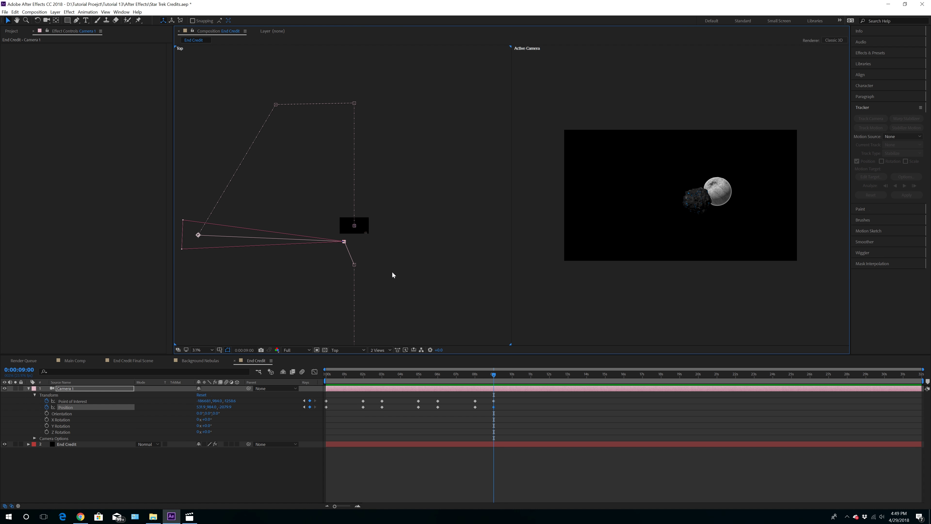
{"action": "left_click_drag", "start_coordinate": [416, 274], "coordinate": [454, 274]}
{"action": "left_click_drag", "start_coordinate": [382, 245], "coordinate": [259, 265]}
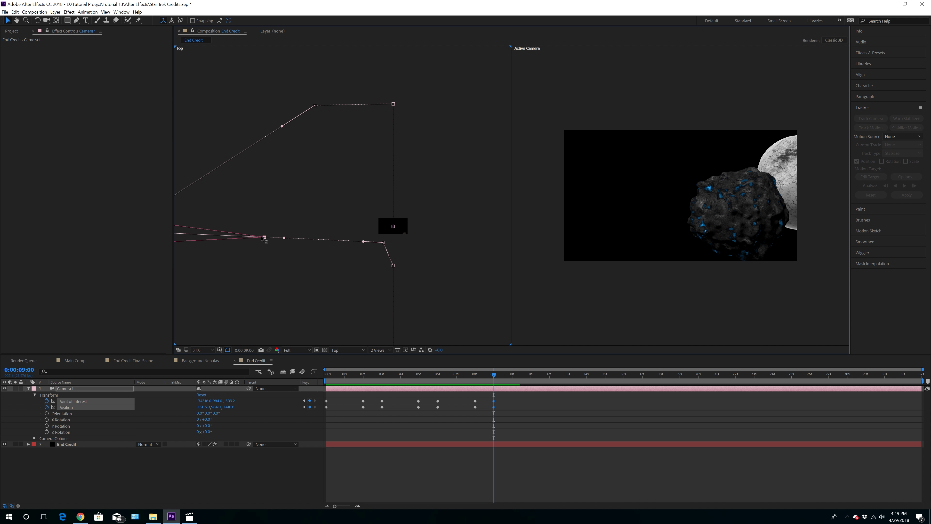
{"action": "key", "text": "comma"}
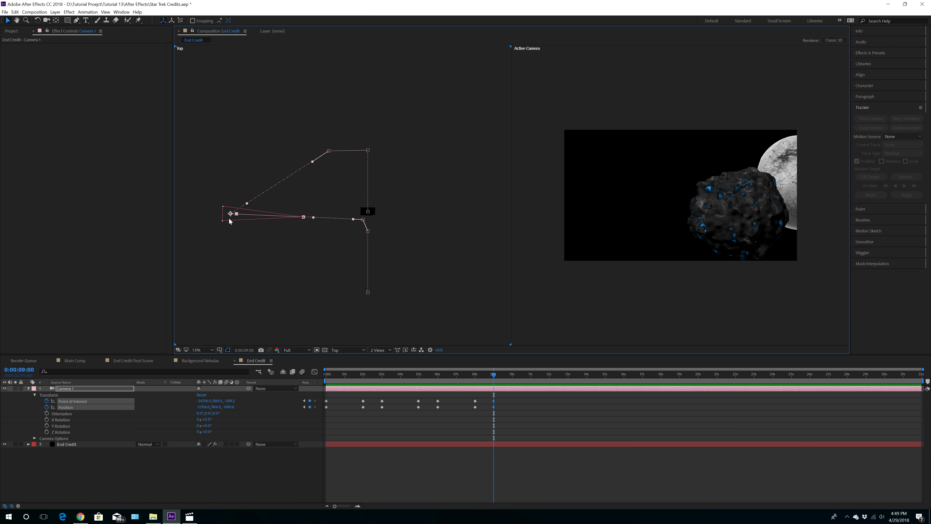
{"action": "left_click_drag", "start_coordinate": [230, 216], "coordinate": [229, 212]}
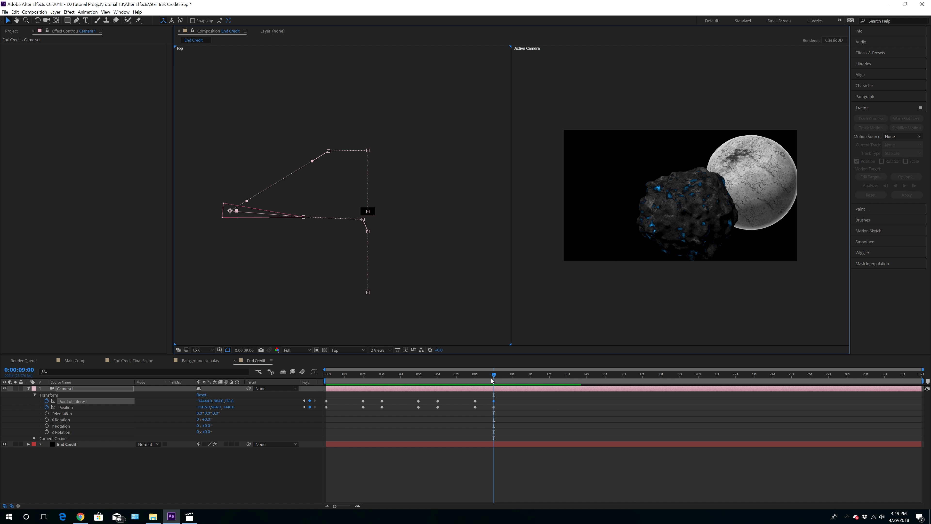
Add Point of Interest and Position keyframes for Camera 1 at 0:00:11:00 to hold the two-planet shot
{"action": "left_click_drag", "start_coordinate": [494, 380], "coordinate": [530, 381]}
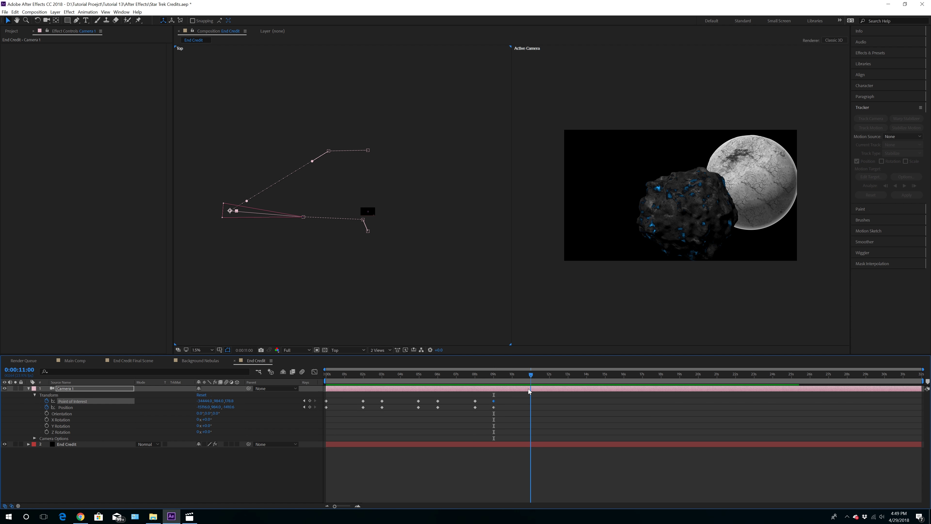
{"action": "left_click", "coordinate": [310, 401]}
{"action": "left_click", "coordinate": [309, 406]}
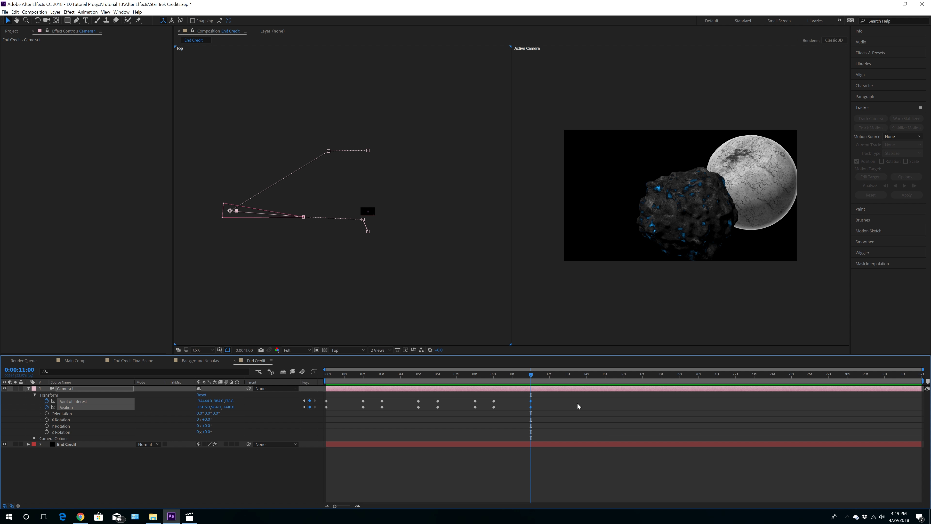
Swing Camera 1's point of interest around to the opposite side at 0:00:12:00, away from the two planets
{"action": "left_click_drag", "start_coordinate": [537, 381], "coordinate": [549, 388]}
{"action": "left_click_drag", "start_coordinate": [230, 212], "coordinate": [374, 249]}
{"action": "left_click_drag", "start_coordinate": [321, 282], "coordinate": [352, 221]}
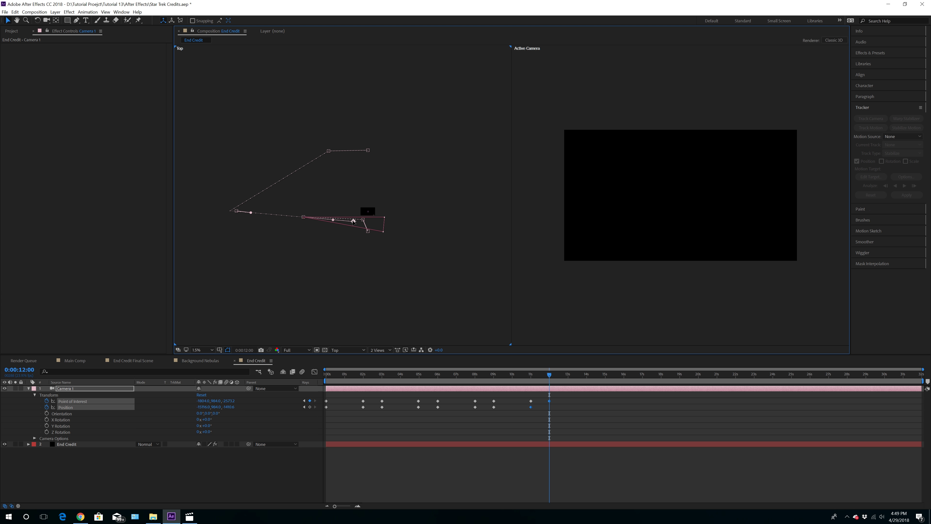
{"action": "left_click", "coordinate": [354, 221]}
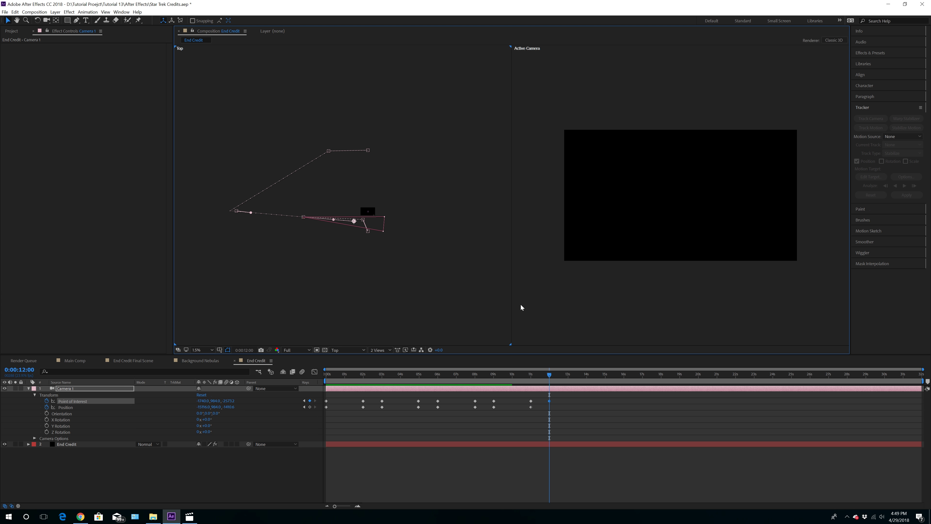
Change the work view to Right and raise Camera 1 with its point of interest well above the planets at 0:00:12:00
{"action": "scroll", "coordinate": [389, 215], "scroll_direction": "up", "scroll_amount": 2}
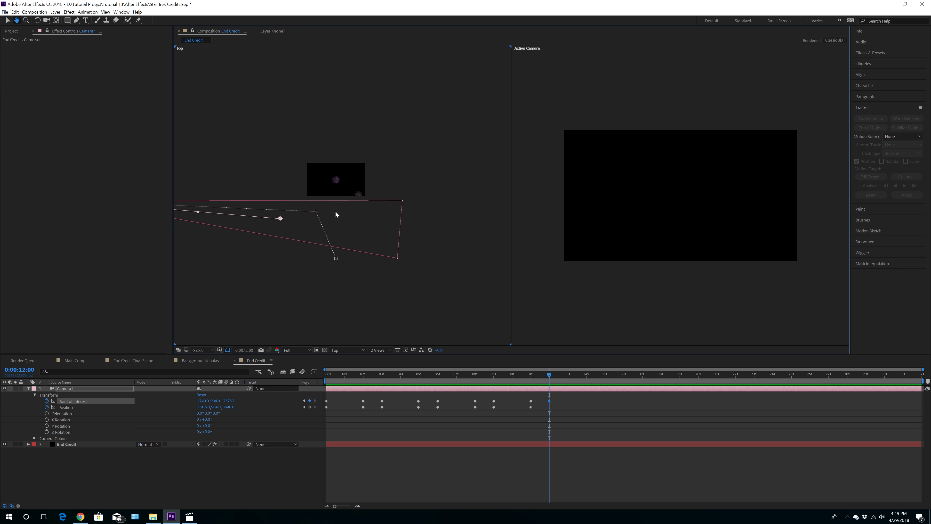
{"action": "left_click", "coordinate": [341, 183]}
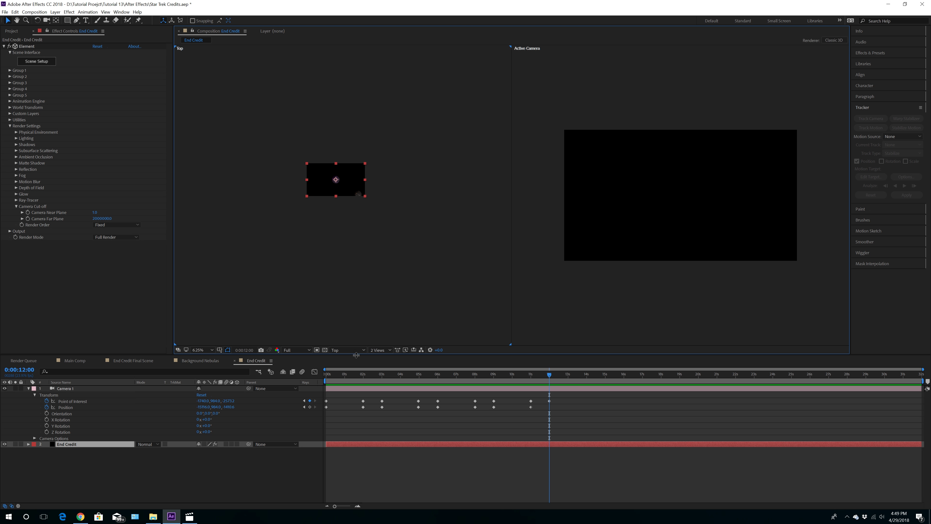
{"action": "left_click", "coordinate": [381, 353]}
{"action": "left_click", "coordinate": [348, 350]}
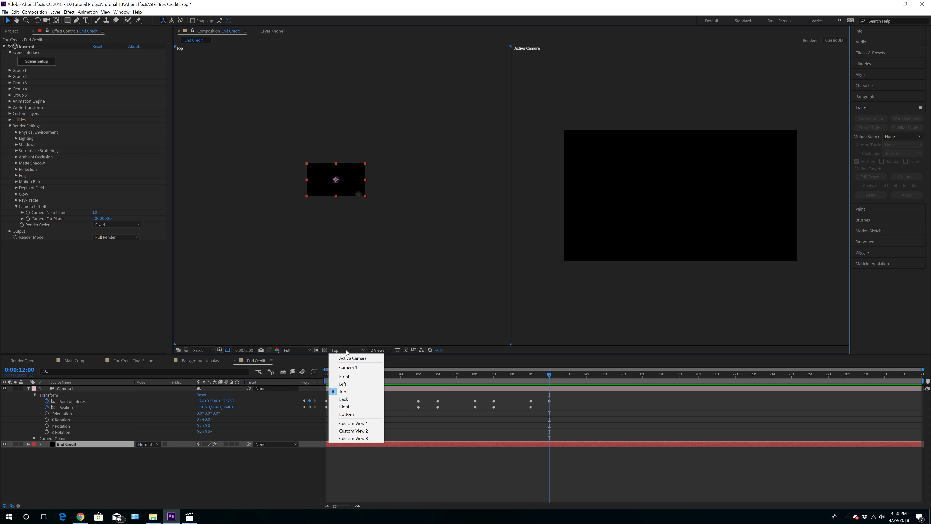
{"action": "left_click", "coordinate": [351, 407]}
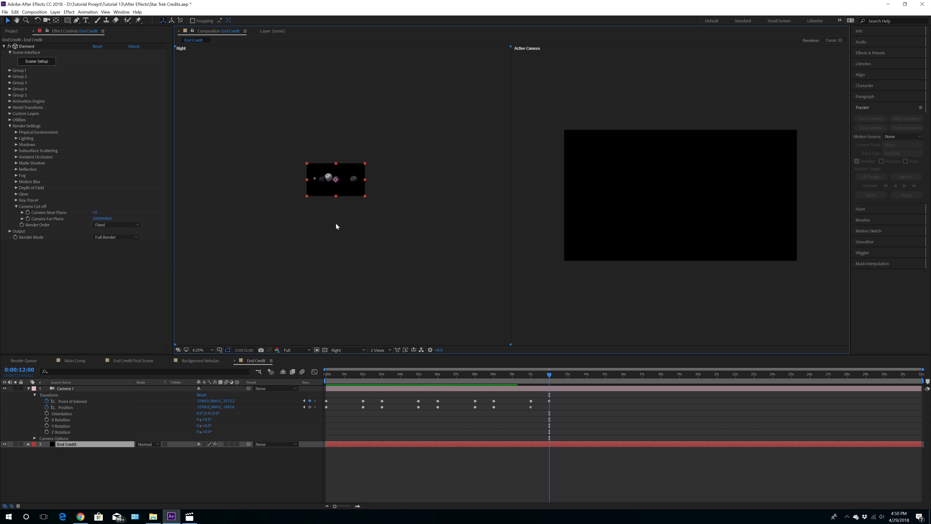
{"action": "key", "text": "period"}
{"action": "key", "text": "period"}
{"action": "left_click", "coordinate": [227, 127]}
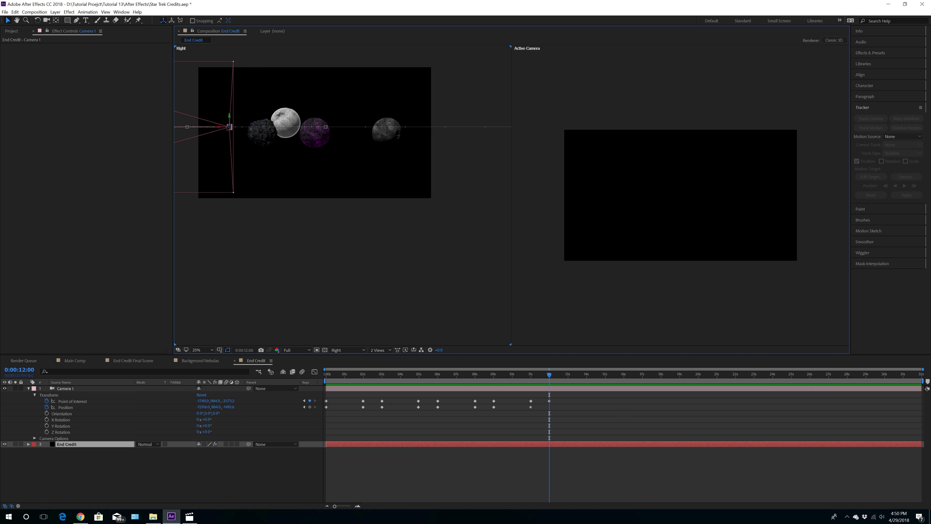
{"action": "key", "text": "comma"}
{"action": "left_click_drag", "start_coordinate": [297, 223], "coordinate": [366, 258]}
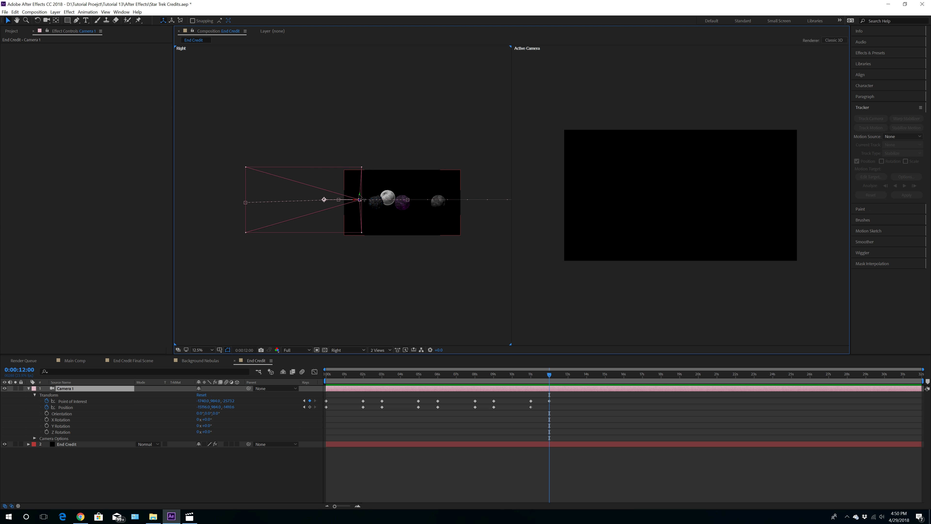
{"action": "left_click_drag", "start_coordinate": [363, 197], "coordinate": [363, 153]}
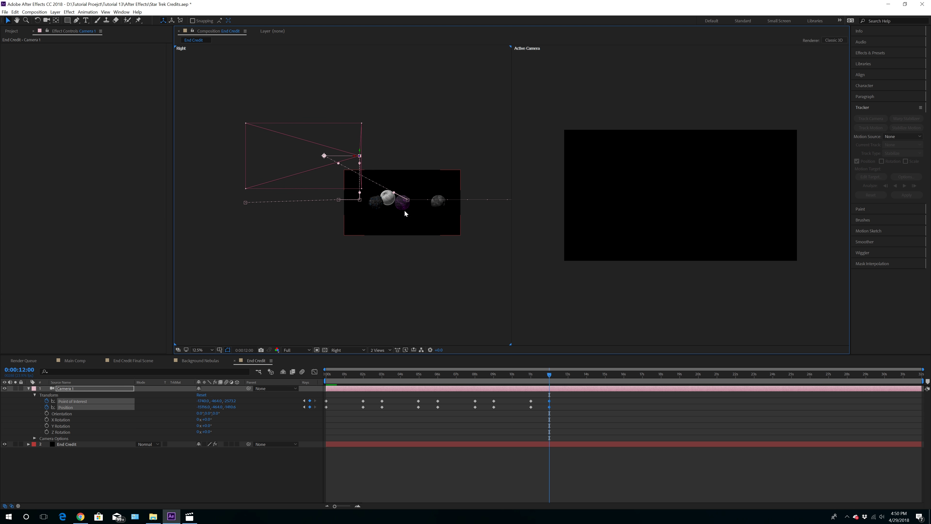
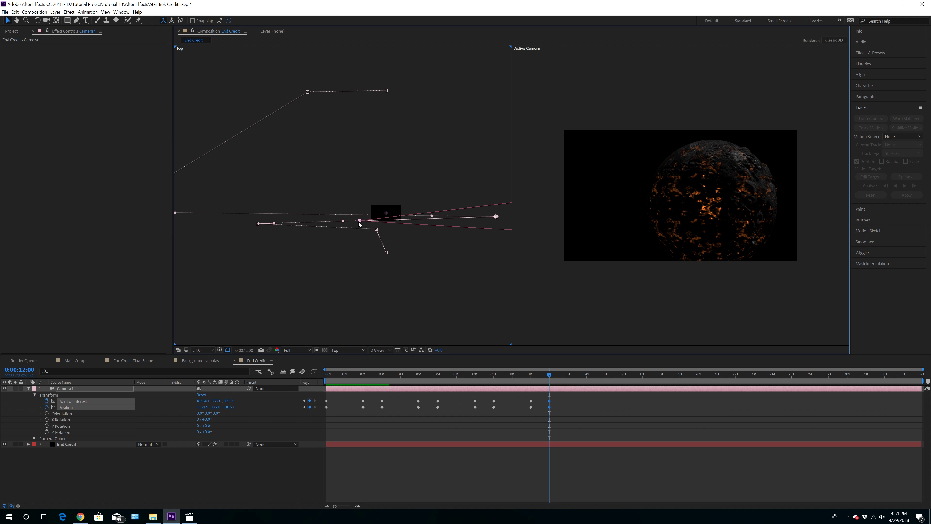
Lower Camera 1's Position and Point of Interest together in small increments at 0:00:12:00 to reframe the orange lava planet
{"action": "key", "text": "Down"}
{"action": "key", "text": "Down"}
{"action": "key", "text": "Down"}
{"action": "key", "text": "Down"}
{"action": "key", "text": "Down"}
{"action": "key", "text": "Down"}
{"action": "key", "text": "Down"}
{"action": "key", "text": "Down"}
{"action": "key", "text": "Down"}
{"action": "key", "text": "Down"}
{"action": "key", "text": "Down"}
{"action": "key", "text": "Down"}
{"action": "key", "text": "Down"}
{"action": "key", "text": "Down"}
{"action": "key", "text": "Down"}
{"action": "key", "text": "Down"}
{"action": "key", "text": "Down"}
{"action": "key", "text": "Down"}
{"action": "key", "text": "Down"}
{"action": "key", "text": "Down"}
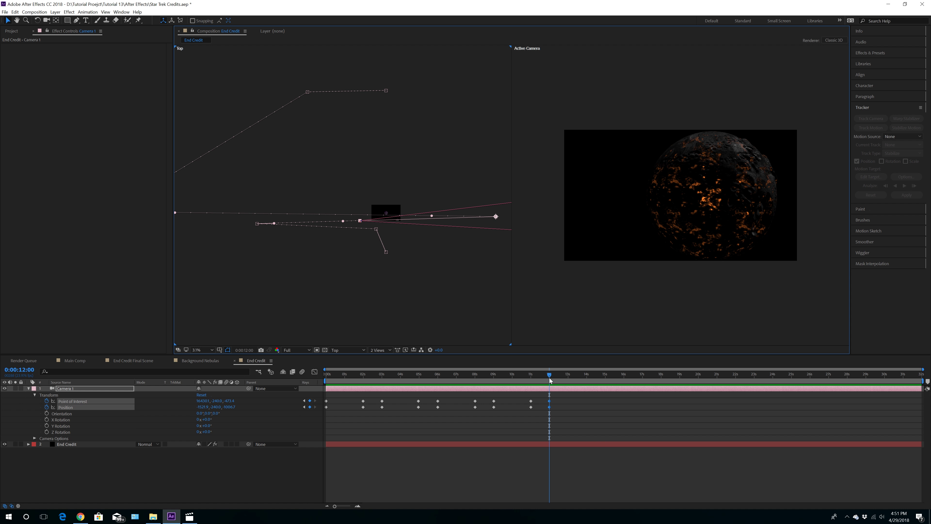
Add Point of Interest and Position keyframes for Camera 1 at 0:00:14:00 to hold the lava planet shot
{"action": "left_click_drag", "start_coordinate": [550, 378], "coordinate": [587, 386]}
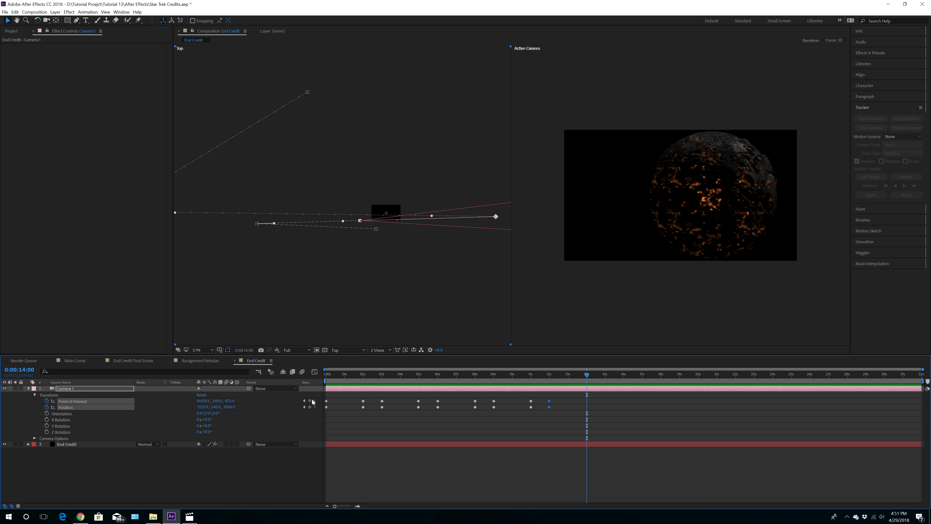
{"action": "left_click", "coordinate": [311, 409]}
{"action": "key", "text": "ctrl+v"}
Preview the camera flight from 0:00:00:00 at Quarter resolution in a single Active Camera view
{"action": "left_click_drag", "start_coordinate": [394, 374], "coordinate": [237, 375]}
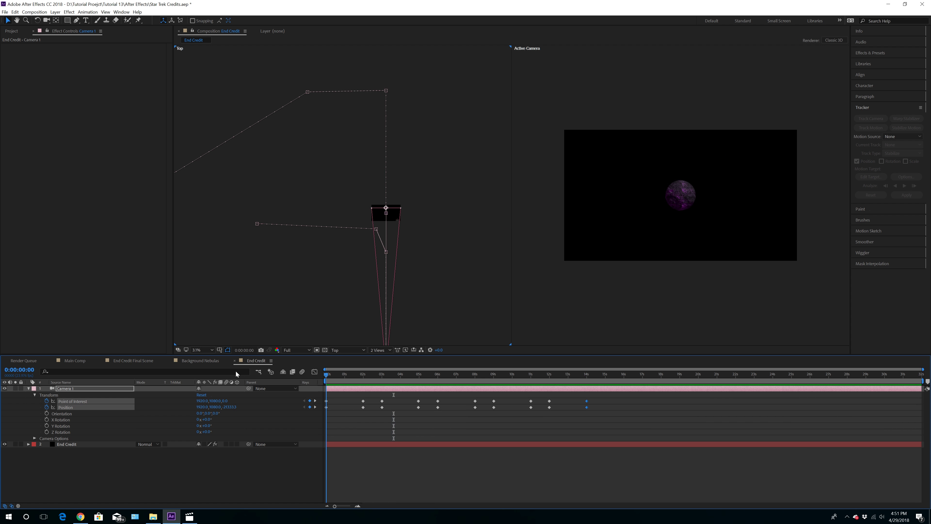
{"action": "left_click", "coordinate": [297, 350]}
{"action": "left_click", "coordinate": [291, 389]}
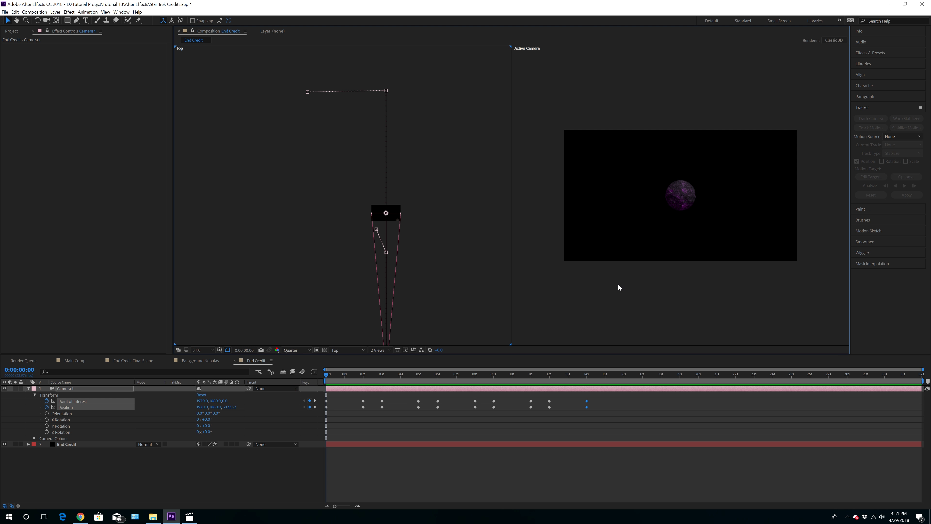
{"action": "left_click", "coordinate": [380, 350]}
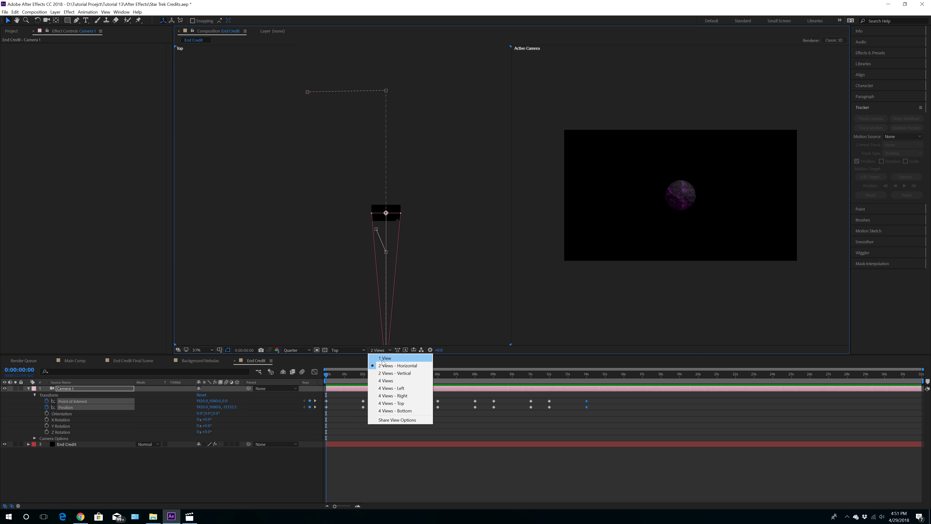
{"action": "left_click", "coordinate": [381, 358]}
{"action": "key", "text": "space"}
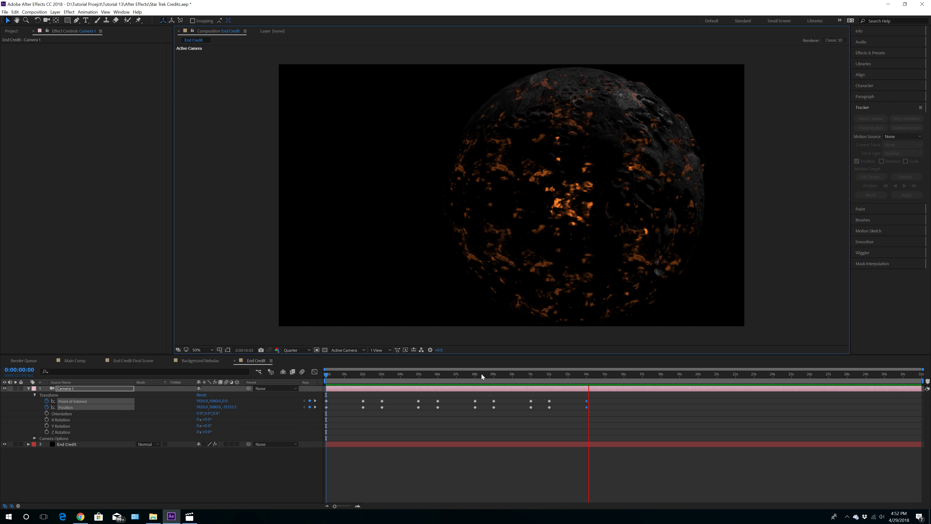
{"action": "key", "text": "space"}
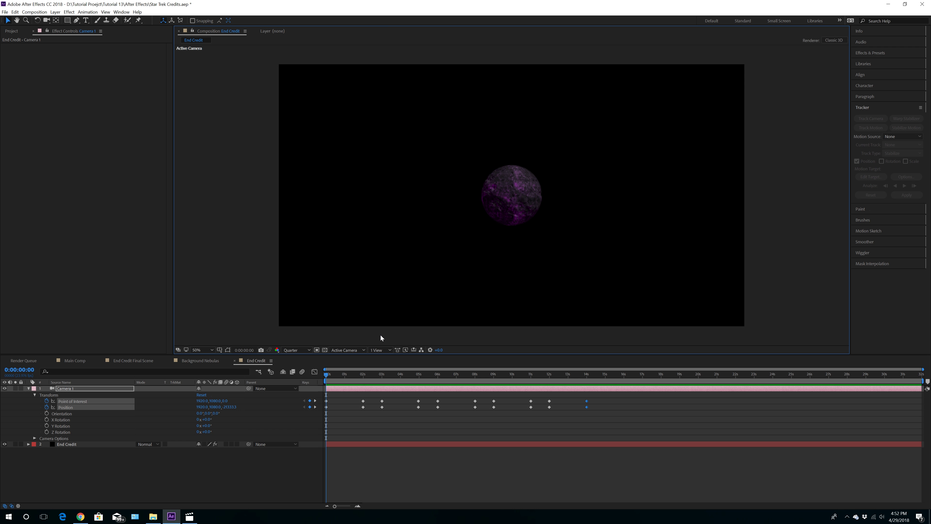
Set the composition to two horizontal views near 0:00:07:23 to show the camera path from Top beside the Active Camera
{"action": "left_click", "coordinate": [330, 375]}
{"action": "left_click_drag", "start_coordinate": [358, 382], "coordinate": [475, 392]}
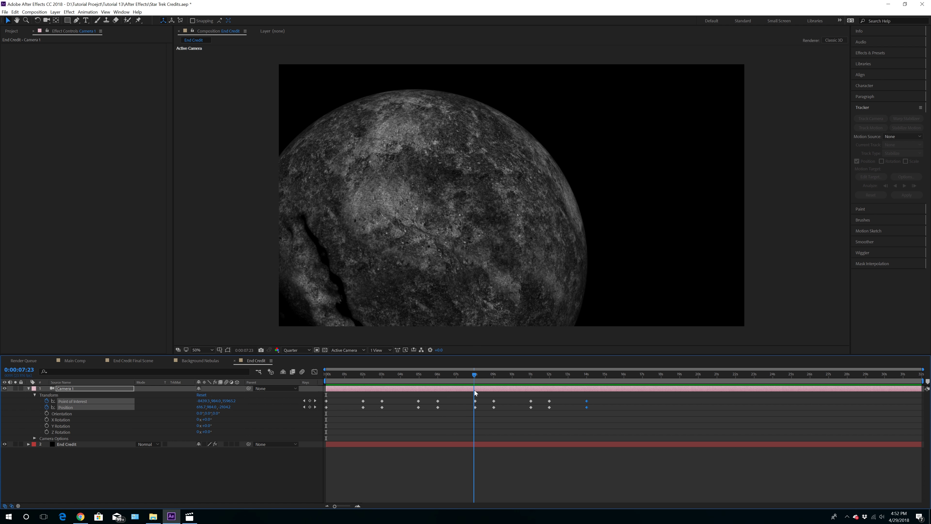
{"action": "left_click", "coordinate": [378, 349]}
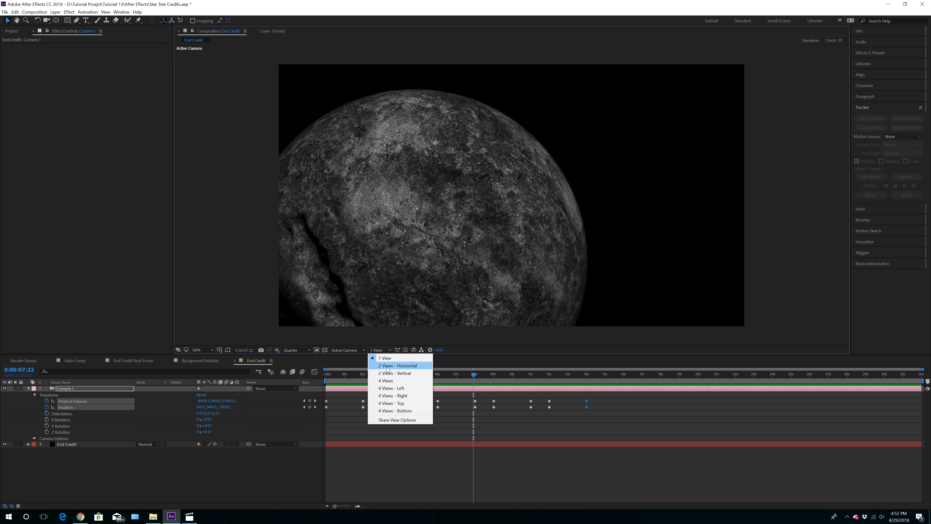
{"action": "left_click", "coordinate": [385, 365]}
{"action": "scroll", "coordinate": [402, 278], "scroll_direction": "up", "scroll_amount": 3}
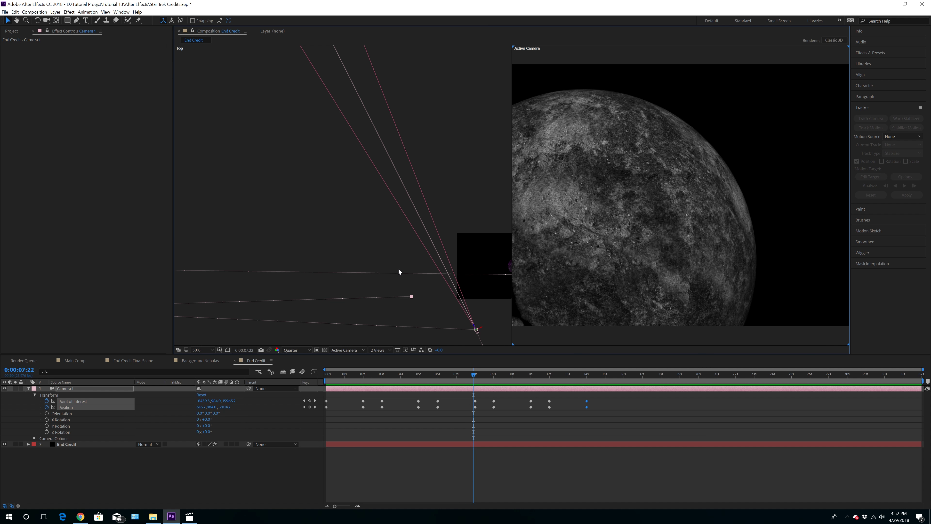
{"action": "scroll", "coordinate": [347, 231], "scroll_direction": "up", "scroll_amount": 3}
{"action": "left_click_drag", "start_coordinate": [325, 178], "coordinate": [321, 178]}
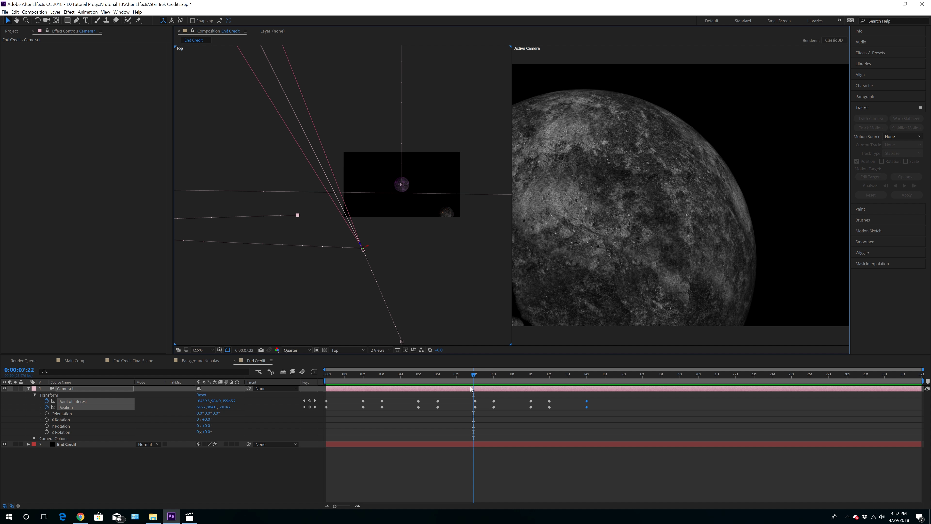
Shift Camera 1's last three Point of Interest and Position keyframe pairs one second later, to 12, 13 and 15 seconds
{"action": "left_click_drag", "start_coordinate": [472, 378], "coordinate": [438, 376]}
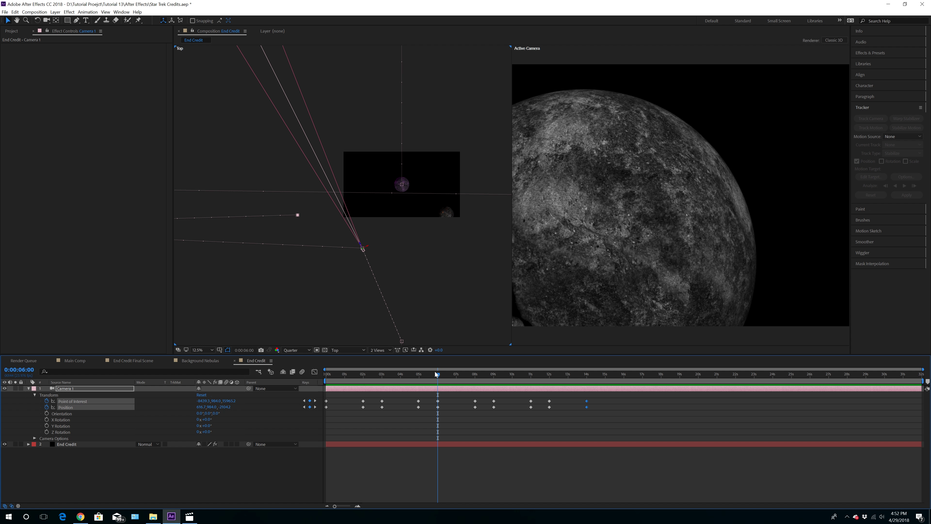
{"action": "left_click_drag", "start_coordinate": [446, 379], "coordinate": [475, 382]}
{"action": "key", "text": "comma"}
{"action": "left_click_drag", "start_coordinate": [320, 258], "coordinate": [401, 295]}
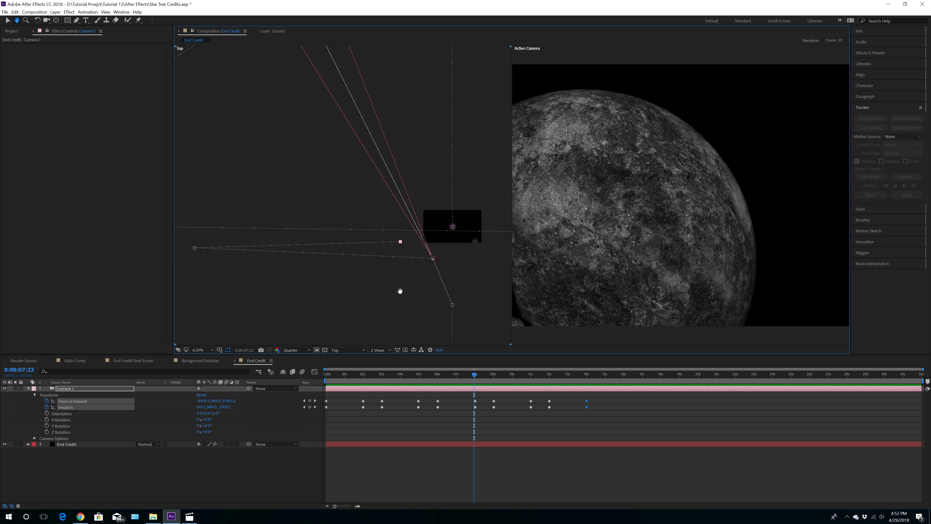
{"action": "left_click", "coordinate": [478, 376]}
{"action": "mouse_move", "coordinate": [477, 375]}
{"action": "left_mouse_down"}
{"action": "mouse_move", "coordinate": [494, 378]}
{"action": "mouse_move", "coordinate": [475, 384]}
{"action": "left_mouse_up"}
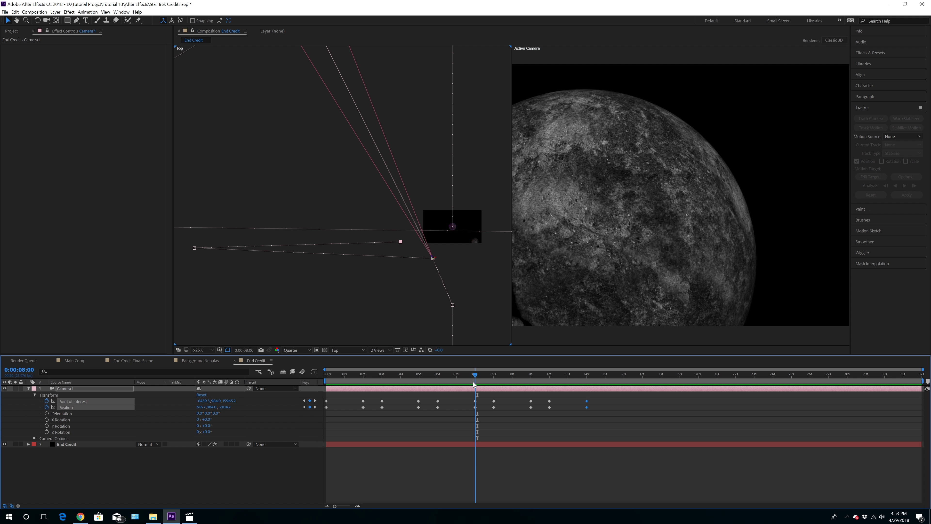
{"action": "left_click_drag", "start_coordinate": [474, 384], "coordinate": [492, 387]}
{"action": "left_click_drag", "start_coordinate": [604, 400], "coordinate": [549, 402]}
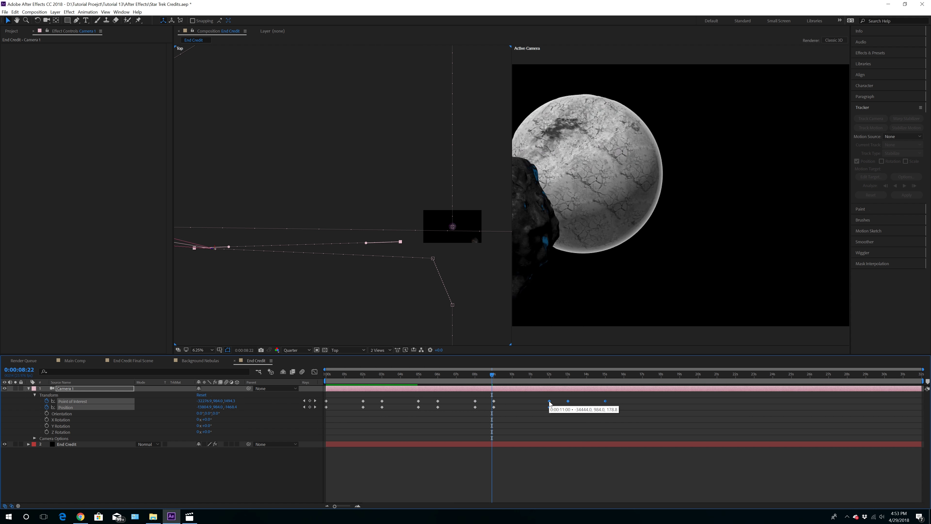
Delay Camera 1's Position keyframe at 9 seconds to 10 seconds and preview the flight to the blue-speckled rock planet
{"action": "left_click_drag", "start_coordinate": [492, 374], "coordinate": [513, 410]}
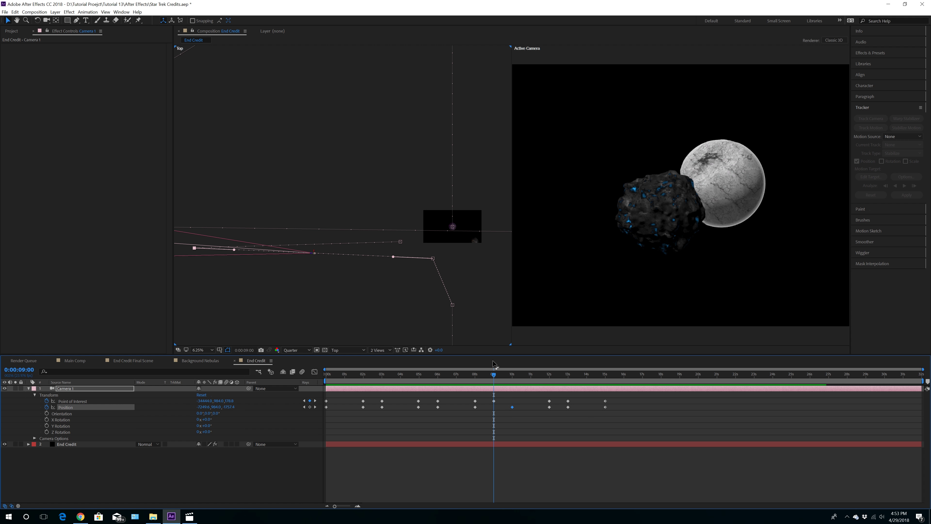
{"action": "left_click_drag", "start_coordinate": [494, 378], "coordinate": [476, 386]}
{"action": "key", "text": "space"}
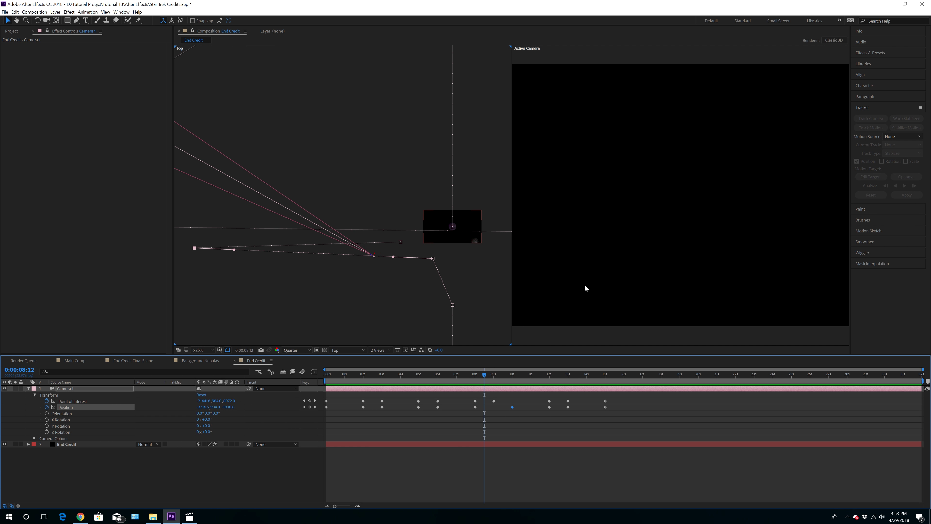
{"action": "mouse_move", "coordinate": [483, 376]}
{"action": "left_mouse_down"}
{"action": "mouse_move", "coordinate": [513, 380]}
{"action": "mouse_move", "coordinate": [476, 383]}
{"action": "mouse_move", "coordinate": [484, 385]}
{"action": "left_mouse_up"}
{"action": "key", "text": "space"}
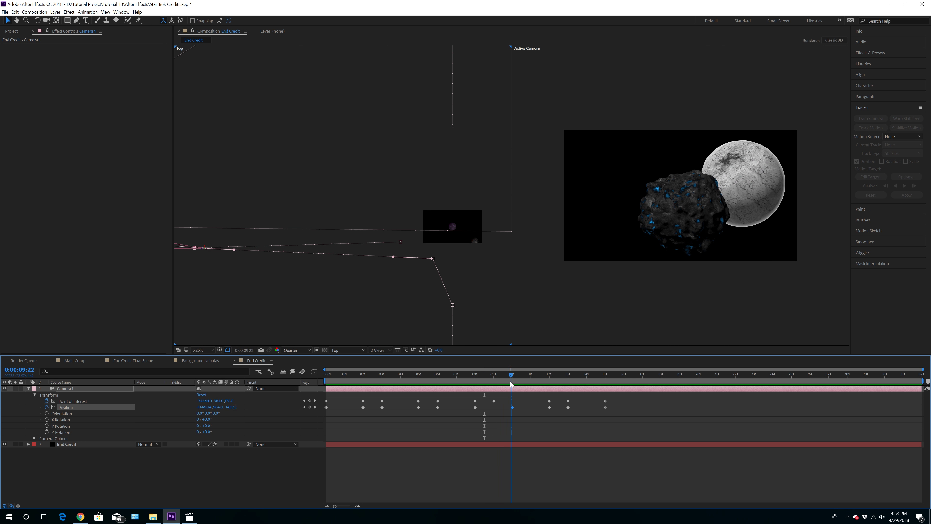
Move the current time to 0:00:15:00, select the End Credit layer and save the project
{"action": "left_click_drag", "start_coordinate": [505, 384], "coordinate": [603, 418]}
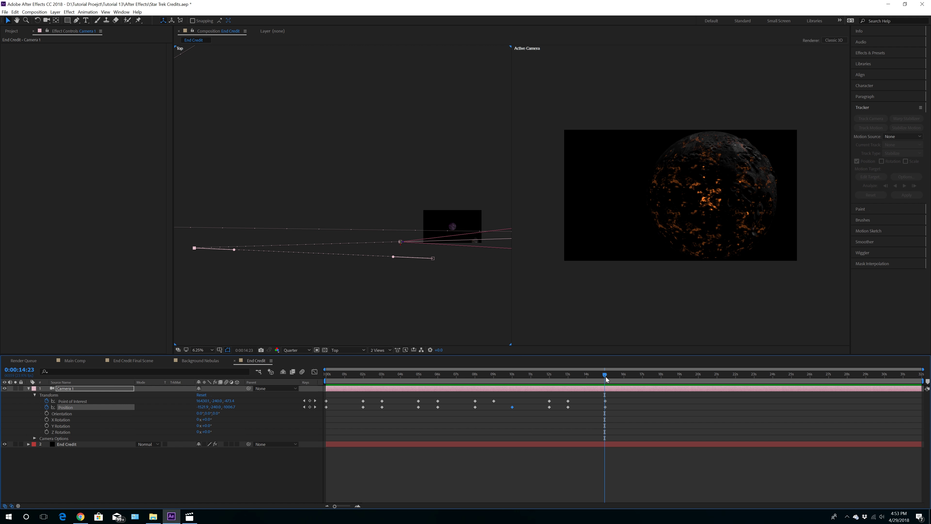
{"action": "left_click_drag", "start_coordinate": [605, 379], "coordinate": [606, 379]}
{"action": "left_click", "coordinate": [104, 445]}
{"action": "left_click", "coordinate": [4, 11]}
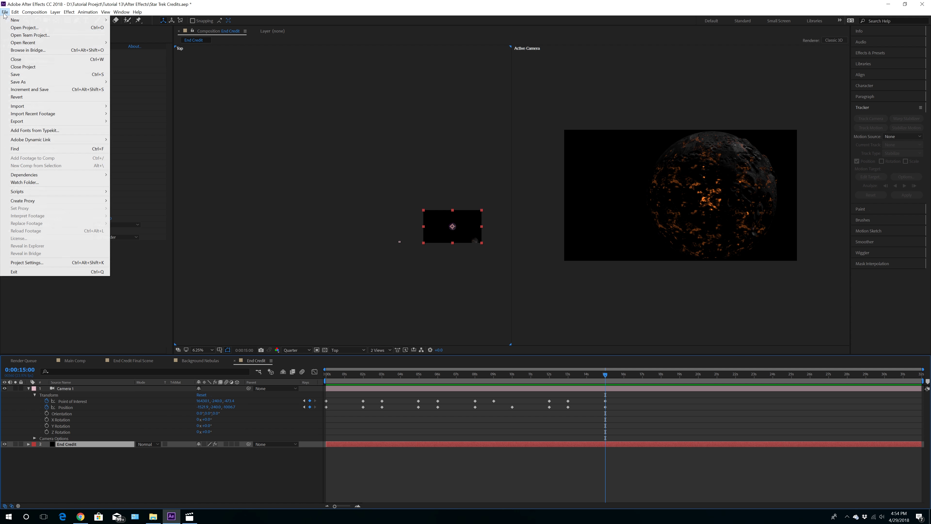
{"action": "left_click", "coordinate": [22, 73]}
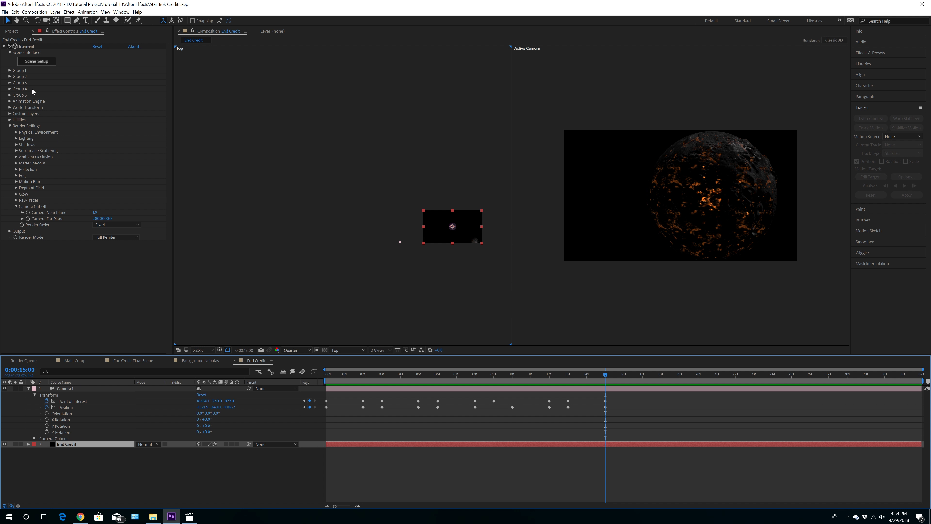
Open the Element scene setup, focus on the orange lava planet and add the third gem debris model to the scene
{"action": "left_click", "coordinate": [36, 62]}
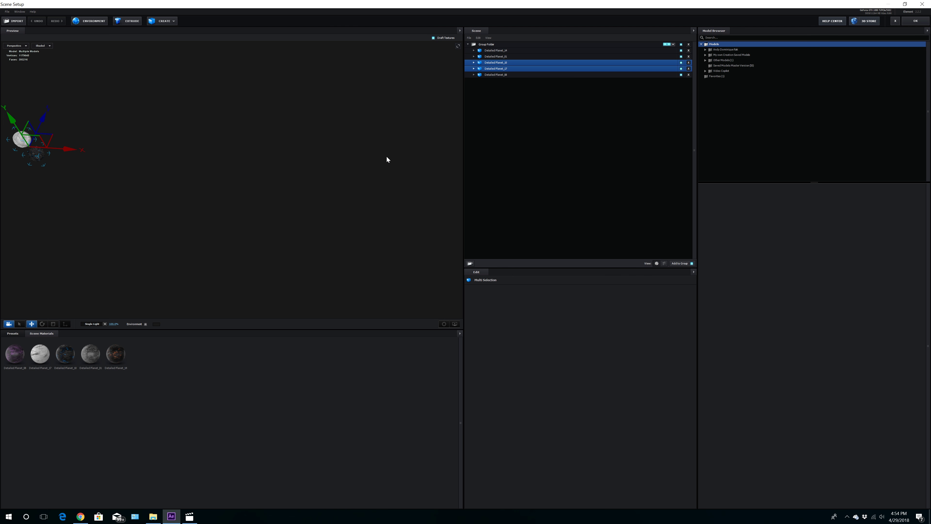
{"action": "left_click", "coordinate": [490, 52]}
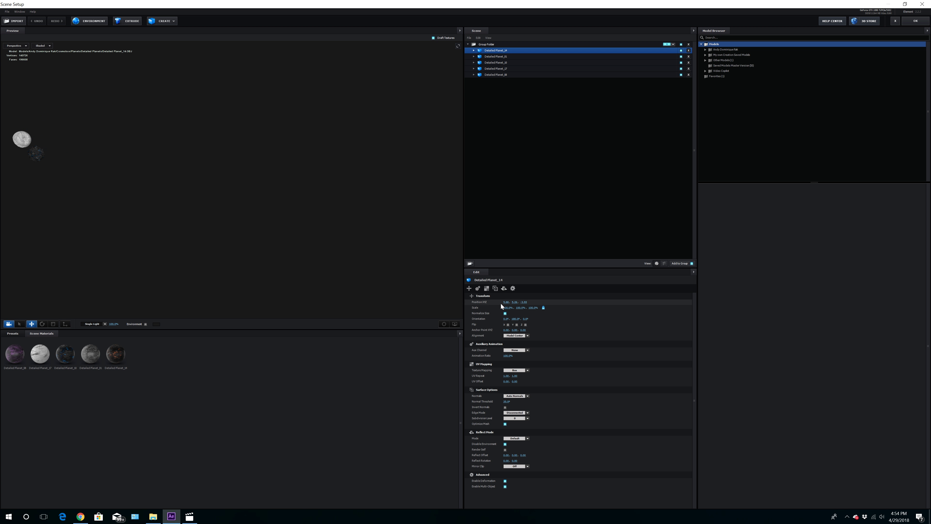
{"action": "left_click", "coordinate": [443, 325]}
{"action": "left_click_drag", "start_coordinate": [318, 261], "coordinate": [437, 200]}
{"action": "double_click", "coordinate": [725, 50]}
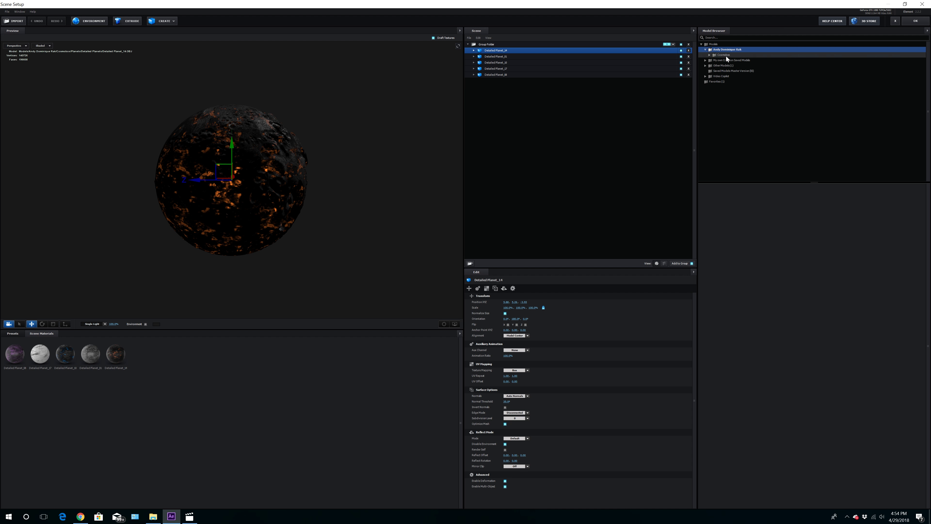
{"action": "double_click", "coordinate": [725, 54]}
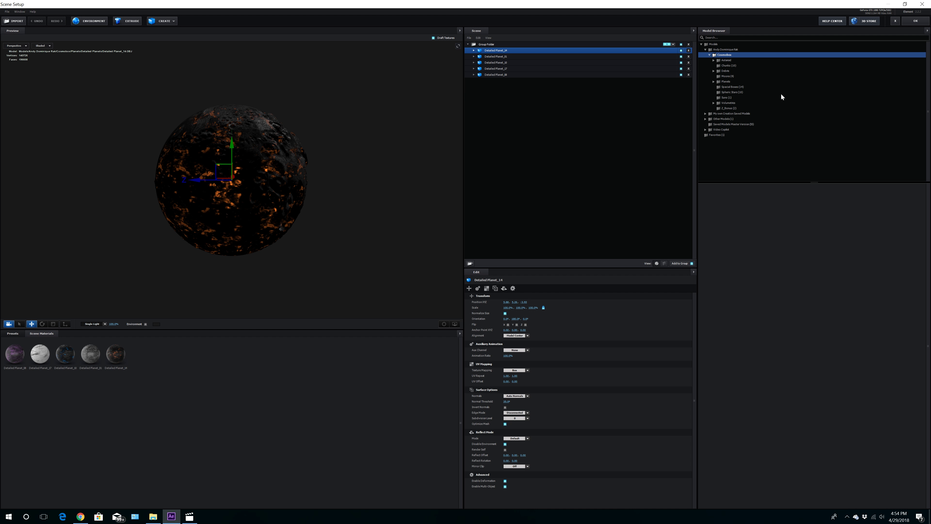
{"action": "double_click", "coordinate": [727, 71]}
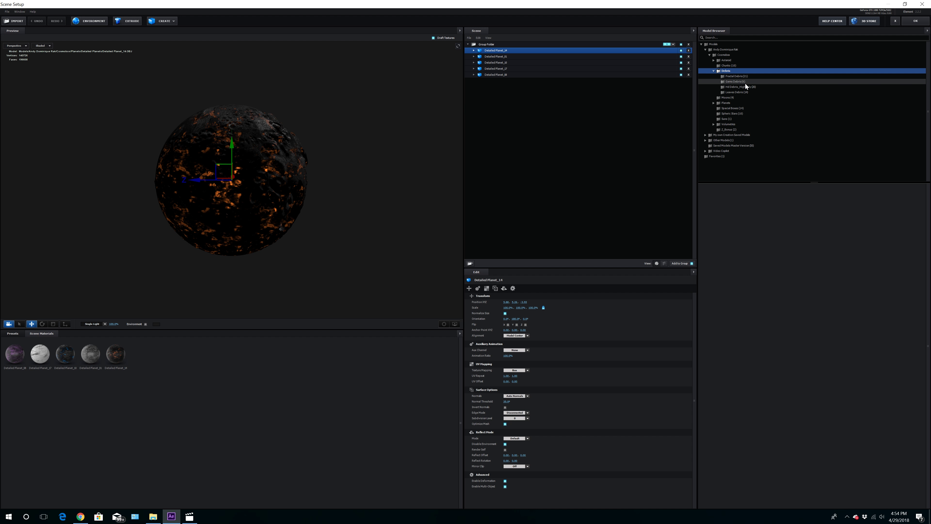
{"action": "left_click", "coordinate": [740, 82]}
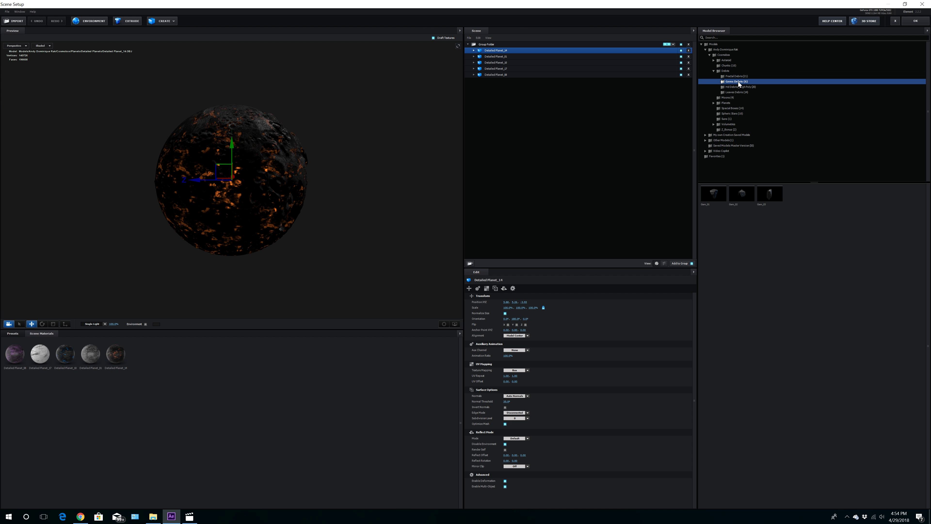
{"action": "double_click", "coordinate": [772, 196]}
Raise the new gem model from the grid origin to the orange lava planet and apply the scene
{"action": "scroll", "coordinate": [224, 260], "scroll_direction": "down", "scroll_amount": 5}
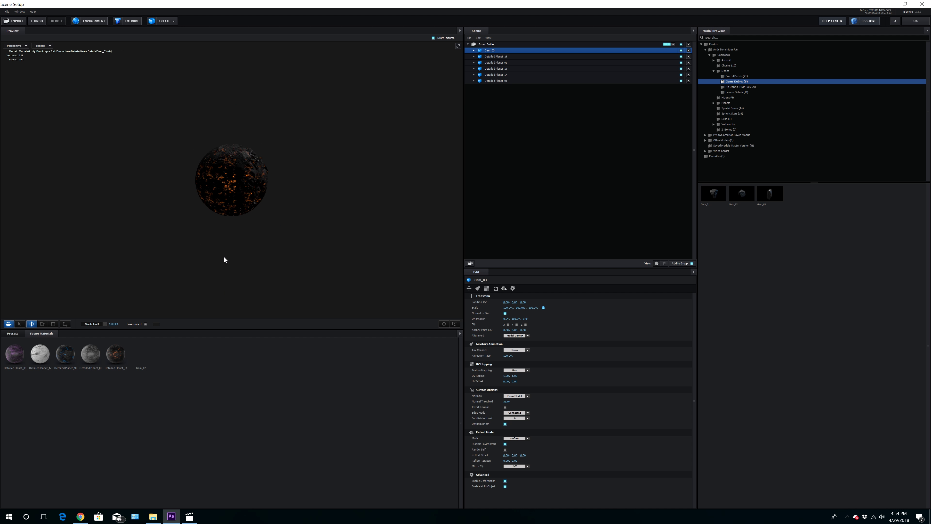
{"action": "scroll", "coordinate": [224, 246], "scroll_direction": "down", "scroll_amount": 3}
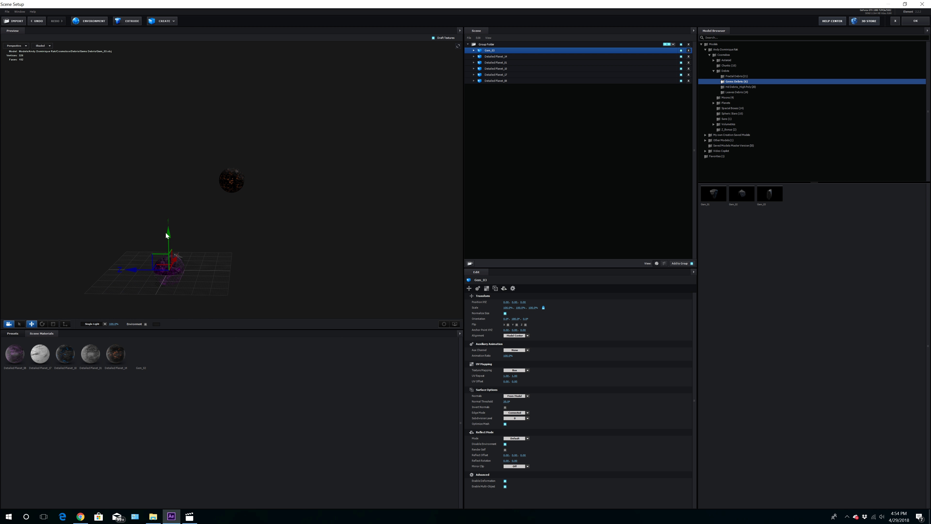
{"action": "left_click_drag", "start_coordinate": [167, 236], "coordinate": [251, 180]}
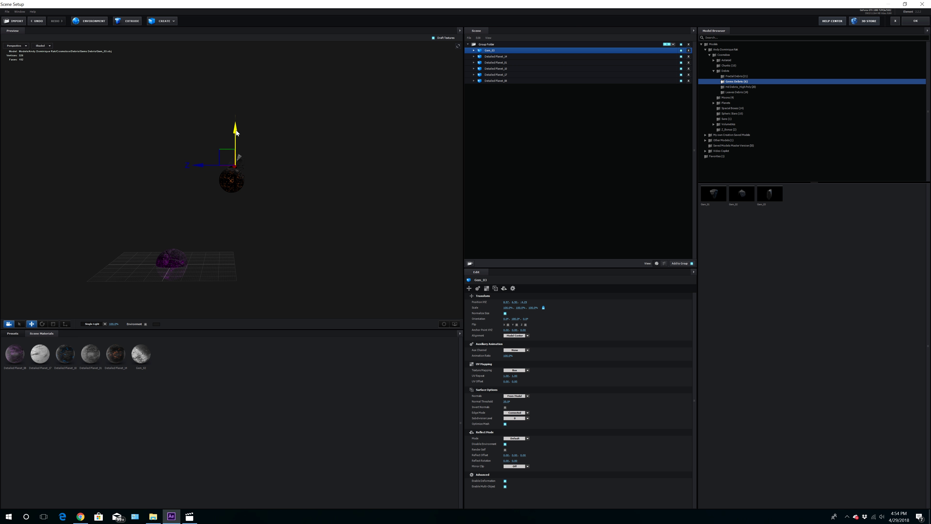
{"action": "left_click_drag", "start_coordinate": [310, 186], "coordinate": [266, 181]}
{"action": "left_click_drag", "start_coordinate": [228, 151], "coordinate": [227, 143]}
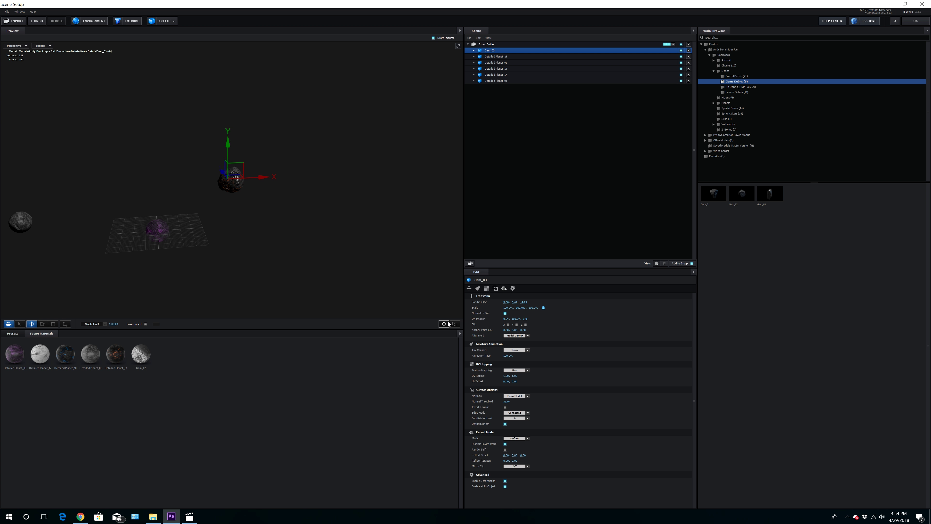
{"action": "left_click", "coordinate": [907, 22]}
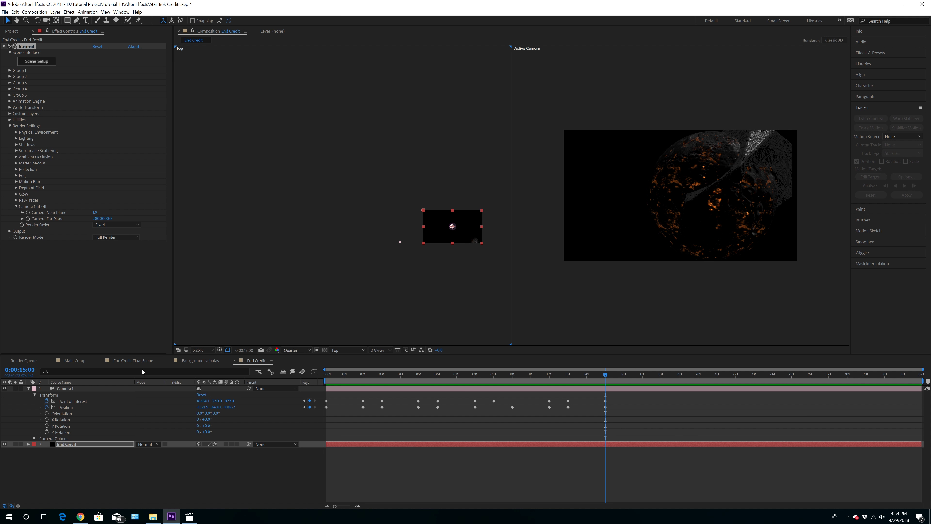
Reopen the Element scene setup, slide the gem along Z away from the lava planet and apply the scene
{"action": "left_click", "coordinate": [119, 296]}
{"action": "left_click", "coordinate": [45, 65]}
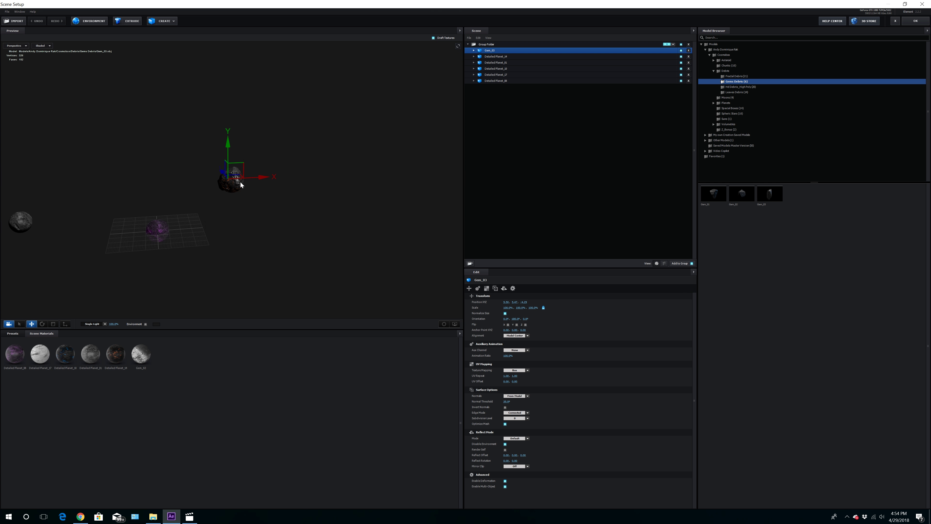
{"action": "left_click_drag", "start_coordinate": [210, 174], "coordinate": [175, 175]}
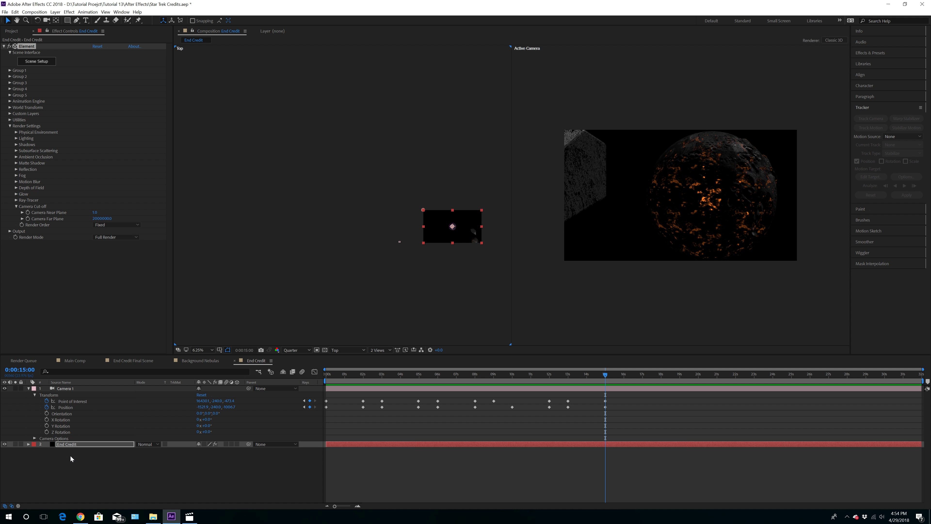
{"action": "left_click", "coordinate": [70, 445]}
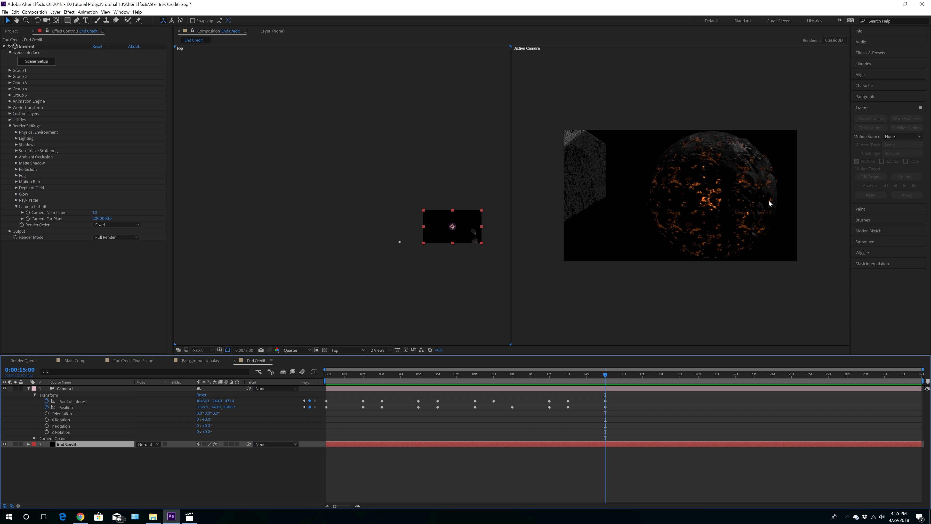
Move the gem along X and raise it above the lava planet in the Element scene setup, applying the change
{"action": "left_click", "coordinate": [39, 63]}
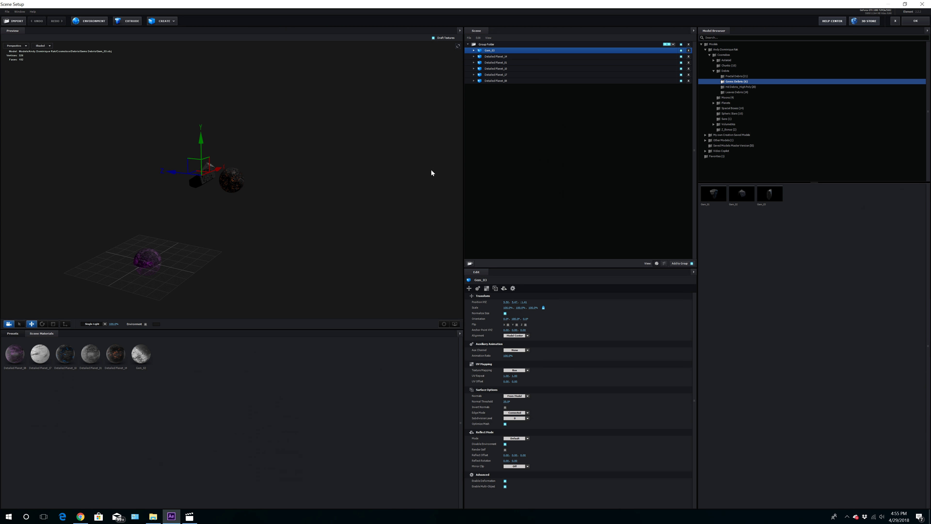
{"action": "mouse_move", "coordinate": [220, 170]}
{"action": "left_mouse_down"}
{"action": "mouse_move", "coordinate": [245, 158]}
{"action": "mouse_move", "coordinate": [226, 162]}
{"action": "left_mouse_up"}
{"action": "left_click_drag", "start_coordinate": [241, 131], "coordinate": [242, 122]}
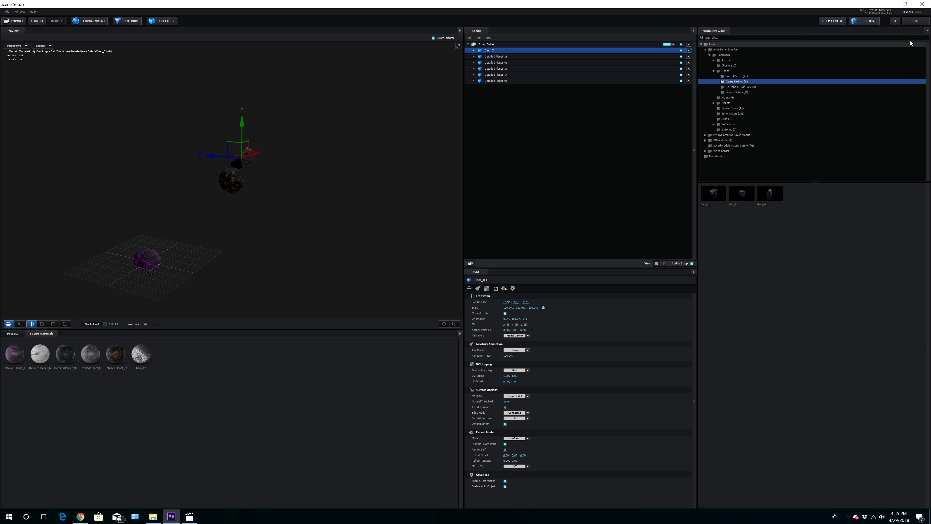
{"action": "left_click", "coordinate": [913, 21]}
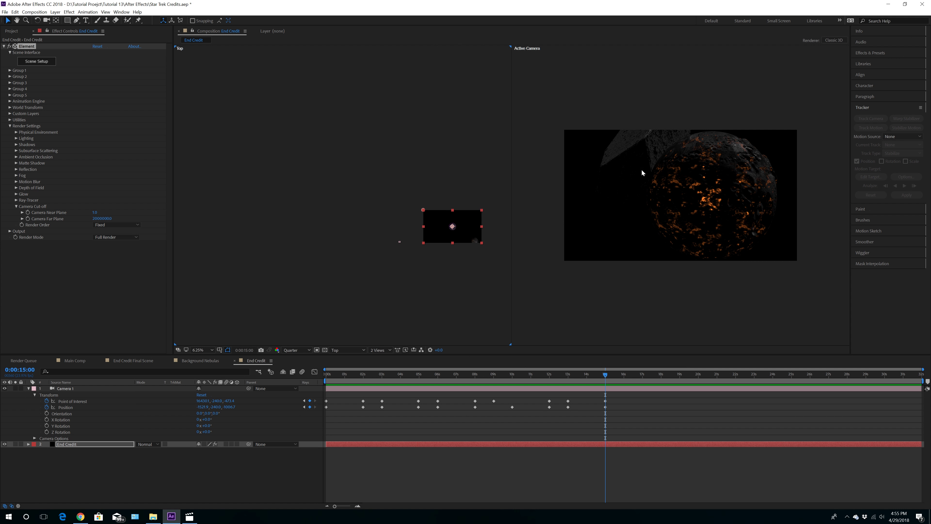
Scale the gem model to 20% in the Element scene setup and duplicate it twice
{"action": "left_click", "coordinate": [30, 63]}
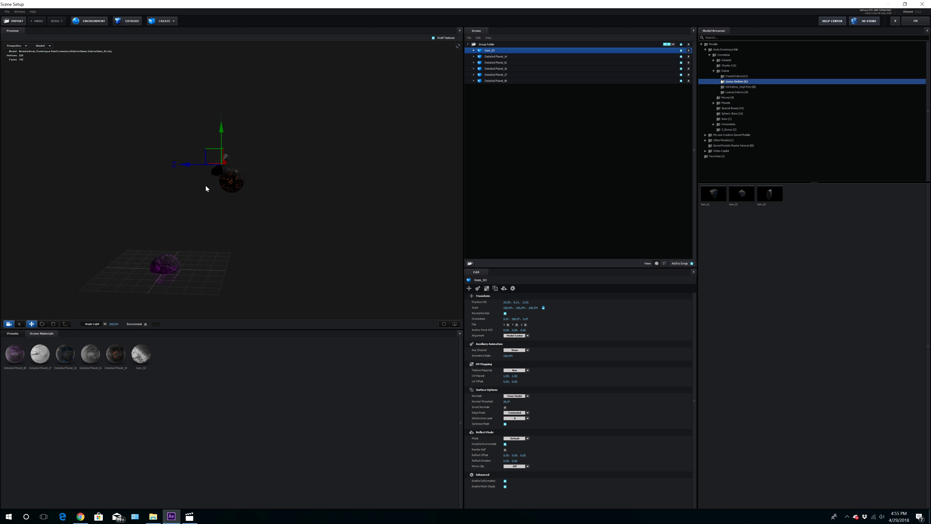
{"action": "left_click", "coordinate": [507, 308]}
{"action": "type", "text": "20"}
{"action": "key", "text": "Return"}
{"action": "key", "text": "ctrl+d"}
{"action": "key", "text": "ctrl+d"}
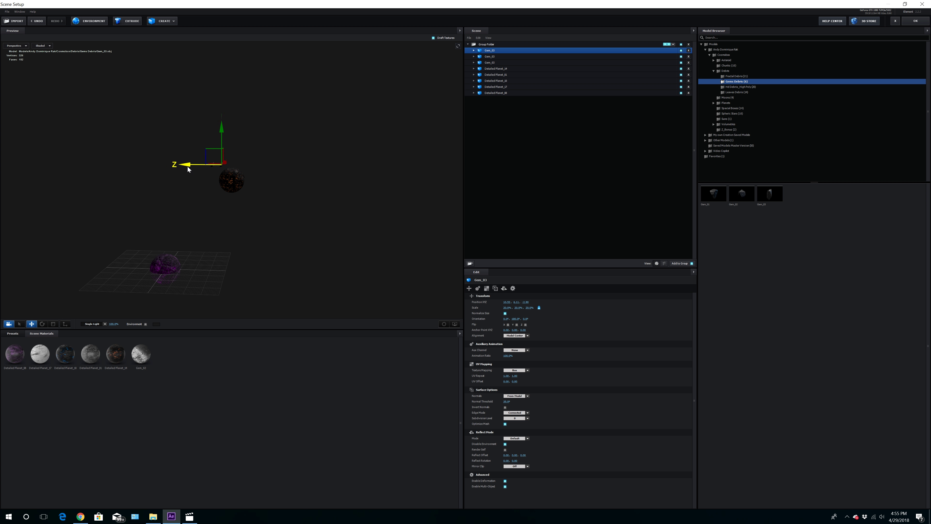
Lower the second gem and slide it along Z so it floats beside the lava planet
{"action": "left_click", "coordinate": [191, 159]}
{"action": "left_click_drag", "start_coordinate": [212, 140], "coordinate": [212, 152]}
{"action": "left_click_drag", "start_coordinate": [179, 177], "coordinate": [181, 177]}
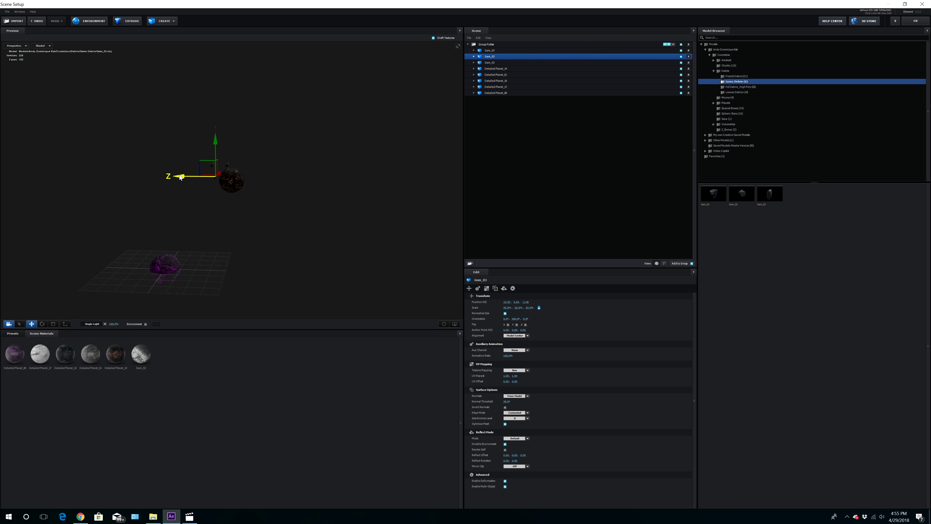
Rotate the second and third gem copies to different orientations around the lava planet
{"action": "left_click", "coordinate": [42, 324]}
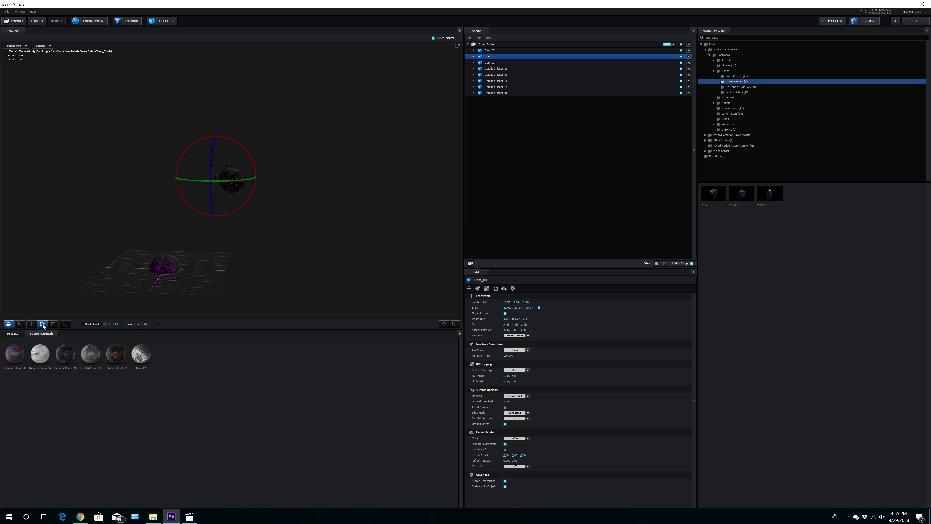
{"action": "left_click_drag", "start_coordinate": [212, 165], "coordinate": [204, 224]}
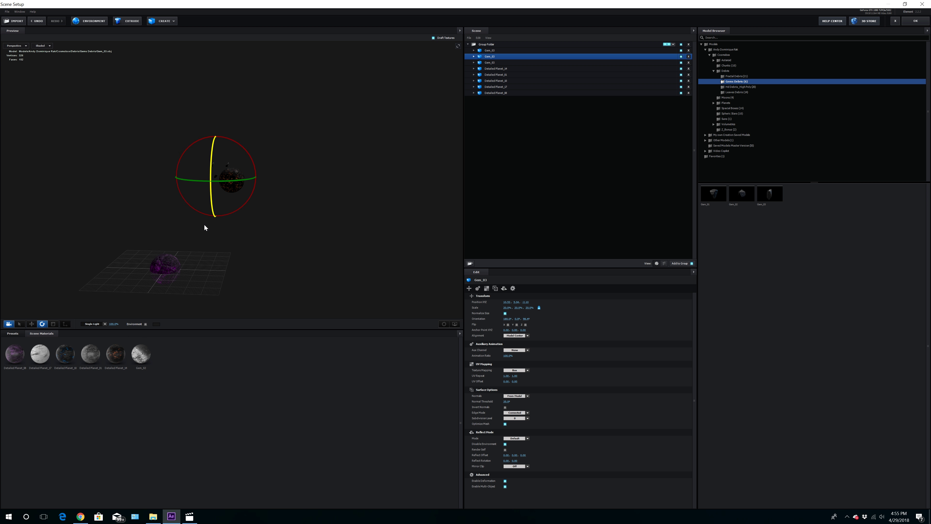
{"action": "left_click", "coordinate": [494, 51]}
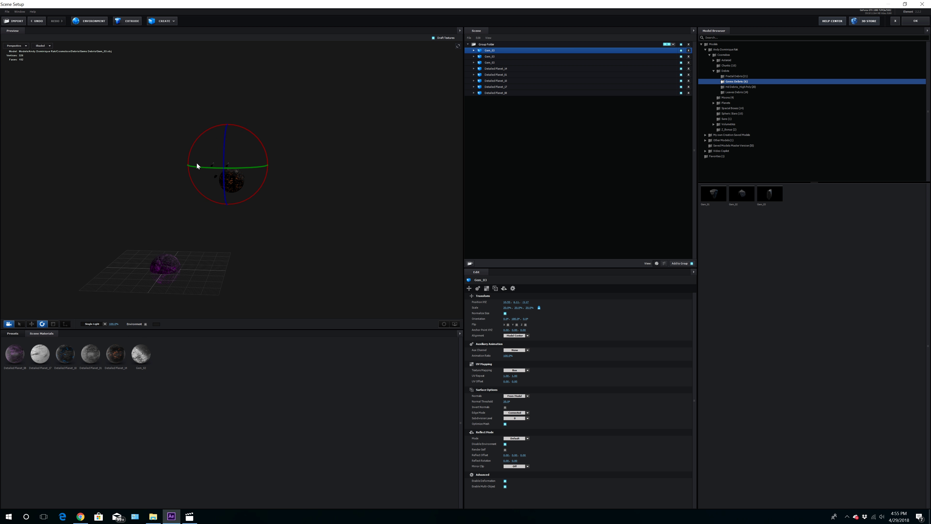
{"action": "left_click", "coordinate": [494, 63]}
{"action": "left_click_drag", "start_coordinate": [173, 167], "coordinate": [163, 174]}
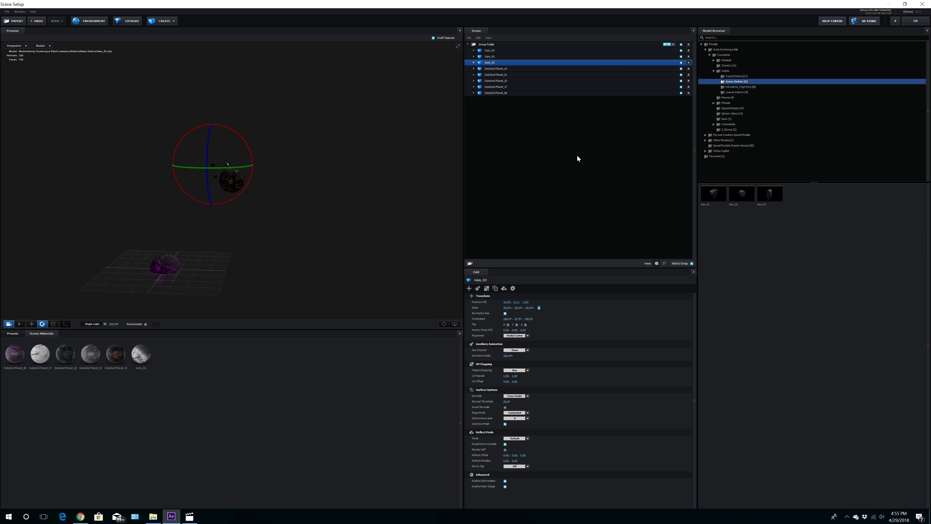
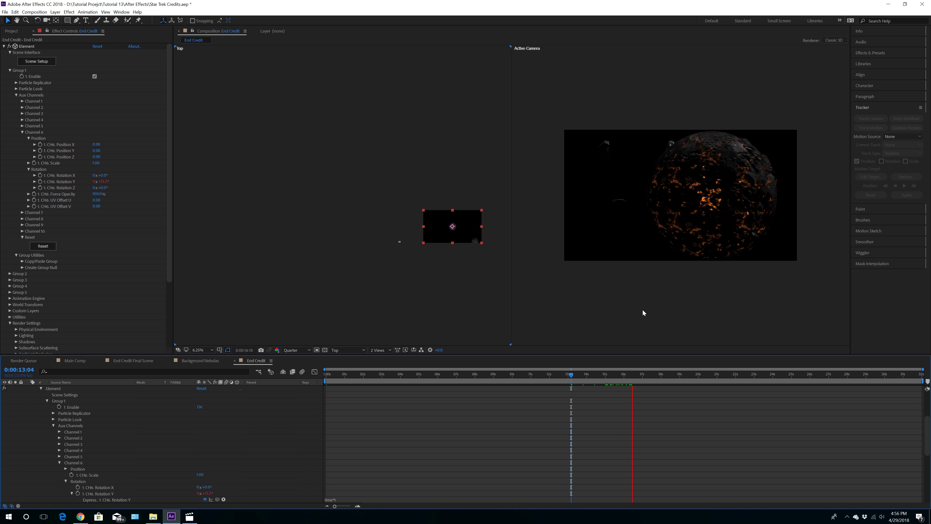
Change the Channel 6 Y rotation expression to time*5 and preview the gems' motion from 0:00:13:04
{"action": "left_click", "coordinate": [642, 313]}
{"action": "left_click_drag", "start_coordinate": [581, 375], "coordinate": [571, 396]}
{"action": "scroll", "coordinate": [382, 481], "scroll_direction": "down", "scroll_amount": 3}
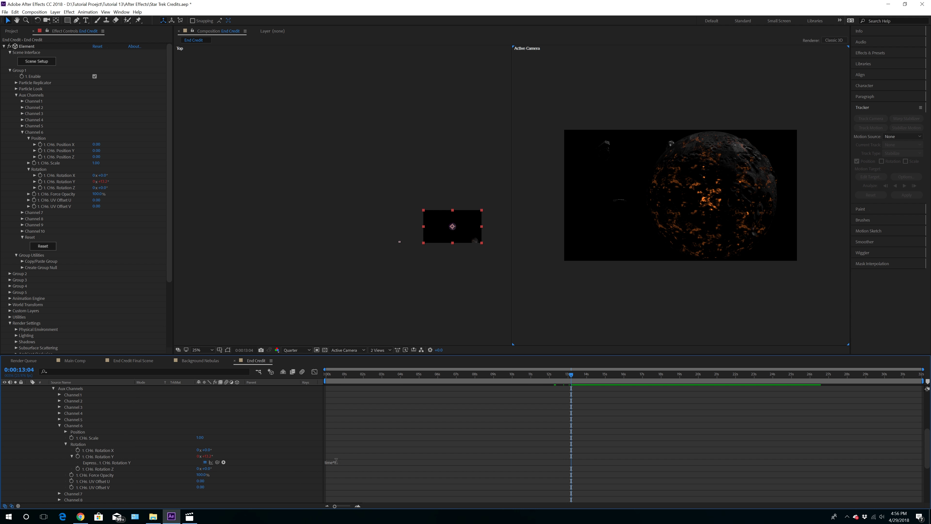
{"action": "left_click", "coordinate": [339, 462]}
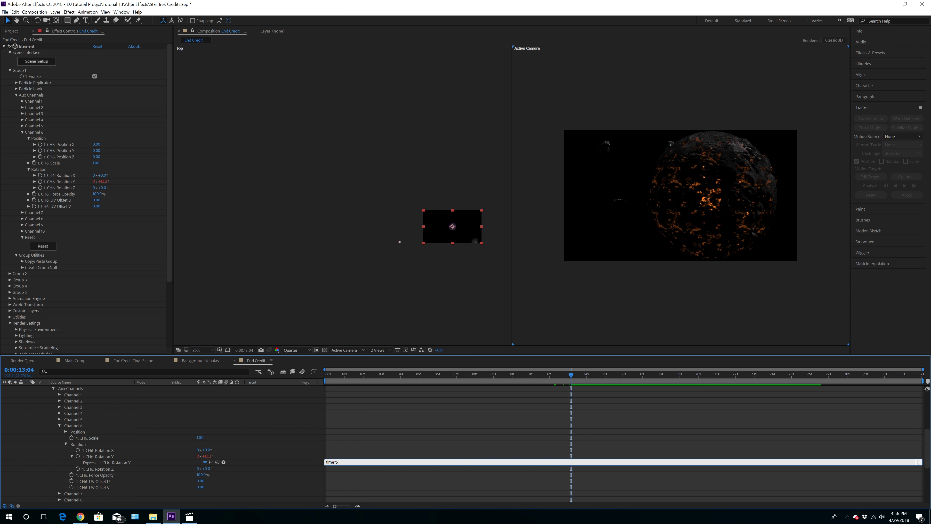
{"action": "type", "text": "5"}
{"action": "key", "text": "KP_Enter"}
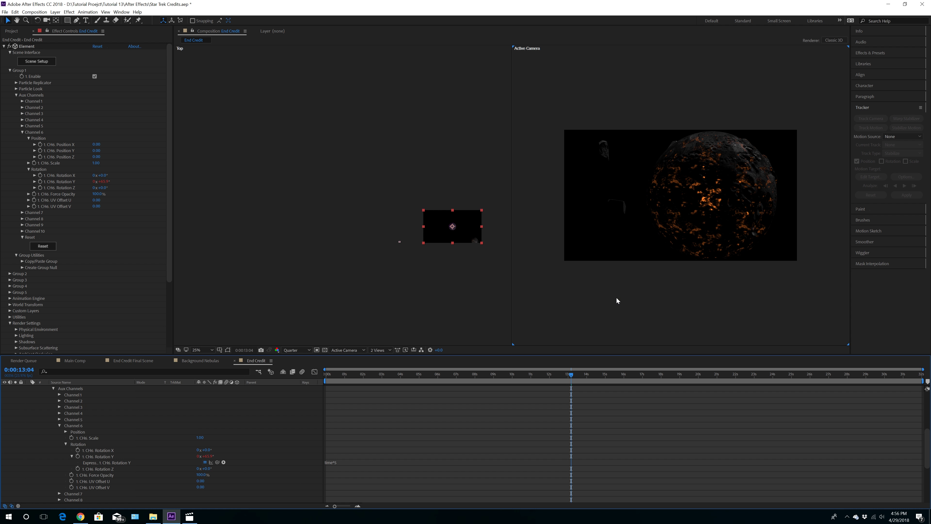
{"action": "key", "text": "space"}
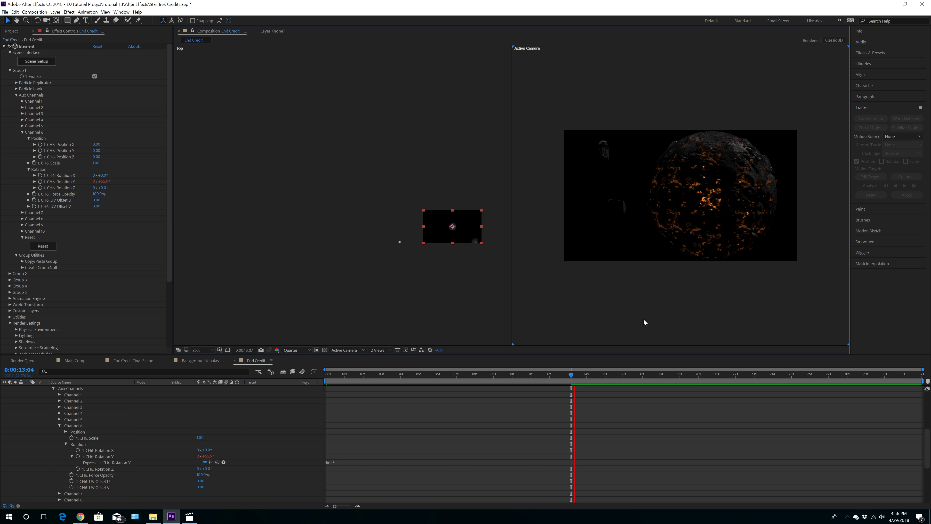
{"action": "left_click", "coordinate": [573, 375]}
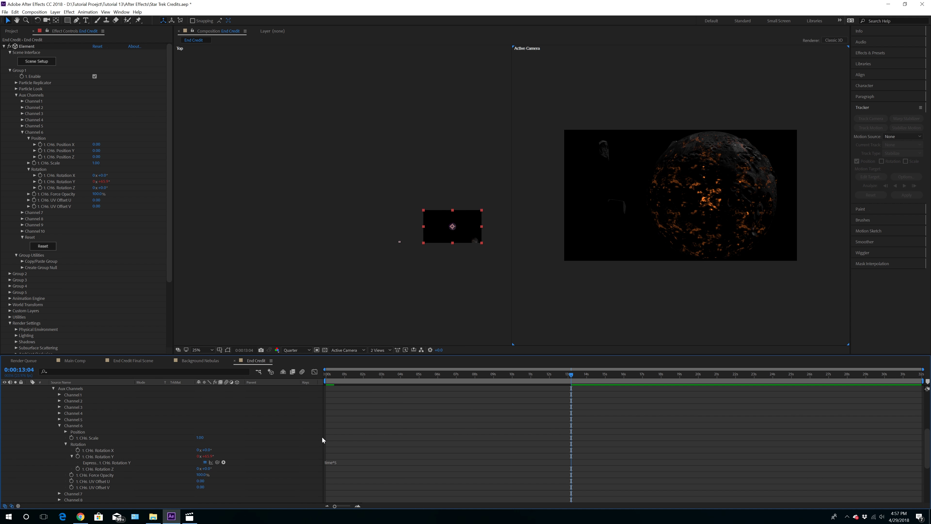
Assign the lava planet model Detailed Planet_14 to auxiliary Channel 5 in the Element scene setup and apply the scene
{"action": "left_click", "coordinate": [36, 61]}
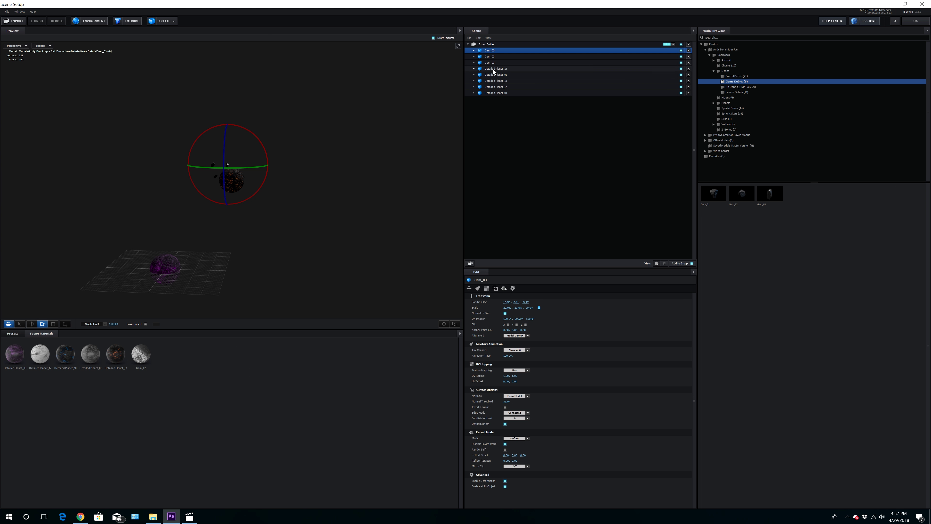
{"action": "left_click", "coordinate": [494, 69]}
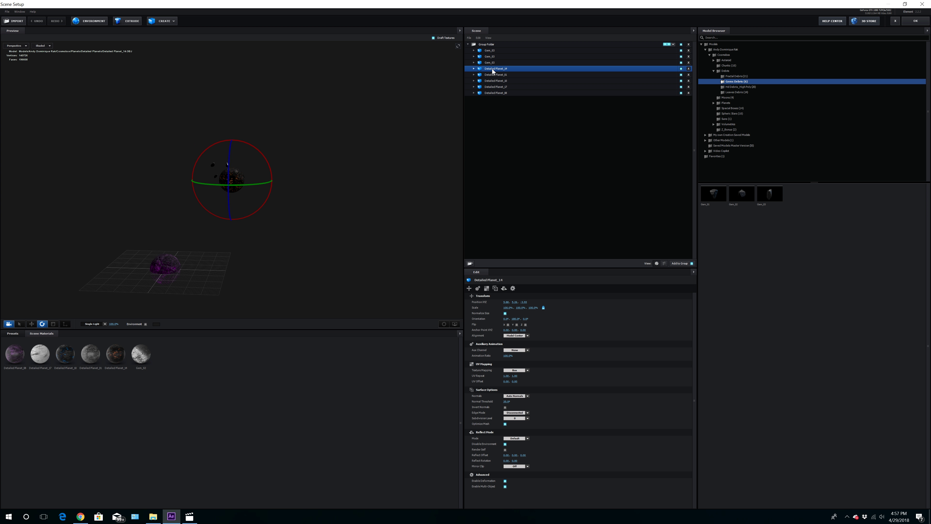
{"action": "left_click", "coordinate": [527, 351]}
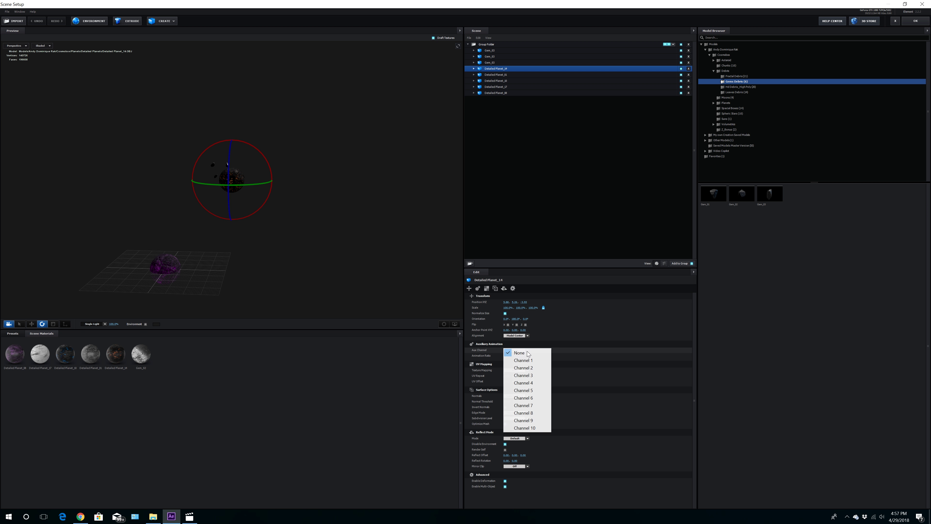
{"action": "left_click", "coordinate": [517, 390]}
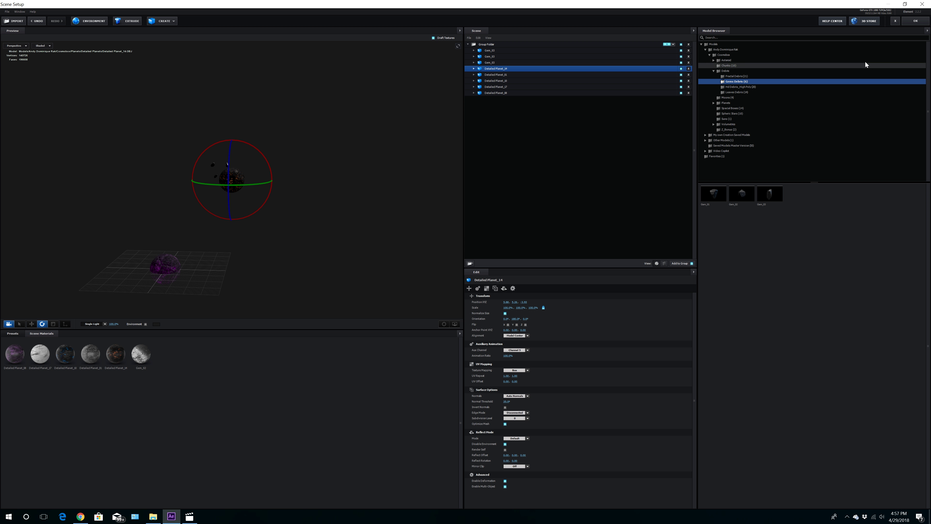
{"action": "left_click", "coordinate": [916, 21]}
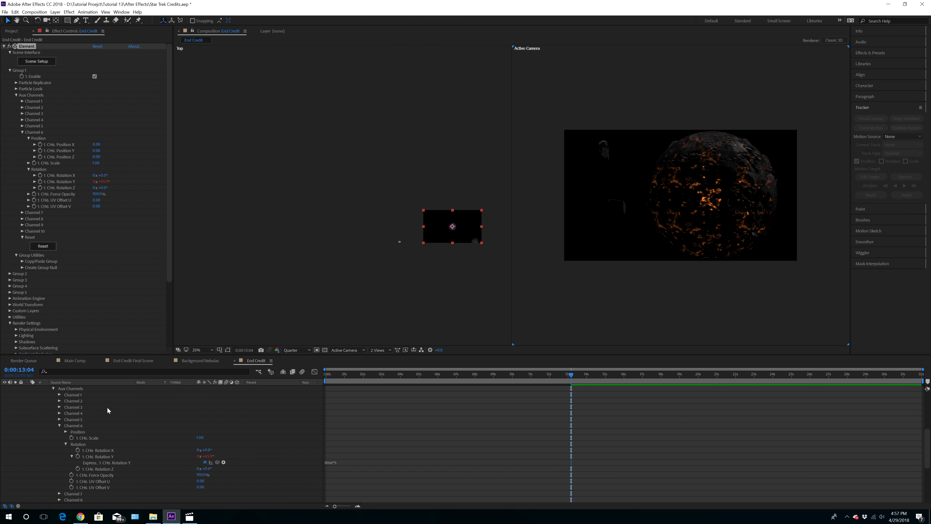
Drive the Channel 5 Y rotation with the expression time*5 and preview the lava planet's spin
{"action": "left_click", "coordinate": [59, 419]}
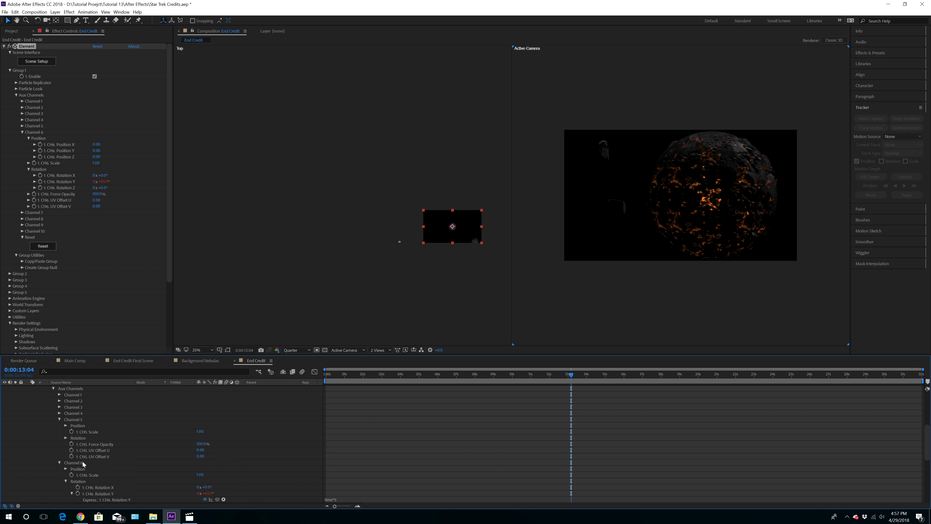
{"action": "left_click", "coordinate": [66, 438]}
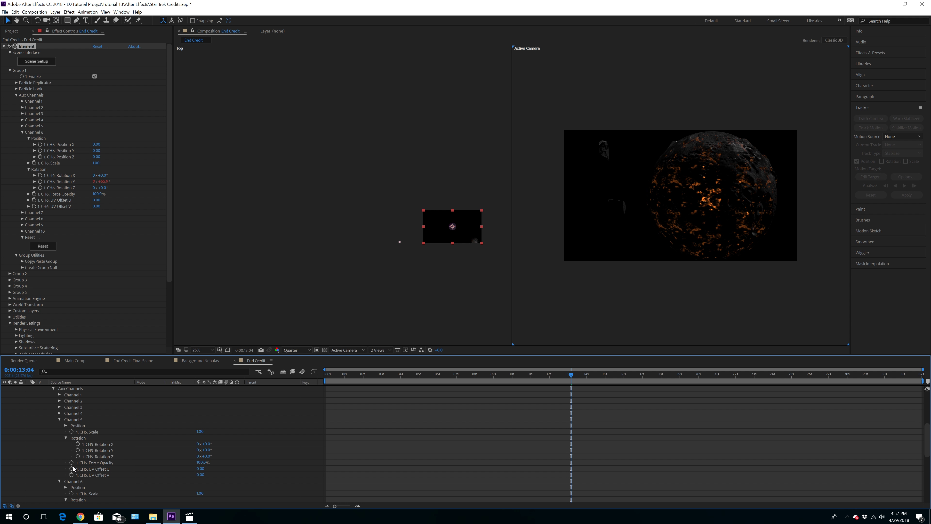
{"action": "left_click", "coordinate": [78, 450], "text": "alt"}
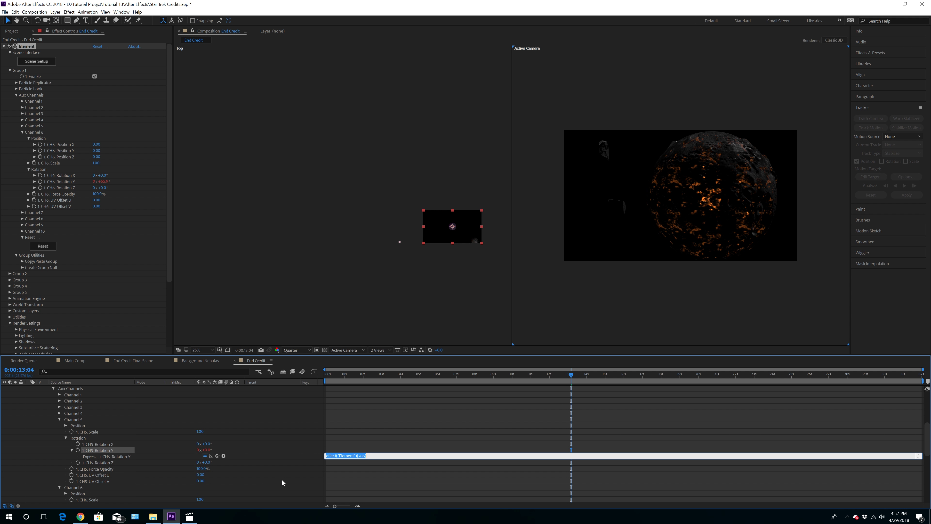
{"action": "type", "text": "time*5"}
{"action": "key", "text": "KP_Enter"}
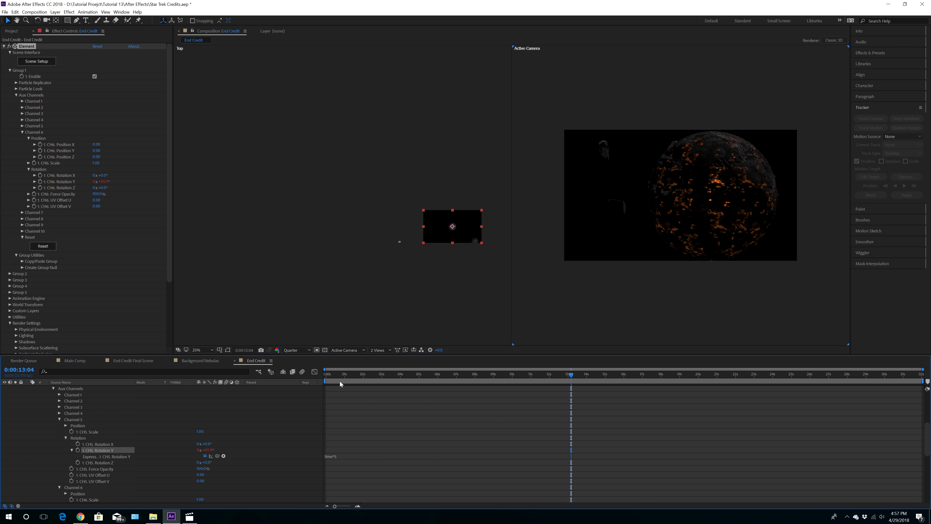
{"action": "key", "text": "space"}
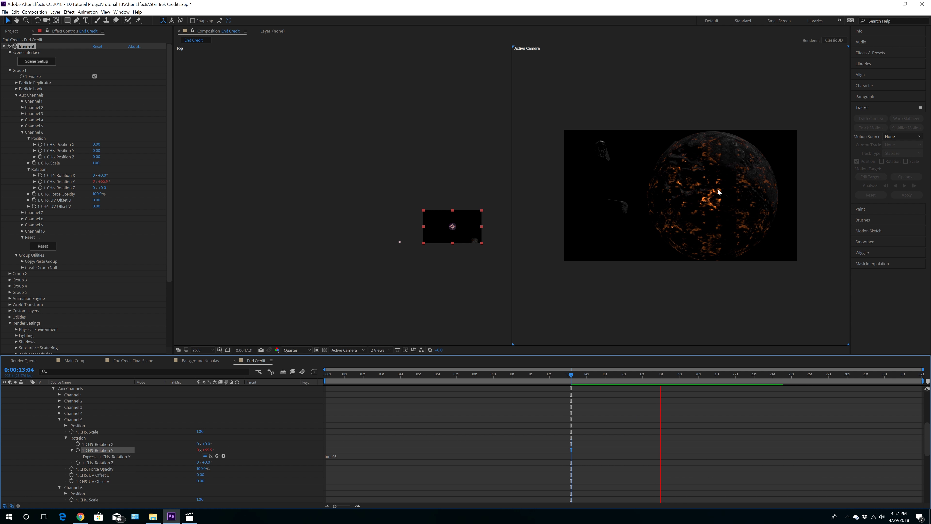
{"action": "key", "text": "space"}
{"action": "key", "text": "space"}
{"action": "key", "text": "space"}
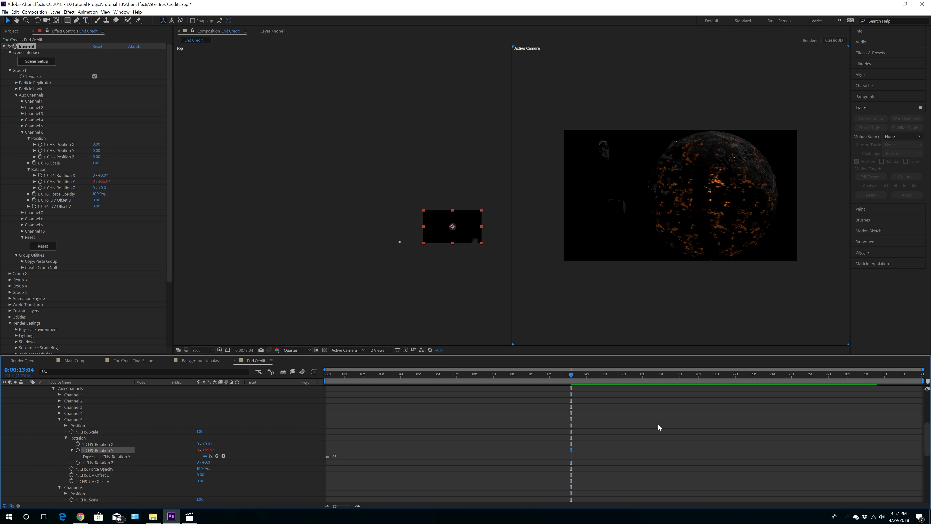
Scrub the camera animation to 0:00:15:00 and collapse the properties of the End Credit and Camera 1 layers
{"action": "left_click_drag", "start_coordinate": [924, 437], "coordinate": [922, 389]}
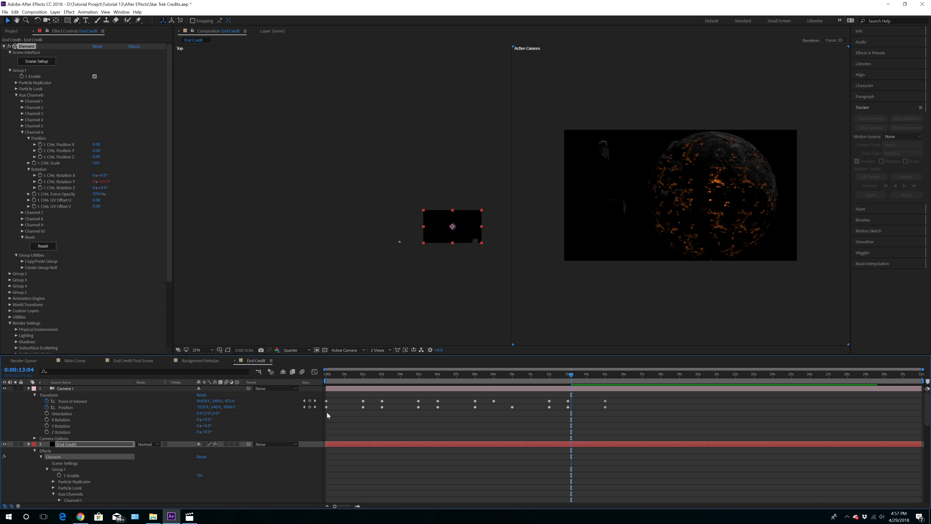
{"action": "left_click", "coordinate": [28, 445]}
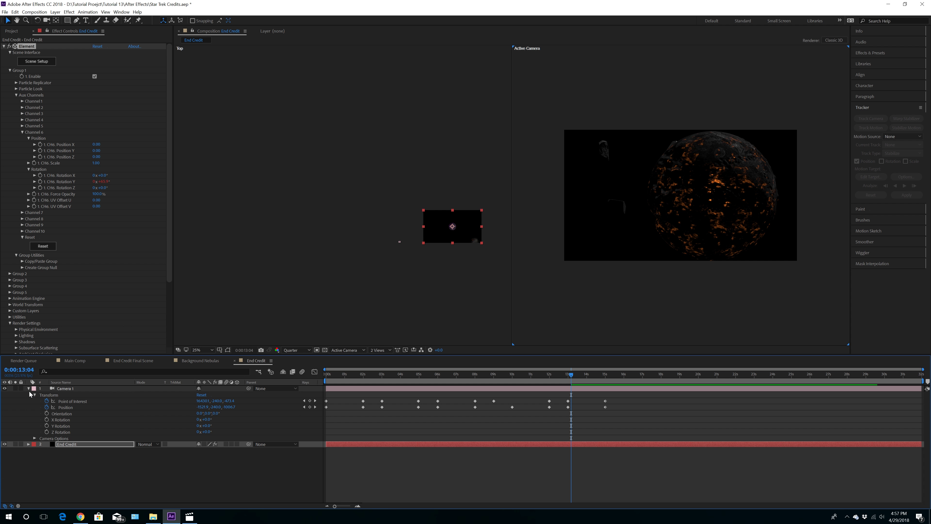
{"action": "left_click_drag", "start_coordinate": [355, 385], "coordinate": [606, 433]}
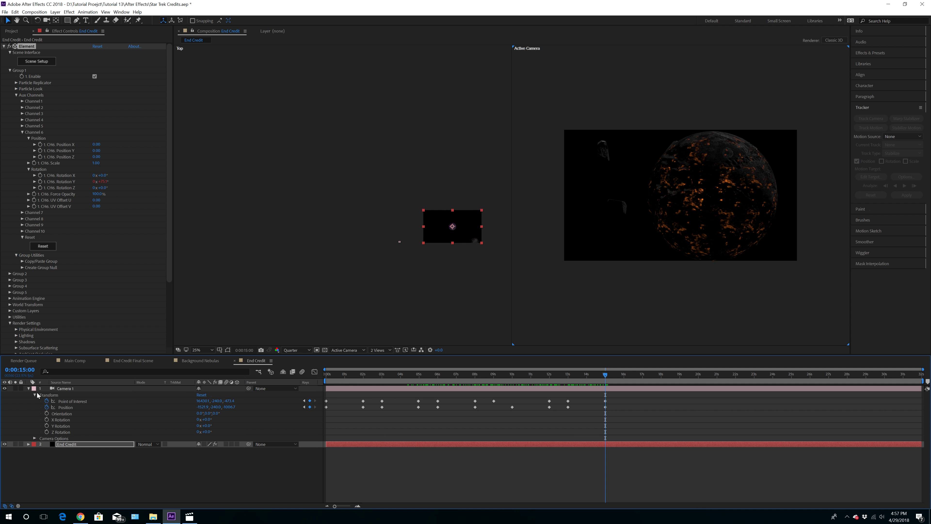
{"action": "left_click", "coordinate": [29, 389]}
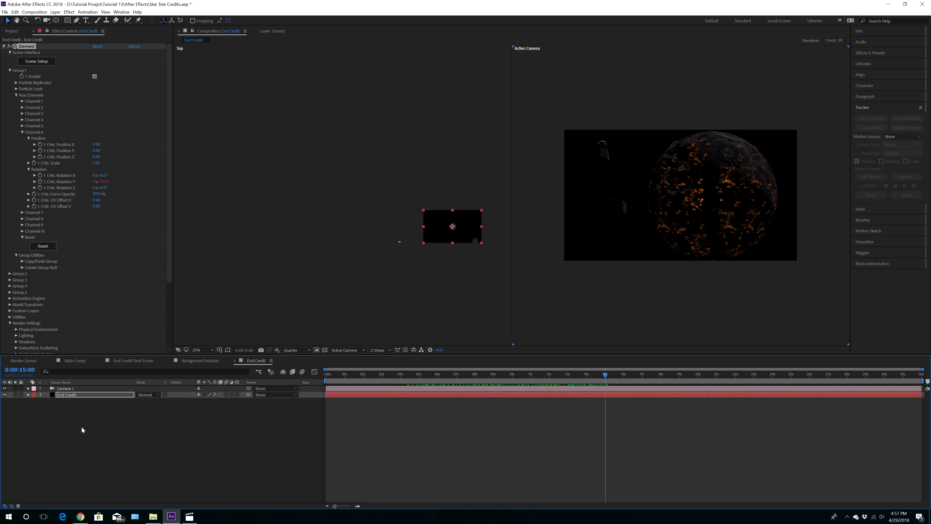
Add a new parallel light layer to the End Credit composition and bring it into view in the Top view
{"action": "left_click", "coordinate": [55, 12]}
{"action": "mouse_move", "coordinate": [111, 20]}
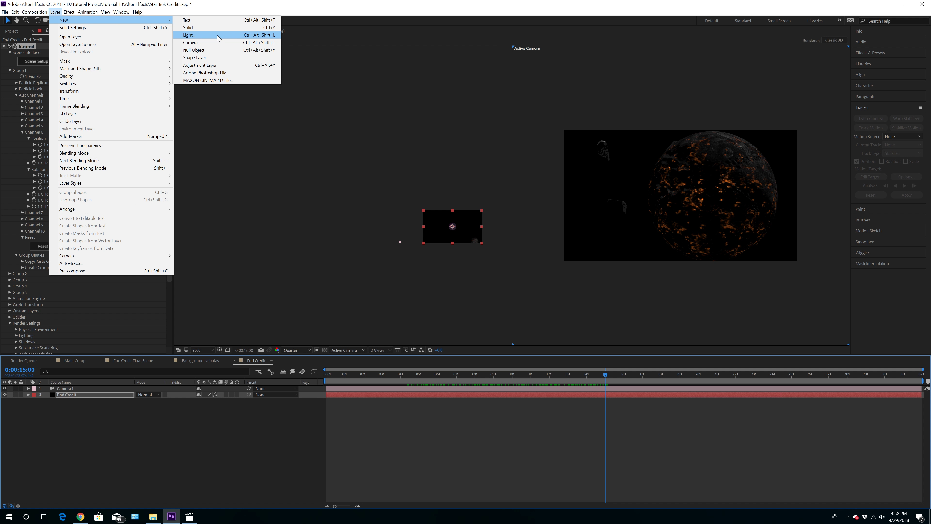
{"action": "left_click", "coordinate": [220, 35]}
{"action": "left_click", "coordinate": [203, 278]}
{"action": "left_click_drag", "start_coordinate": [420, 240], "coordinate": [349, 241]}
{"action": "key", "text": "period"}
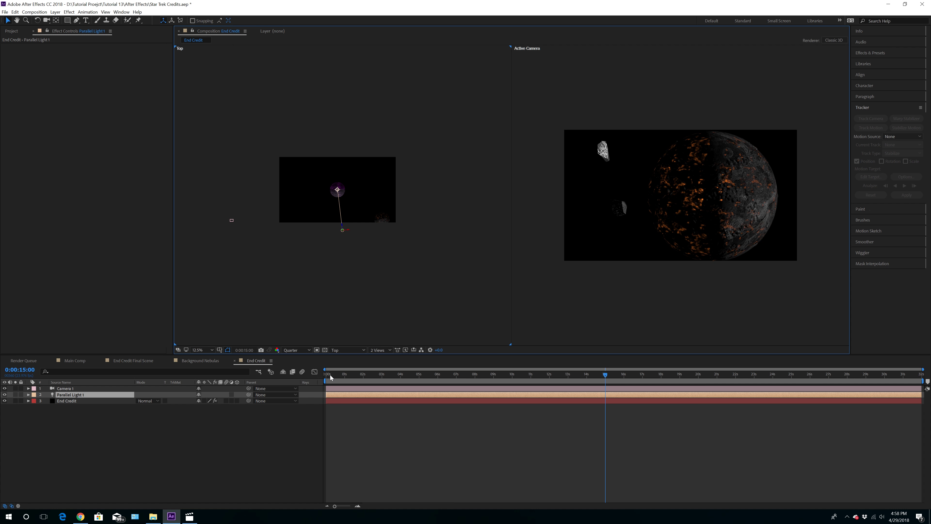
At 0:00:03:00, move the parallel light in the Top view so it shines on the purple planet from its left side
{"action": "key", "text": "Home"}
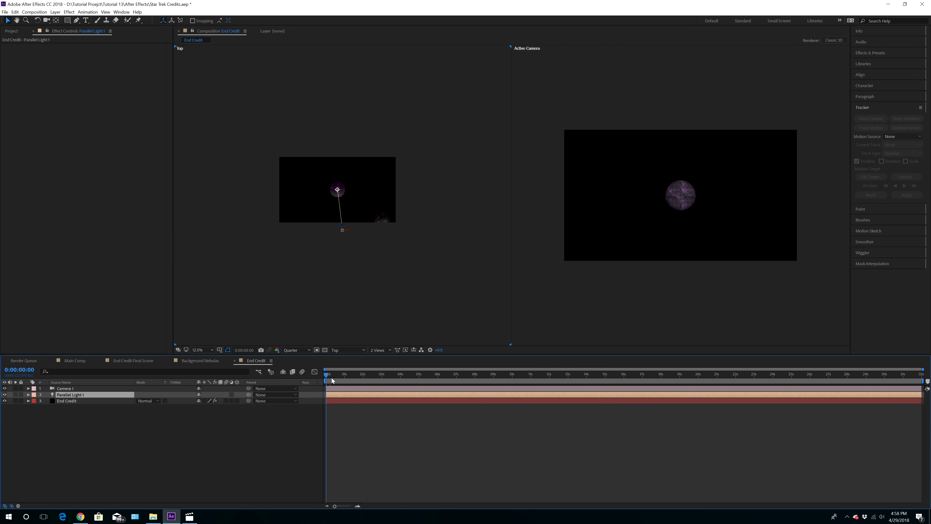
{"action": "left_click", "coordinate": [28, 388]}
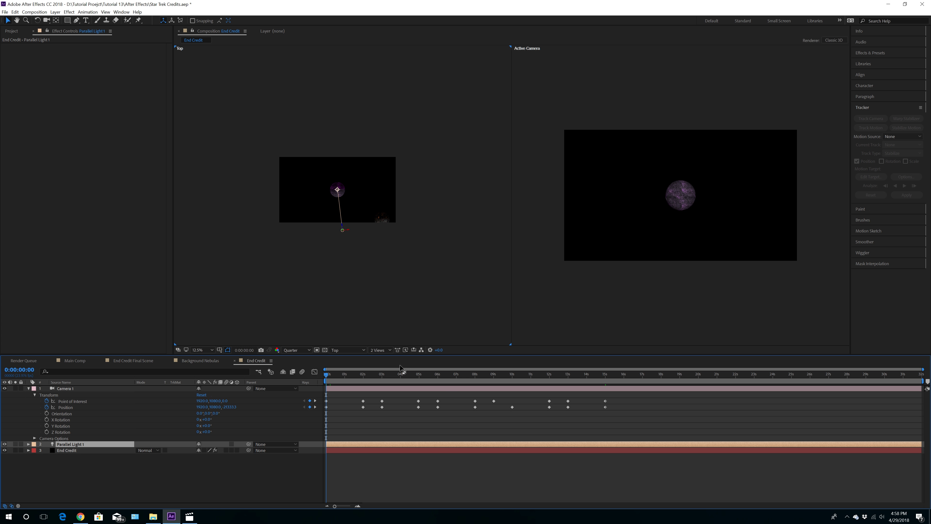
{"action": "left_click", "coordinate": [382, 375]}
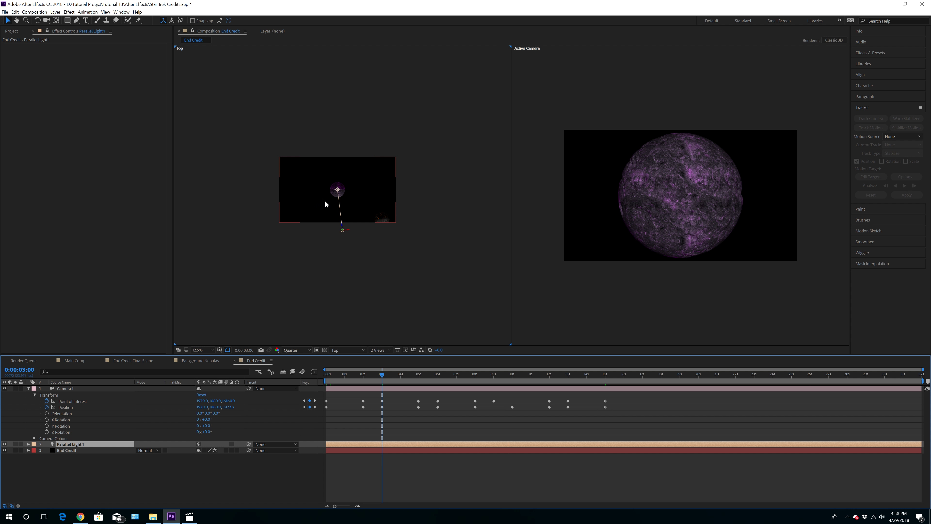
{"action": "left_click_drag", "start_coordinate": [341, 232], "coordinate": [264, 188]}
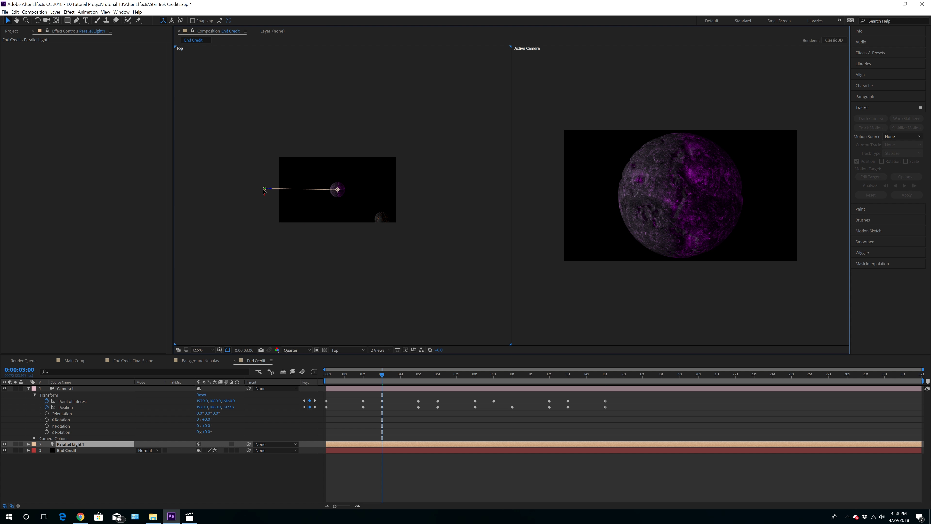
Reveal the parallel light's transform properties and add Point of Interest and Position hold keyframes at 0:00:05:12
{"action": "left_click", "coordinate": [28, 444]}
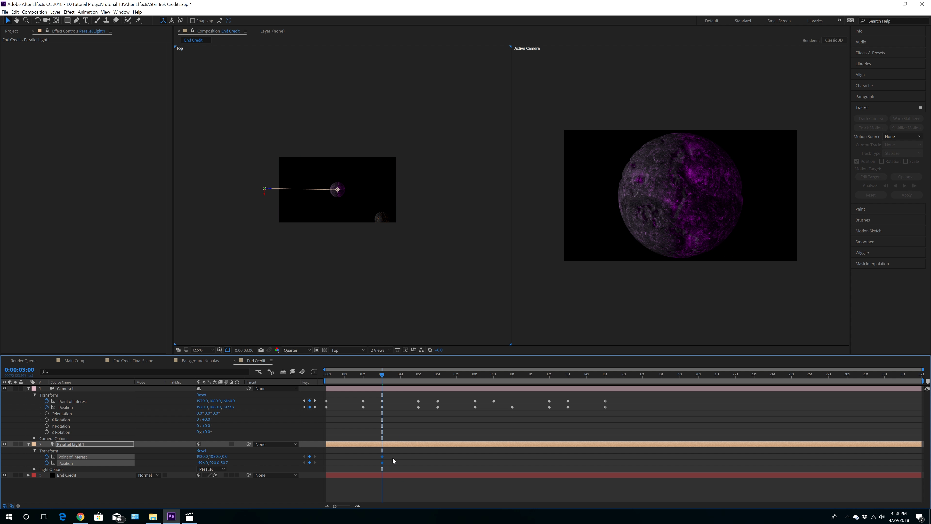
{"action": "left_click_drag", "start_coordinate": [381, 374], "coordinate": [429, 391]}
{"action": "left_click", "coordinate": [309, 456]}
{"action": "left_click", "coordinate": [310, 463]}
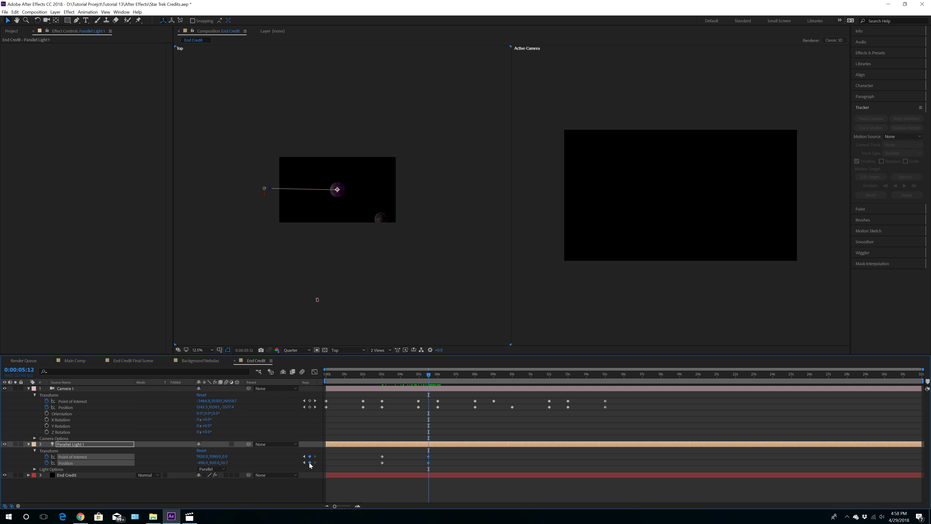
At 0:00:06:01, keyframe the parallel light beyond the purple planet's upper right, then shift its new Position and Point of Interest keyframes right after 0:00:05:12
{"action": "left_click_drag", "start_coordinate": [429, 377], "coordinate": [439, 382]}
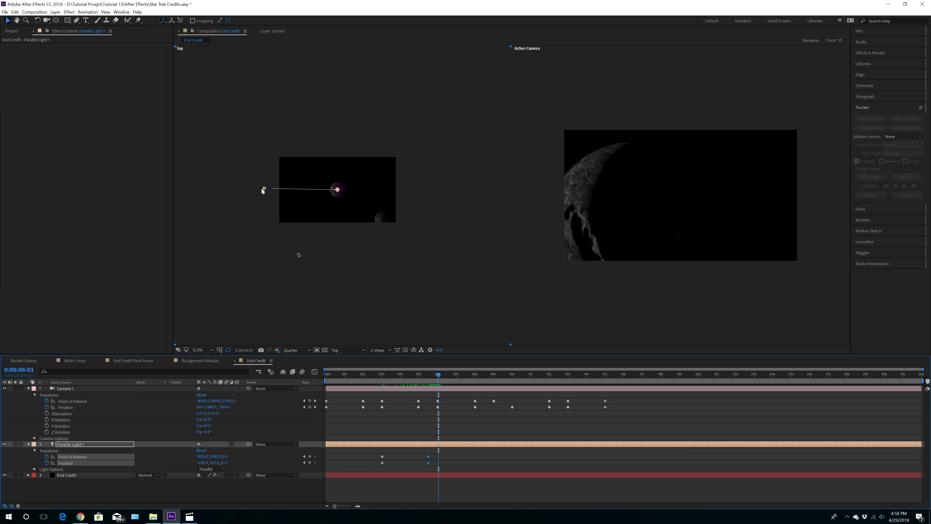
{"action": "left_click_drag", "start_coordinate": [263, 191], "coordinate": [386, 170]}
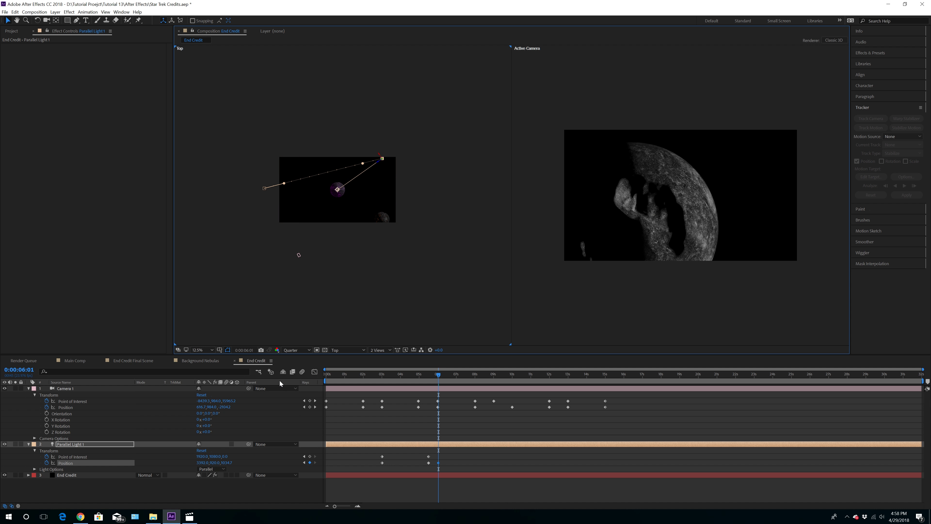
{"action": "left_click", "coordinate": [311, 457]}
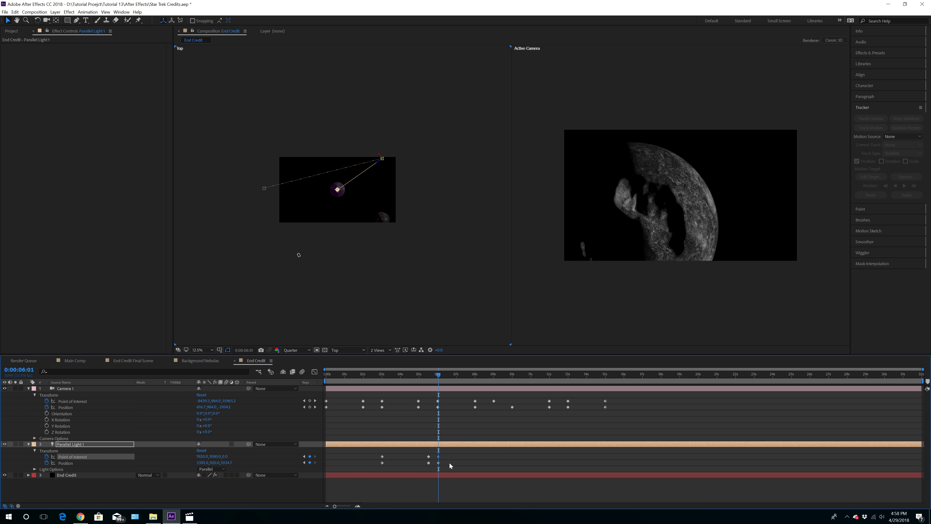
{"action": "left_click", "coordinate": [438, 463], "text": "shift"}
{"action": "left_click_drag", "start_coordinate": [441, 460], "coordinate": [432, 462]}
{"action": "mouse_move", "coordinate": [436, 375]}
{"action": "left_mouse_down"}
{"action": "mouse_move", "coordinate": [421, 378]}
{"action": "mouse_move", "coordinate": [439, 382]}
{"action": "left_mouse_up"}
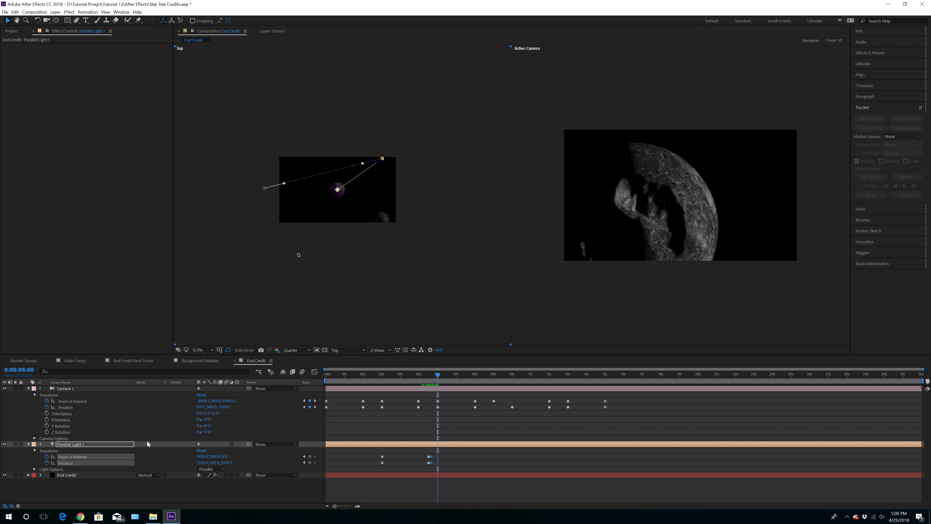
Collapse the parallel light's properties and move the current time to the Camera 1 keyframes at 0:00:03:00
{"action": "left_click", "coordinate": [29, 444]}
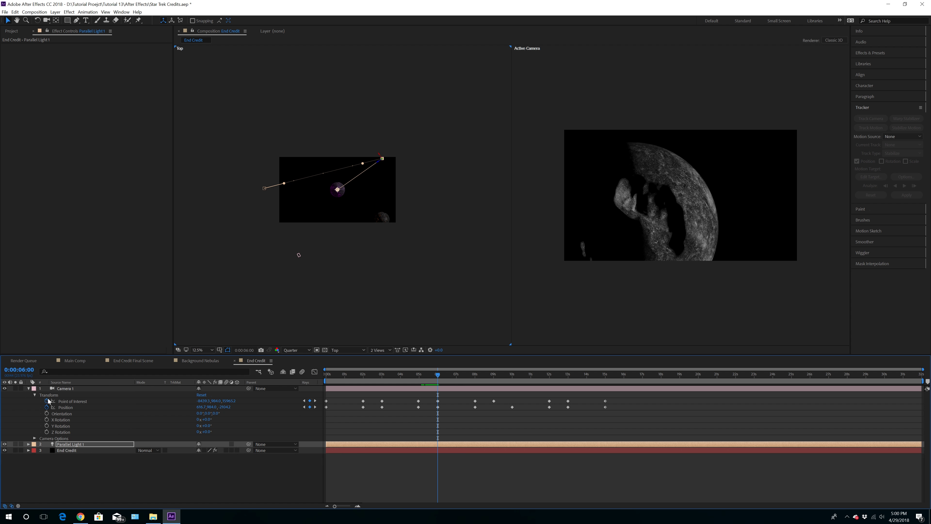
{"action": "left_click", "coordinate": [28, 388]}
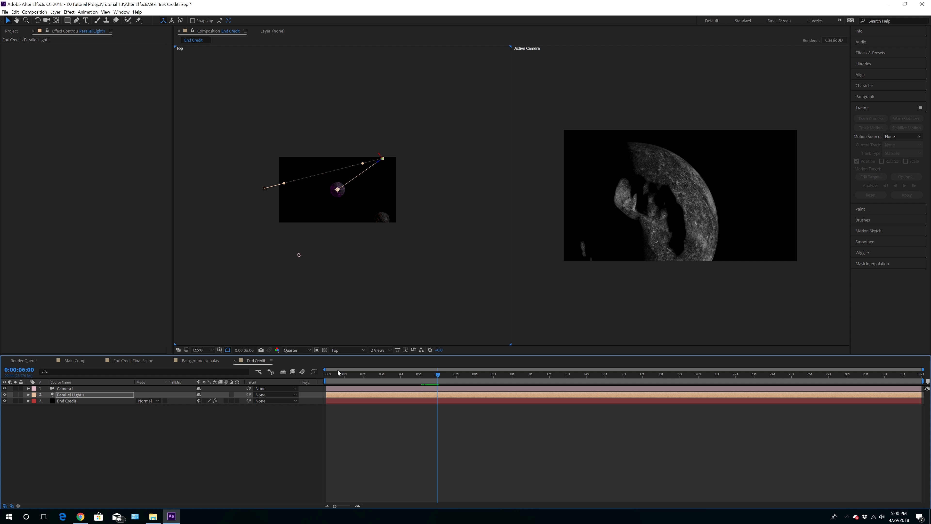
{"action": "left_click_drag", "start_coordinate": [339, 372], "coordinate": [326, 372]}
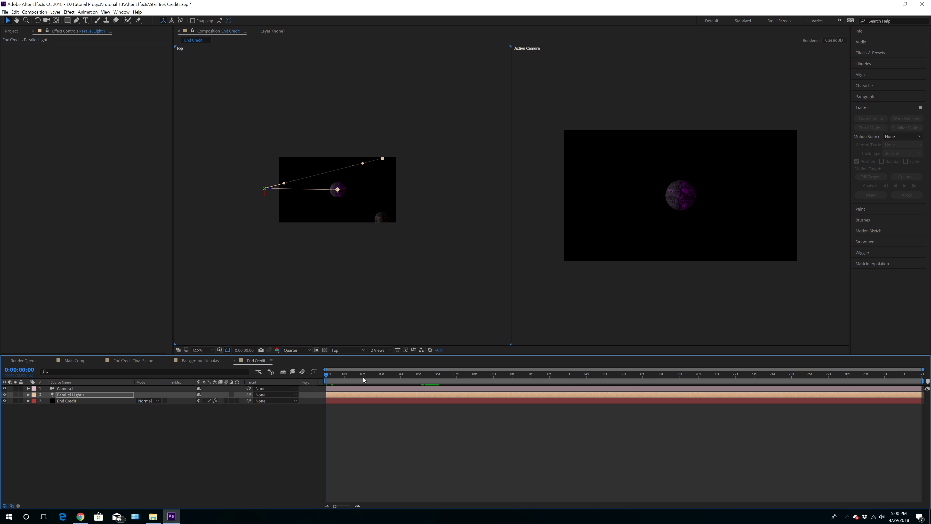
{"action": "left_click", "coordinate": [28, 389]}
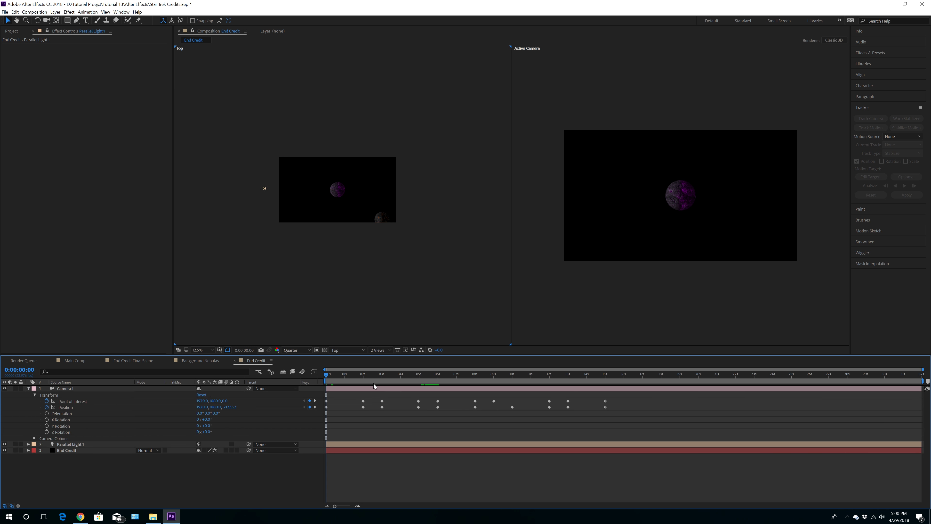
{"action": "left_click", "coordinate": [365, 381]}
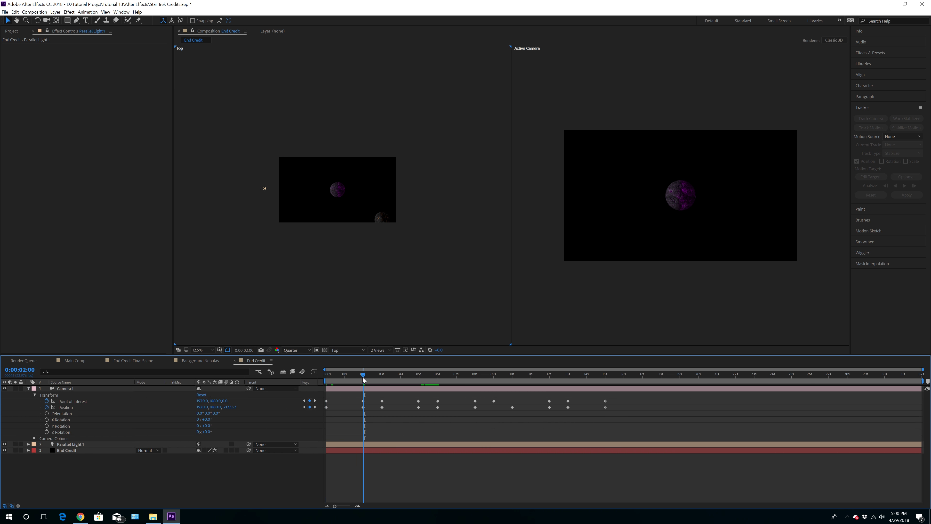
{"action": "left_click_drag", "start_coordinate": [364, 378], "coordinate": [382, 382]}
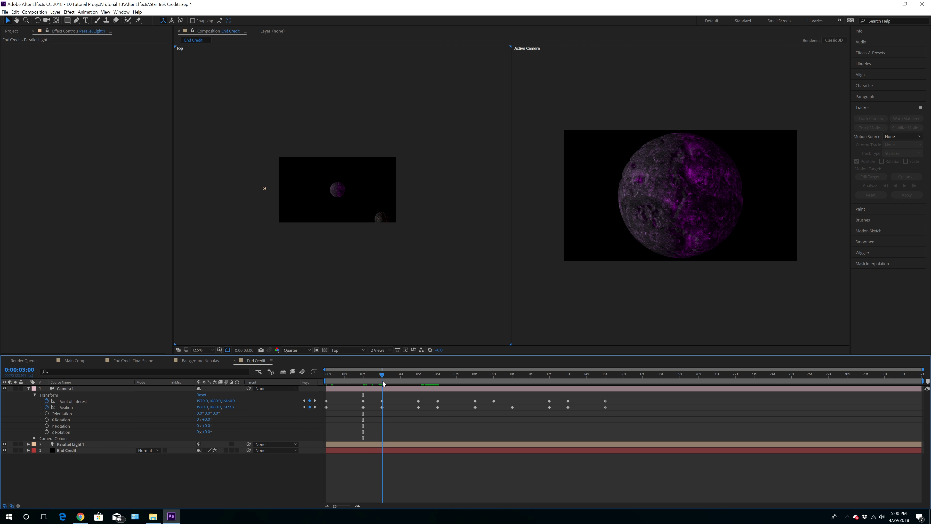
Create a text layer reading "BLAH BLAH LAND OF THE BLAHS BLAHS" across the purple planet in the Active Camera view
{"action": "left_click", "coordinate": [86, 20]}
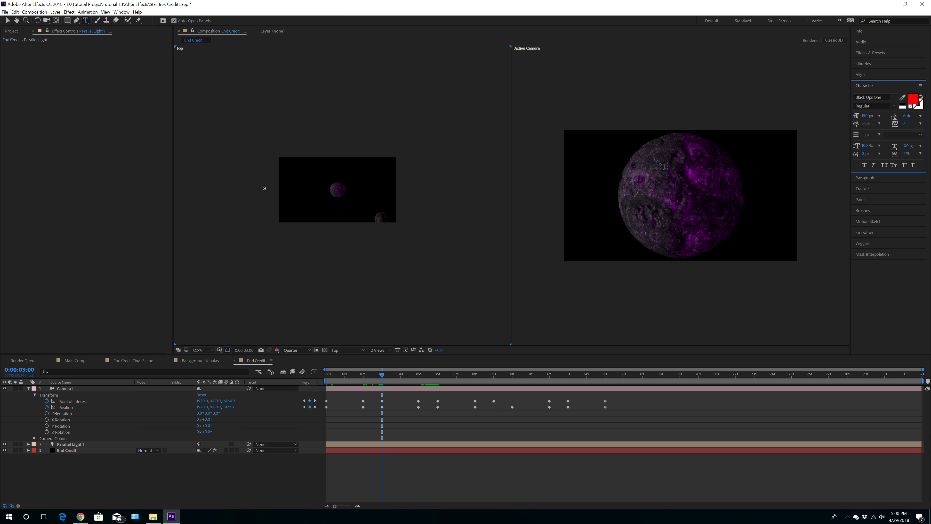
{"action": "left_click", "coordinate": [600, 195]}
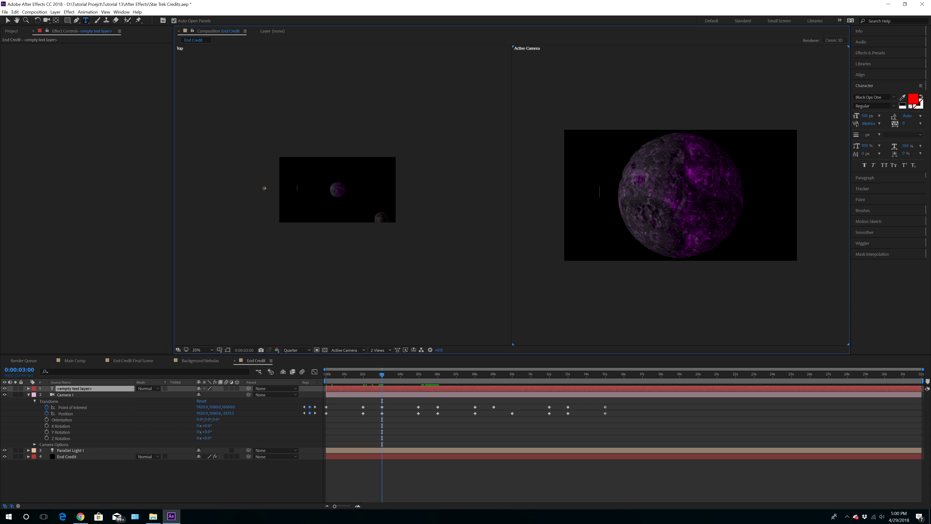
{"action": "type", "text": "BLAH BLAH LAND OF THE BLAHS BAL"}
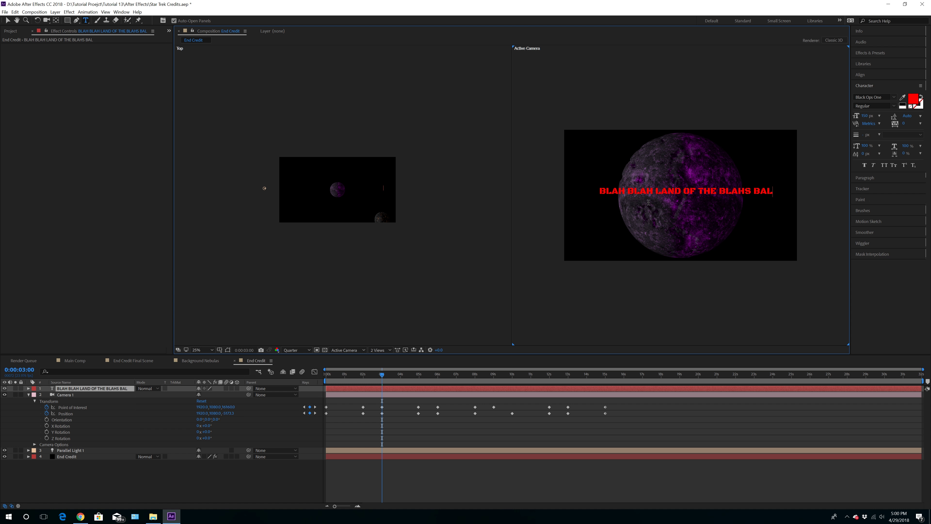
{"action": "key", "text": "BackSpace"}
{"action": "key", "text": "BackSpace"}
{"action": "type", "text": "LAHS"}
Collapse Camera 1 and reorder the layers so the light and camera sit above the text layer, with End Credit below it
{"action": "left_click", "coordinate": [28, 395]}
{"action": "mouse_move", "coordinate": [63, 390]}
{"action": "left_mouse_down"}
{"action": "mouse_move", "coordinate": [64, 405]}
{"action": "mouse_move", "coordinate": [63, 387]}
{"action": "left_mouse_up"}
{"action": "left_click", "coordinate": [63, 401]}
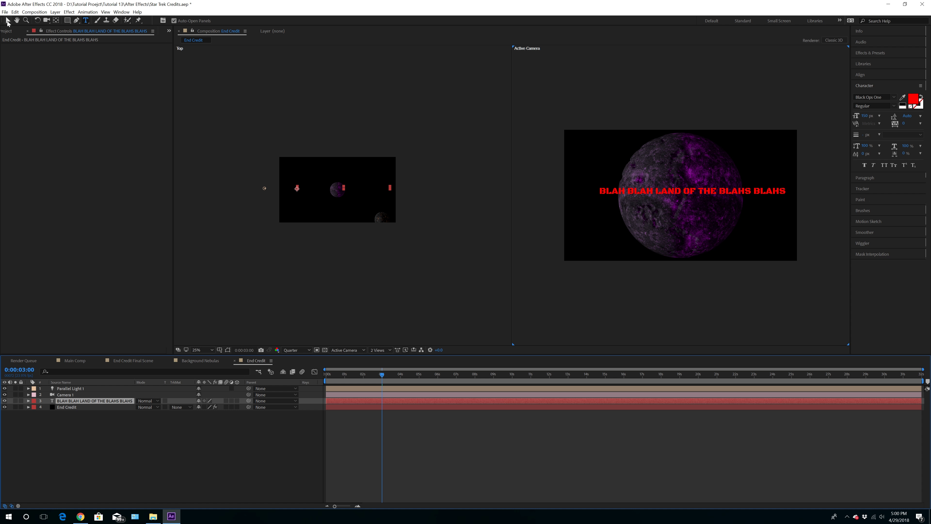
In the End Credit layer's Element effect, assign the text layer to Path Layer 1 under Custom Text and Masks, and hide the text layer
{"action": "left_click", "coordinate": [63, 408]}
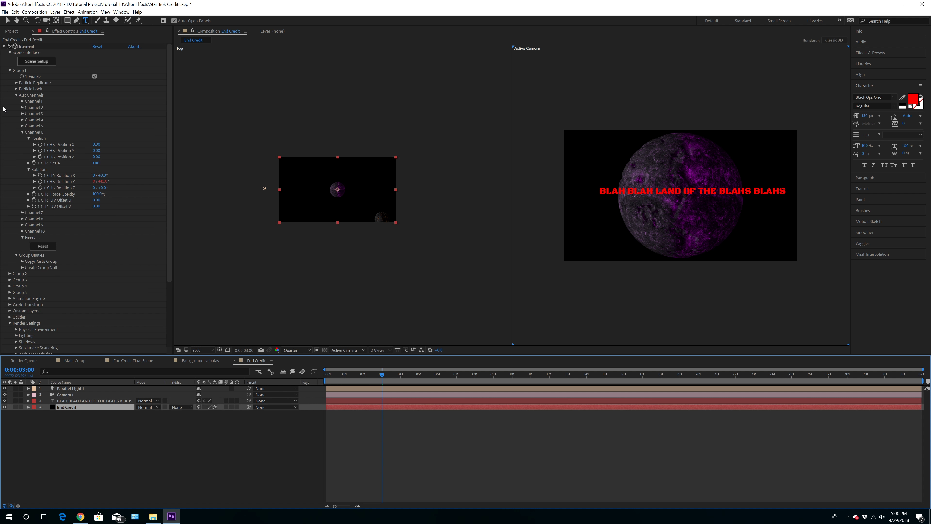
{"action": "left_click", "coordinate": [10, 70]}
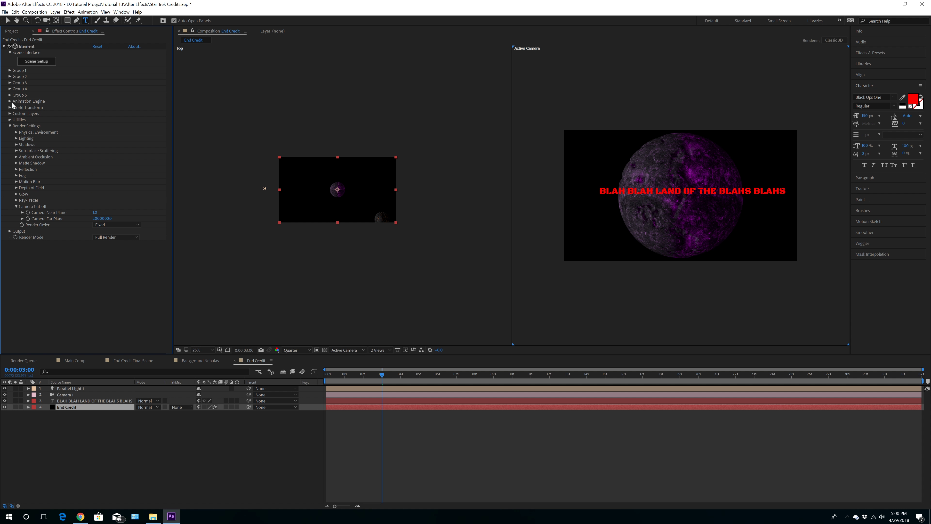
{"action": "left_click", "coordinate": [10, 113]}
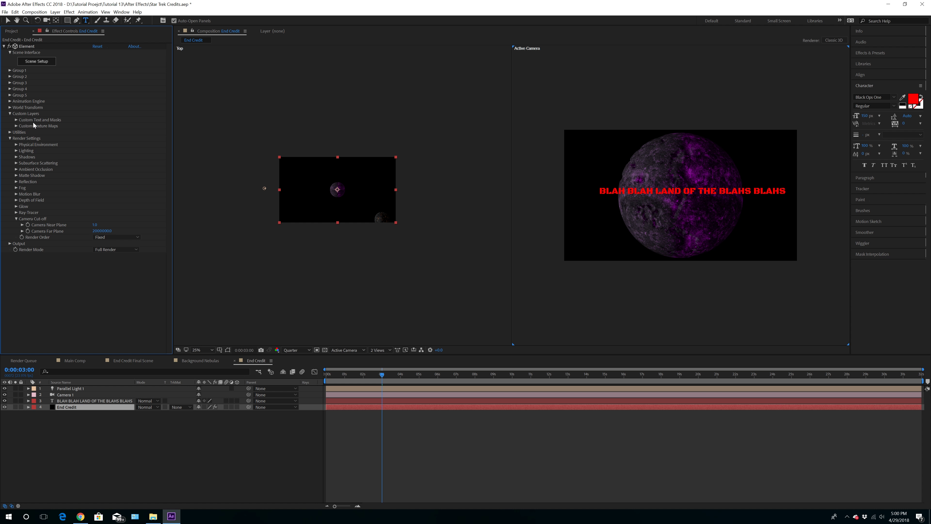
{"action": "left_click", "coordinate": [16, 120]}
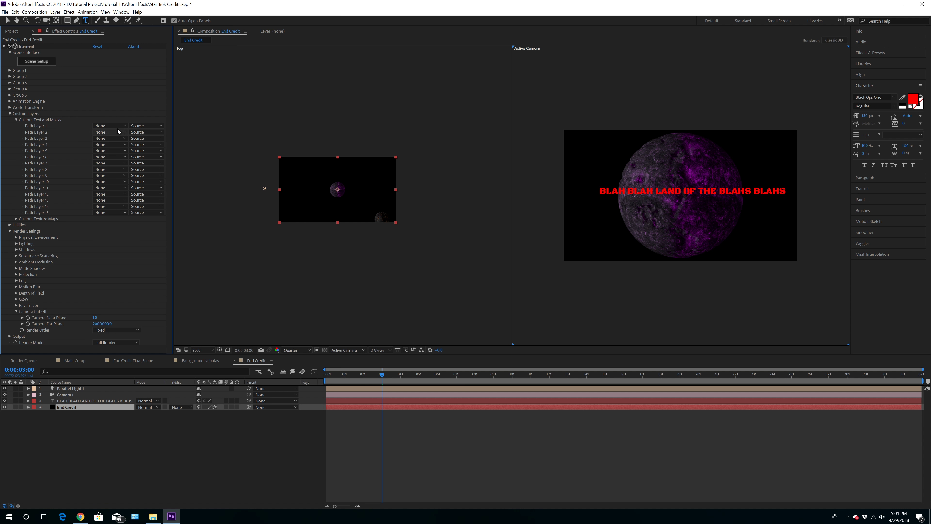
{"action": "left_click", "coordinate": [110, 126]}
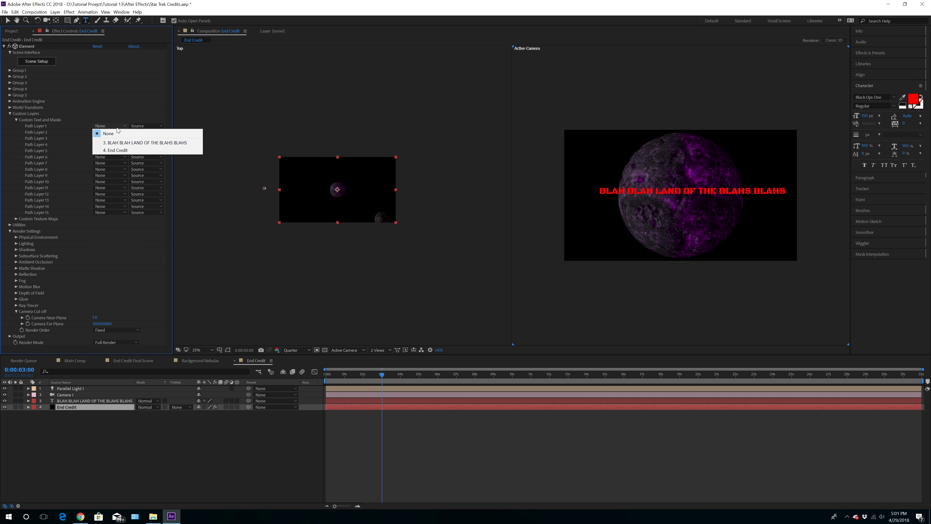
{"action": "left_click", "coordinate": [124, 143]}
{"action": "key", "text": "Caps_Lock"}
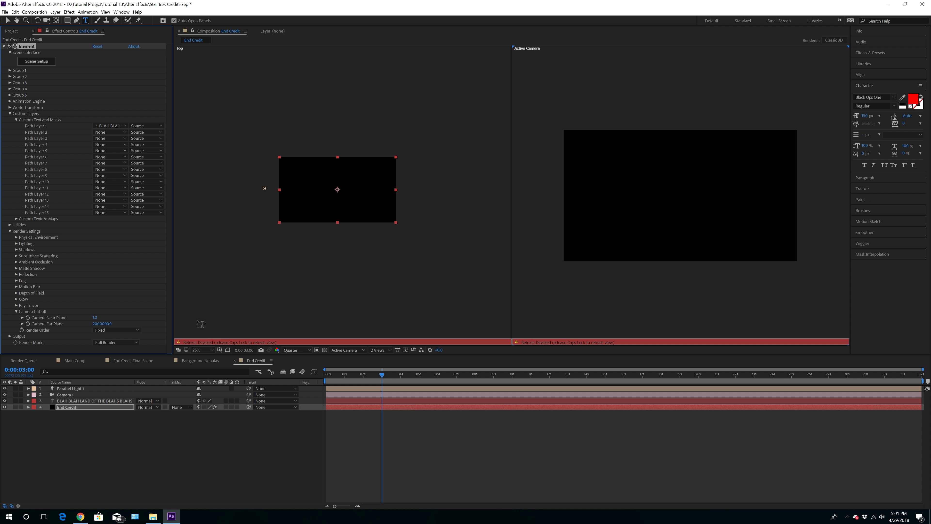
{"action": "key", "text": "Caps_Lock"}
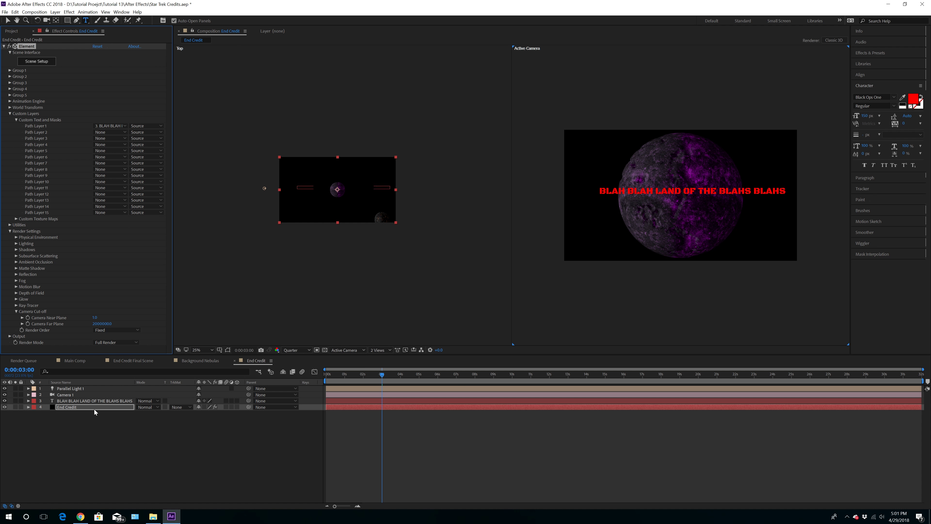
{"action": "left_click", "coordinate": [4, 400]}
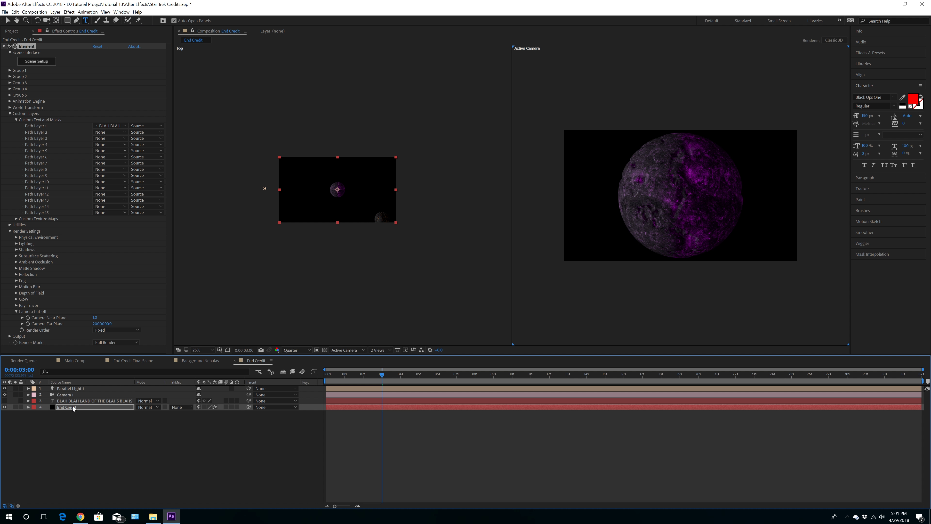
Create an extruded 3D model of the text in Element's Scene Setup
{"action": "left_click", "coordinate": [39, 62]}
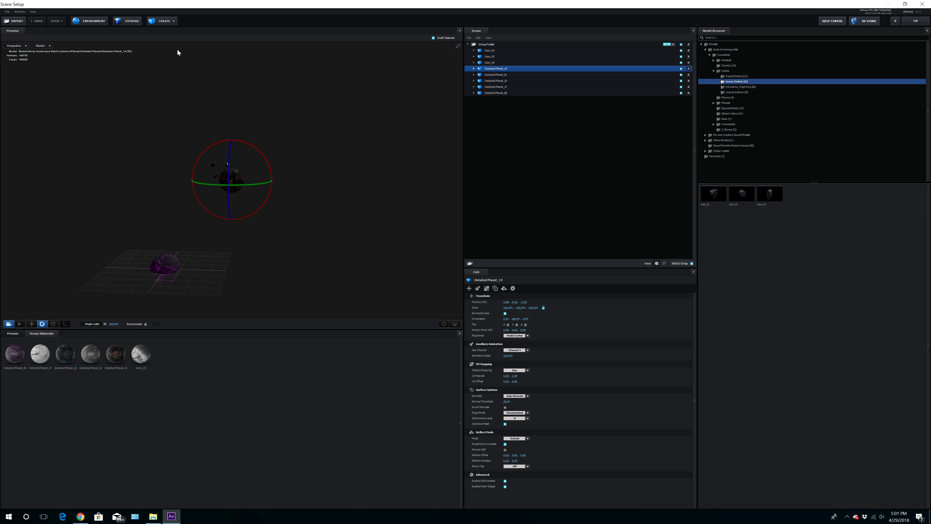
{"action": "left_click", "coordinate": [130, 23]}
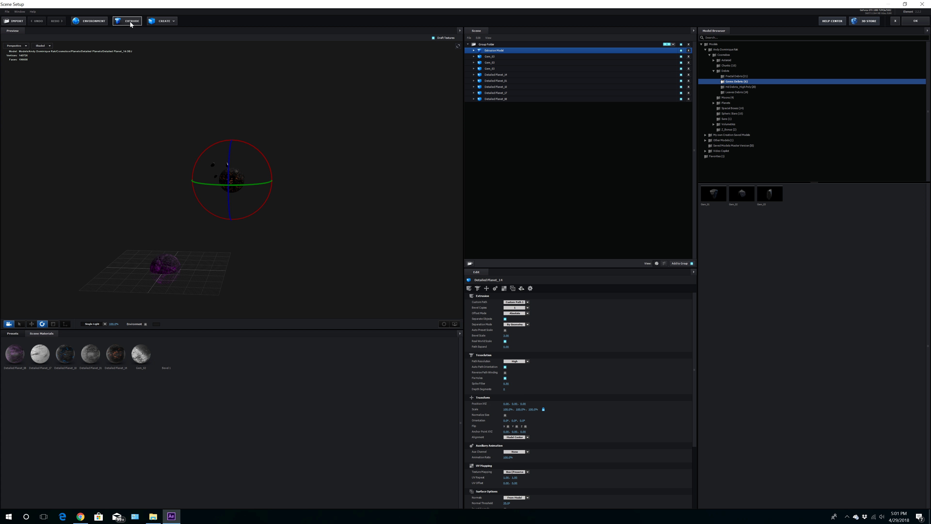
{"action": "left_click_drag", "start_coordinate": [285, 281], "coordinate": [248, 266]}
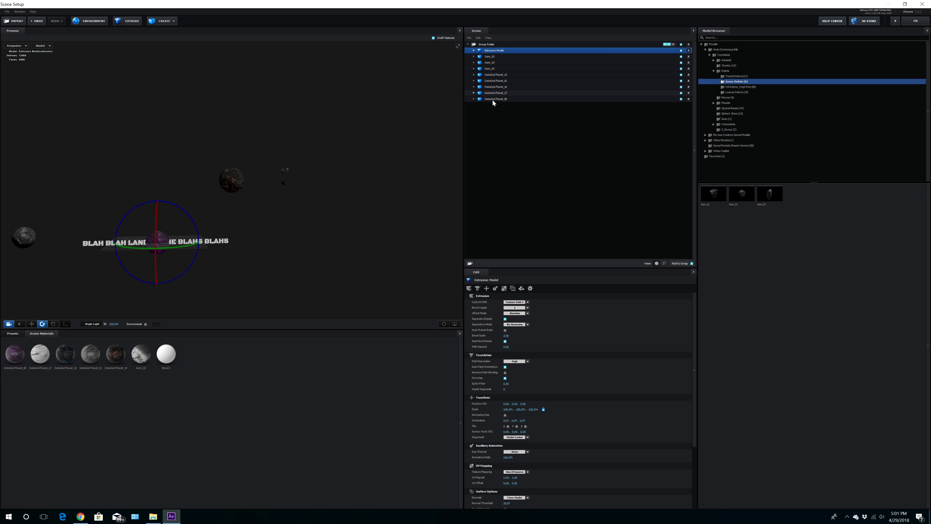
Add a subfolder named "Textings" inside the Group Folder and put the Extrusion Model into it
{"action": "left_click", "coordinate": [505, 133]}
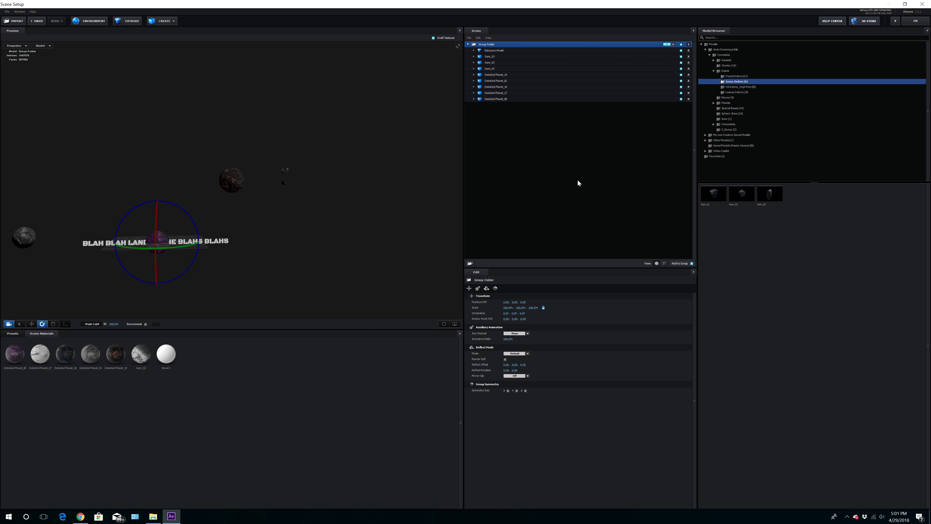
{"action": "left_click", "coordinate": [470, 263]}
{"action": "double_click", "coordinate": [496, 51]}
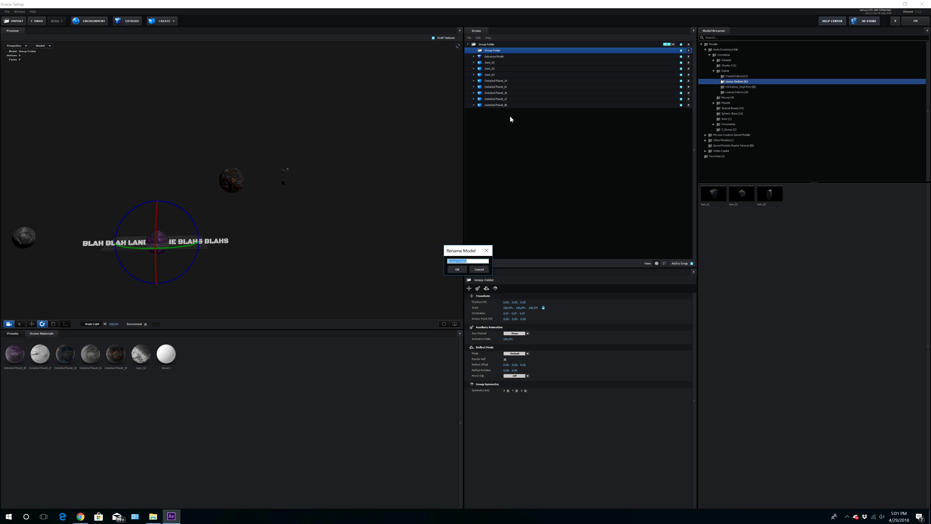
{"action": "type", "text": "Textings"}
{"action": "left_click", "coordinate": [456, 269]}
{"action": "left_click", "coordinate": [493, 56]}
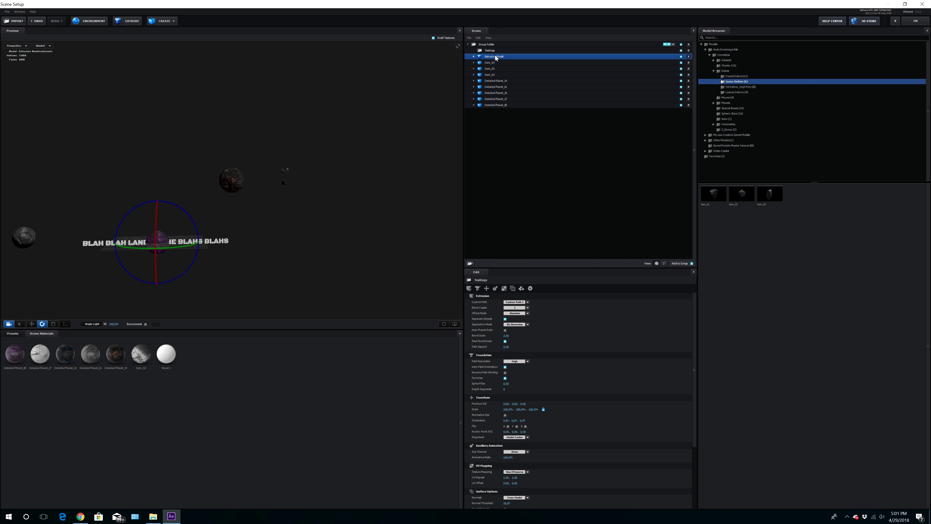
{"action": "left_click_drag", "start_coordinate": [491, 51], "coordinate": [491, 50]}
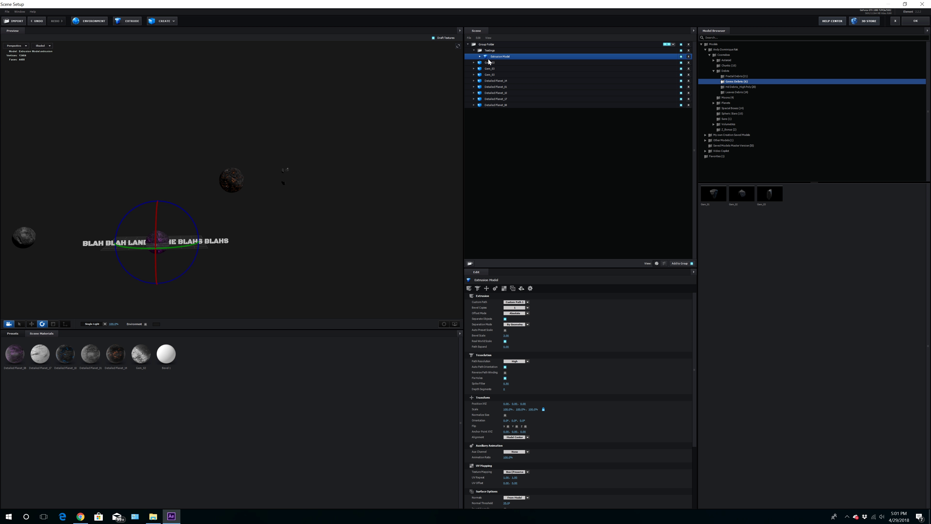
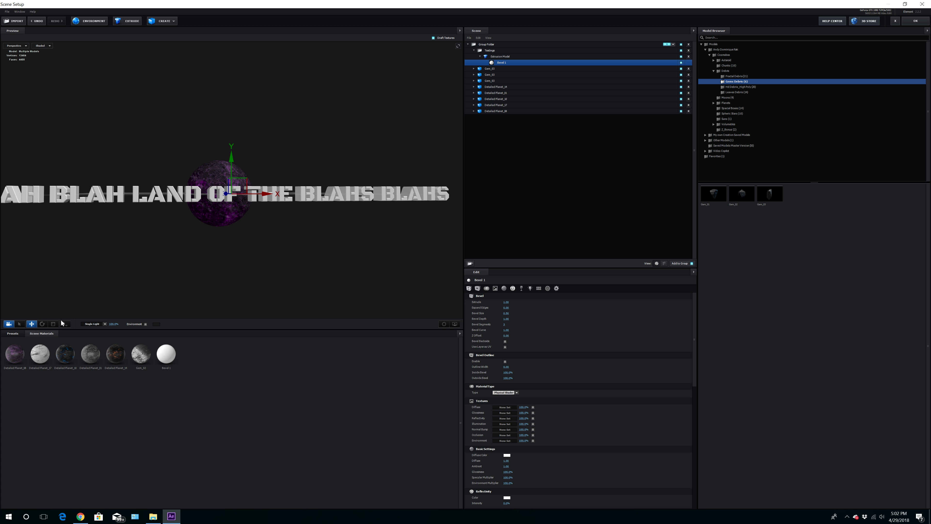
Apply the purple planet's scene material to the extruded text and accept the scene changes
{"action": "left_click", "coordinate": [14, 353]}
{"action": "left_click_drag", "start_coordinate": [245, 263], "coordinate": [250, 255]}
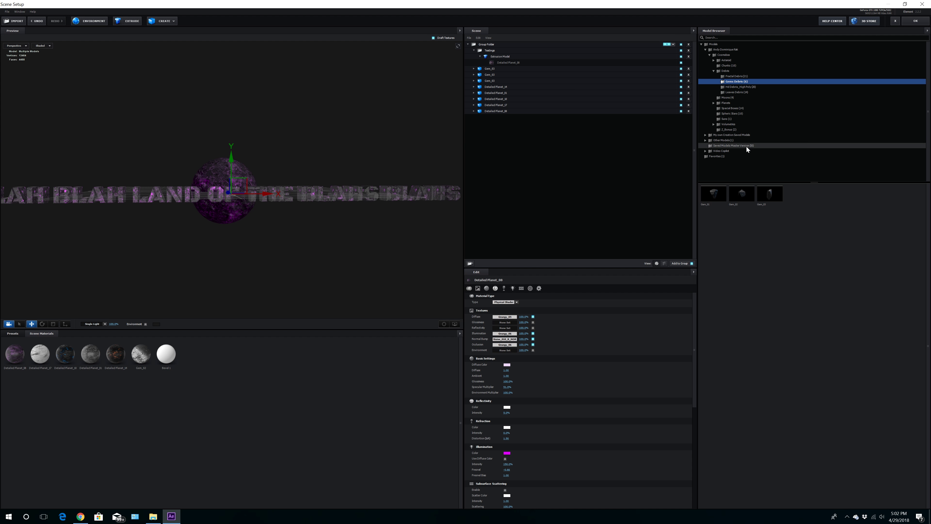
{"action": "left_click", "coordinate": [916, 21]}
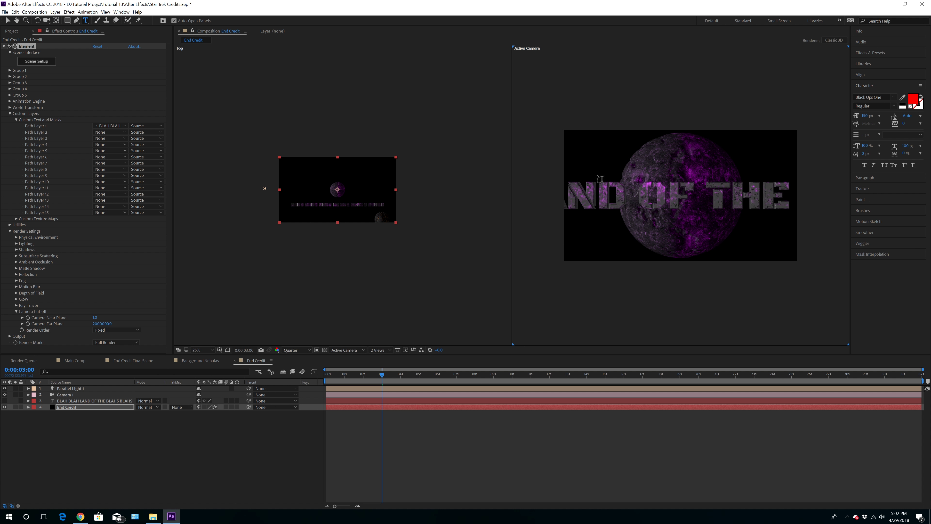
Scale the Extrusion Model down in Scene Setup until the whole text line fits inside the camera view, and accept the scene changes
{"action": "left_click", "coordinate": [41, 63]}
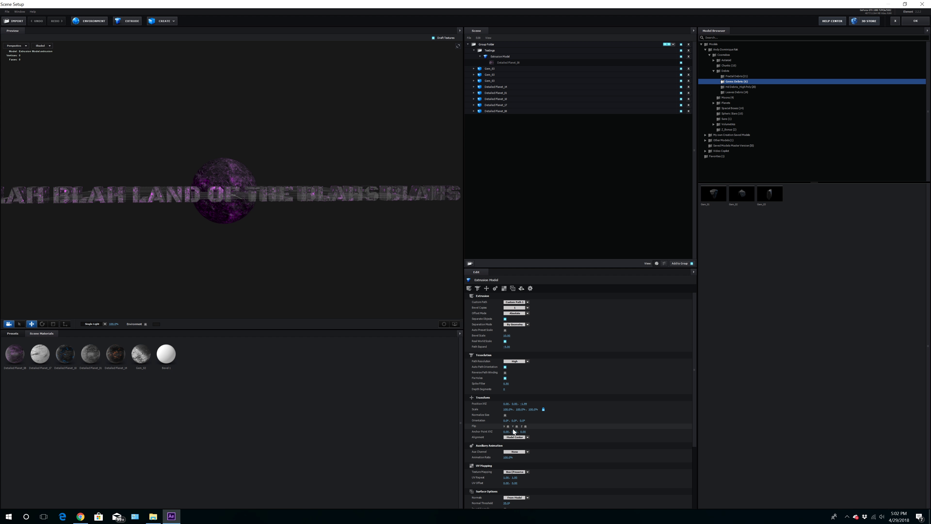
{"action": "left_click_drag", "start_coordinate": [508, 409], "coordinate": [480, 416]}
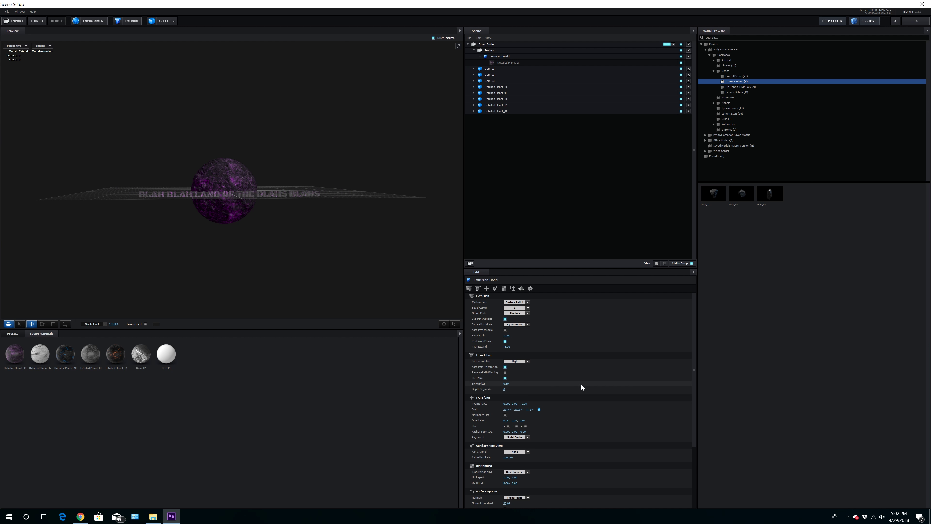
{"action": "left_click", "coordinate": [915, 22]}
{"action": "left_click", "coordinate": [33, 62]}
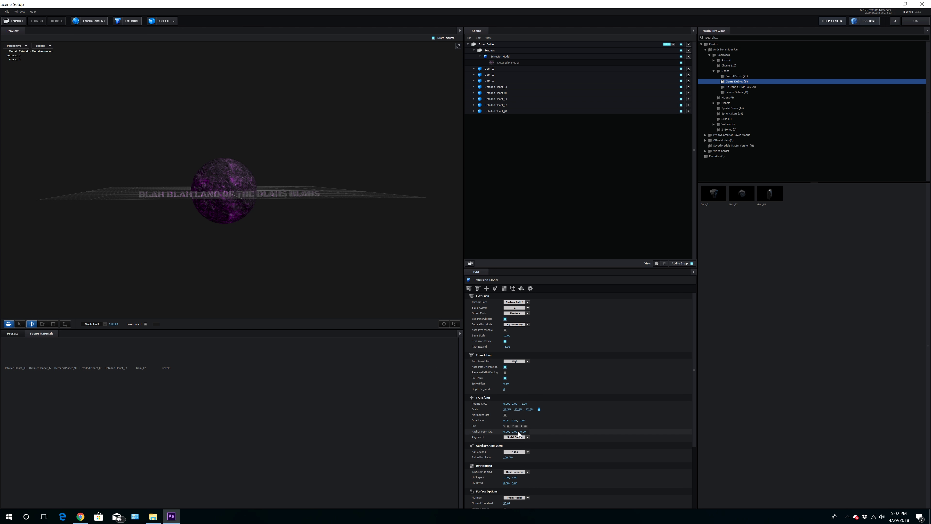
{"action": "left_click_drag", "start_coordinate": [506, 409], "coordinate": [238, 247]}
{"action": "scroll", "coordinate": [243, 229], "scroll_direction": "up", "scroll_amount": 3}
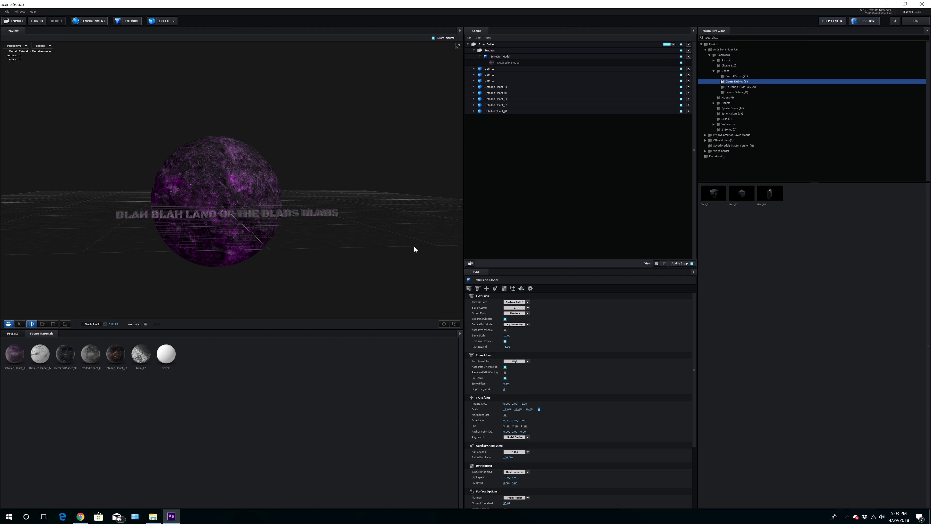
{"action": "left_click", "coordinate": [911, 21]}
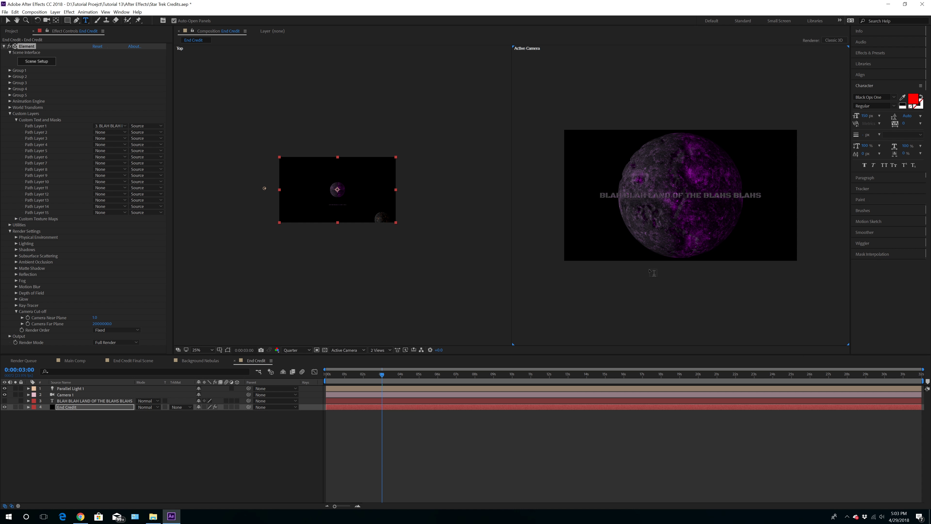
Set the Extrusion Model's scale to 22% in Scene Setup and accept the change
{"action": "left_click", "coordinate": [31, 63]}
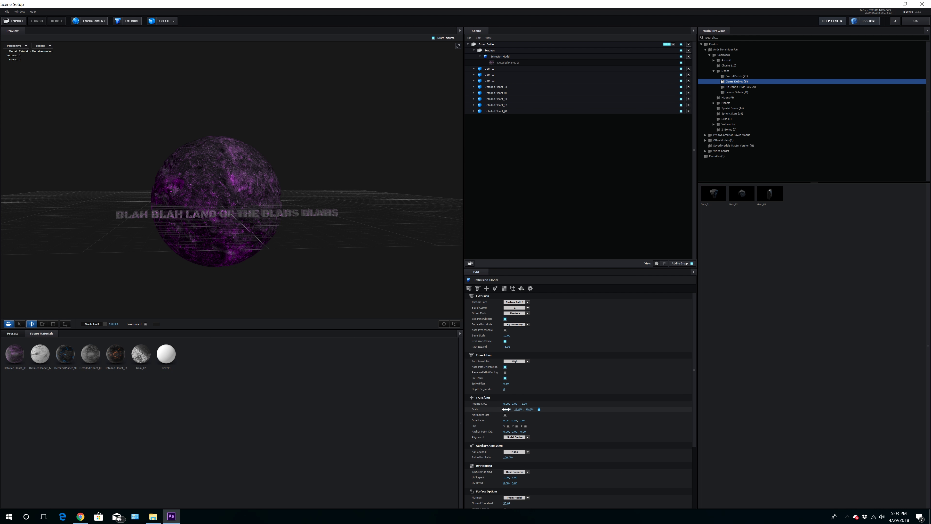
{"action": "left_click", "coordinate": [507, 410]}
{"action": "type", "text": "22"}
{"action": "key", "text": "Return"}
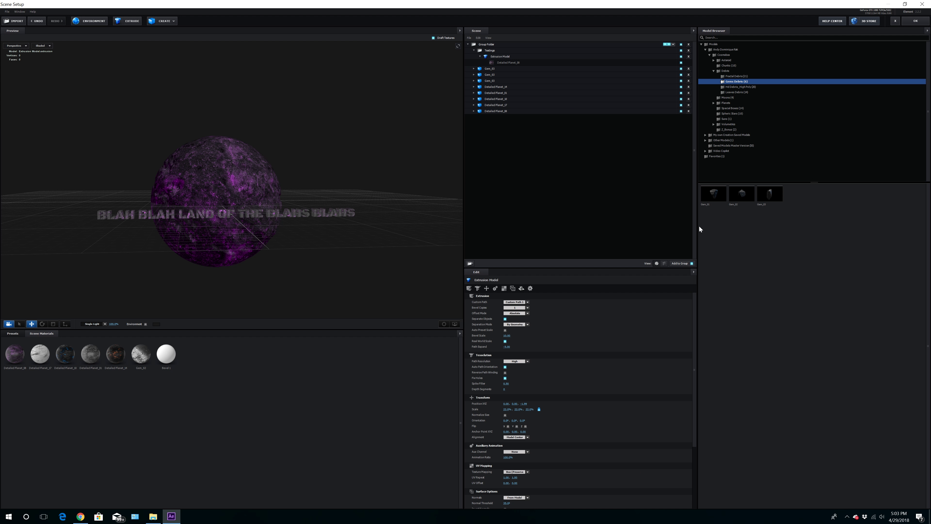
{"action": "left_click", "coordinate": [914, 21]}
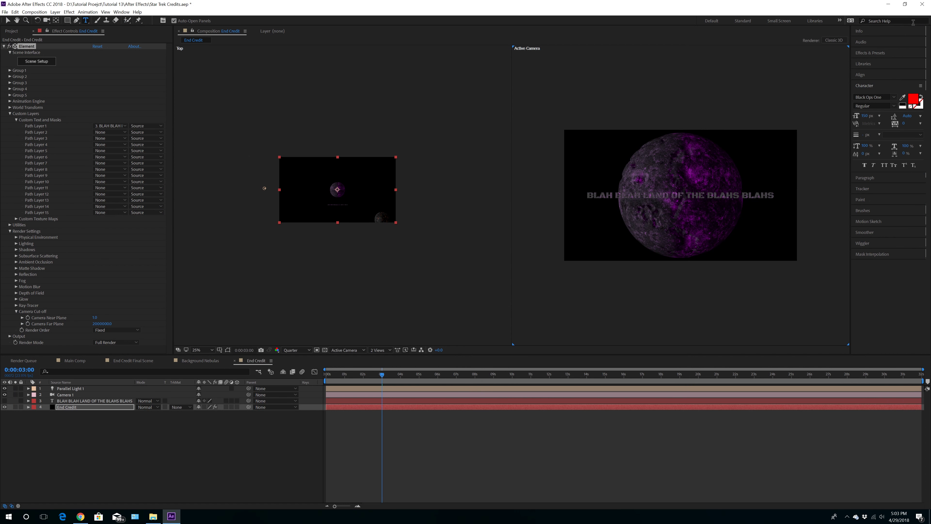
Adjust the Extrusion Model's scale in Scene Setup so the text spans nearly the full width of the camera frame, and accept the change
{"action": "left_click", "coordinate": [40, 61]}
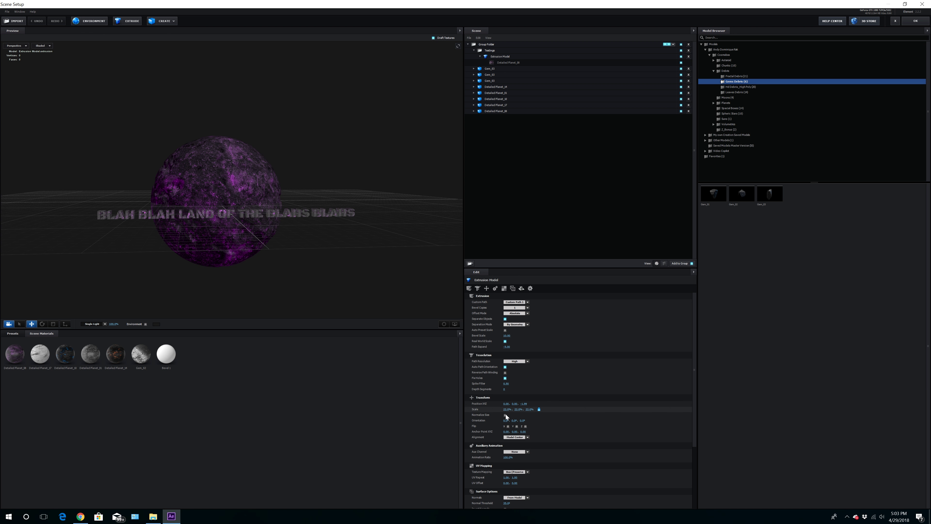
{"action": "left_click", "coordinate": [506, 410]}
{"action": "key", "text": "Return"}
{"action": "left_click", "coordinate": [916, 21]}
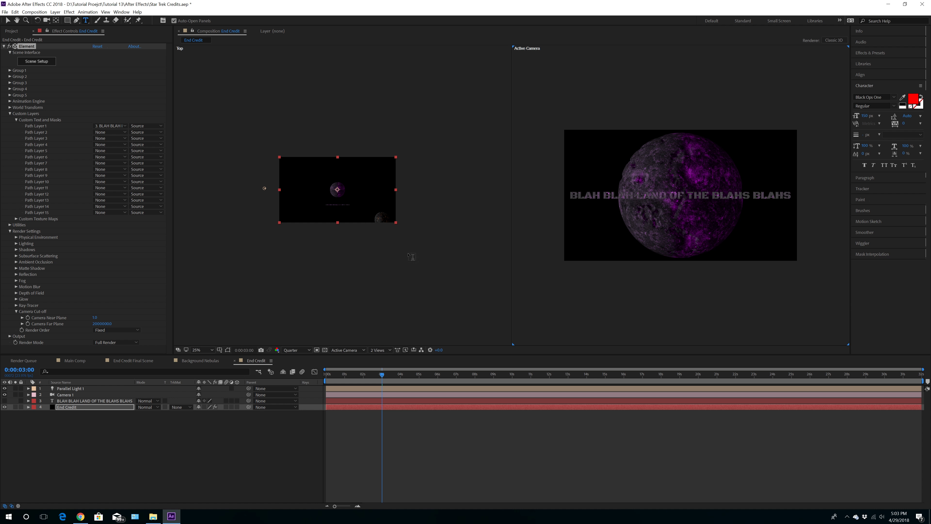
Enable Glow in the Render Settings of the End Credit layer's Element effect
{"action": "left_click", "coordinate": [61, 411]}
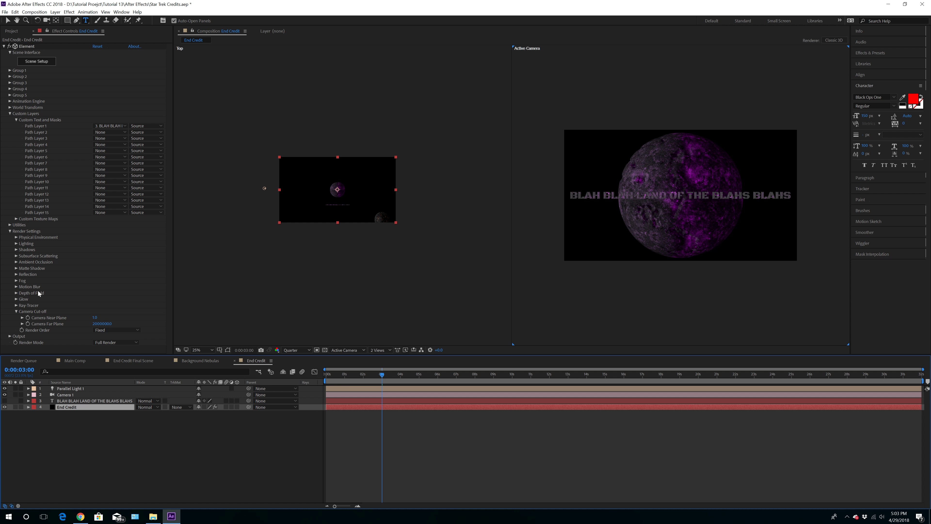
{"action": "left_click", "coordinate": [16, 299]}
{"action": "scroll", "coordinate": [44, 257], "scroll_direction": "down", "scroll_amount": 3}
{"action": "left_click", "coordinate": [94, 257]}
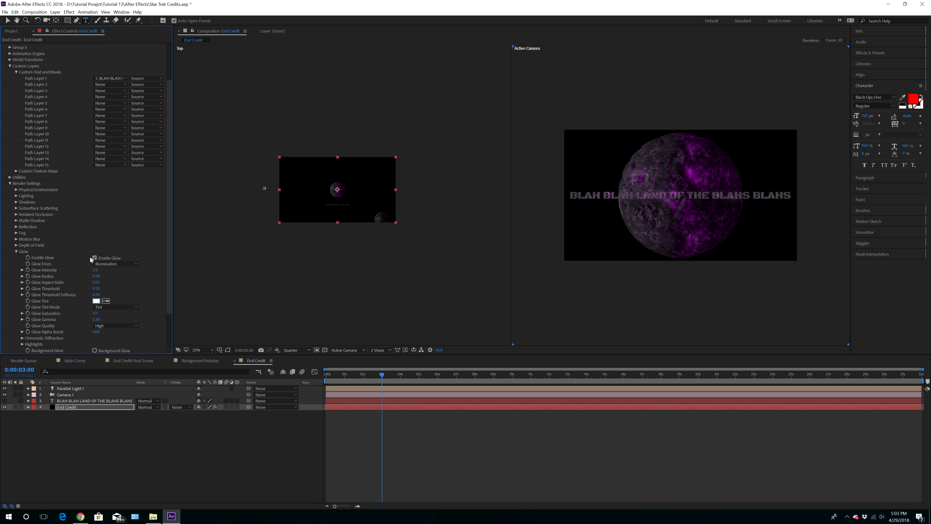
Enable Element's shadows with Shadow Mapping, setting the map size to 4096 and the Parallel Light shadow size to 4096
{"action": "left_click", "coordinate": [17, 202]}
{"action": "left_click", "coordinate": [94, 209]}
{"action": "left_click", "coordinate": [99, 227]}
{"action": "left_click", "coordinate": [110, 264]}
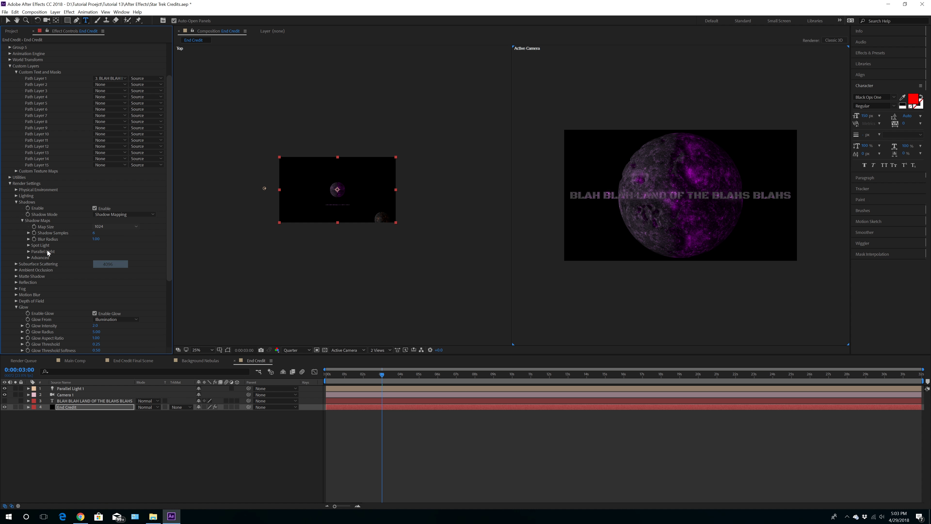
{"action": "left_click", "coordinate": [29, 252]}
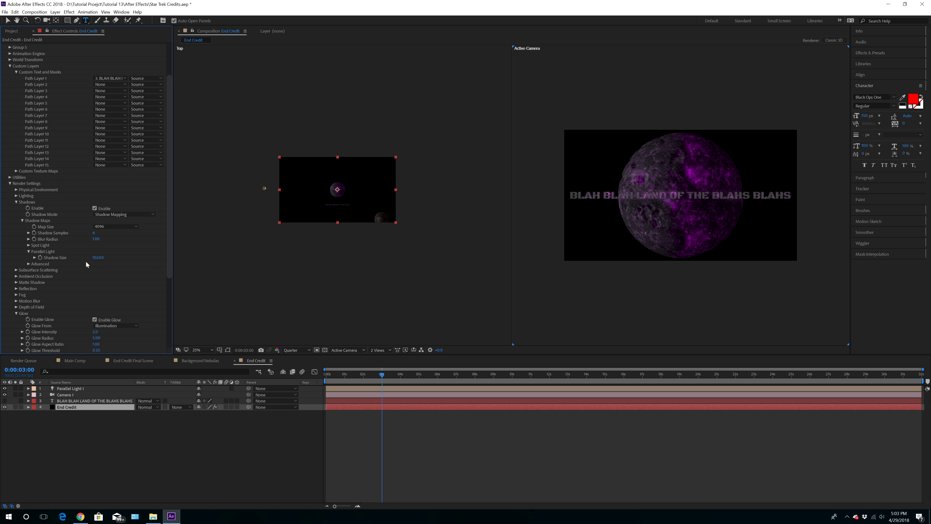
{"action": "left_click", "coordinate": [307, 268]}
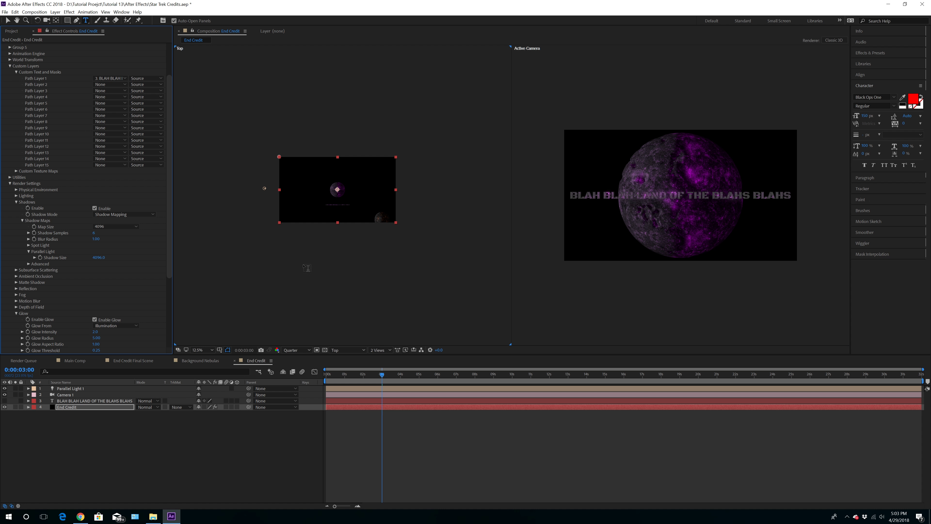
Enable Ambient Occlusion in Element's Render Settings and set the SSAO Intensity to 5.0
{"action": "left_click", "coordinate": [17, 202]}
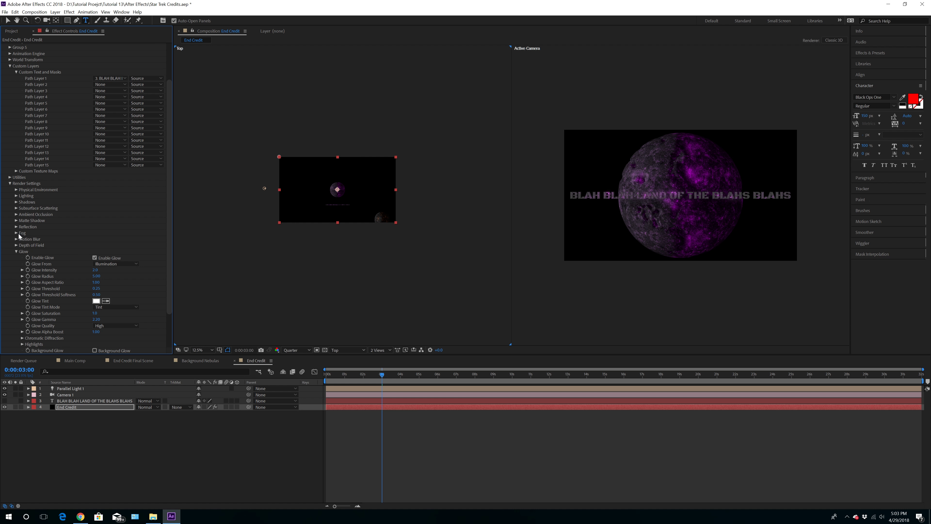
{"action": "left_click", "coordinate": [16, 214]}
{"action": "left_click", "coordinate": [95, 257]}
{"action": "key", "text": "Return"}
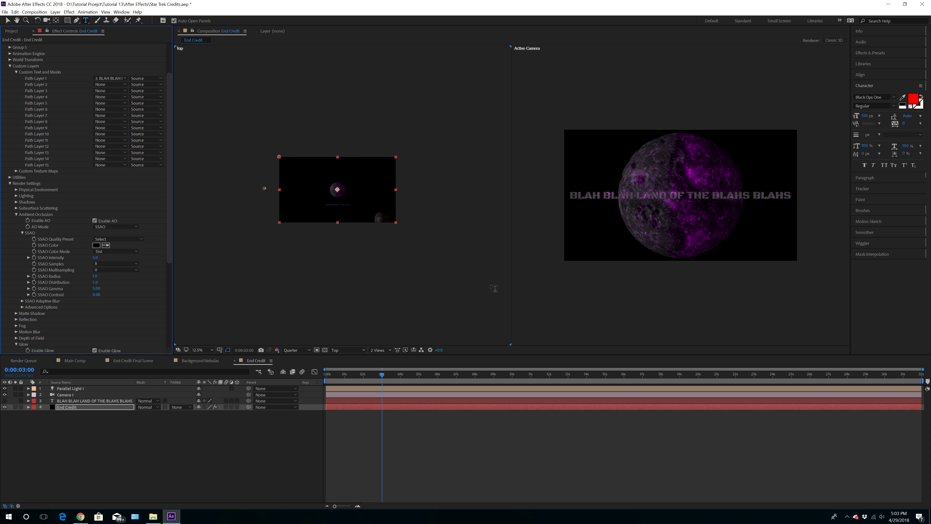
Move the current time to 0:00:06:05 in the End Credit timeline
{"action": "left_click_drag", "start_coordinate": [382, 375], "coordinate": [442, 391]}
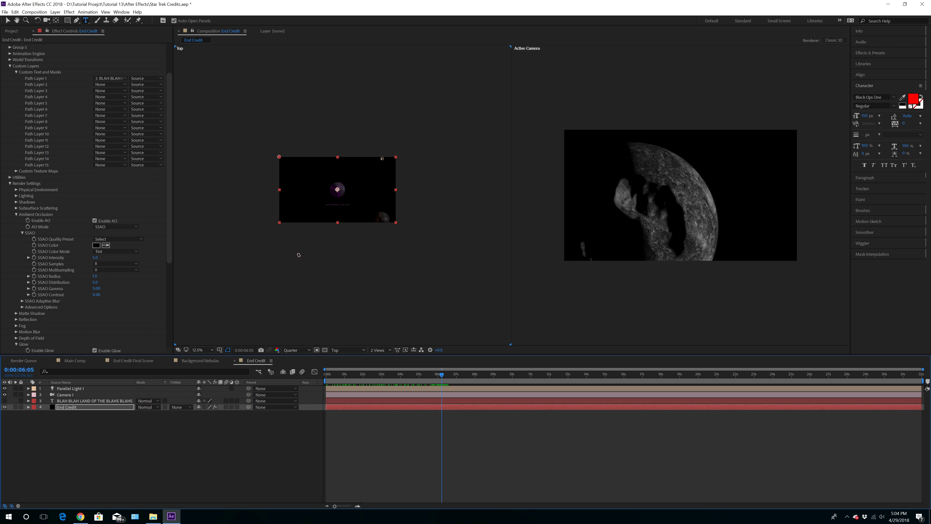
Open the End Credit layer's Element scene setup and duplicate the text's Extrusion Model
{"action": "left_click", "coordinate": [71, 408]}
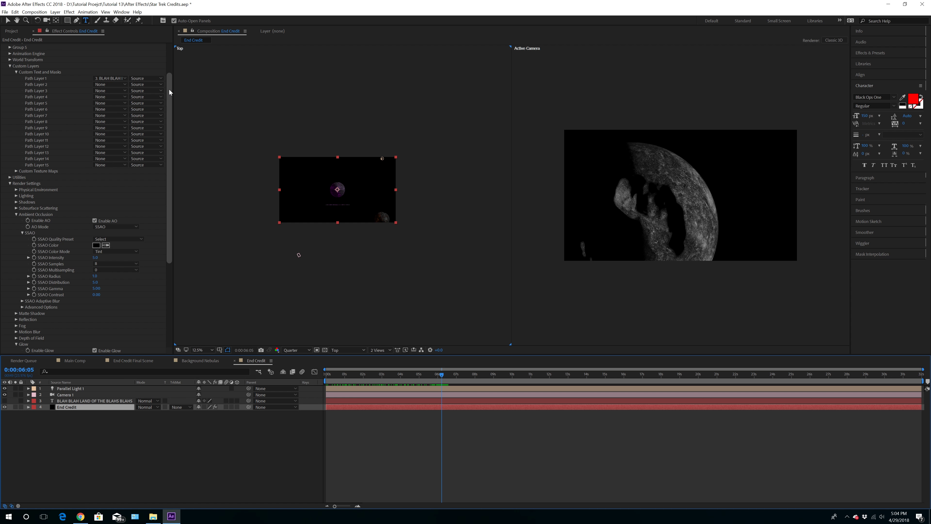
{"action": "scroll", "coordinate": [169, 88], "scroll_direction": "up", "scroll_amount": 3}
{"action": "left_click", "coordinate": [39, 62]}
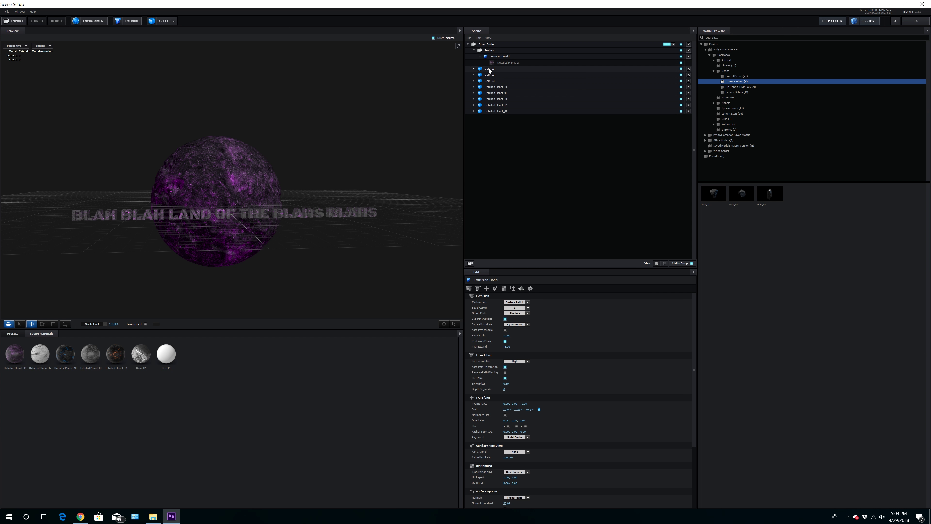
{"action": "left_click", "coordinate": [481, 56]}
{"action": "left_click", "coordinate": [494, 55]}
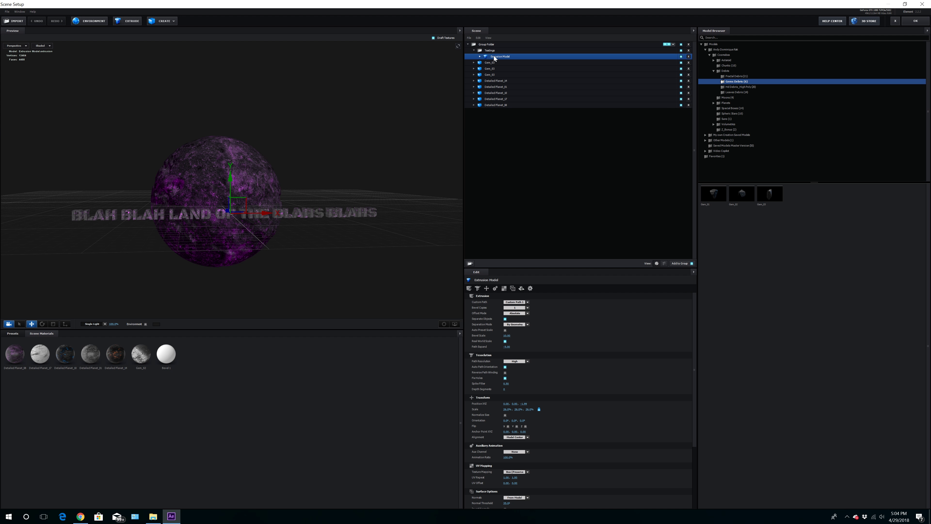
{"action": "key", "text": "ctrl+d"}
Move the duplicated text extrusion from the purple planet to the front of the grey planet and apply the scene
{"action": "left_click_drag", "start_coordinate": [258, 156], "coordinate": [283, 212]}
{"action": "left_click_drag", "start_coordinate": [220, 176], "coordinate": [185, 157]}
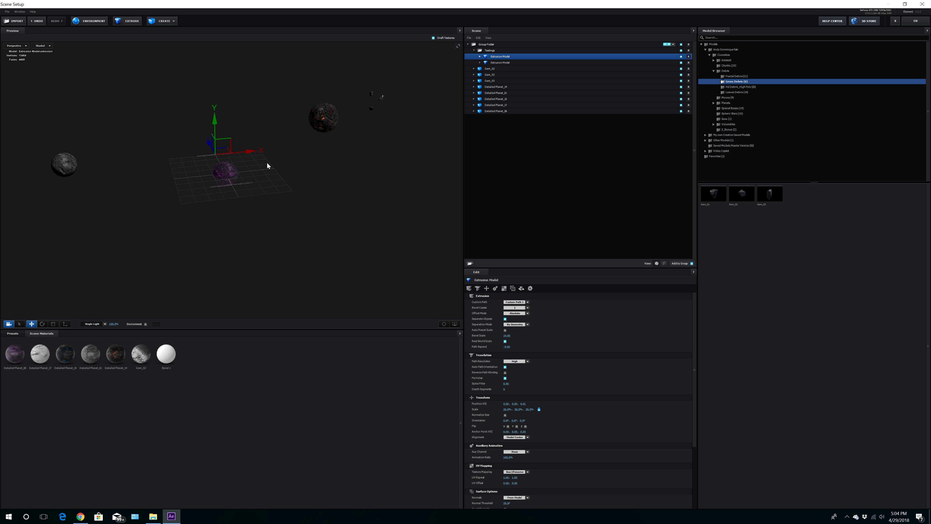
{"action": "left_click_drag", "start_coordinate": [256, 156], "coordinate": [142, 193]}
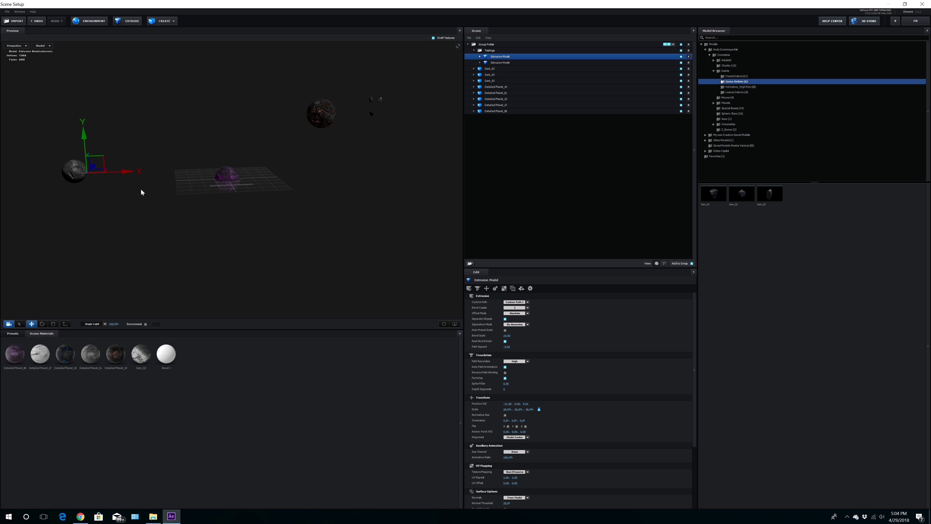
{"action": "left_click", "coordinate": [444, 324]}
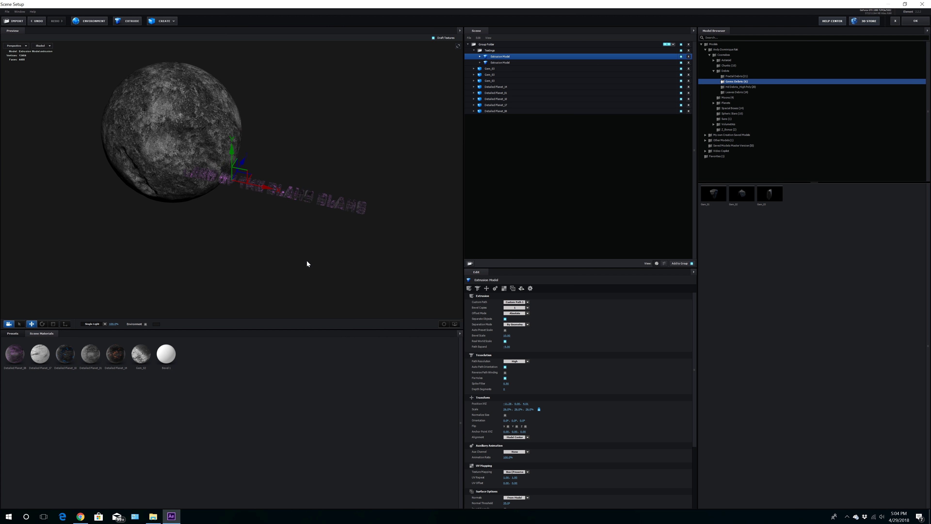
{"action": "left_click", "coordinate": [915, 21]}
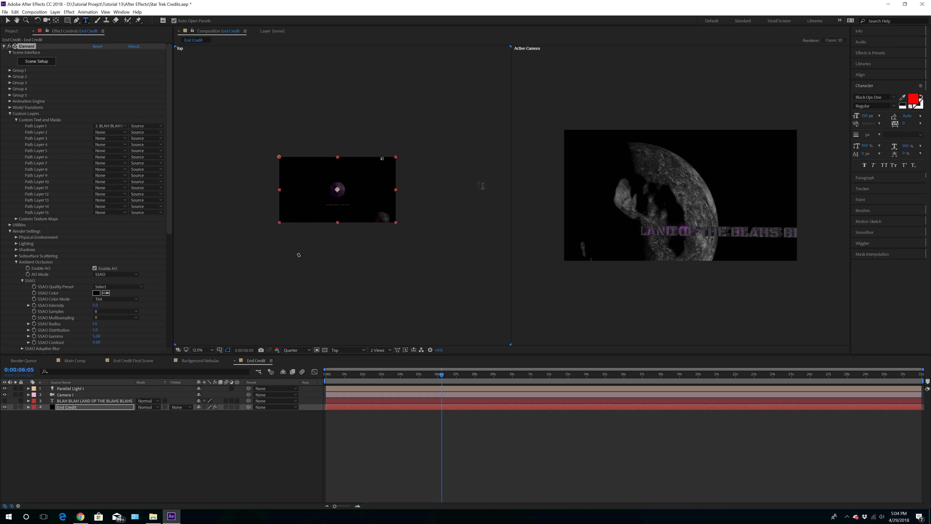
Rotate the duplicated text extrusion around its Y axis and reposition it in front of the grey planet, then apply the scene
{"action": "left_click", "coordinate": [37, 61]}
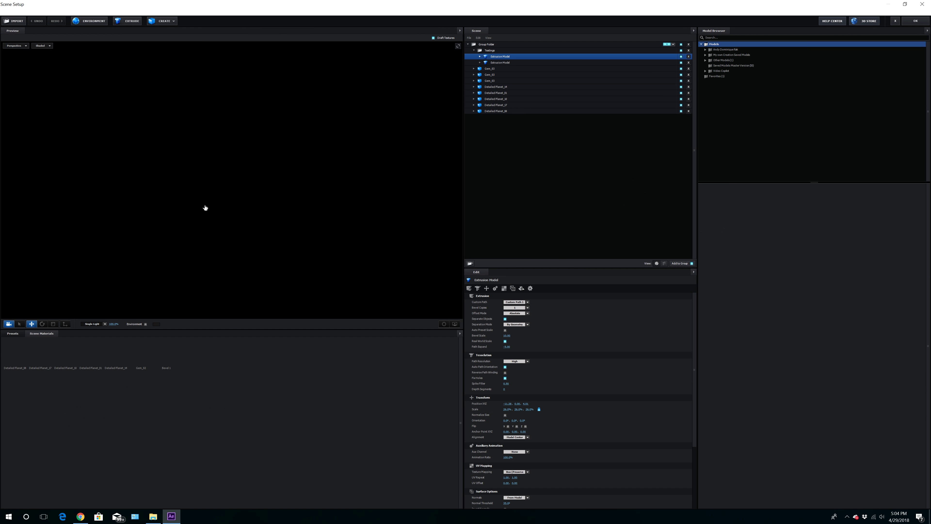
{"action": "left_click_drag", "start_coordinate": [225, 216], "coordinate": [228, 209]}
{"action": "left_click_drag", "start_coordinate": [271, 183], "coordinate": [320, 221]}
{"action": "left_click", "coordinate": [42, 324]}
{"action": "left_click", "coordinate": [32, 324]}
{"action": "left_click", "coordinate": [916, 21]}
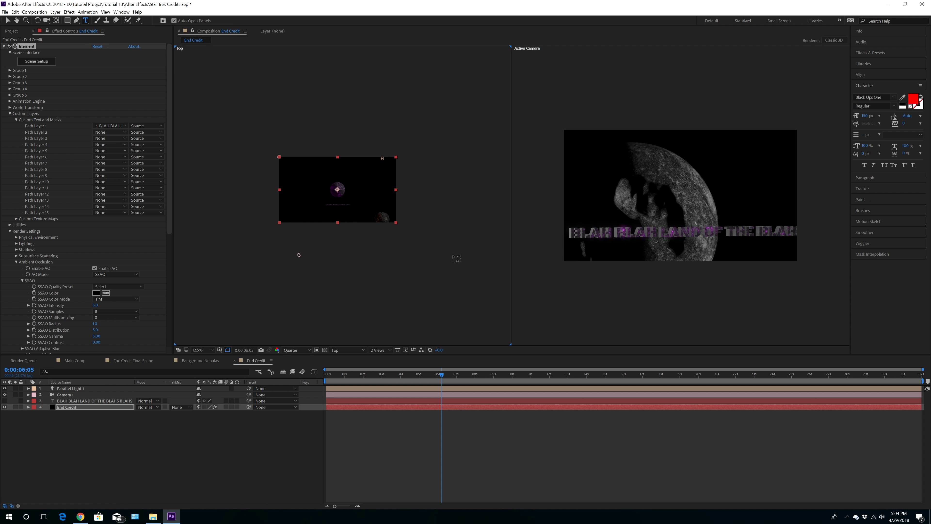
Adjust the duplicated text extrusion's Y rotation so it faces the camera more squarely, and apply the scene
{"action": "left_click", "coordinate": [33, 62]}
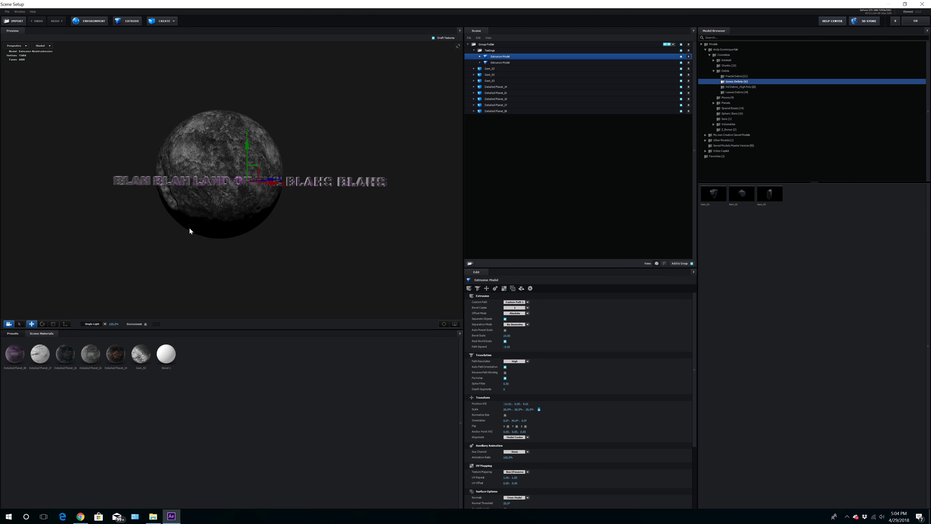
{"action": "left_click_drag", "start_coordinate": [190, 227], "coordinate": [67, 316]}
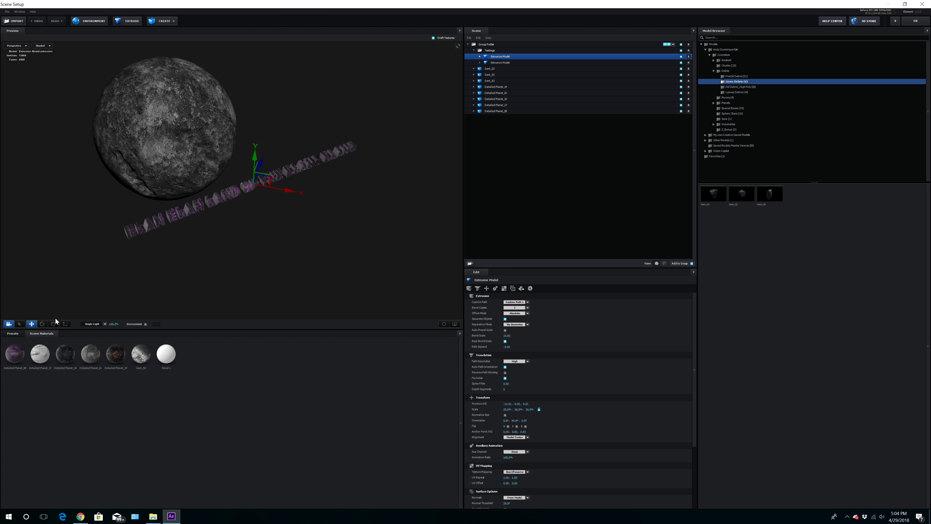
{"action": "left_click", "coordinate": [42, 324]}
{"action": "left_click_drag", "start_coordinate": [265, 216], "coordinate": [242, 233]}
{"action": "left_click", "coordinate": [916, 21]}
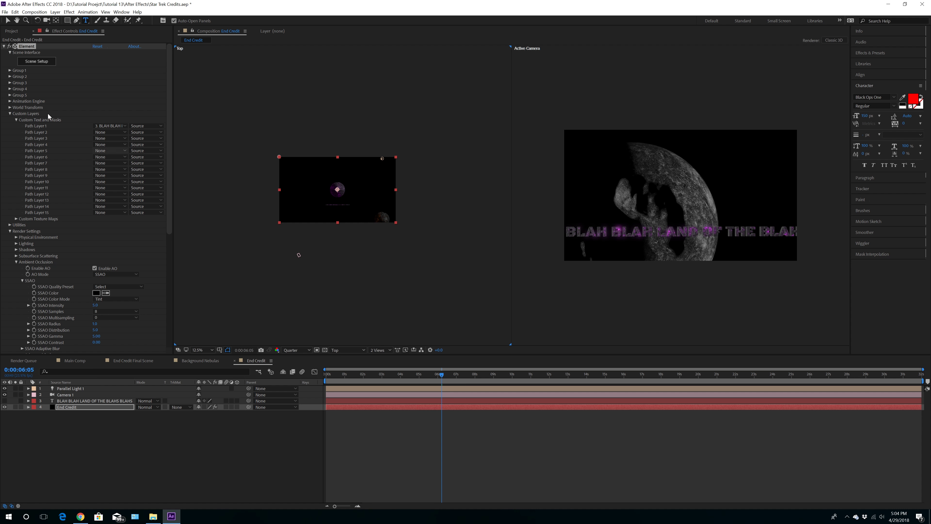
Shift the duplicated text extrusion sideways across the grey planet and apply the scene
{"action": "left_click", "coordinate": [36, 61]}
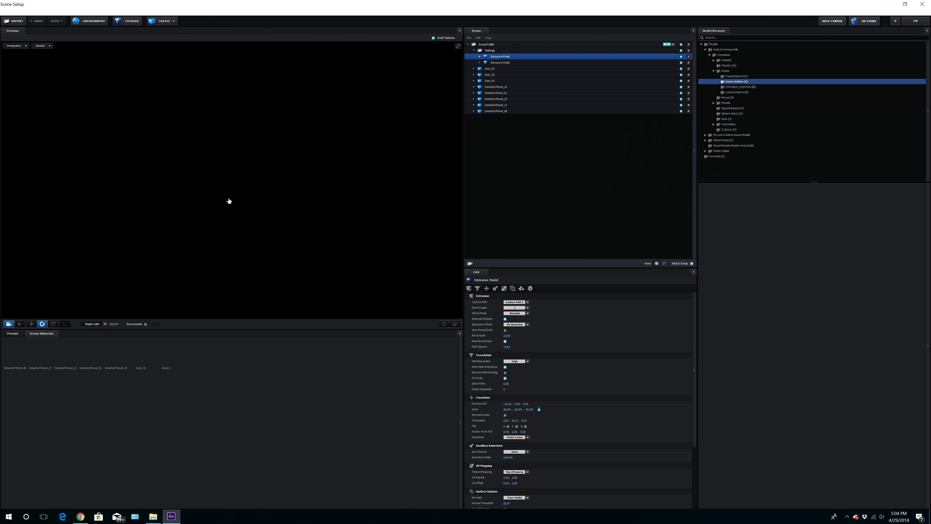
{"action": "left_click", "coordinate": [32, 323]}
{"action": "left_click_drag", "start_coordinate": [284, 184], "coordinate": [230, 153]}
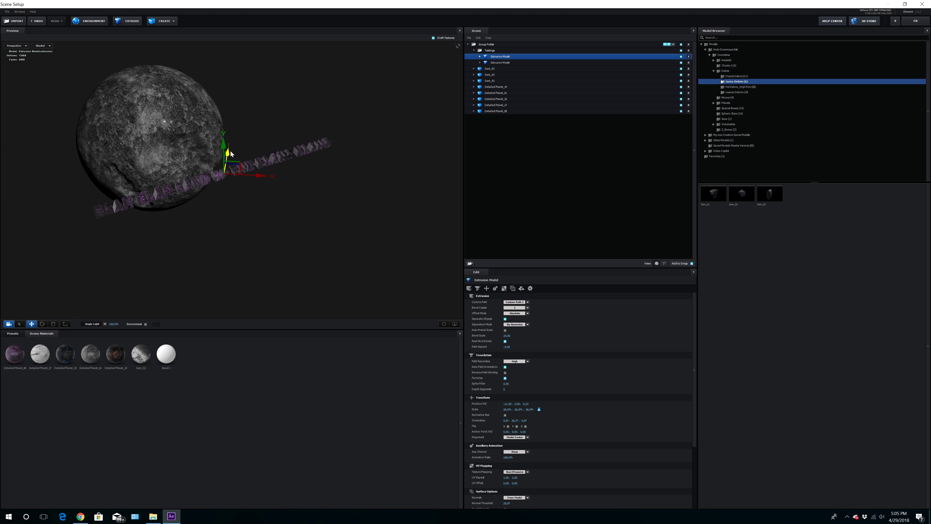
{"action": "left_click", "coordinate": [916, 21]}
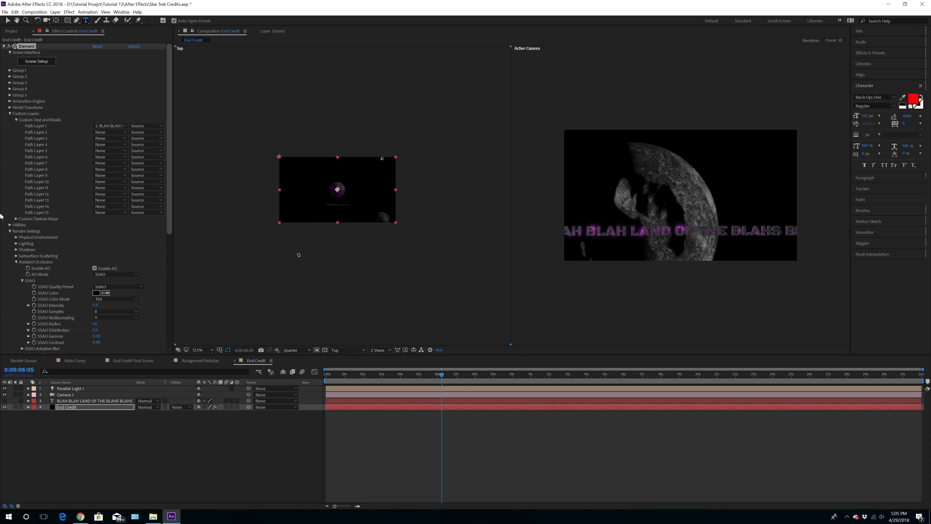
Set the duplicated text extrusion's scale to 20% and apply the scene
{"action": "left_click", "coordinate": [39, 61]}
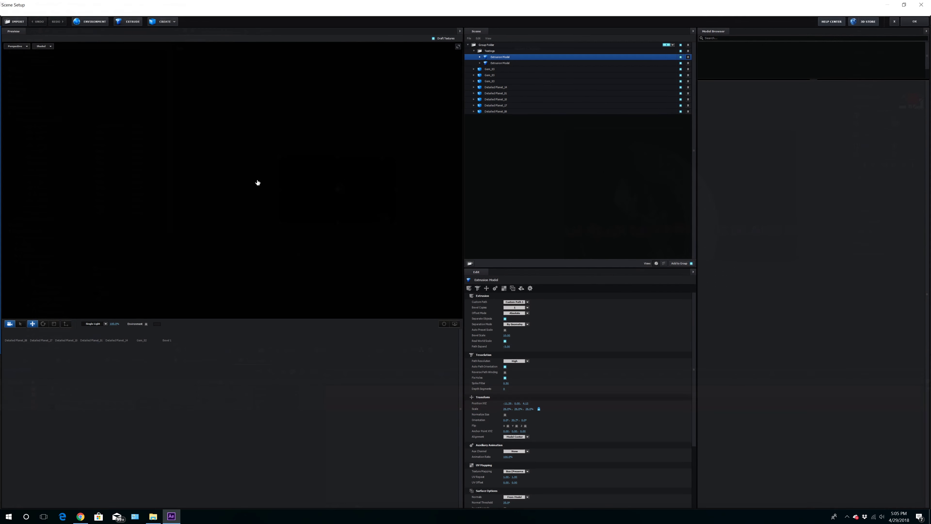
{"action": "type", "text": "20"}
{"action": "key", "text": "Return"}
{"action": "left_click", "coordinate": [919, 20]}
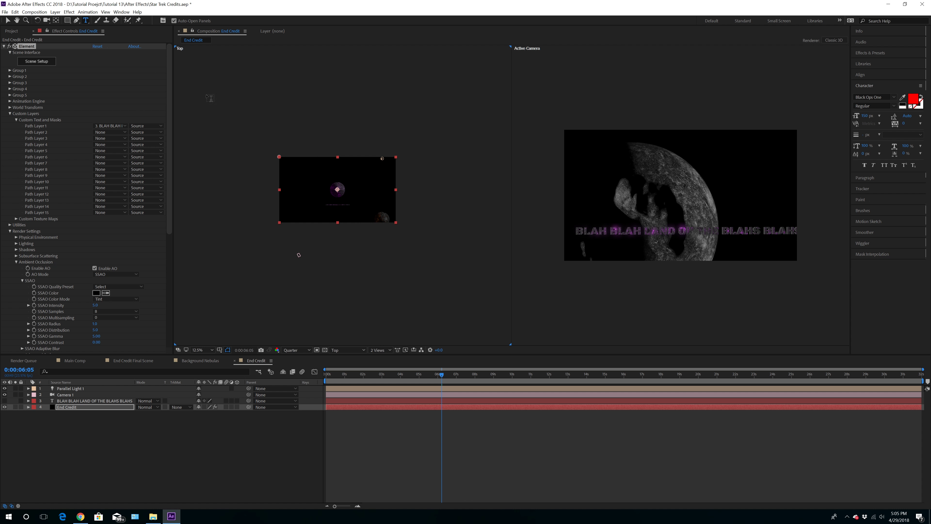
Reposition the smaller text extrusion to fit the whole title in the camera frame, and set the current time to 0:00:06:11
{"action": "left_click", "coordinate": [37, 63]}
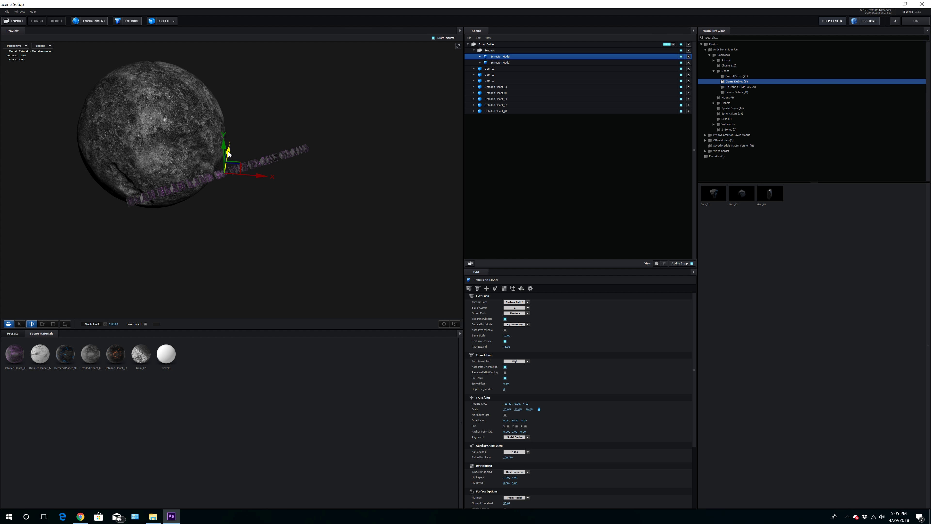
{"action": "left_click_drag", "start_coordinate": [228, 156], "coordinate": [252, 179]}
{"action": "left_click", "coordinate": [915, 21]}
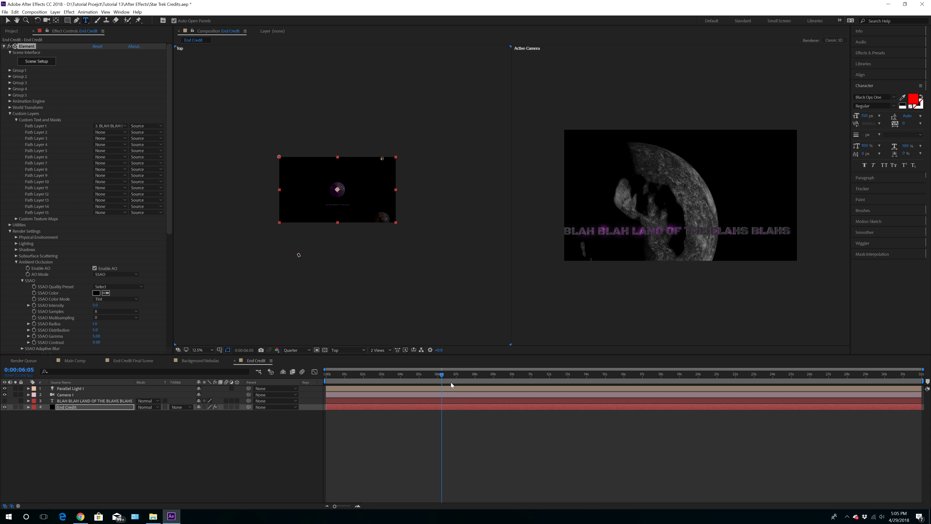
{"action": "mouse_move", "coordinate": [440, 374]}
{"action": "left_mouse_down"}
{"action": "mouse_move", "coordinate": [315, 383]}
{"action": "mouse_move", "coordinate": [445, 389]}
{"action": "left_mouse_up"}
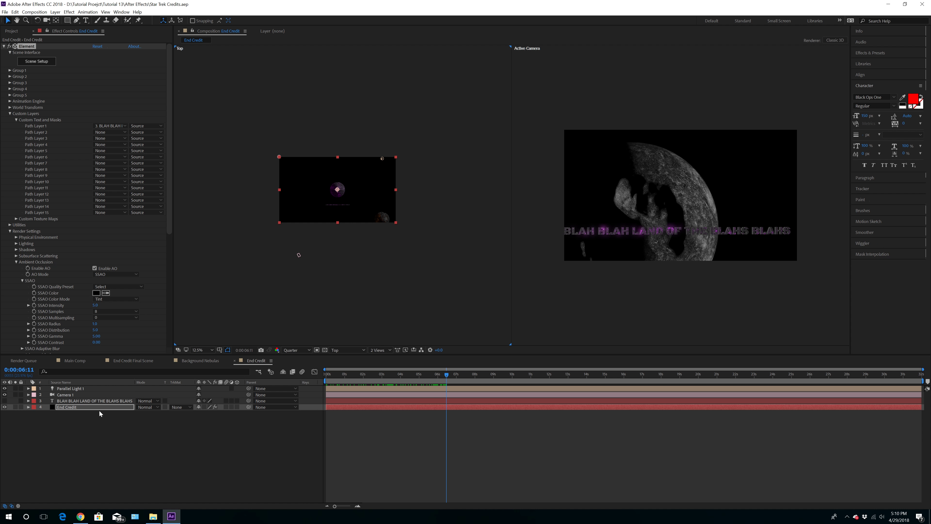
Create a new 6000 x 4000 px composition and display it in a single view
{"action": "left_click", "coordinate": [35, 12]}
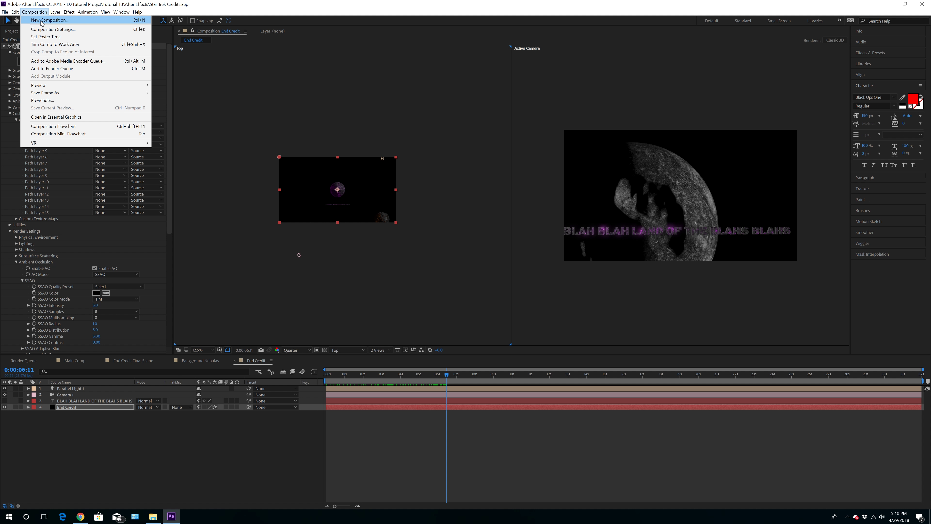
{"action": "left_click", "coordinate": [40, 20]}
{"action": "left_click", "coordinate": [143, 161]}
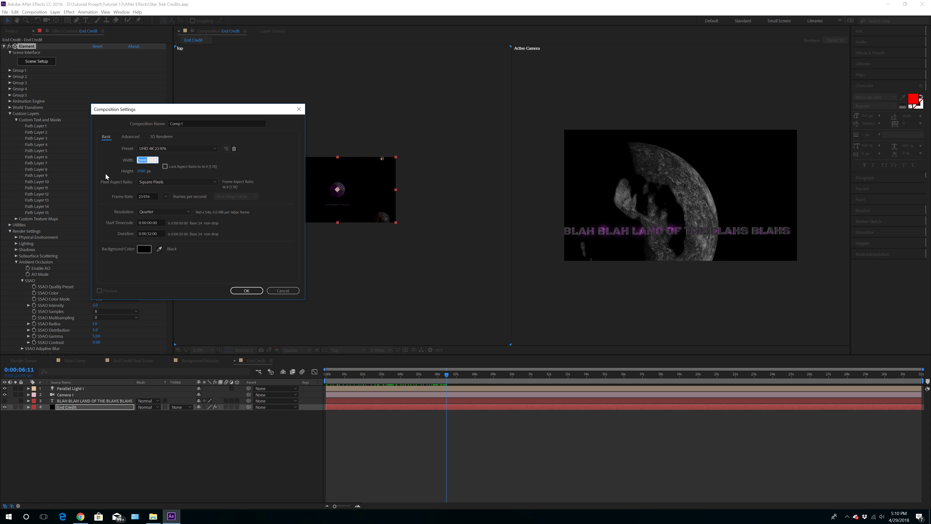
{"action": "type", "text": "6000"}
{"action": "left_click", "coordinate": [140, 173]}
{"action": "type", "text": "4320"}
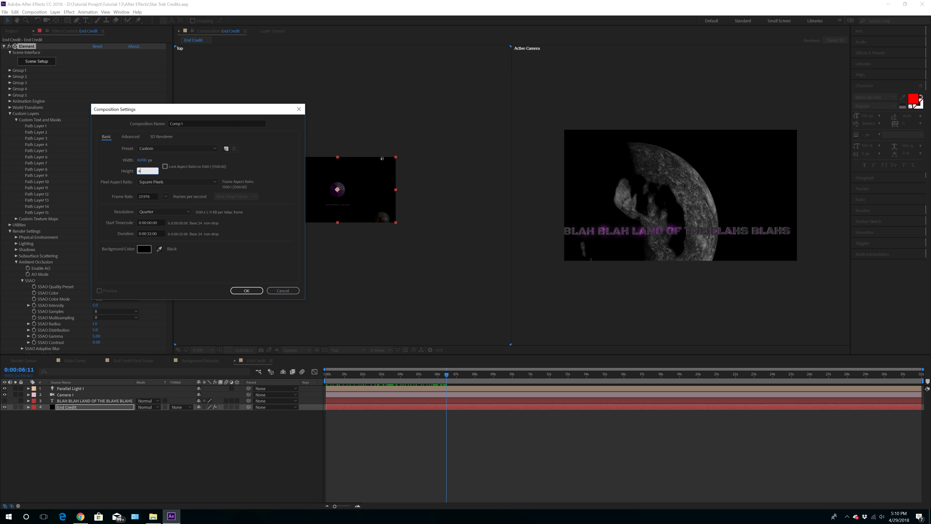
{"action": "key", "text": "Return"}
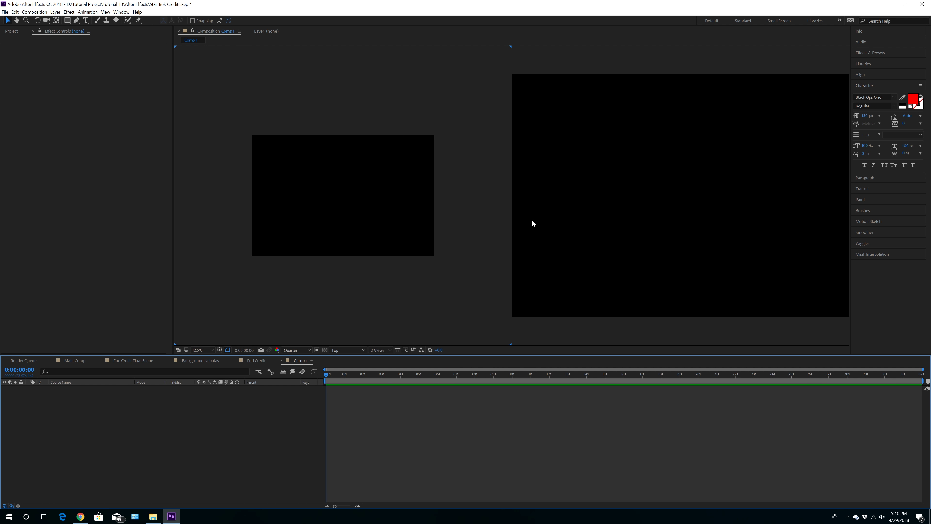
{"action": "left_click", "coordinate": [380, 350]}
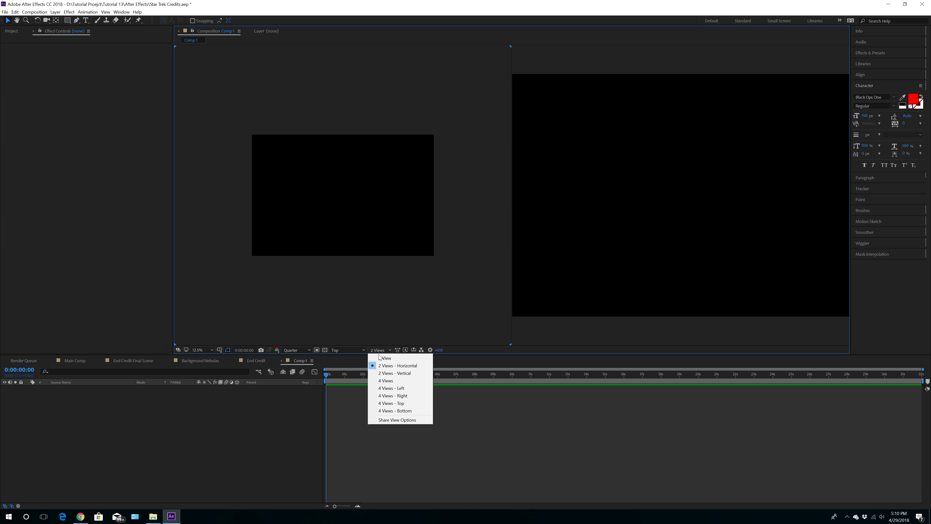
{"action": "left_click", "coordinate": [381, 358]}
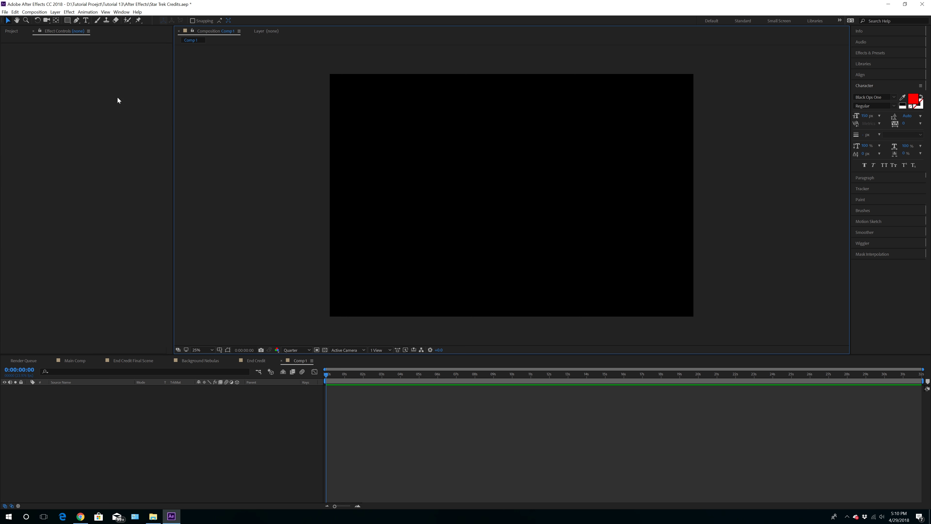
Add a black solid named "nebula 1" at the full composition size
{"action": "left_click", "coordinate": [55, 12]}
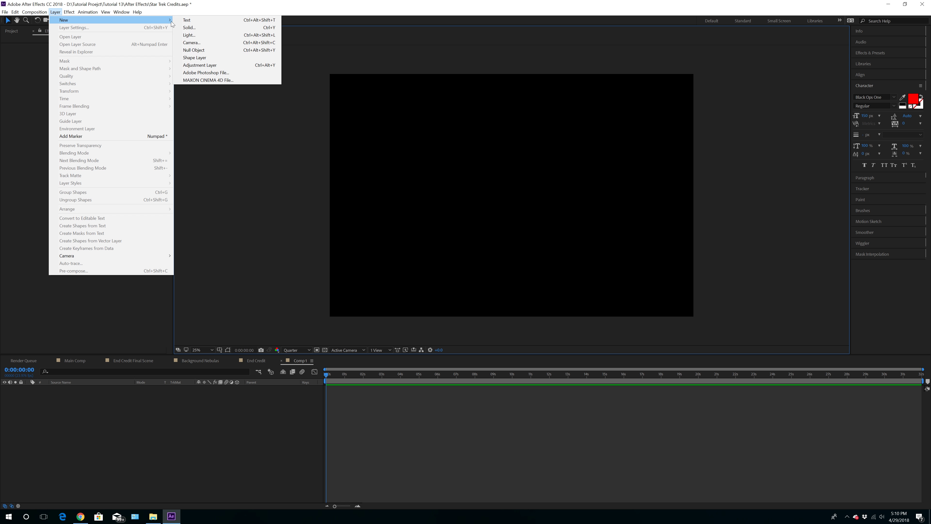
{"action": "left_click", "coordinate": [183, 27]}
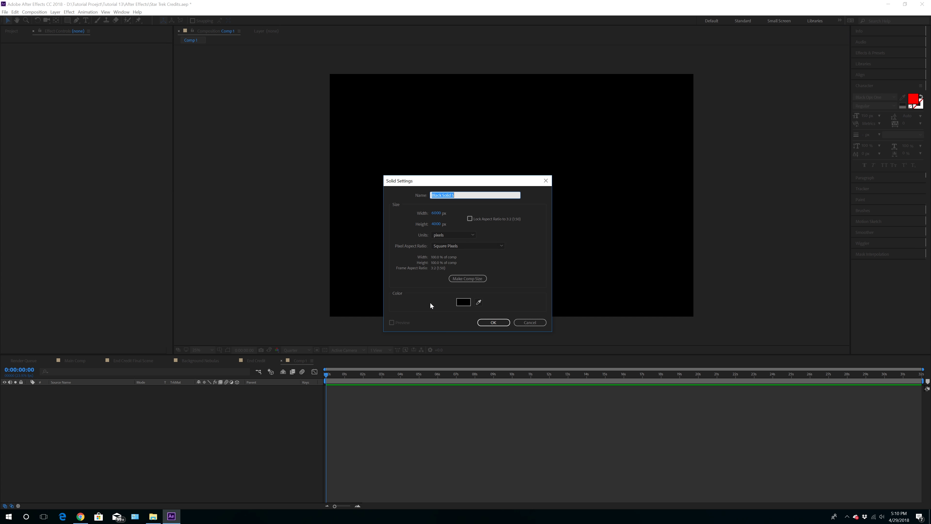
{"action": "type", "text": "Falre"}
{"action": "type", "text": "nebular"}
{"action": "key", "text": "BackSpace"}
{"action": "type", "text": "1"}
{"action": "key", "text": "Return"}
Apply the Video Copilot Optical Flares effect to the nebula 1 layer
{"action": "left_click", "coordinate": [80, 391]}
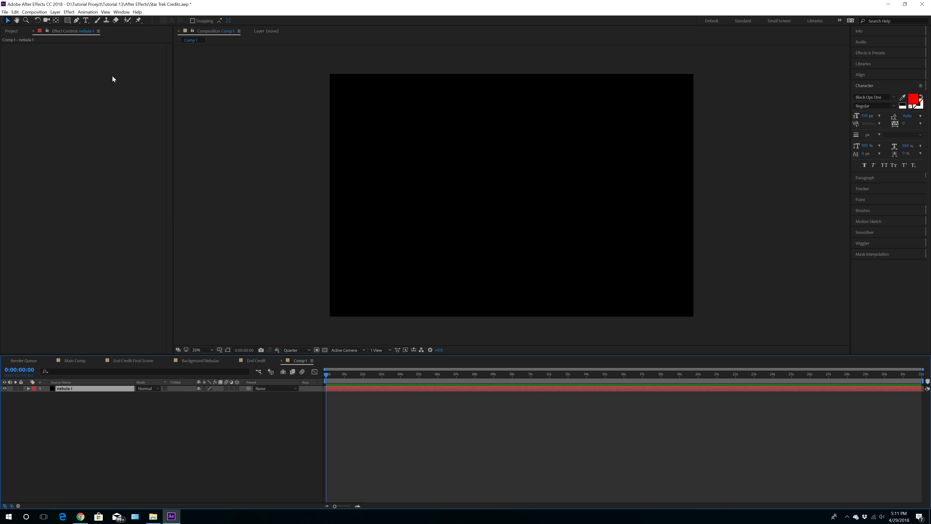
{"action": "left_click", "coordinate": [69, 12]}
{"action": "mouse_move", "coordinate": [157, 277]}
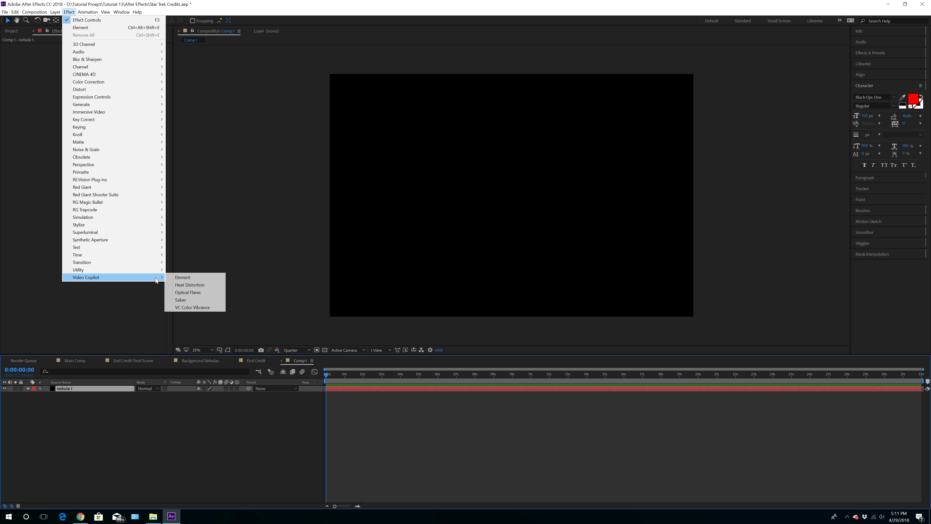
{"action": "left_click", "coordinate": [187, 293]}
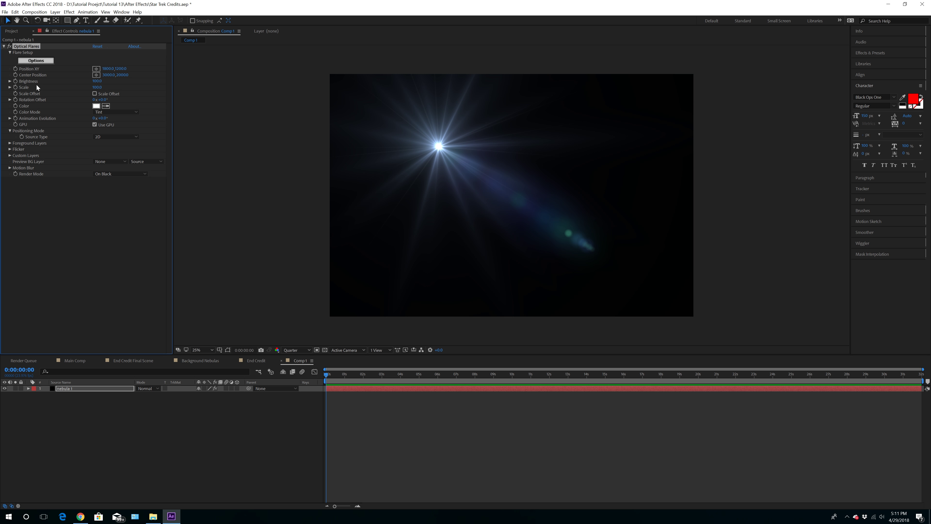
Load the Real Sun preset from the Light presets in the Optical Flares options
{"action": "left_click", "coordinate": [36, 62]}
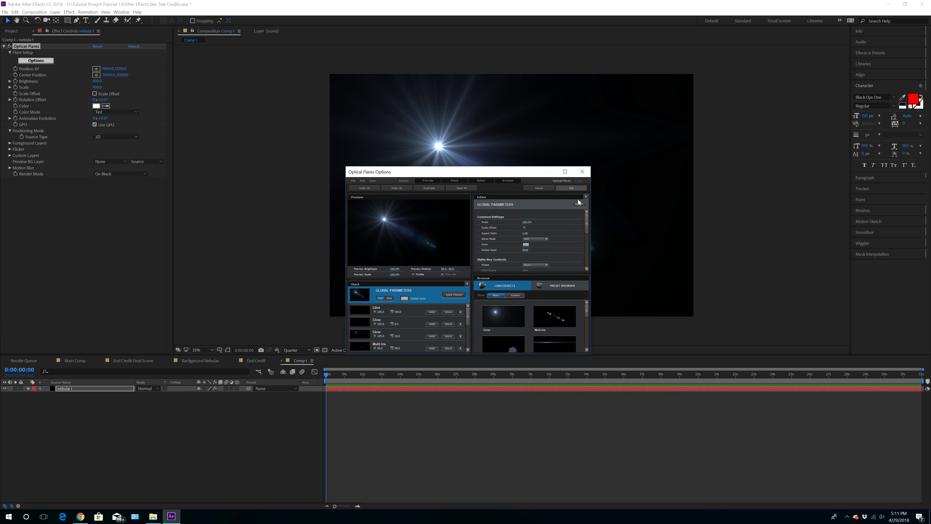
{"action": "left_click", "coordinate": [566, 289]}
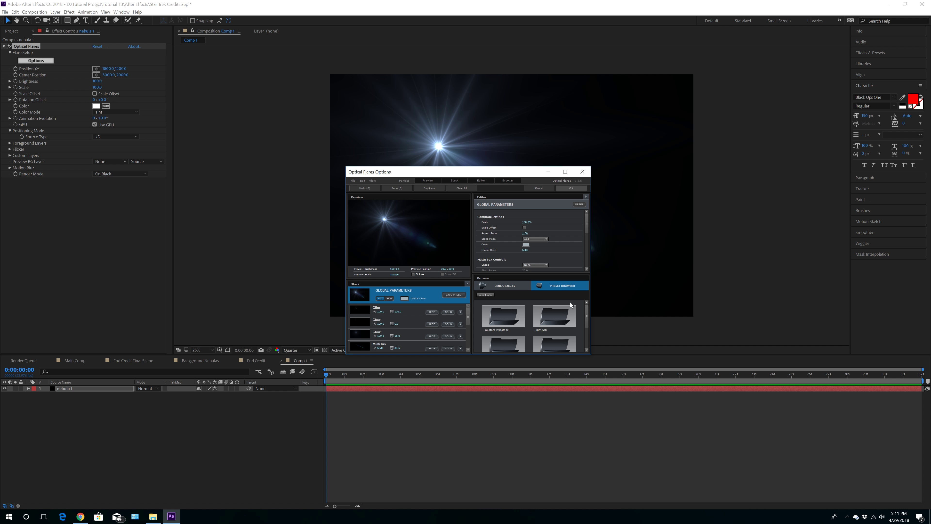
{"action": "left_click", "coordinate": [555, 327]}
{"action": "scroll", "coordinate": [555, 327], "scroll_direction": "down", "scroll_amount": 2}
{"action": "left_click", "coordinate": [554, 328]}
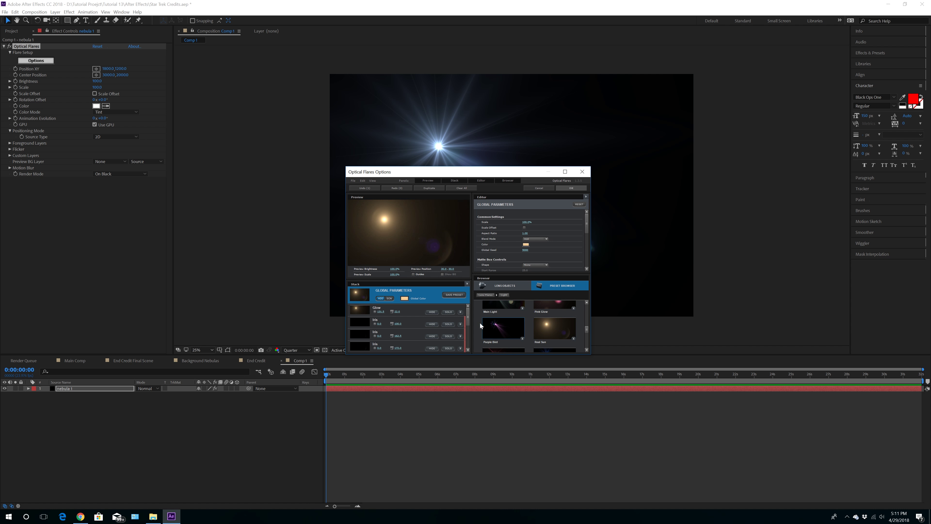
Hide the flare's iris and other secondary elements, keeping the main glow, and apply the flare to the layer
{"action": "left_click", "coordinate": [432, 324]}
{"action": "left_click", "coordinate": [432, 337]}
{"action": "left_click", "coordinate": [431, 348]}
{"action": "scroll", "coordinate": [431, 330], "scroll_direction": "down", "scroll_amount": 3}
{"action": "left_click", "coordinate": [432, 324]}
{"action": "left_click", "coordinate": [432, 311]}
{"action": "left_click", "coordinate": [432, 336]}
{"action": "left_click", "coordinate": [432, 348]}
{"action": "left_click_drag", "start_coordinate": [468, 345], "coordinate": [470, 302]}
{"action": "left_click", "coordinate": [571, 187]}
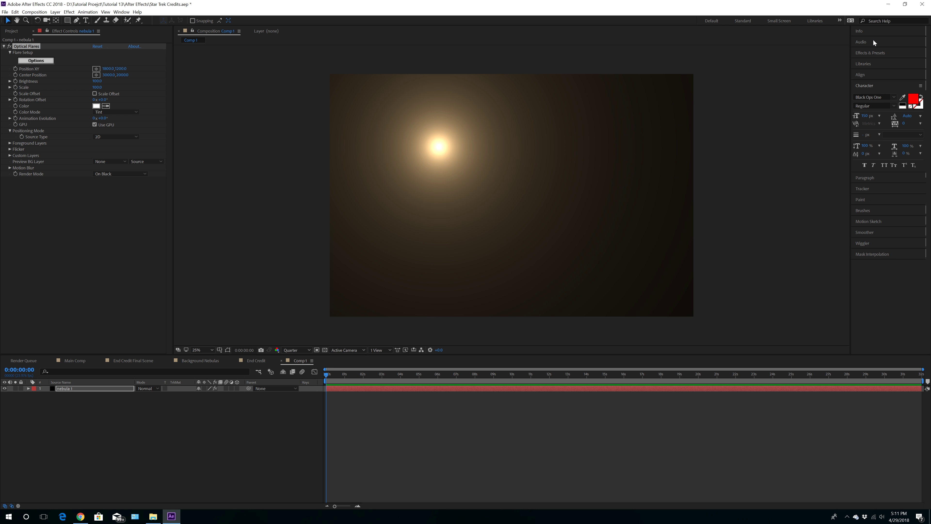
Find the Turbulent Displace effect and apply it to the nebula 1 layer
{"action": "left_click", "coordinate": [868, 54]}
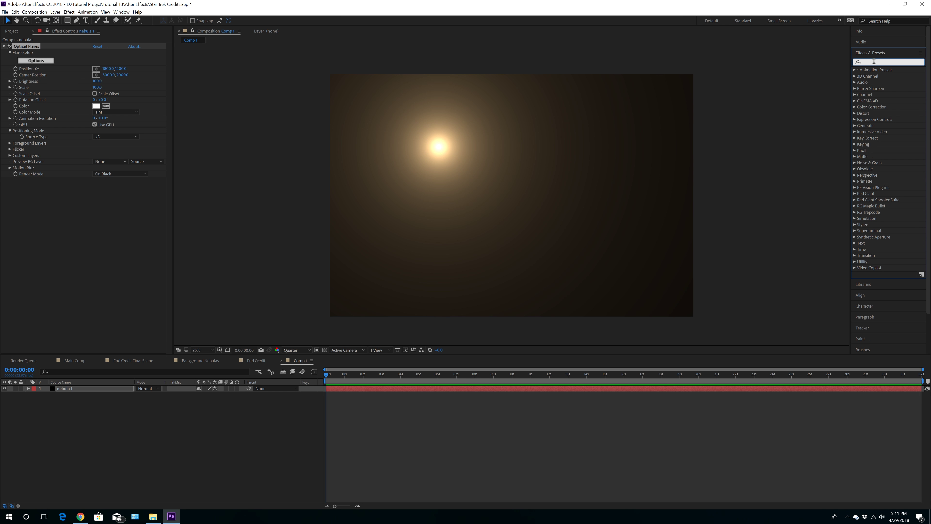
{"action": "type", "text": "di"}
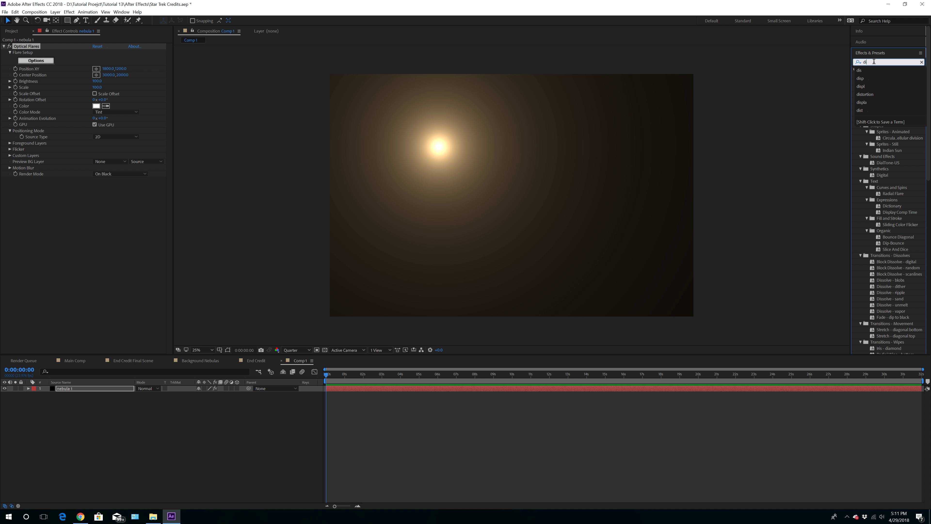
{"action": "type", "text": "st"}
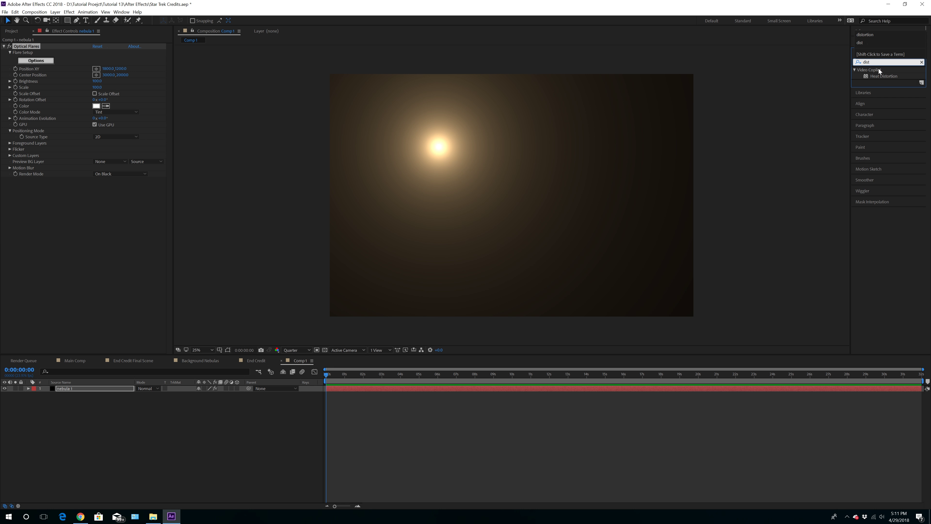
{"action": "key", "text": "BackSpace"}
{"action": "key", "text": "BackSpace"}
{"action": "type", "text": "p"}
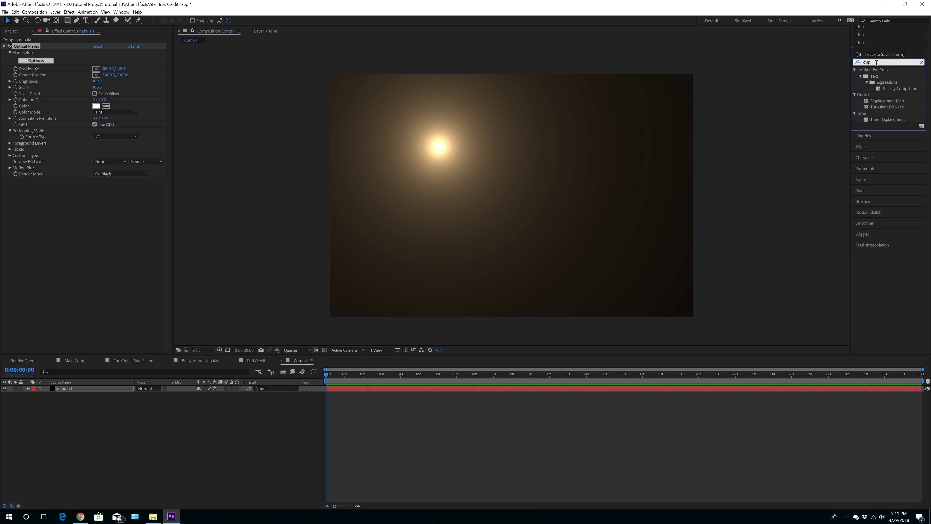
{"action": "left_click_drag", "start_coordinate": [884, 107], "coordinate": [535, 192]}
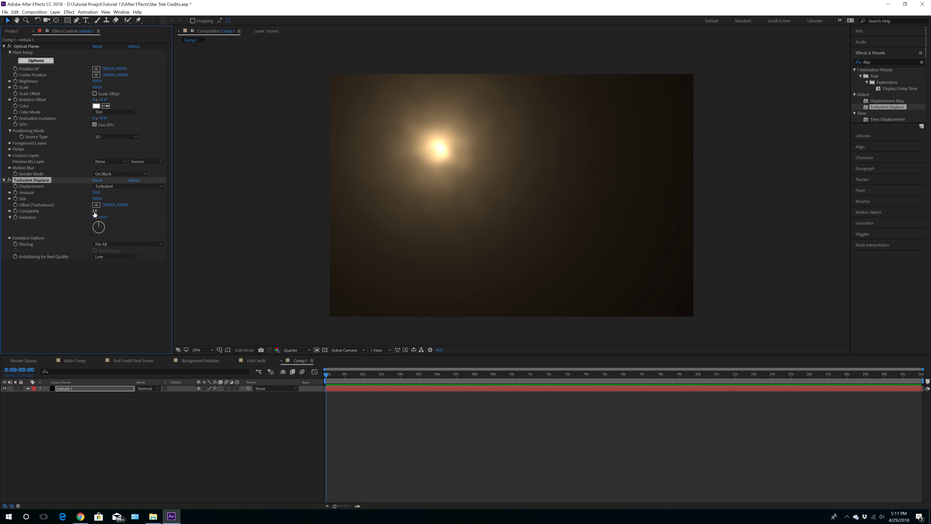
Set Turbulent Displace on nebula 1 to complexity 10, amount 200 and size 250
{"action": "left_click_drag", "start_coordinate": [95, 211], "coordinate": [243, 202]}
{"action": "left_click", "coordinate": [96, 192]}
{"action": "type", "text": "200"}
{"action": "left_click", "coordinate": [97, 199]}
{"action": "type", "text": "250"}
{"action": "key", "text": "Return"}
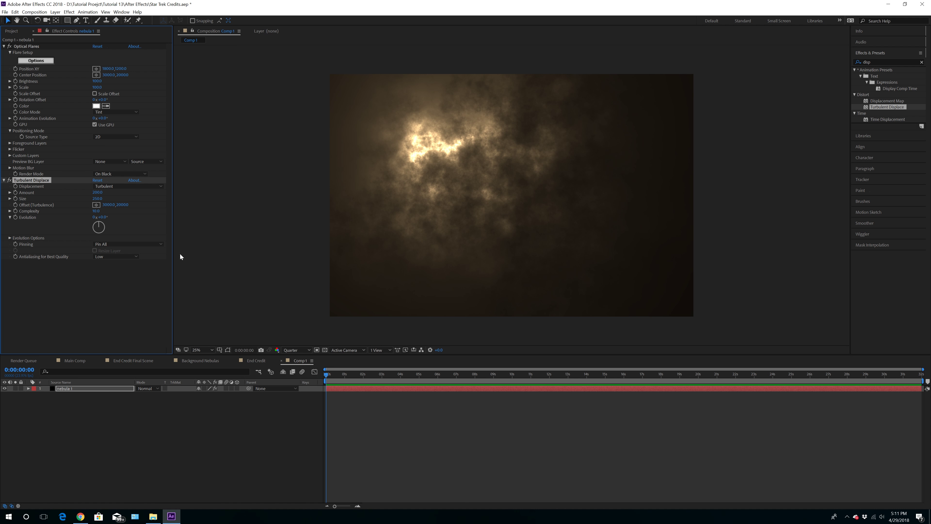
Move the nebula 1 flare closer to the image's upper-left corner and set the layer's blending mode to Screen
{"action": "left_click", "coordinate": [37, 46]}
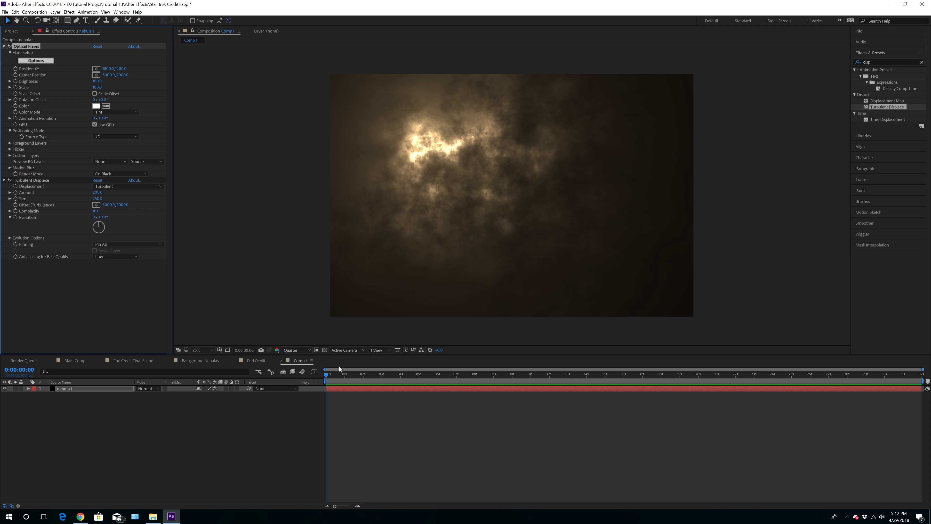
{"action": "left_click", "coordinate": [228, 350]}
{"action": "left_click_drag", "start_coordinate": [440, 147], "coordinate": [405, 124]}
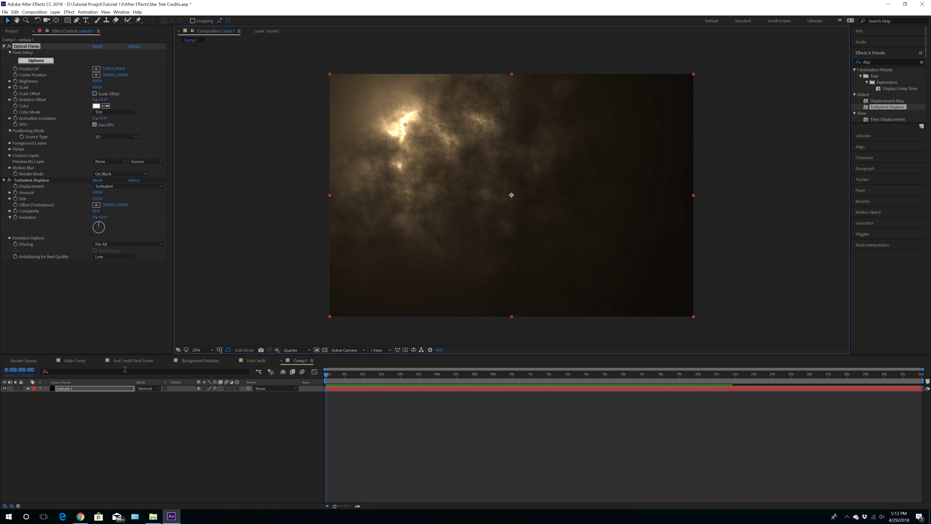
{"action": "left_click", "coordinate": [148, 388]}
{"action": "left_click", "coordinate": [153, 177]}
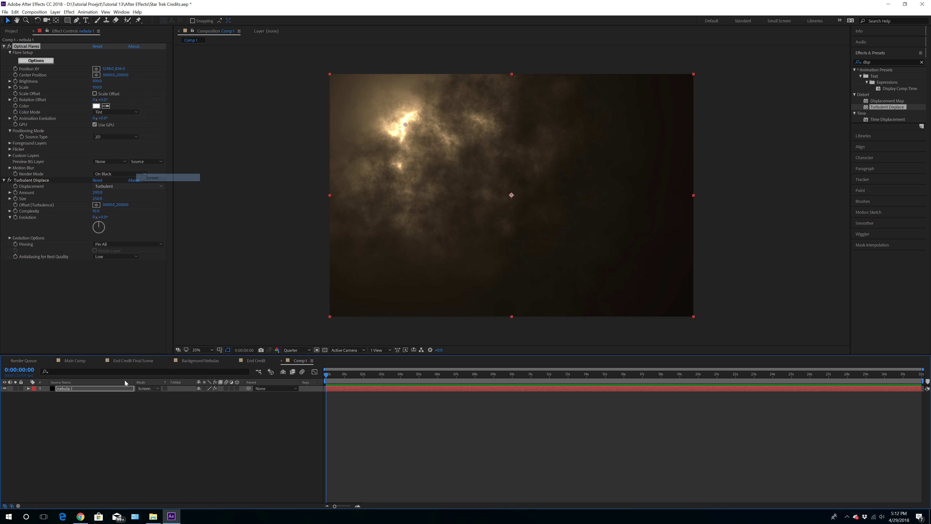
Duplicate nebula 1, move the copy's flare near the image's lower-right corner, and rename the copy "nebula 2"
{"action": "left_click", "coordinate": [107, 389]}
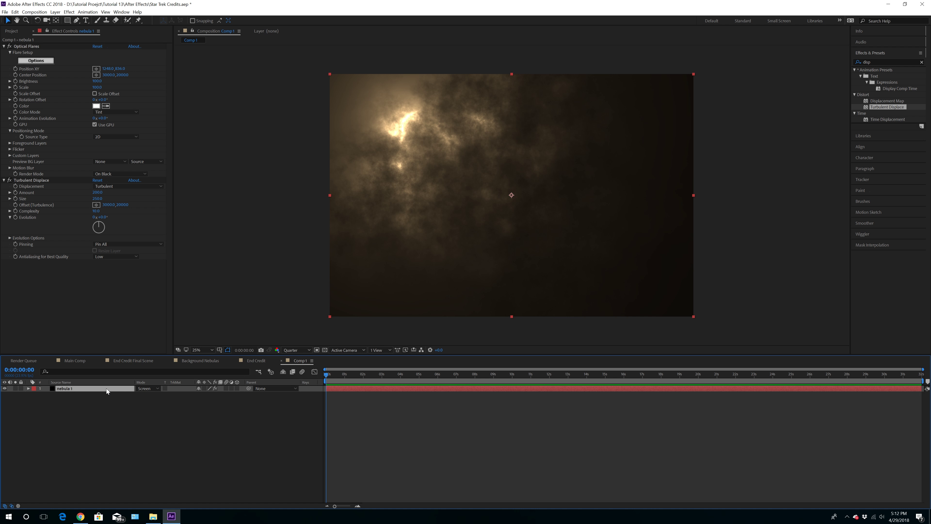
{"action": "key", "text": "ctrl+d"}
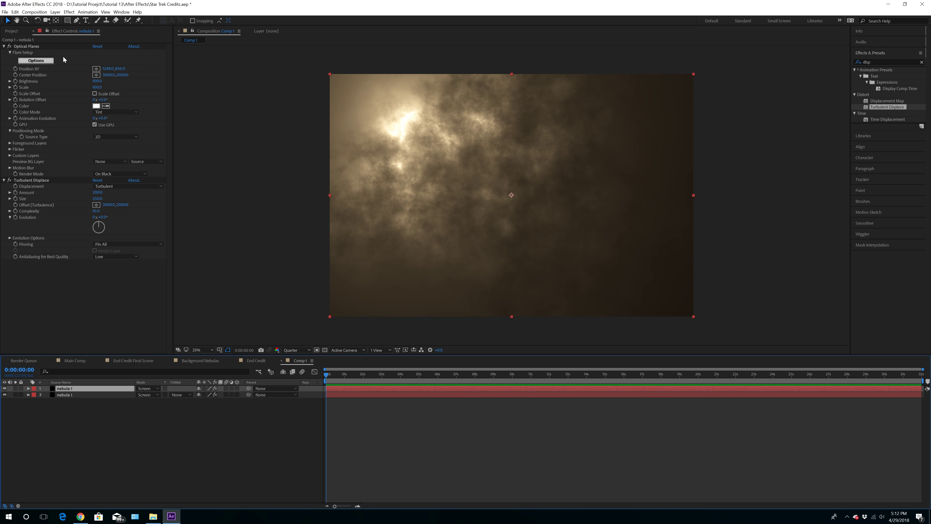
{"action": "left_click", "coordinate": [50, 48]}
{"action": "left_click_drag", "start_coordinate": [405, 124], "coordinate": [632, 274]}
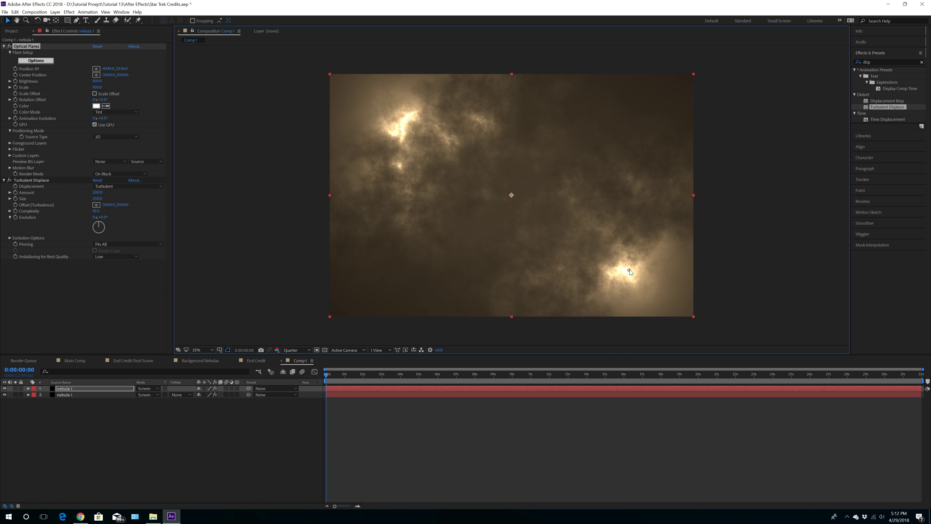
{"action": "left_click", "coordinate": [68, 388]}
{"action": "key", "text": "Return"}
{"action": "type", "text": "nebula 2"}
{"action": "key", "text": "Return"}
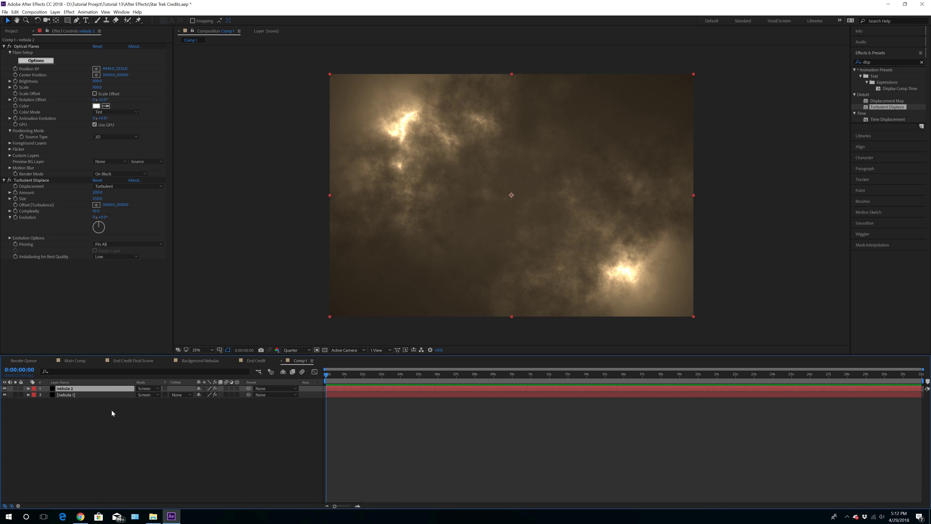
Tint the nebula 1 flare muted red, BD5454
{"action": "left_click", "coordinate": [81, 395]}
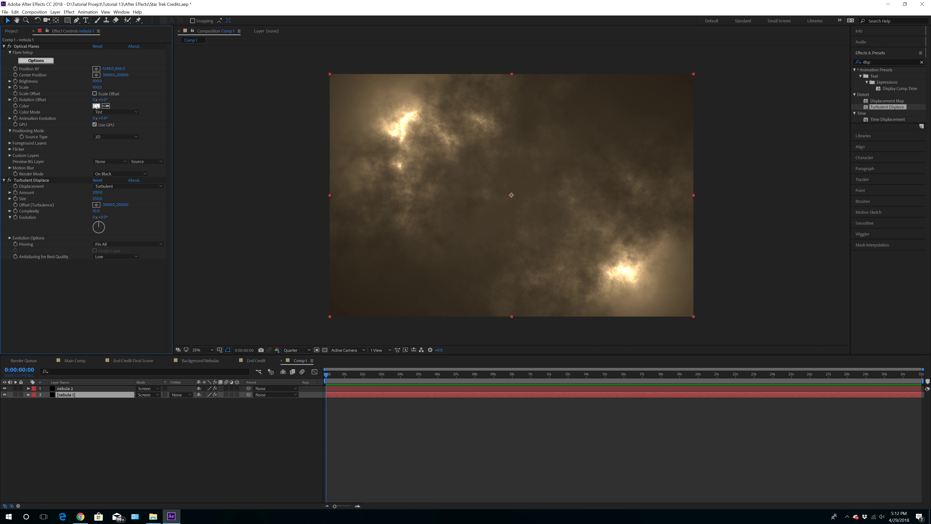
{"action": "left_click", "coordinate": [94, 107]}
{"action": "left_click", "coordinate": [147, 236]}
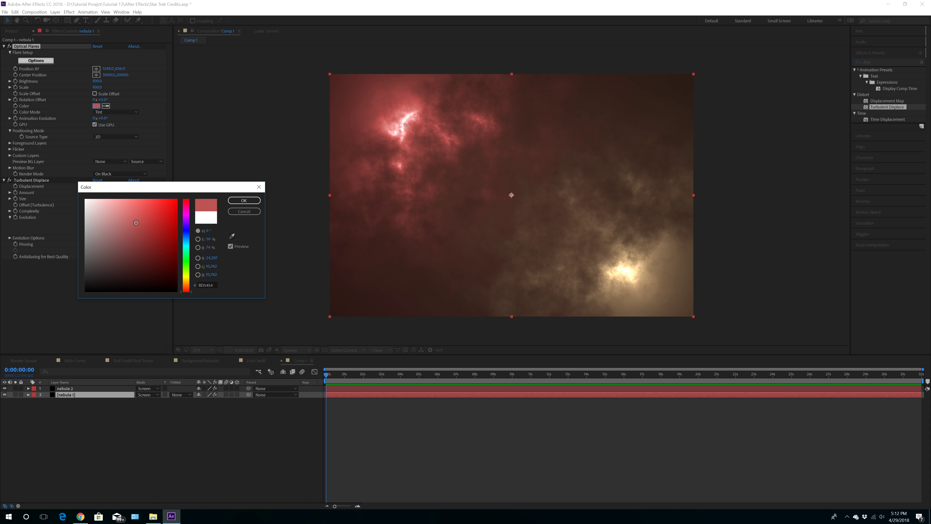
{"action": "left_click", "coordinate": [244, 200]}
Tint the nebula 2 flare a muted light teal-blue
{"action": "left_click", "coordinate": [100, 388]}
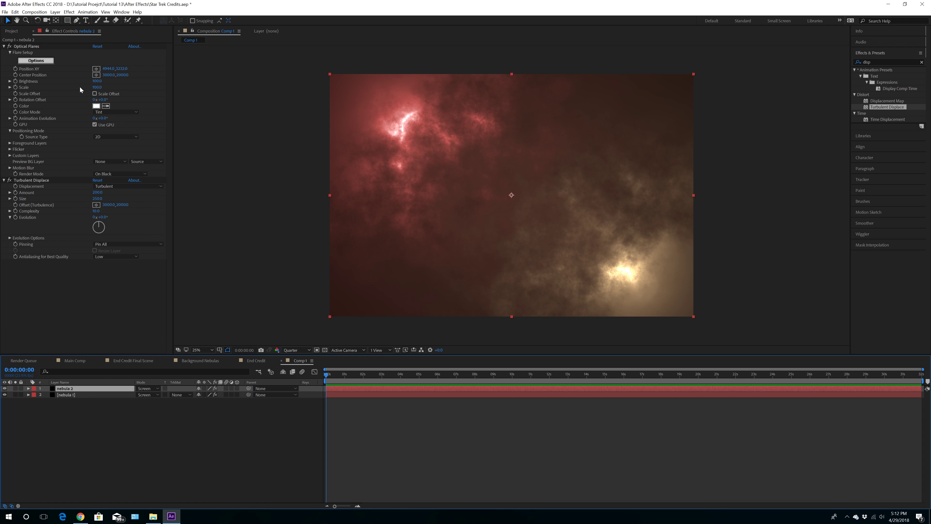
{"action": "left_click", "coordinate": [97, 106]}
{"action": "left_click_drag", "start_coordinate": [185, 257], "coordinate": [186, 243]}
{"action": "left_click_drag", "start_coordinate": [135, 214], "coordinate": [126, 222]}
{"action": "left_click", "coordinate": [244, 200]}
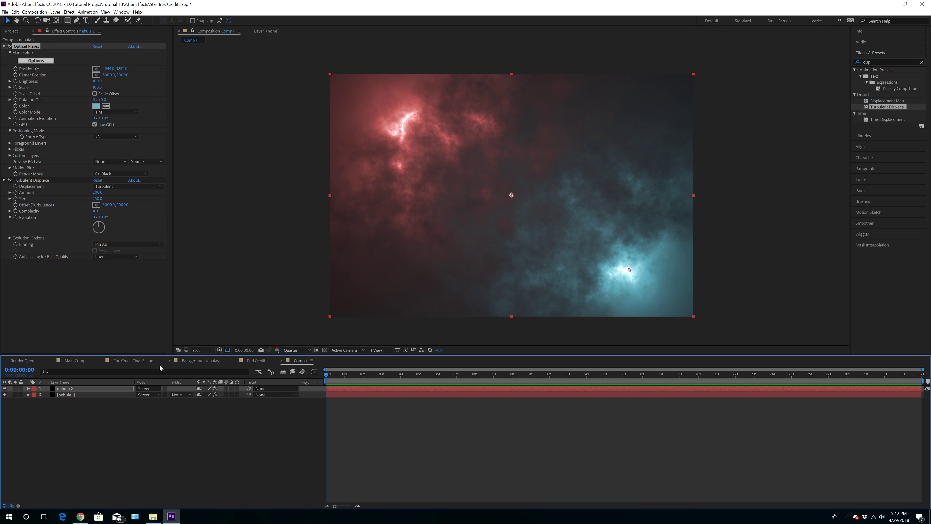
Return to the End Credit composition and rename Comp 1 as "Nebulas" in the project
{"action": "left_click", "coordinate": [256, 361]}
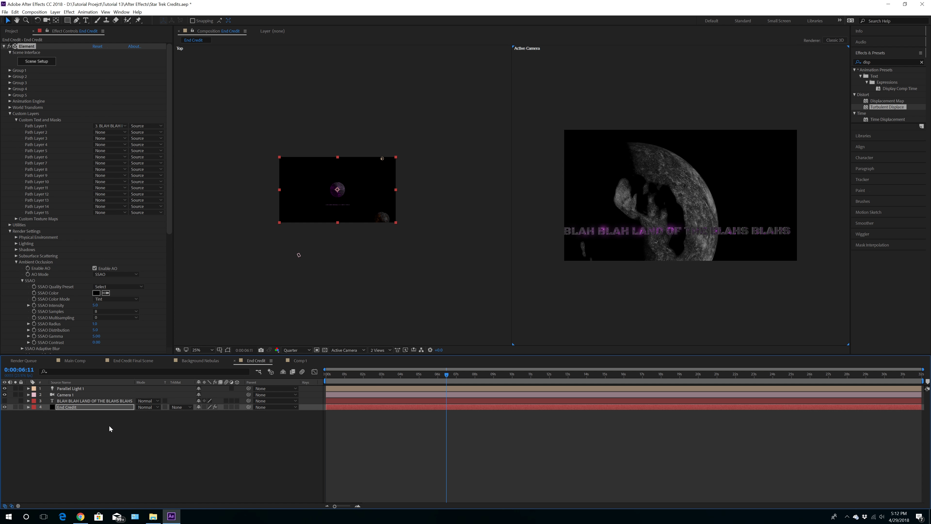
{"action": "left_click", "coordinate": [11, 31]}
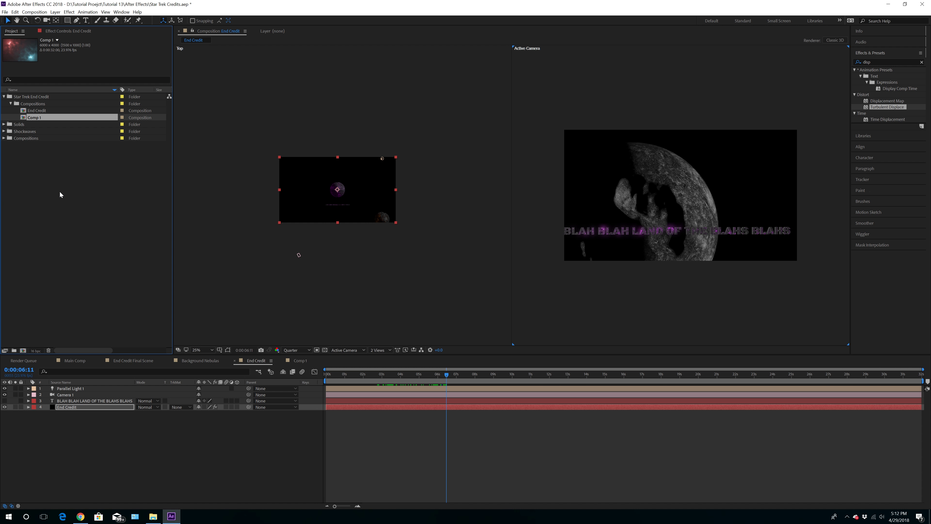
{"action": "key", "text": "Return"}
{"action": "type", "text": "Nebulas"}
{"action": "key", "text": "Return"}
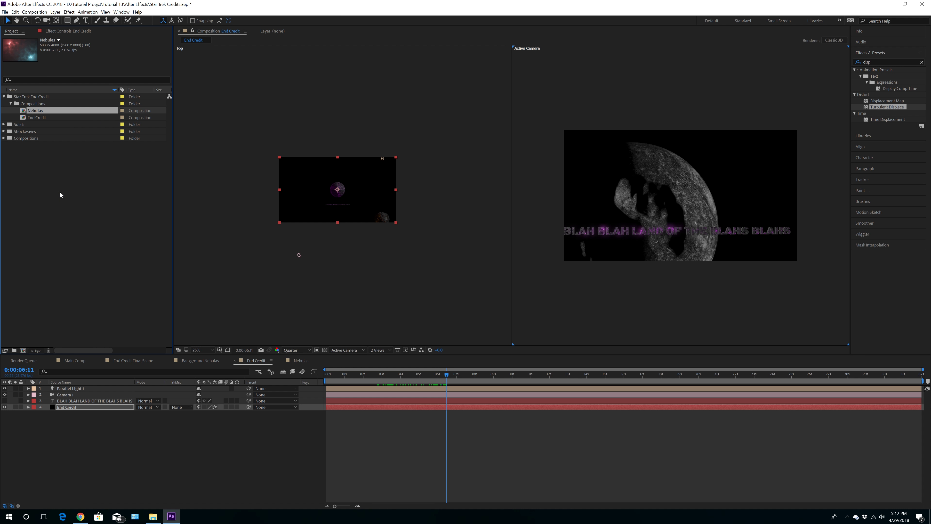
Add the Nebulas composition to End Credit as the lowest layer, beneath the End Credit solid
{"action": "left_click_drag", "start_coordinate": [38, 110], "coordinate": [64, 410]}
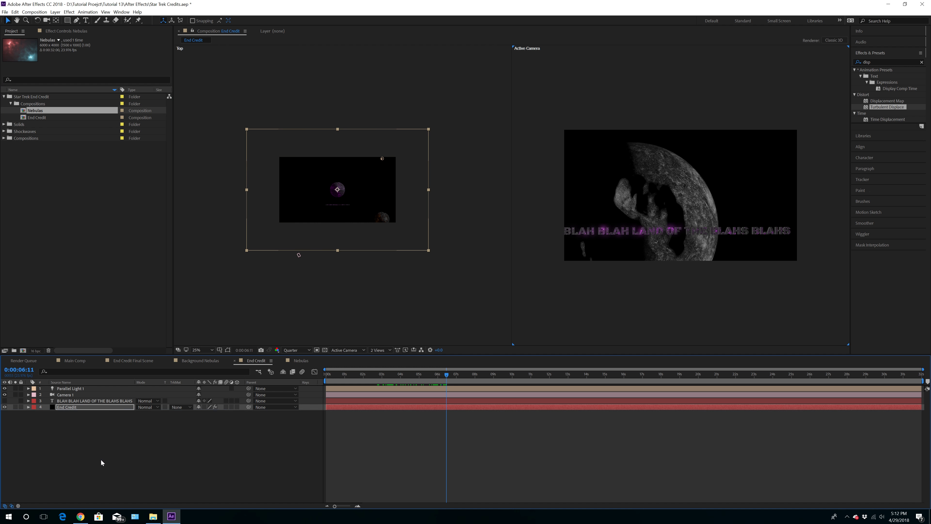
{"action": "key", "text": "comma"}
{"action": "key", "text": "comma"}
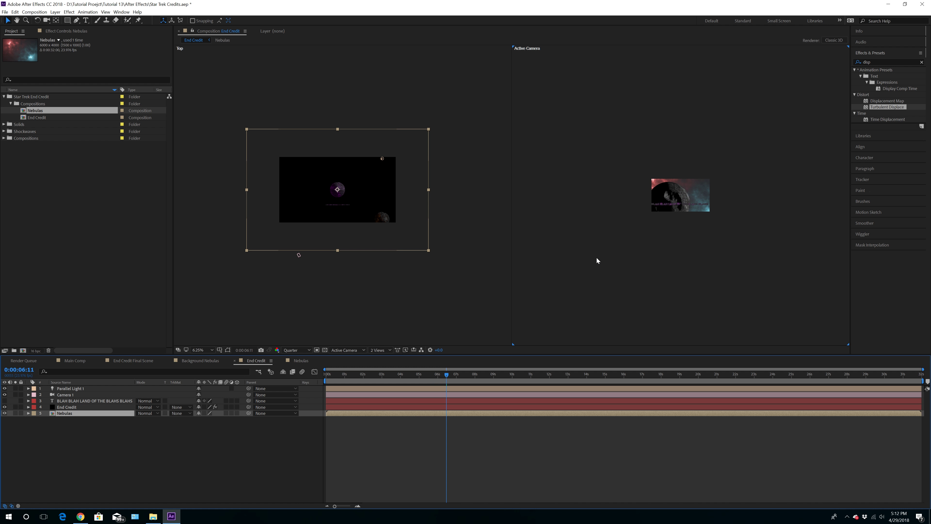
{"action": "key", "text": "period"}
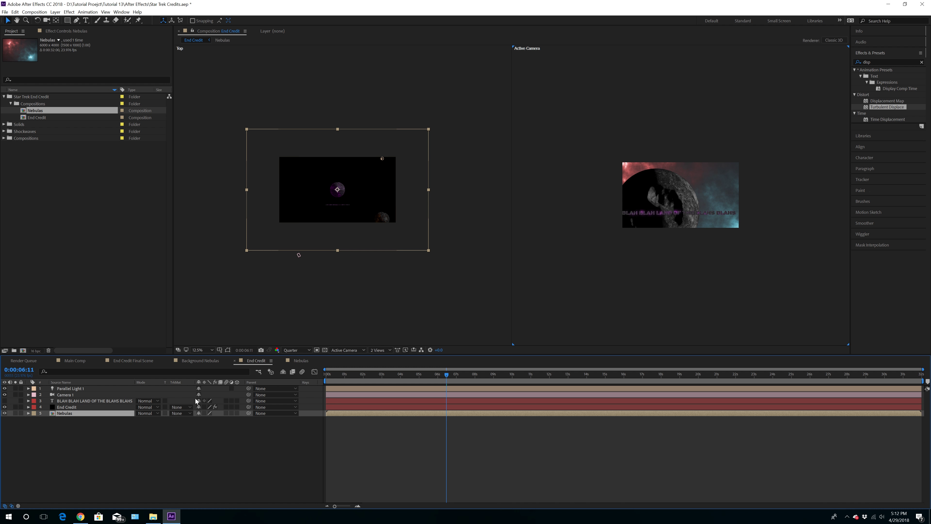
Try a smaller scale on the Nebulas layer, and restore it to 100%
{"action": "left_click", "coordinate": [246, 252]}
{"action": "left_click", "coordinate": [64, 414]}
{"action": "key", "text": "s"}
{"action": "left_click_drag", "start_coordinate": [208, 419], "coordinate": [199, 419]}
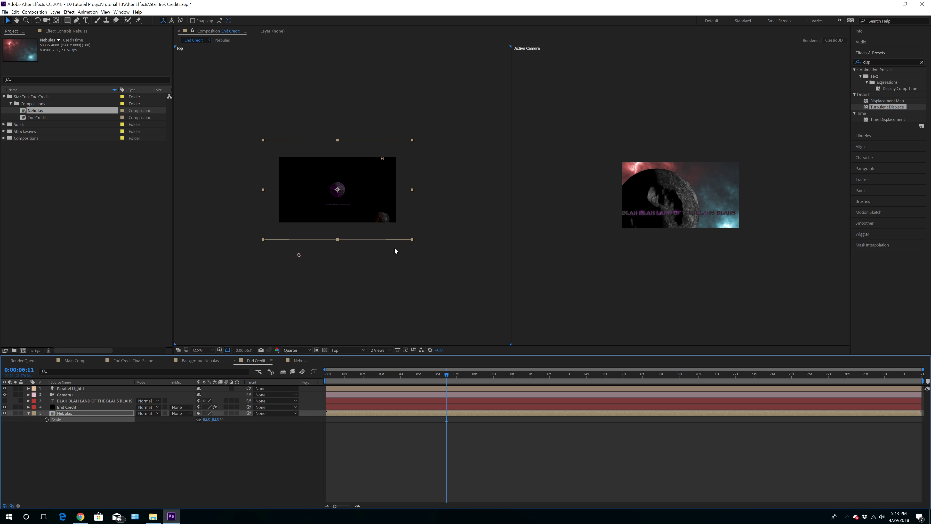
{"action": "left_click", "coordinate": [207, 419]}
{"action": "type", "text": "100"}
{"action": "key", "text": "Return"}
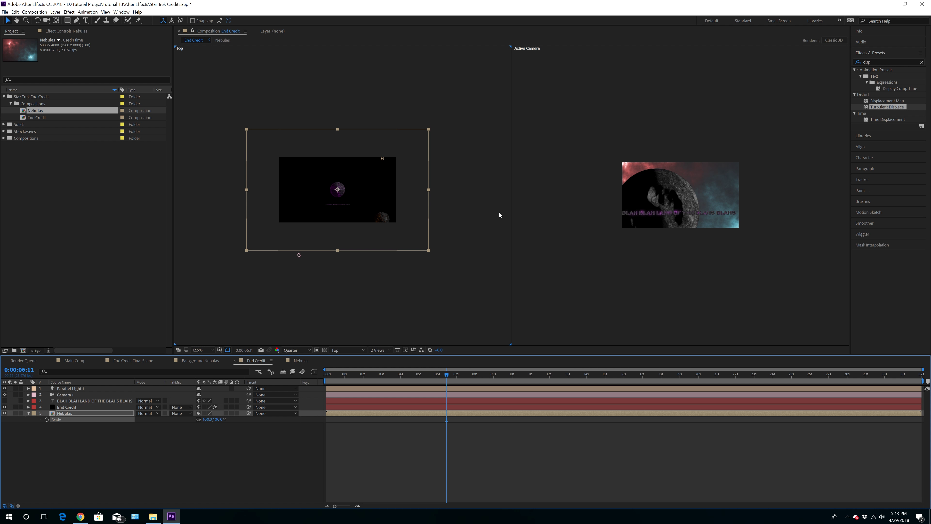
Show the composition in a single Active Camera view at 50% magnification with Full preview resolution
{"action": "left_click", "coordinate": [372, 350]}
{"action": "left_click", "coordinate": [377, 358]}
{"action": "key", "text": "period"}
{"action": "key", "text": "period"}
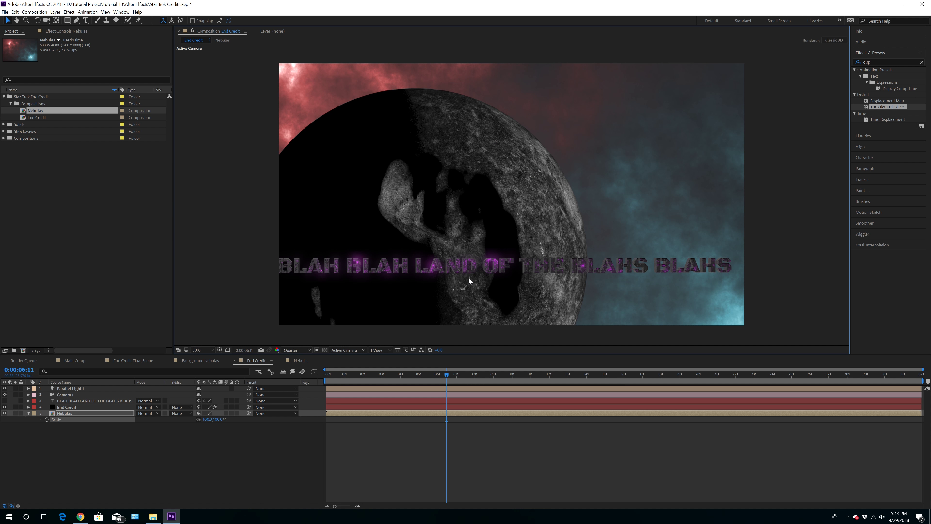
{"action": "left_click", "coordinate": [297, 349]}
{"action": "left_click", "coordinate": [289, 357]}
Set the preview resolution to Half and add a scale keyframe to the Nebulas layer at 2 seconds
{"action": "key", "text": "Home"}
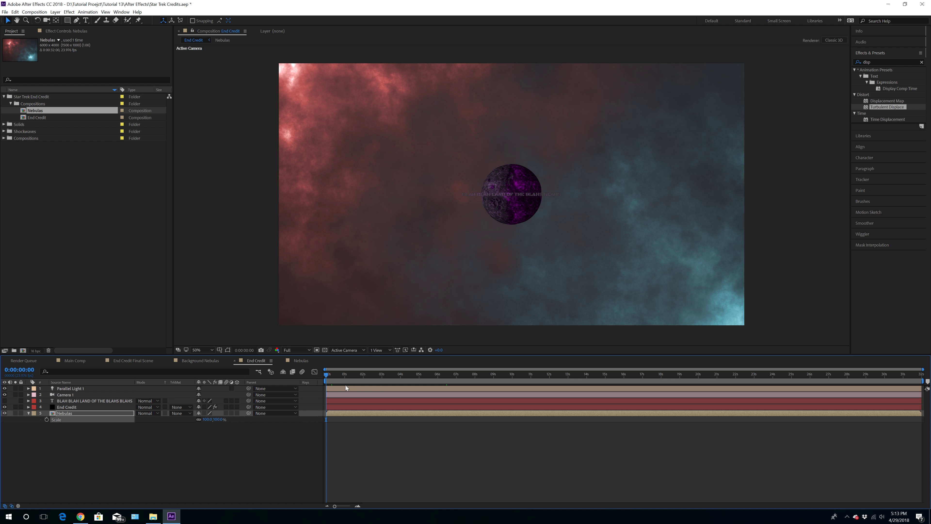
{"action": "left_click_drag", "start_coordinate": [328, 375], "coordinate": [367, 382]}
{"action": "left_click", "coordinate": [295, 350]}
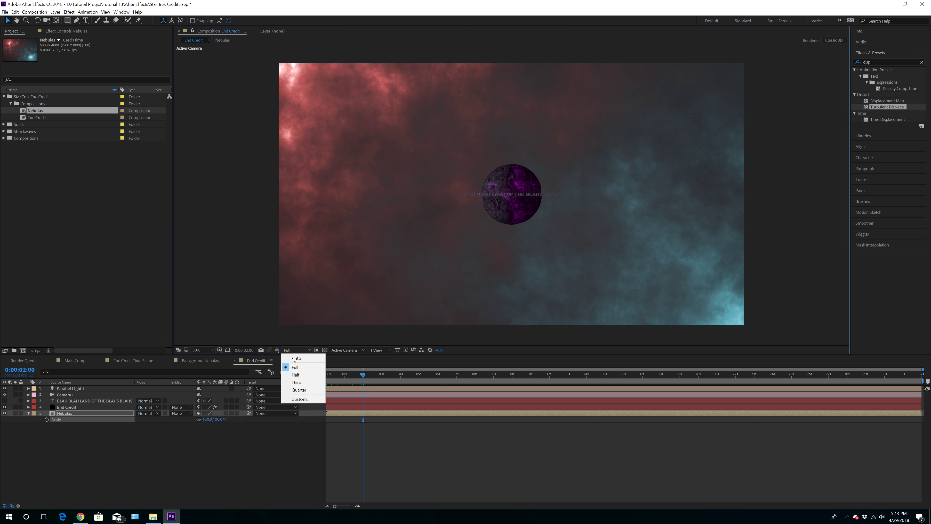
{"action": "left_click", "coordinate": [295, 375]}
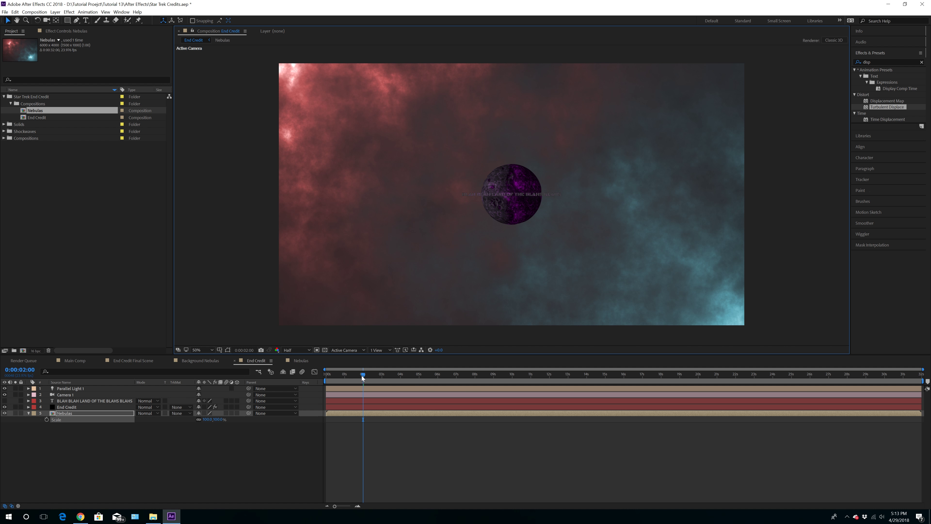
{"action": "mouse_move", "coordinate": [366, 376]}
{"action": "left_mouse_down"}
{"action": "mouse_move", "coordinate": [397, 381]}
{"action": "mouse_move", "coordinate": [362, 384]}
{"action": "left_mouse_up"}
{"action": "key", "text": "Page_Up"}
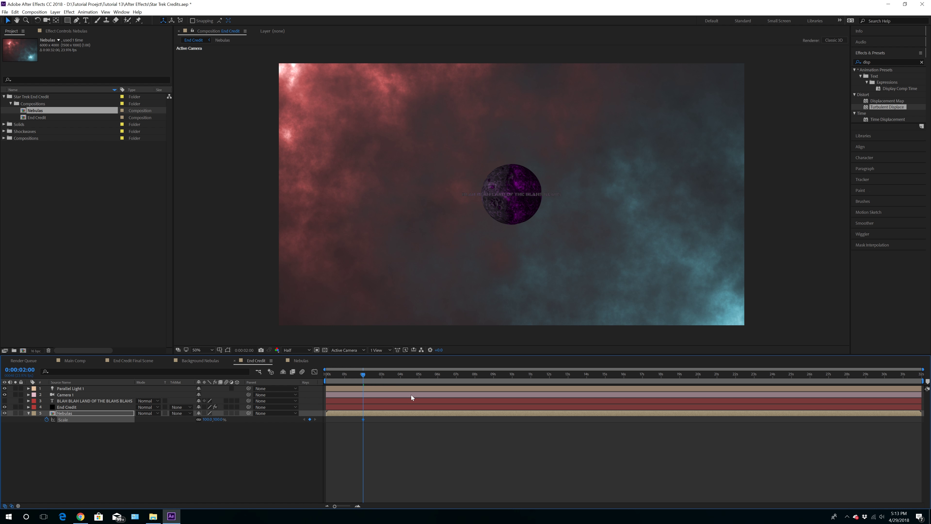
Change the Nebulas layer's scale at 3 seconds and add another scale keyframe at 5 seconds
{"action": "left_click_drag", "start_coordinate": [363, 378], "coordinate": [382, 381]}
{"action": "left_click", "coordinate": [207, 419]}
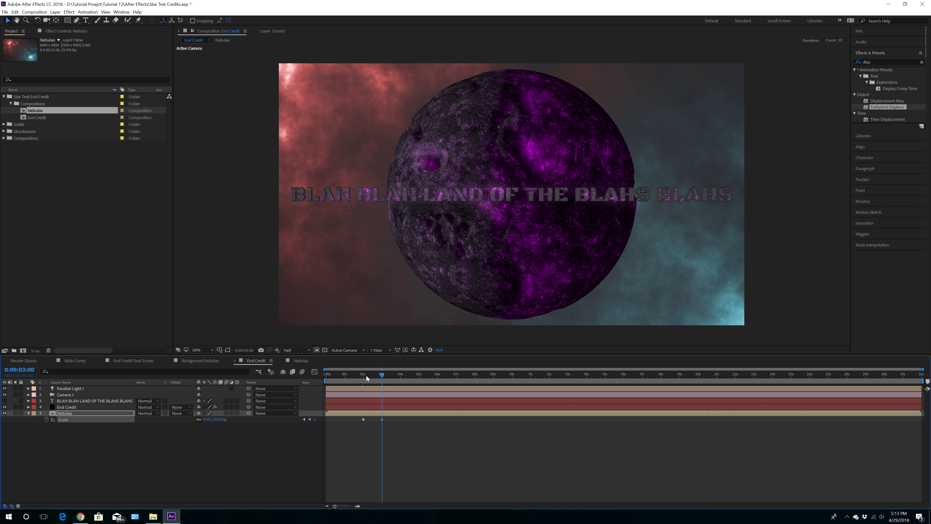
{"action": "mouse_move", "coordinate": [382, 378]}
{"action": "left_mouse_down"}
{"action": "mouse_move", "coordinate": [326, 381]}
{"action": "mouse_move", "coordinate": [381, 389]}
{"action": "left_mouse_up"}
{"action": "left_click_drag", "start_coordinate": [384, 376], "coordinate": [419, 383]}
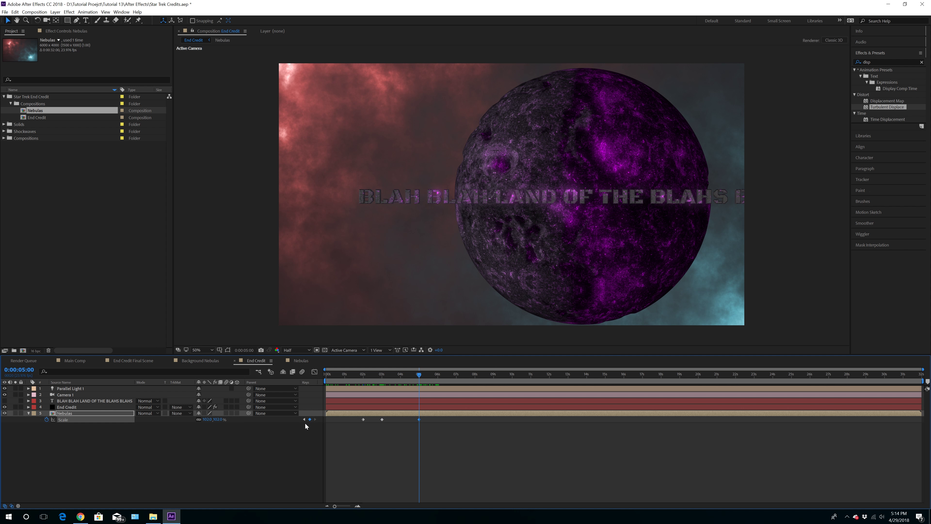
Undo the Nebulas layer's scale keyframe at 5 seconds
{"action": "left_click_drag", "start_coordinate": [420, 376], "coordinate": [437, 380]}
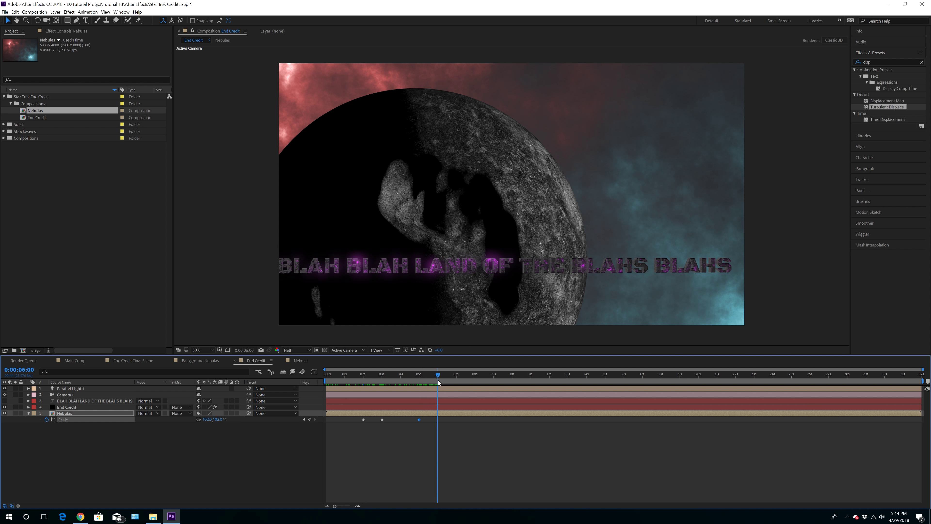
{"action": "left_click", "coordinate": [89, 414]}
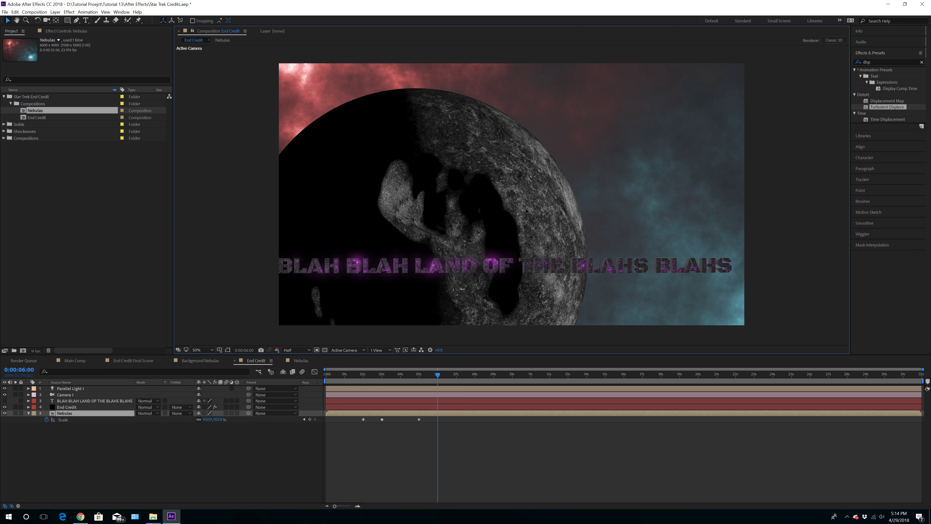
{"action": "key", "text": "Return"}
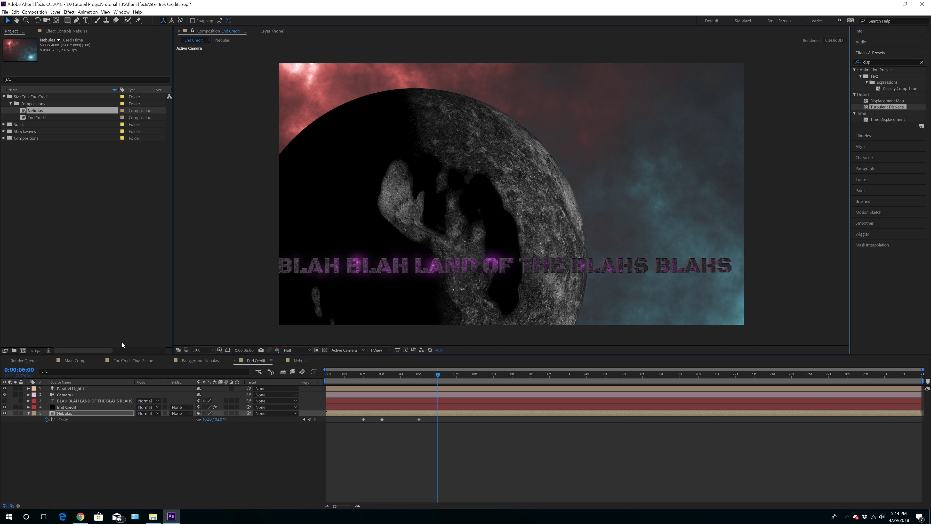
{"action": "left_click", "coordinate": [15, 12]}
{"action": "left_click", "coordinate": [15, 12]}
{"action": "left_click", "coordinate": [15, 11]}
{"action": "left_click", "coordinate": [17, 20]}
Add a position keyframe to the Nebulas layer at 5 seconds, and move the layer horizontally to 2112, 1080 at 6 seconds
{"action": "left_click", "coordinate": [74, 413]}
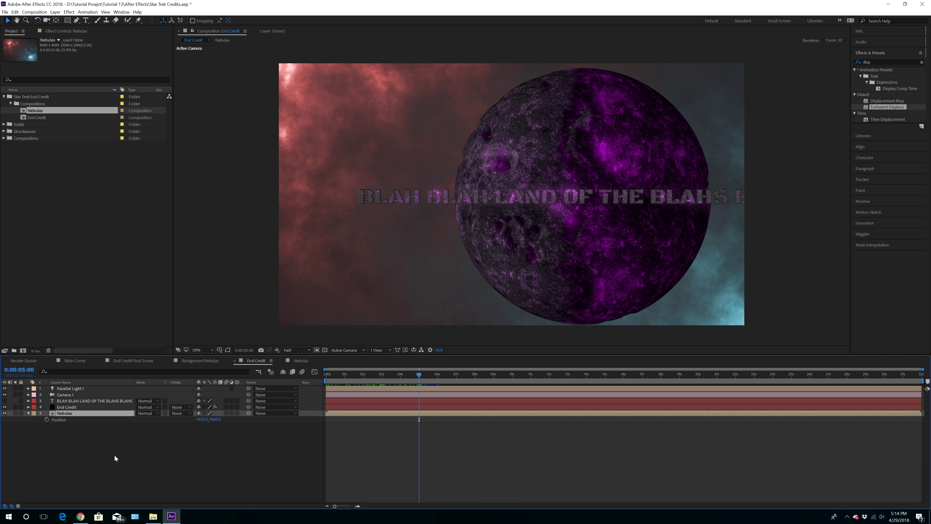
{"action": "left_click", "coordinate": [47, 420]}
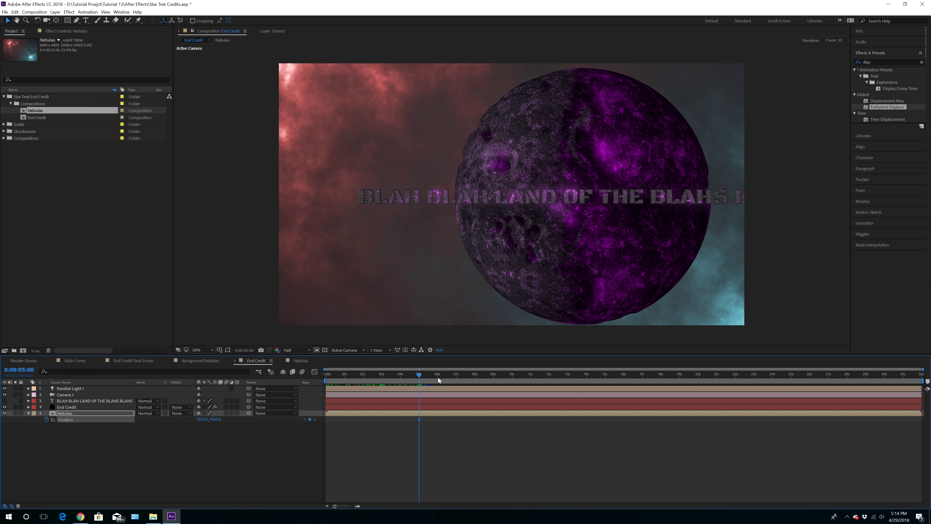
{"action": "left_click", "coordinate": [439, 378]}
{"action": "left_click_drag", "start_coordinate": [491, 214], "coordinate": [518, 245]}
Add a Nebulas position keyframe at 8 seconds and shift the layer to 2216, 1080 at 9 seconds
{"action": "left_click_drag", "start_coordinate": [439, 375], "coordinate": [475, 394]}
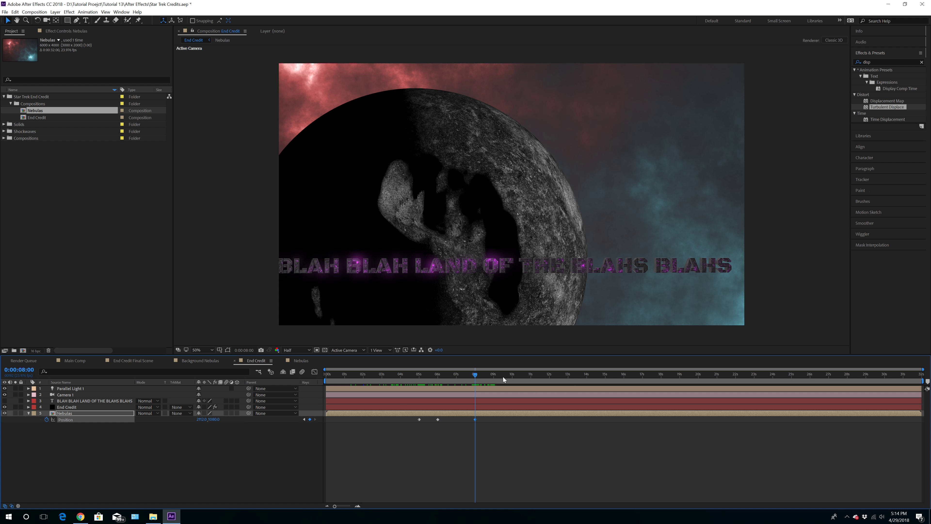
{"action": "left_click_drag", "start_coordinate": [473, 373], "coordinate": [494, 379]}
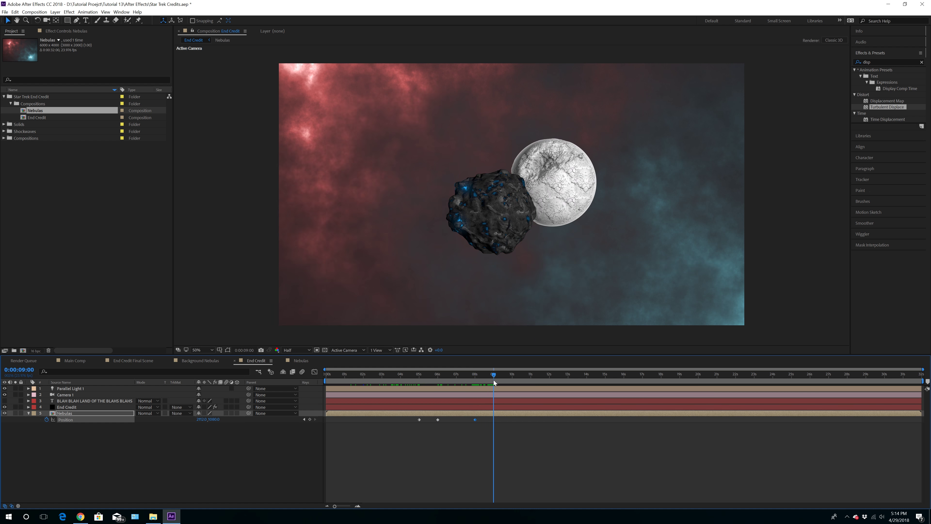
{"action": "left_click_drag", "start_coordinate": [419, 226], "coordinate": [460, 236]}
{"action": "mouse_move", "coordinate": [493, 377]}
{"action": "left_mouse_down"}
{"action": "mouse_move", "coordinate": [513, 381]}
{"action": "mouse_move", "coordinate": [494, 384]}
{"action": "left_mouse_up"}
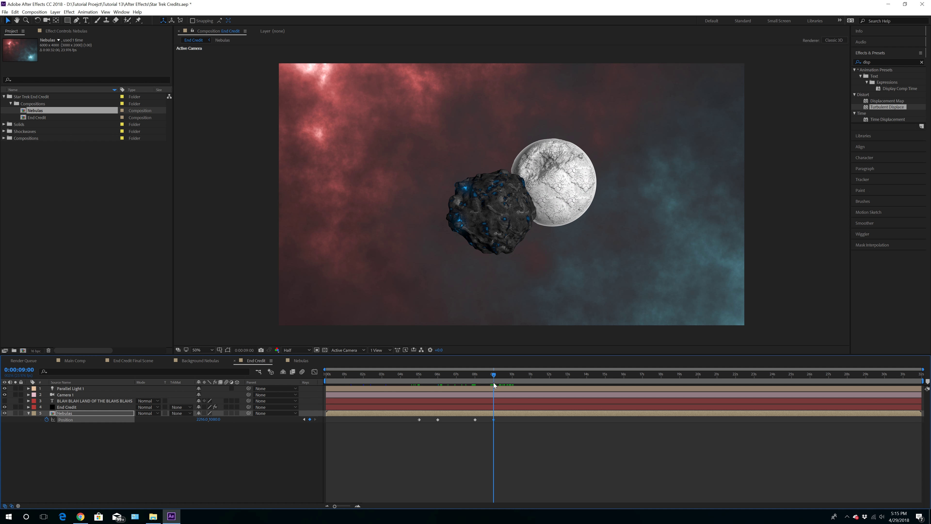
Add a scale keyframe to the Nebulas layer at 9 seconds and set its scale to 104% at 10 seconds
{"action": "left_click", "coordinate": [92, 412]}
{"action": "key", "text": "s"}
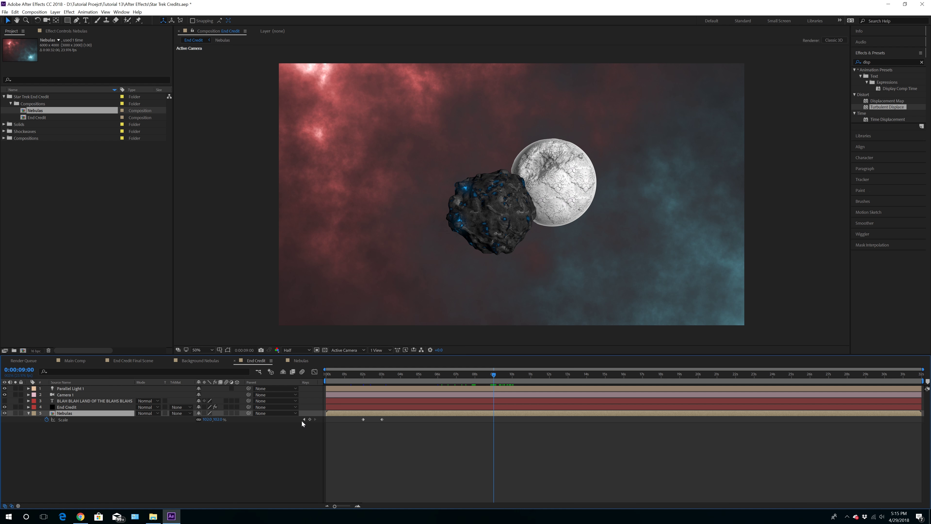
{"action": "left_click", "coordinate": [310, 419]}
{"action": "left_click_drag", "start_coordinate": [489, 383], "coordinate": [511, 383]}
{"action": "left_click", "coordinate": [206, 419]}
{"action": "type", "text": "103"}
{"action": "key", "text": "Return"}
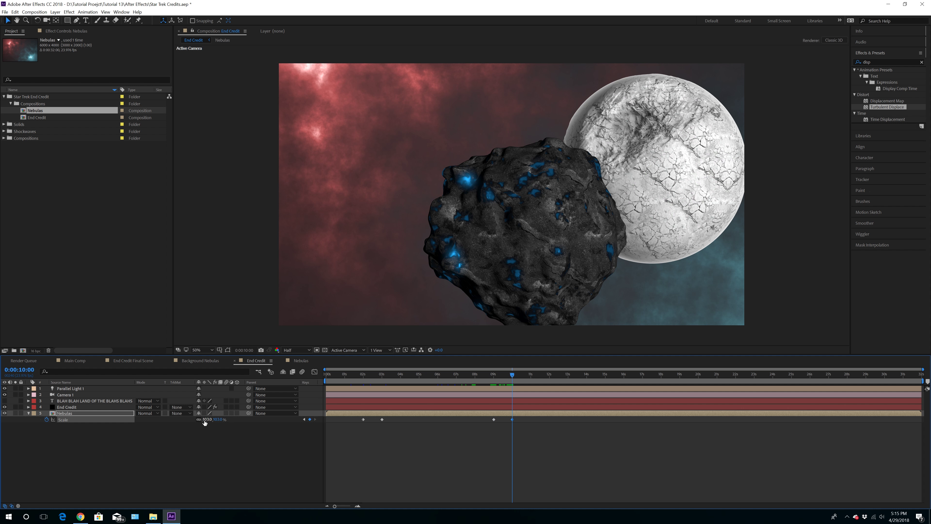
{"action": "left_click_drag", "start_coordinate": [339, 374], "coordinate": [512, 398]}
{"action": "key", "text": "Return"}
Add a Nebulas position keyframe at about 12 seconds and move the layer to 2058, 1318 at 13 seconds
{"action": "left_click_drag", "start_coordinate": [513, 377], "coordinate": [551, 410]}
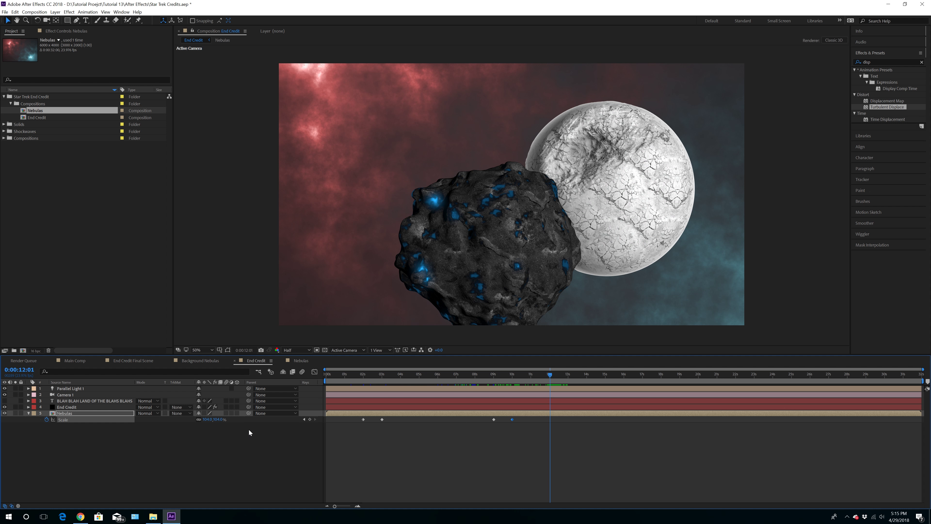
{"action": "left_click", "coordinate": [73, 411]}
{"action": "key", "text": "p"}
{"action": "left_click", "coordinate": [310, 420]}
{"action": "left_click_drag", "start_coordinate": [556, 378], "coordinate": [568, 382]}
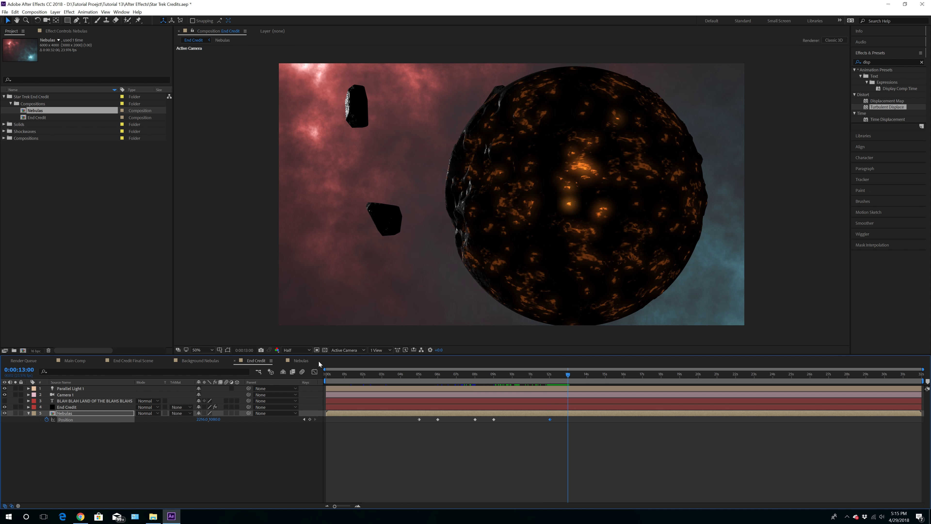
{"action": "left_click_drag", "start_coordinate": [669, 202], "coordinate": [561, 217]}
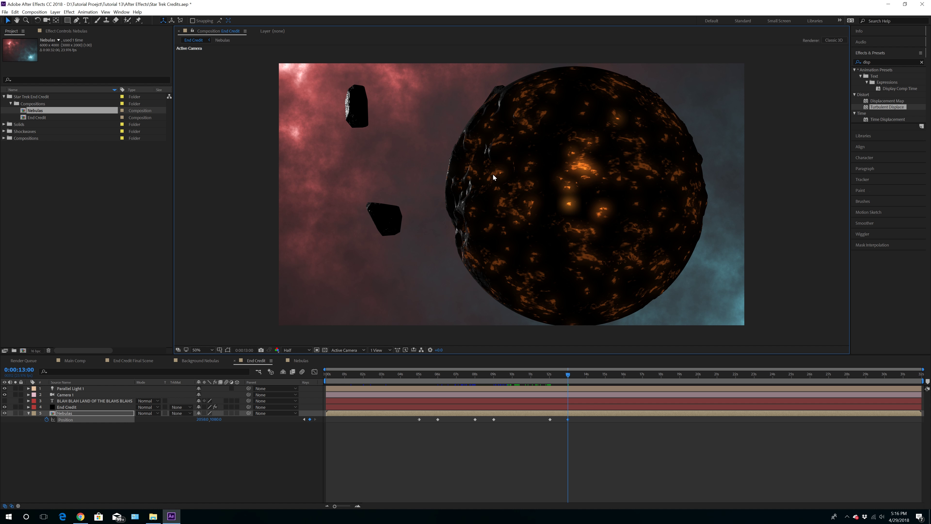
{"action": "left_click_drag", "start_coordinate": [492, 179], "coordinate": [488, 206]}
Set the preview resolution to Quarter and play the End Credit animation from the start
{"action": "mouse_move", "coordinate": [567, 376]}
{"action": "left_mouse_down"}
{"action": "mouse_move", "coordinate": [549, 385]}
{"action": "mouse_move", "coordinate": [567, 382]}
{"action": "left_mouse_up"}
{"action": "key", "text": "space"}
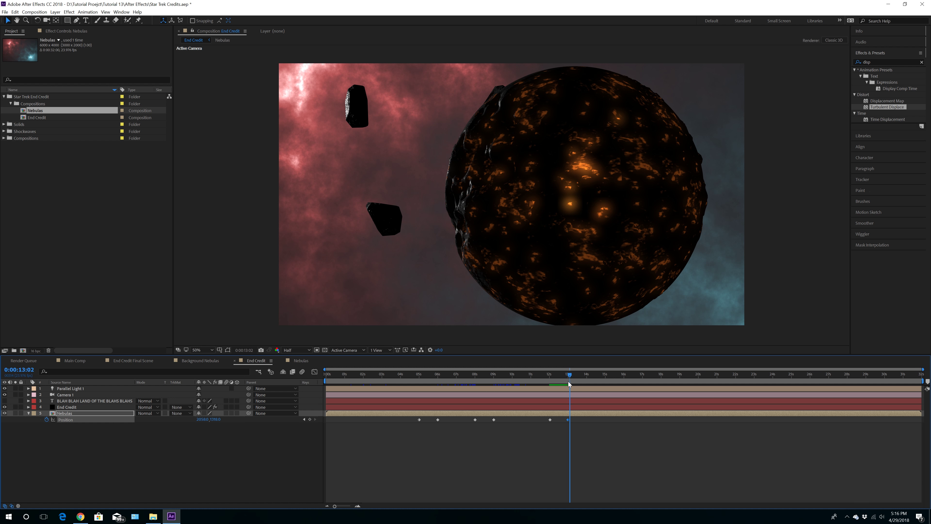
{"action": "left_click_drag", "start_coordinate": [570, 382], "coordinate": [294, 405]}
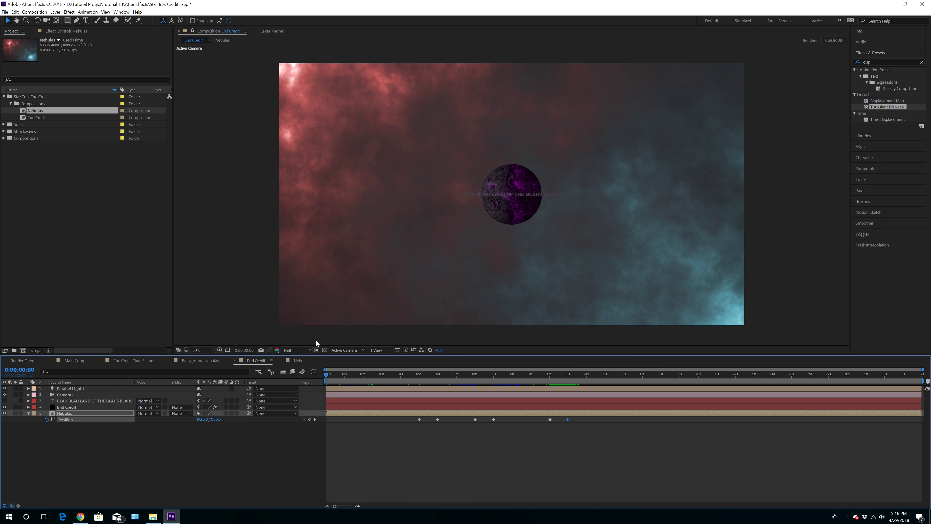
{"action": "left_click", "coordinate": [291, 350]}
{"action": "left_click", "coordinate": [306, 391]}
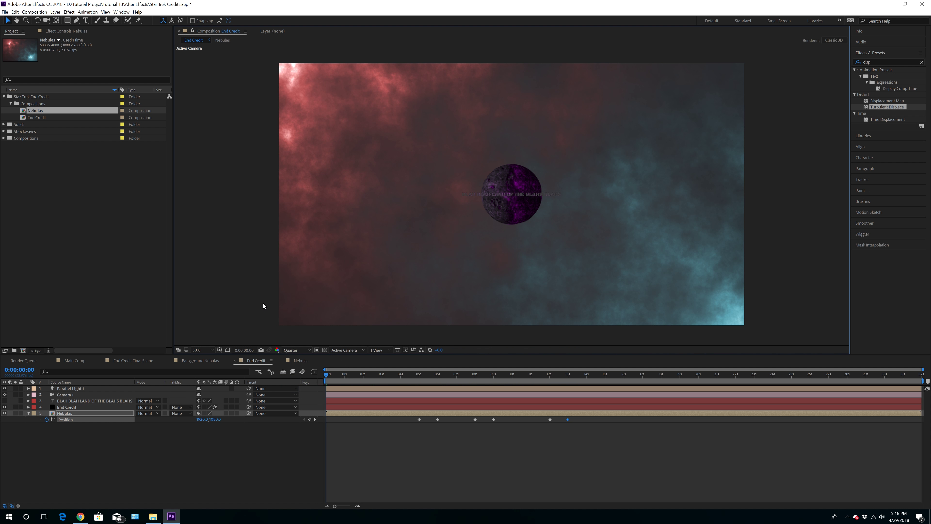
{"action": "key", "text": "space"}
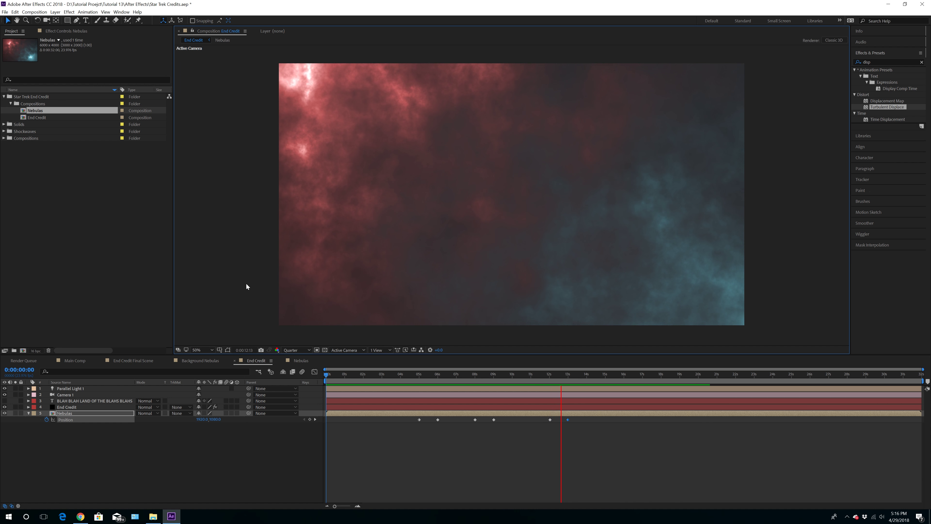
{"action": "key", "text": "space"}
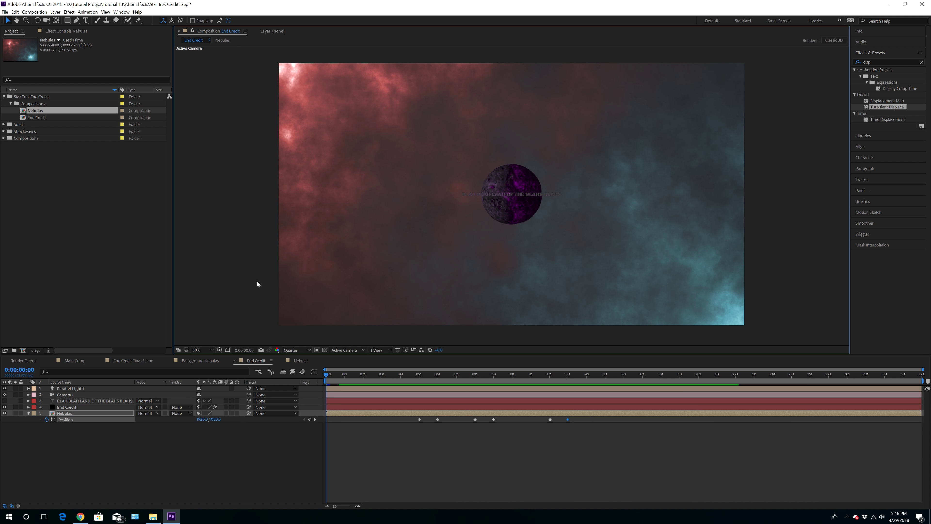
Apply Easy Ease In to the Nebulas position keyframes at 6, 9 and 13 seconds
{"action": "left_click_drag", "start_coordinate": [328, 376], "coordinate": [494, 421]}
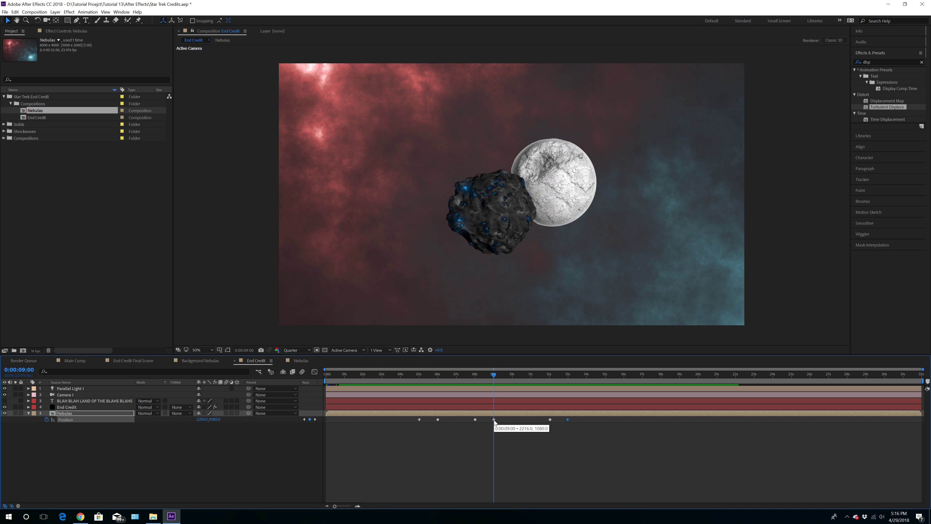
{"action": "left_click_drag", "start_coordinate": [425, 376], "coordinate": [438, 382]}
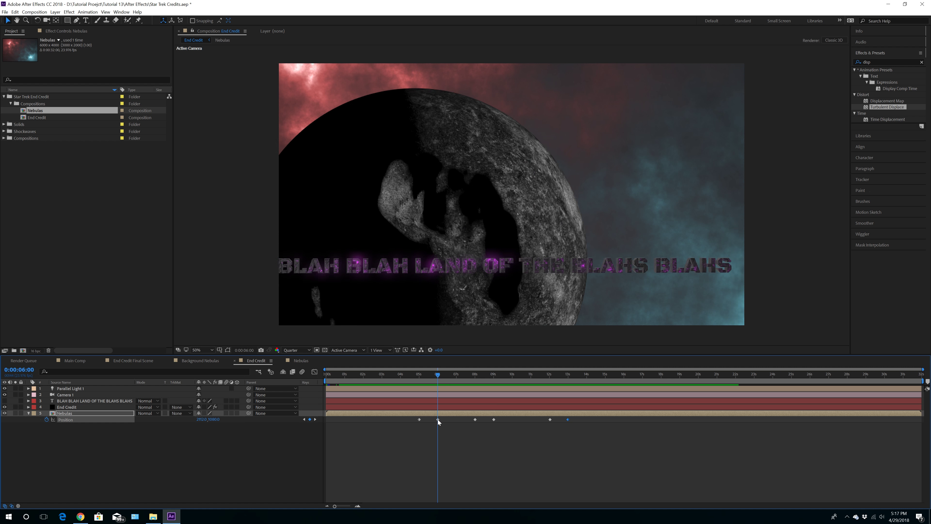
{"action": "left_click", "coordinate": [494, 419], "text": "ctrl"}
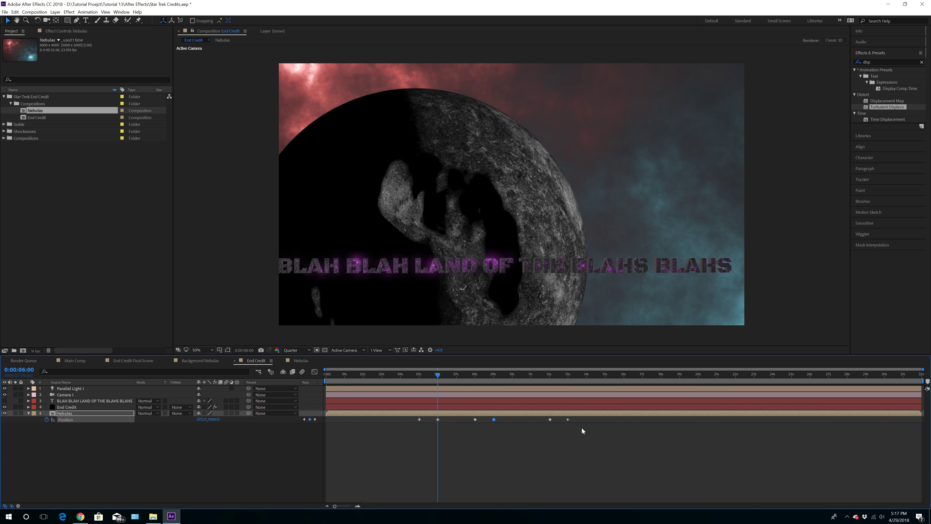
{"action": "left_click", "coordinate": [494, 419], "text": "ctrl"}
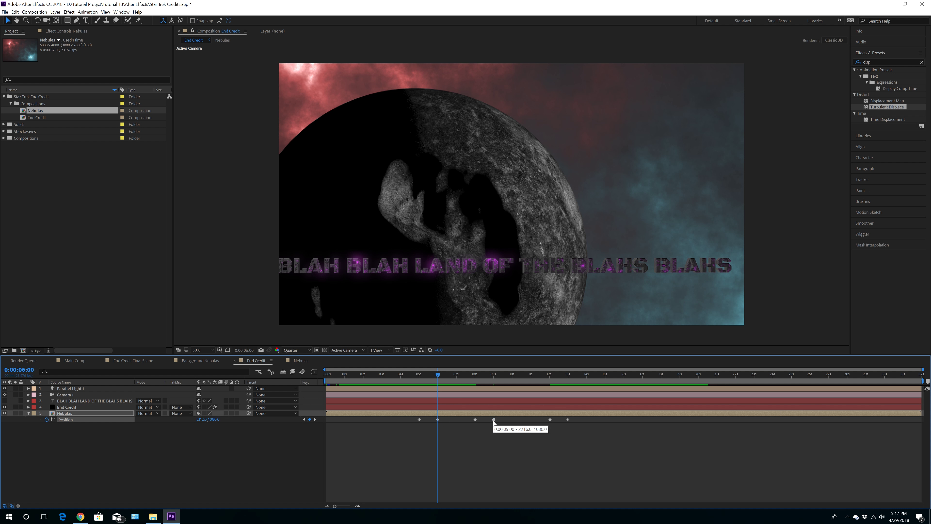
{"action": "left_click", "coordinate": [438, 419], "text": "shift"}
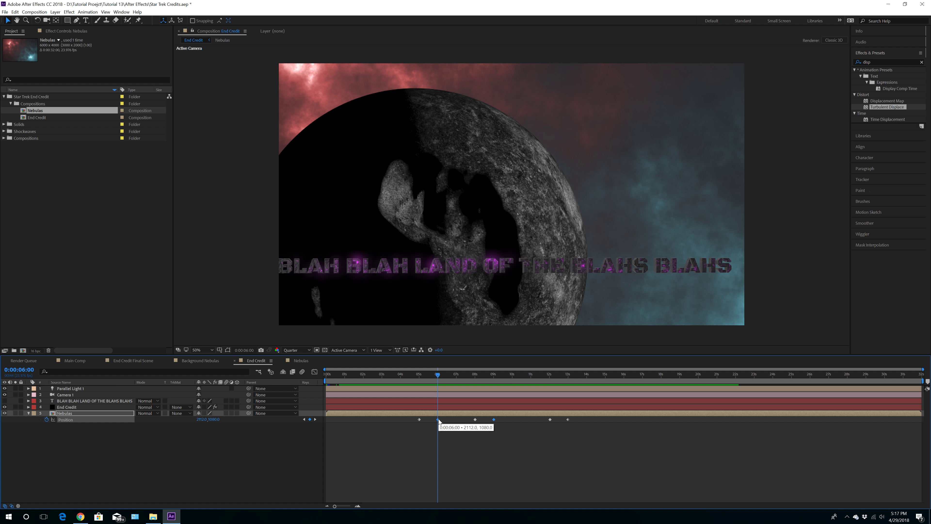
{"action": "right_click", "coordinate": [569, 421]}
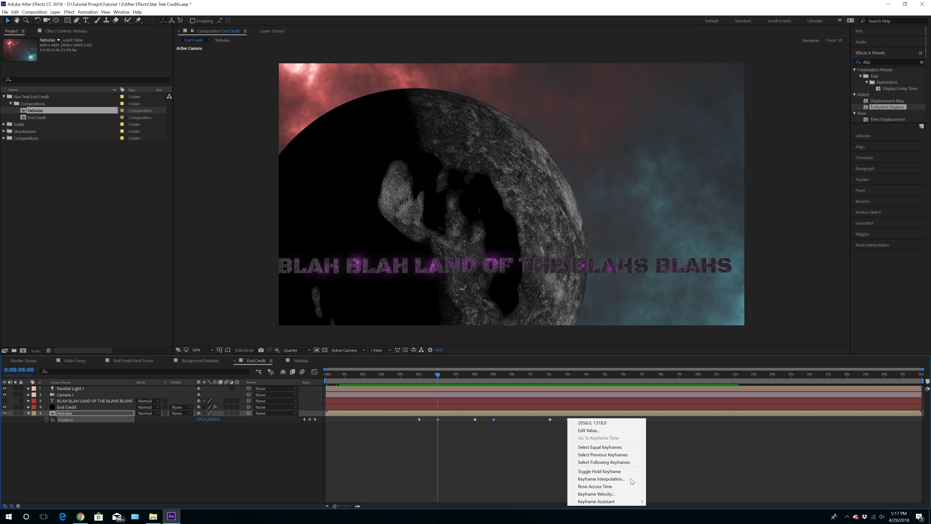
{"action": "mouse_move", "coordinate": [612, 502]}
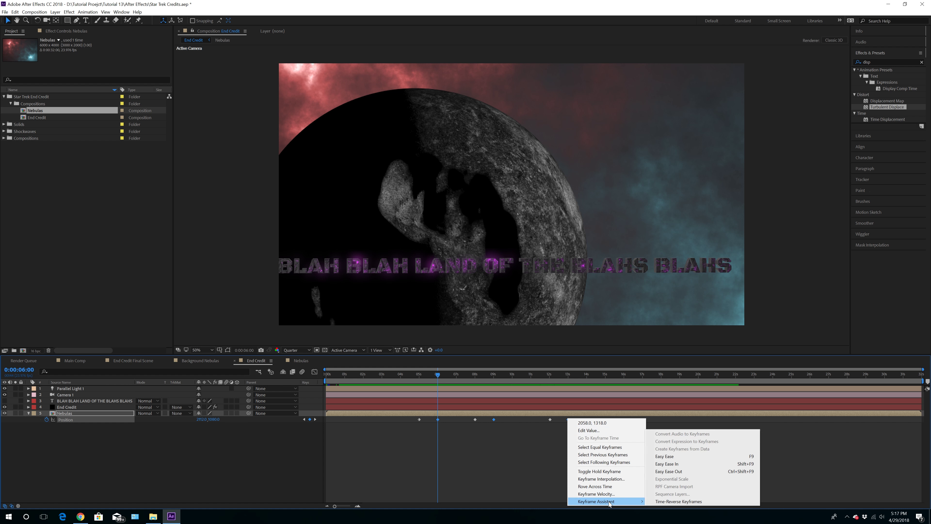
{"action": "left_click", "coordinate": [664, 464]}
Apply Easy Ease to the Nebulas scale keyframes at 3 and 10 seconds
{"action": "left_click", "coordinate": [103, 413]}
{"action": "key", "text": "s"}
{"action": "left_click", "coordinate": [383, 420]}
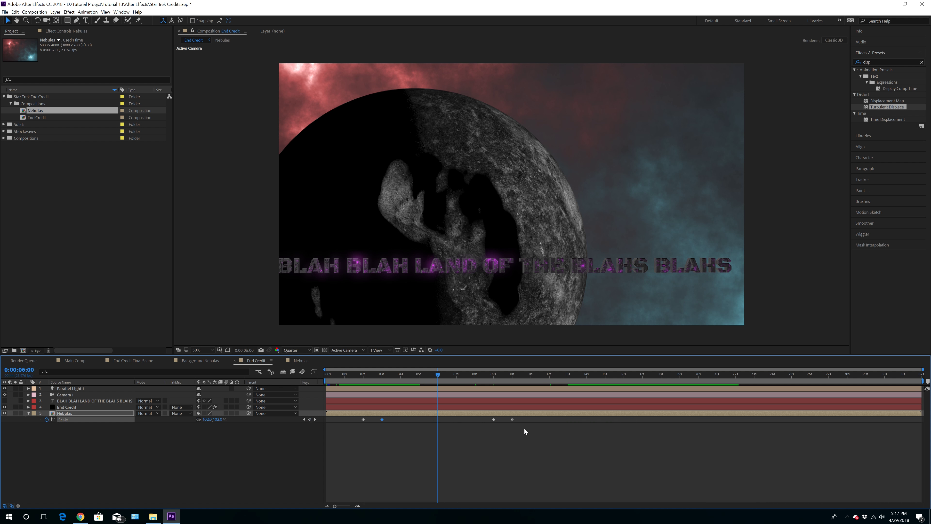
{"action": "right_click", "coordinate": [513, 419]}
{"action": "mouse_move", "coordinate": [554, 503]}
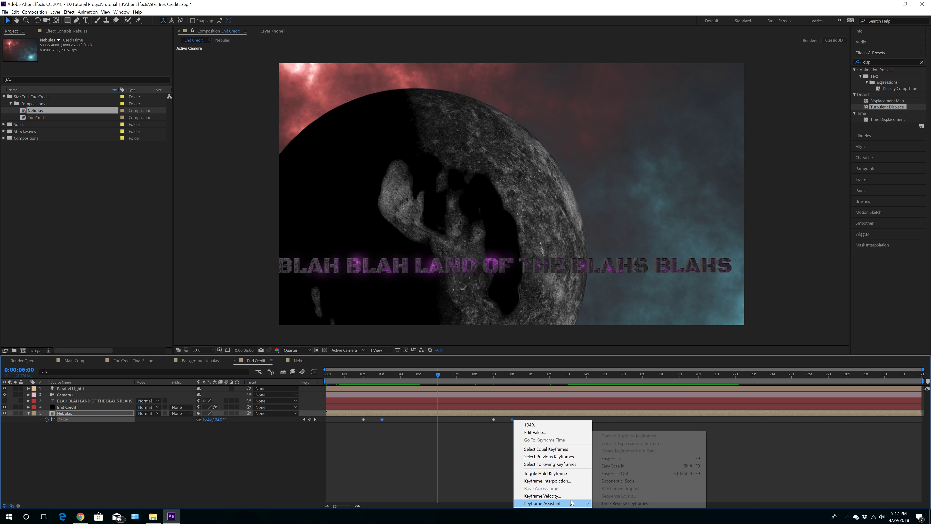
{"action": "left_click", "coordinate": [612, 458]}
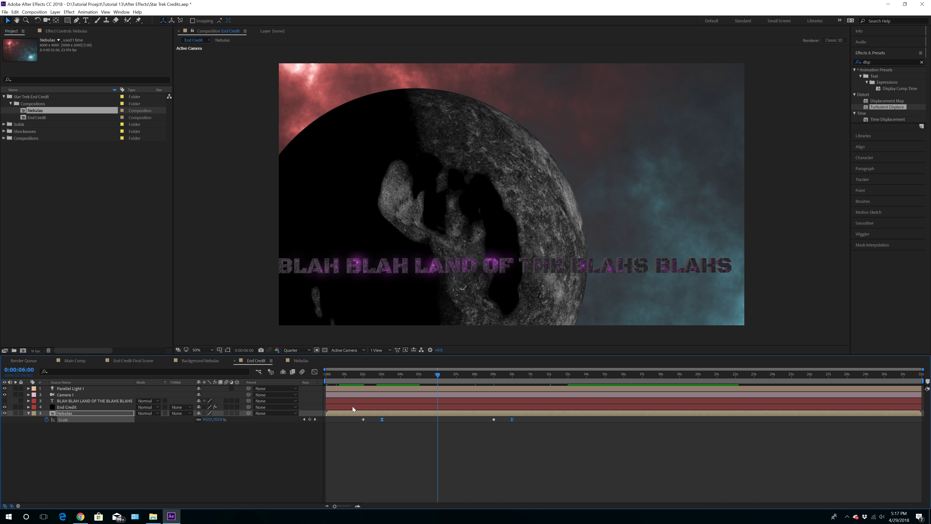
Preview the eased nebula movement from the start of the composition
{"action": "left_click_drag", "start_coordinate": [350, 377], "coordinate": [285, 376]}
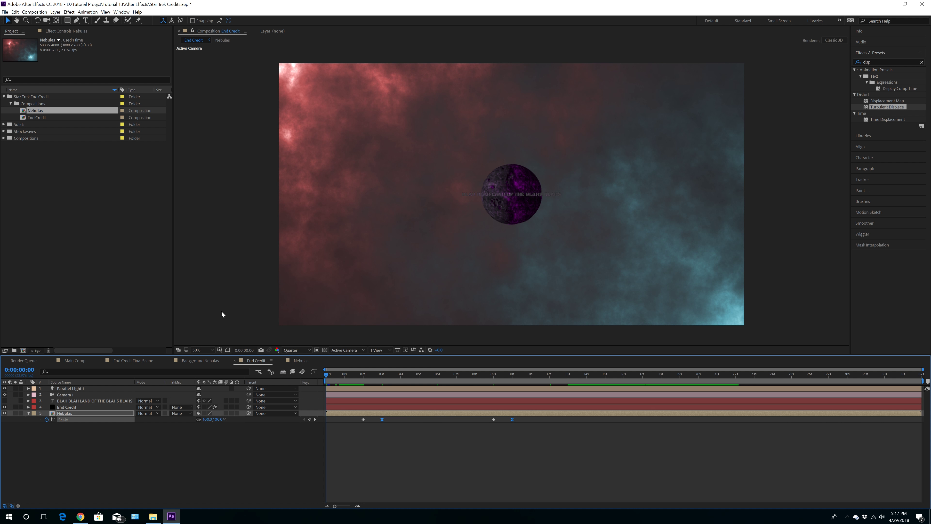
{"action": "key", "text": "space"}
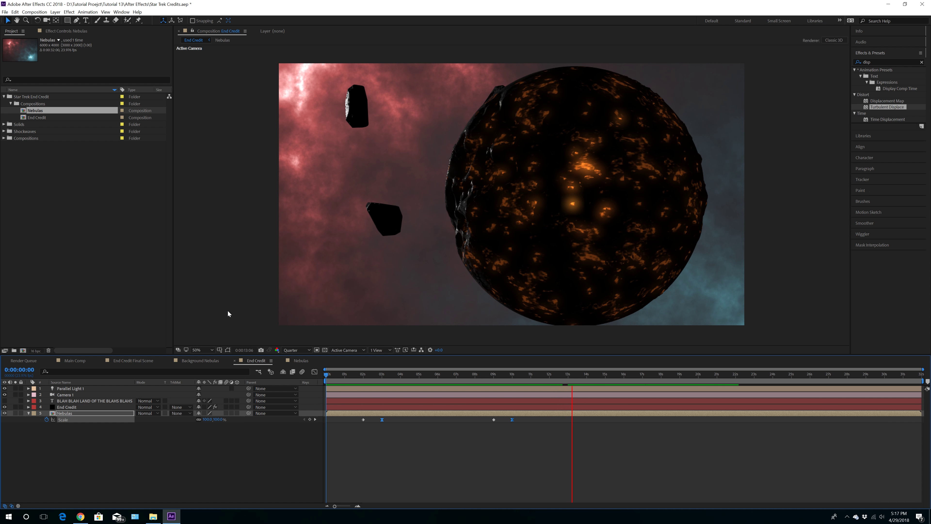
{"action": "key", "text": "space"}
{"action": "key", "text": "space"}
Reveal Camera 1's transform keyframes and apply Easy Ease to its point of interest and position keyframes at 3 seconds
{"action": "left_click", "coordinate": [325, 376]}
{"action": "left_click", "coordinate": [29, 395]}
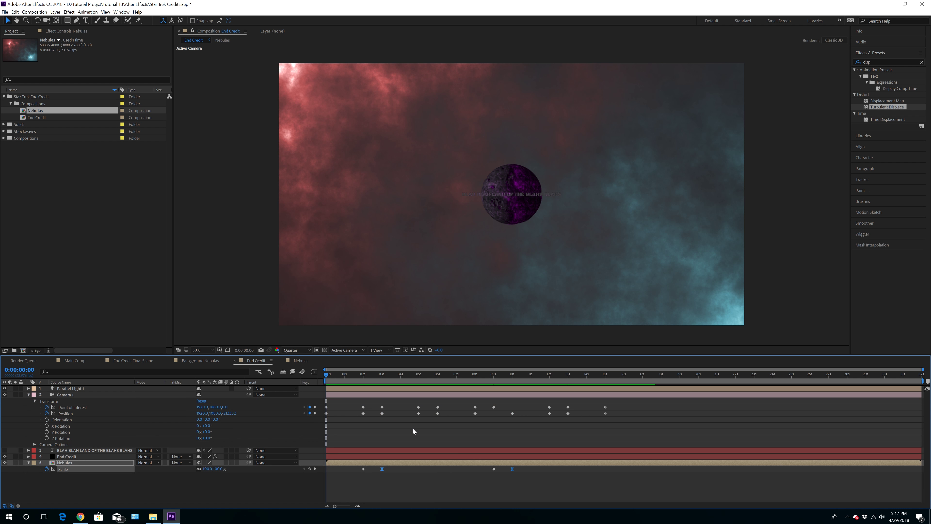
{"action": "left_click_drag", "start_coordinate": [327, 376], "coordinate": [391, 421]}
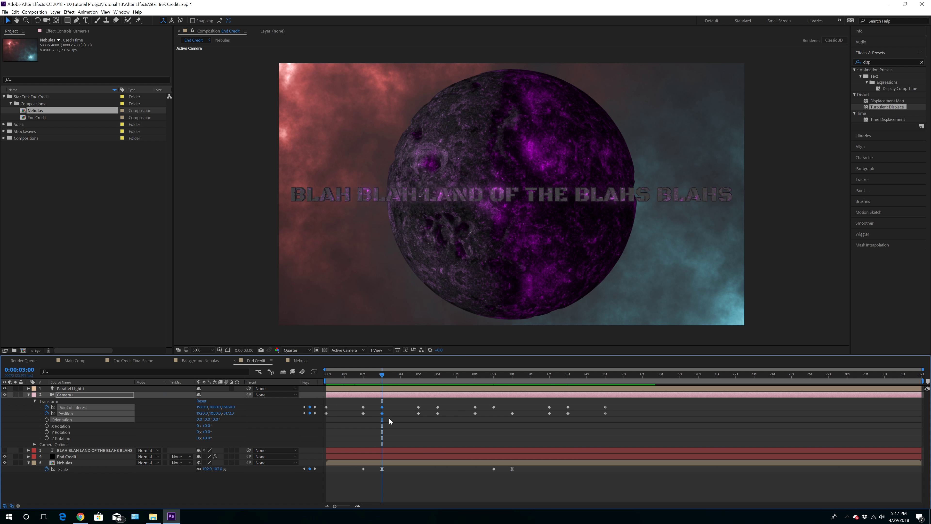
{"action": "right_click", "coordinate": [382, 410]}
{"action": "mouse_move", "coordinate": [443, 491]}
{"action": "left_click", "coordinate": [479, 446]}
Apply Easy Ease to Camera 1's point of interest and position keyframes at 6 seconds, and go to 9 seconds
{"action": "left_click_drag", "start_coordinate": [436, 403], "coordinate": [442, 411]}
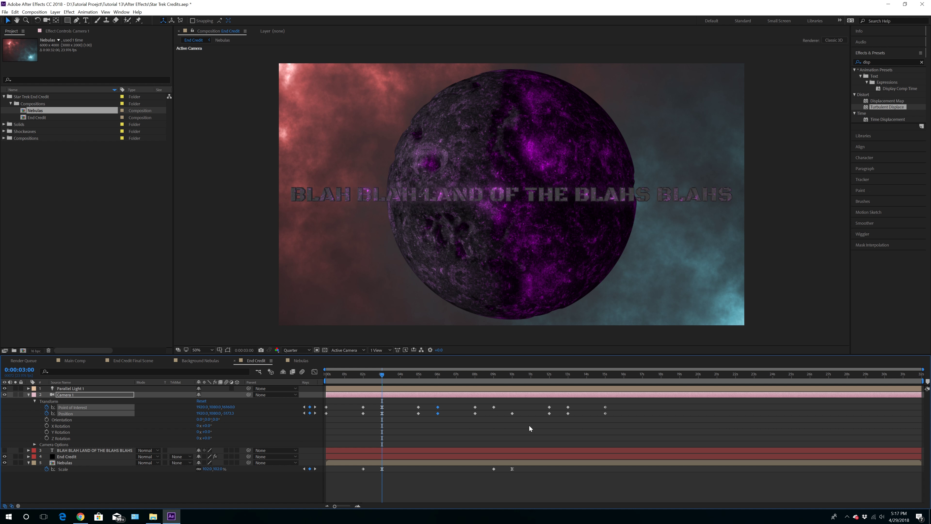
{"action": "right_click", "coordinate": [439, 407]}
{"action": "mouse_move", "coordinate": [499, 490]}
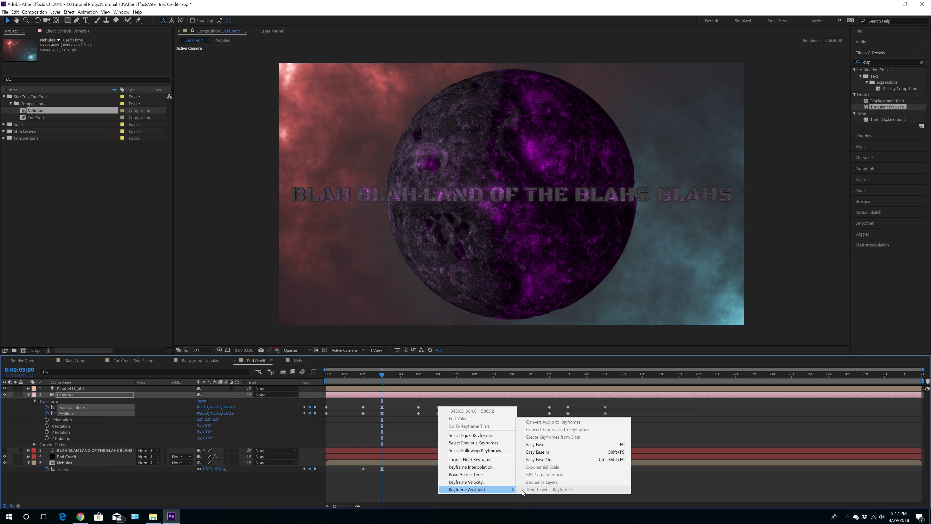
{"action": "left_click", "coordinate": [547, 451]}
{"action": "left_click_drag", "start_coordinate": [480, 377], "coordinate": [494, 384]}
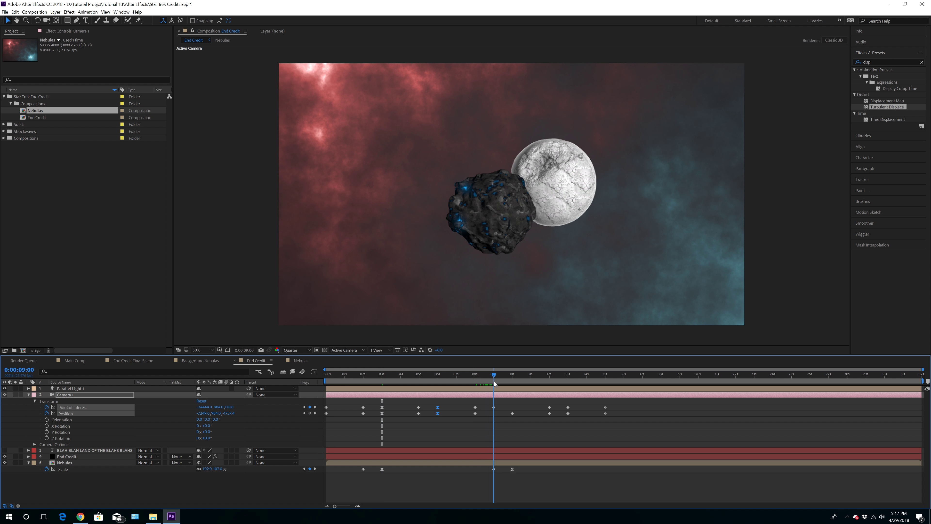
Apply Easy Ease to Camera 1's point of interest keyframe at 9 seconds and its position keyframe at about 10 seconds
{"action": "left_click", "coordinate": [494, 408]}
{"action": "right_click", "coordinate": [494, 407]}
{"action": "mouse_move", "coordinate": [525, 490]}
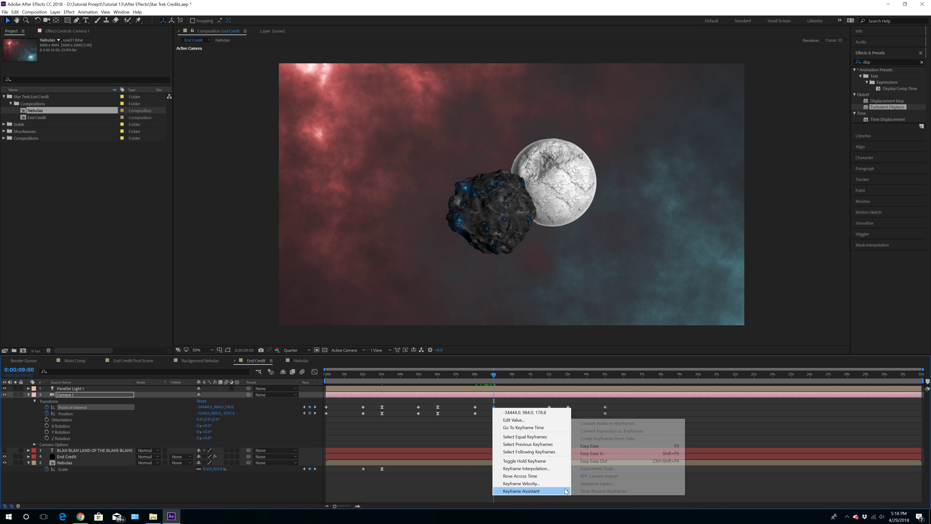
{"action": "left_click", "coordinate": [599, 456]}
{"action": "left_click", "coordinate": [511, 375]}
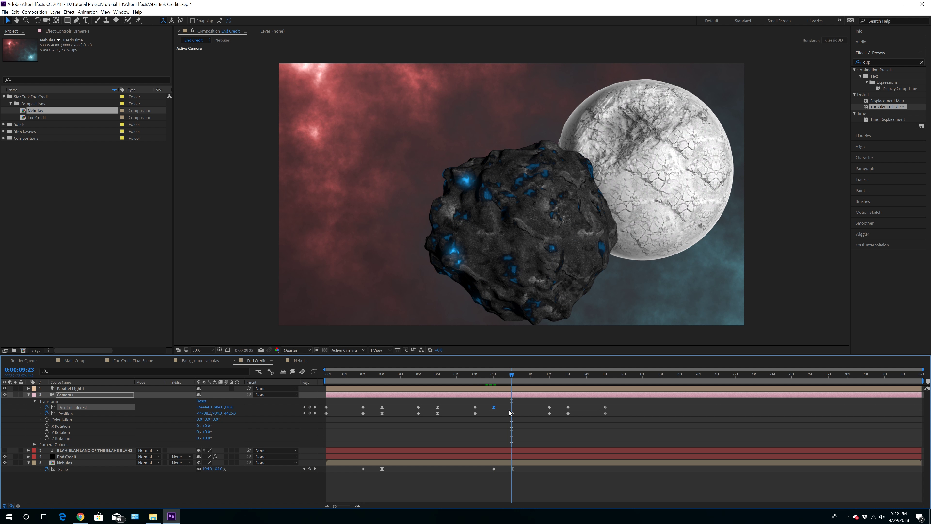
{"action": "right_click", "coordinate": [511, 414]}
{"action": "mouse_move", "coordinate": [579, 495]}
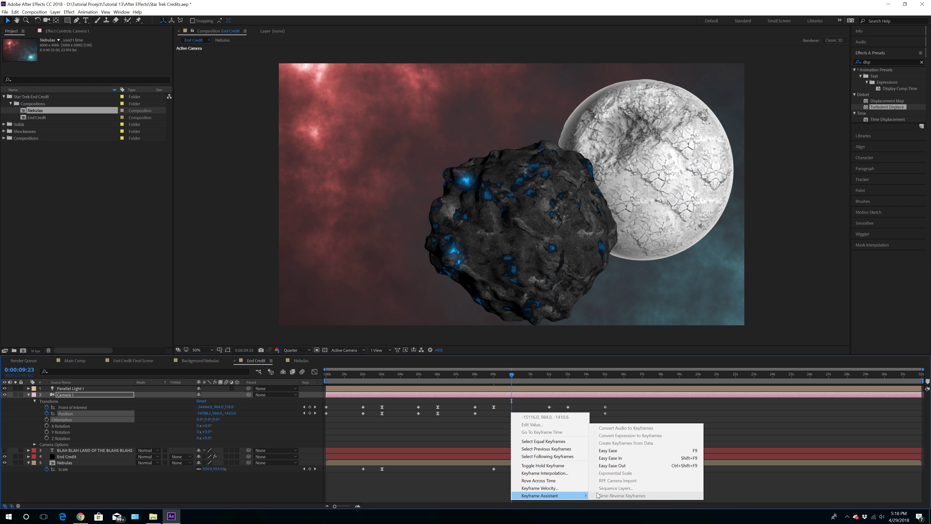
{"action": "left_click", "coordinate": [610, 458]}
Apply Easy Ease to Camera 1's point of interest and position keyframes at 13 seconds
{"action": "left_click", "coordinate": [569, 375]}
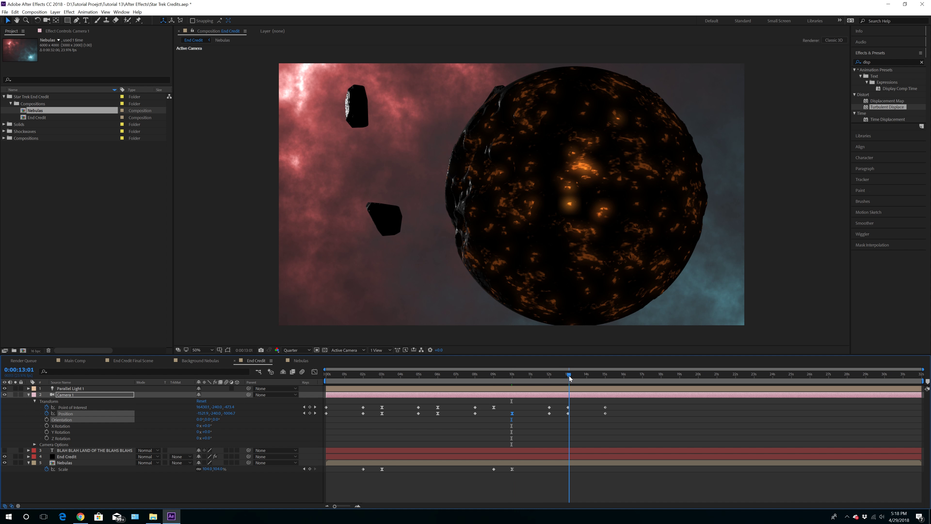
{"action": "key", "text": "Page_Up"}
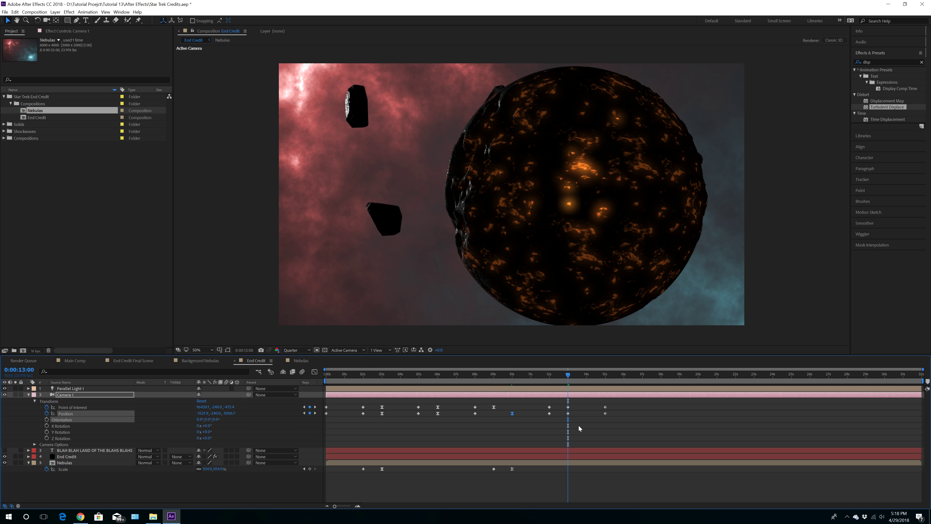
{"action": "right_click", "coordinate": [568, 408]}
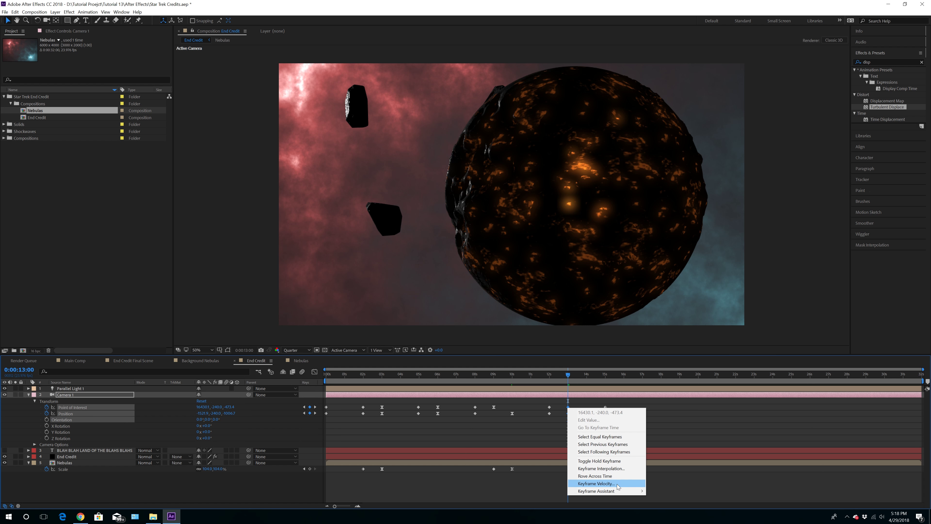
{"action": "mouse_move", "coordinate": [631, 491]}
{"action": "left_click", "coordinate": [660, 446]}
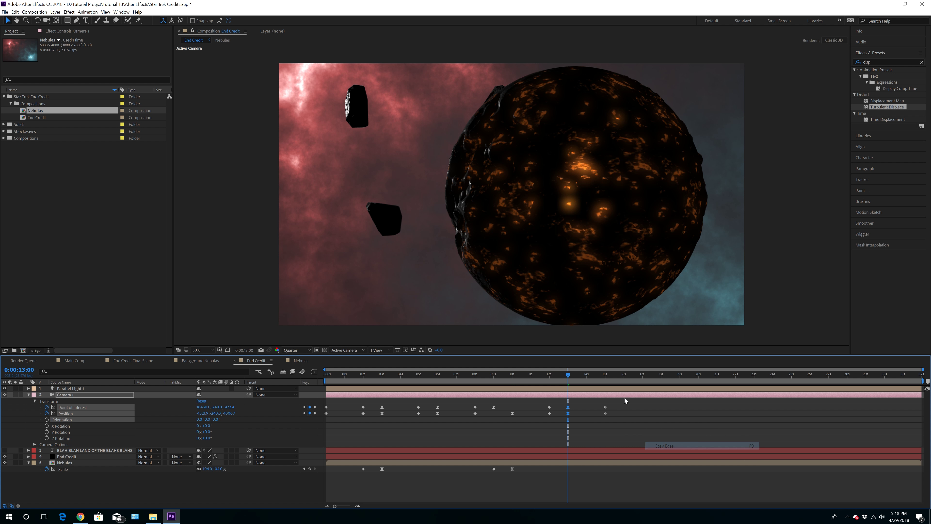
Preview the eased camera moves after 13 seconds and again from the start of the composition
{"action": "key", "text": "space"}
{"action": "key", "text": "space"}
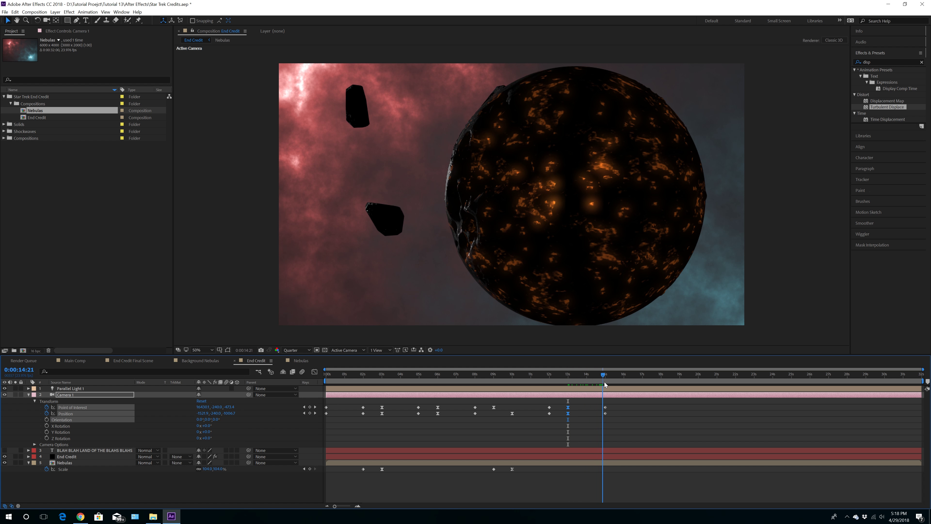
{"action": "key", "text": "Home"}
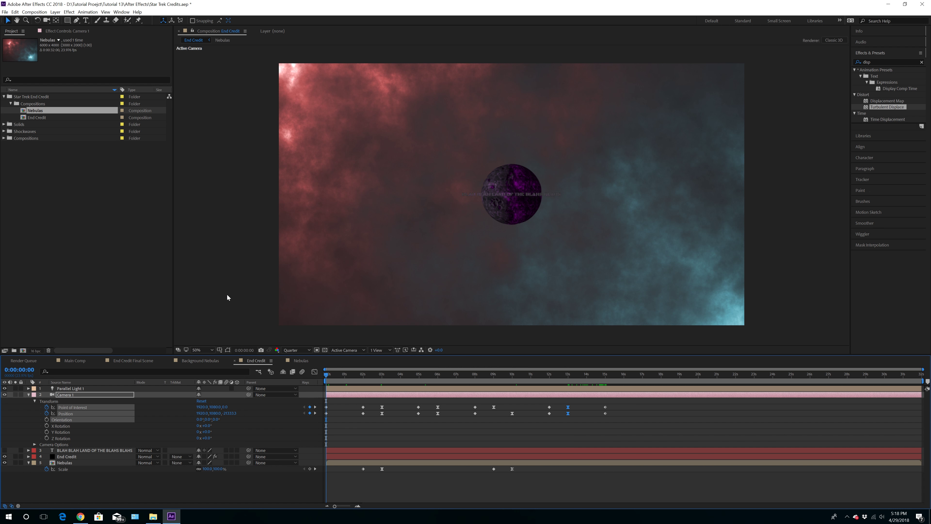
{"action": "key", "text": "space"}
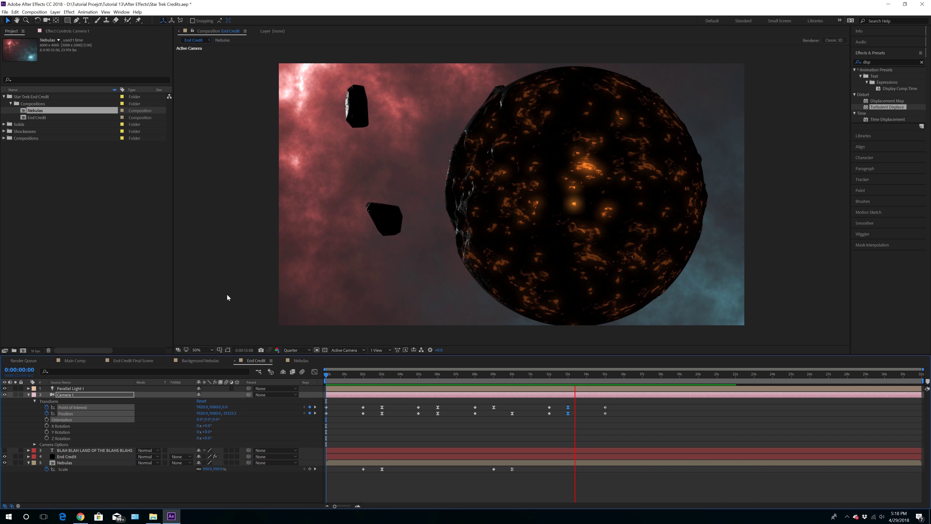
{"action": "key", "text": "space"}
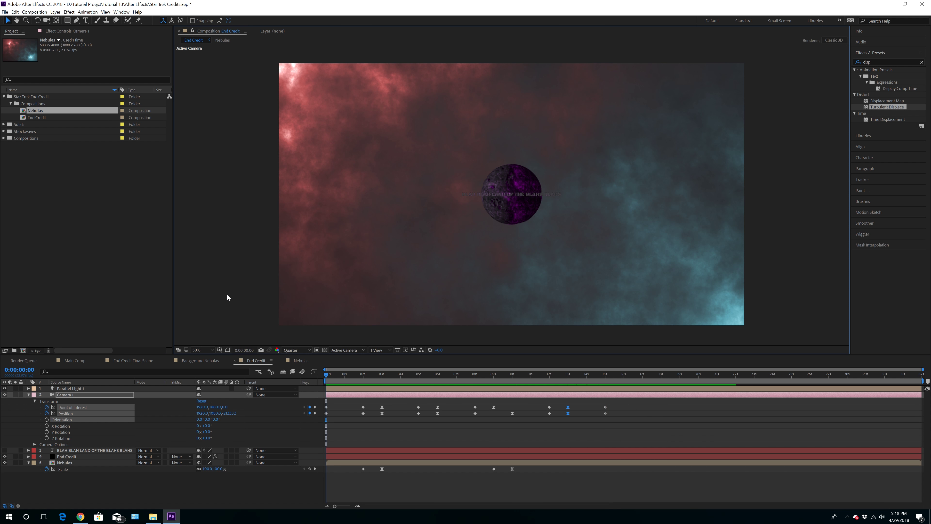
Set the composition preview resolution to Full and save the project
{"action": "left_click", "coordinate": [296, 350]}
{"action": "left_click", "coordinate": [293, 366]}
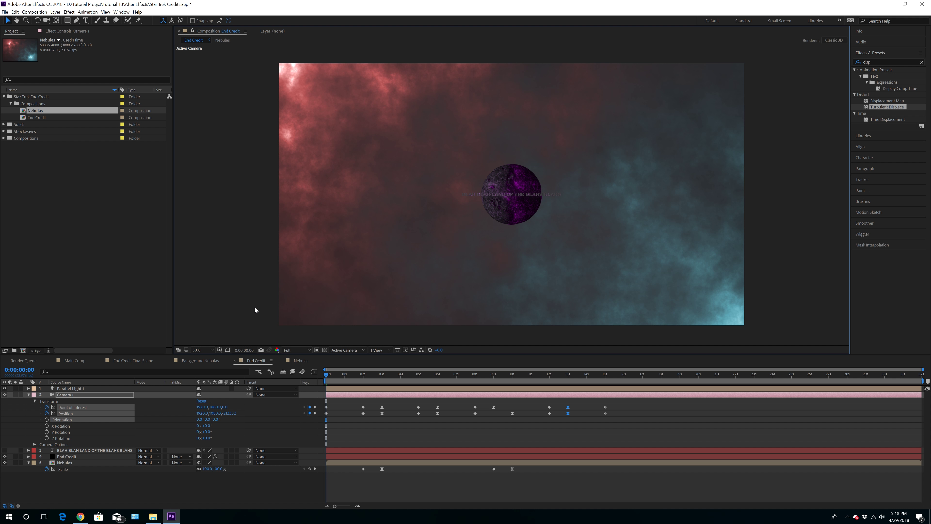
{"action": "left_click", "coordinate": [84, 473]}
{"action": "key", "text": "ctrl+s"}
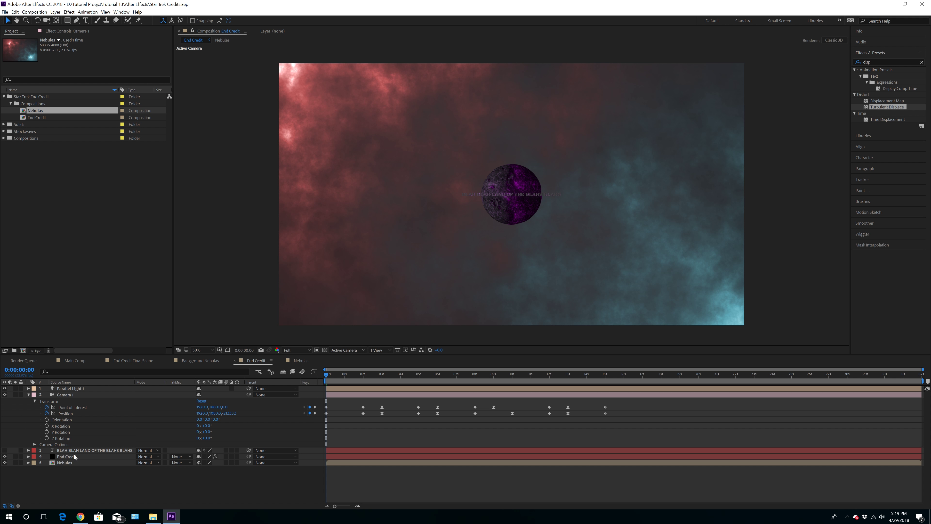
Create a black solid named Enterprise and place it directly above the End Credit layer
{"action": "left_click", "coordinate": [55, 11]}
{"action": "mouse_move", "coordinate": [154, 20]}
{"action": "left_click", "coordinate": [193, 28]}
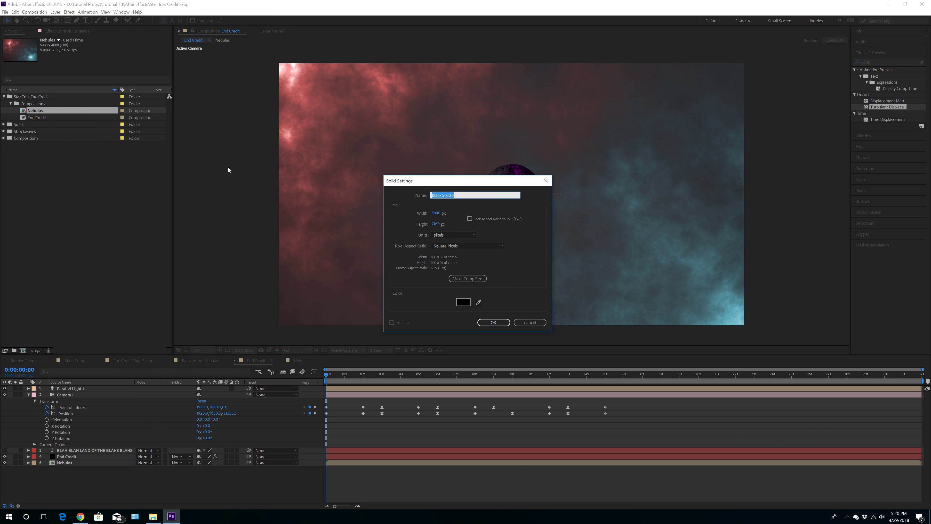
{"action": "type", "text": "Enterprise"}
{"action": "left_click", "coordinate": [486, 323]}
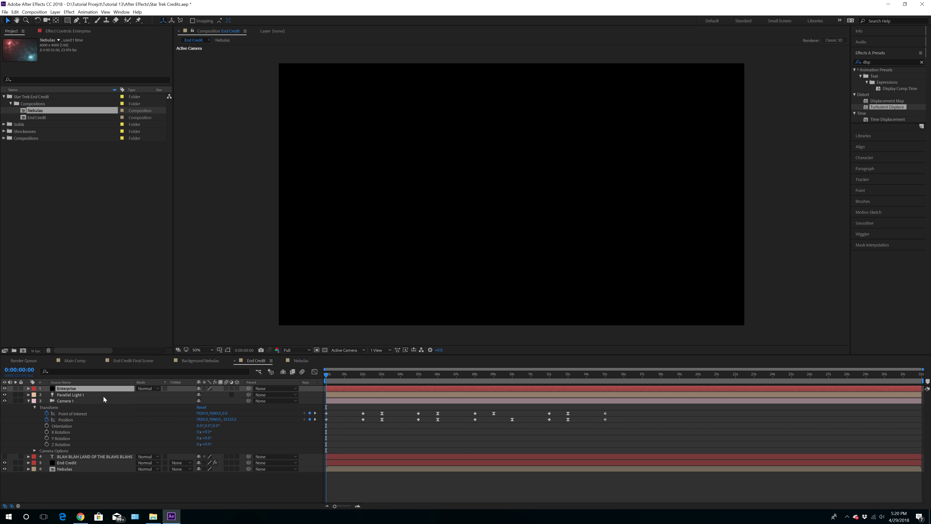
{"action": "left_click_drag", "start_coordinate": [94, 391], "coordinate": [124, 463]}
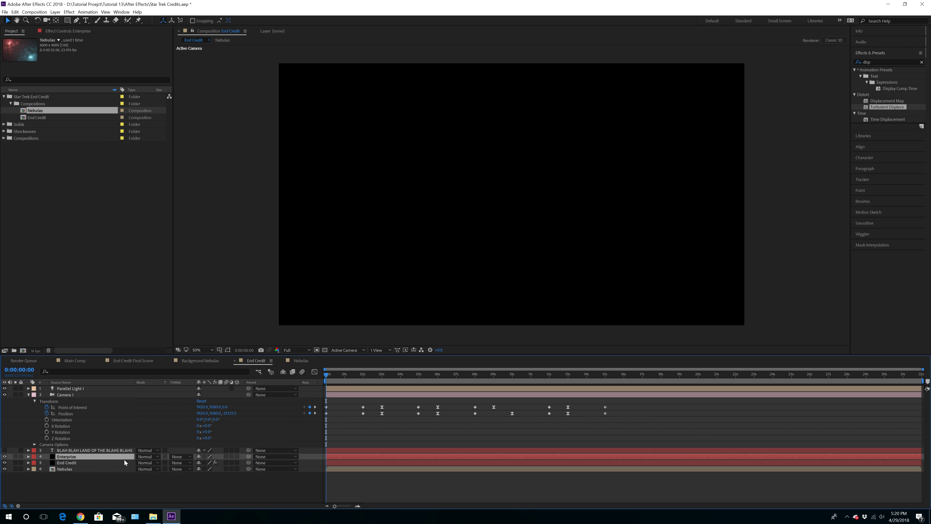
Apply the Video Copilot Element effect to the Enterprise solid and open its Scene Setup
{"action": "left_click", "coordinate": [69, 12]}
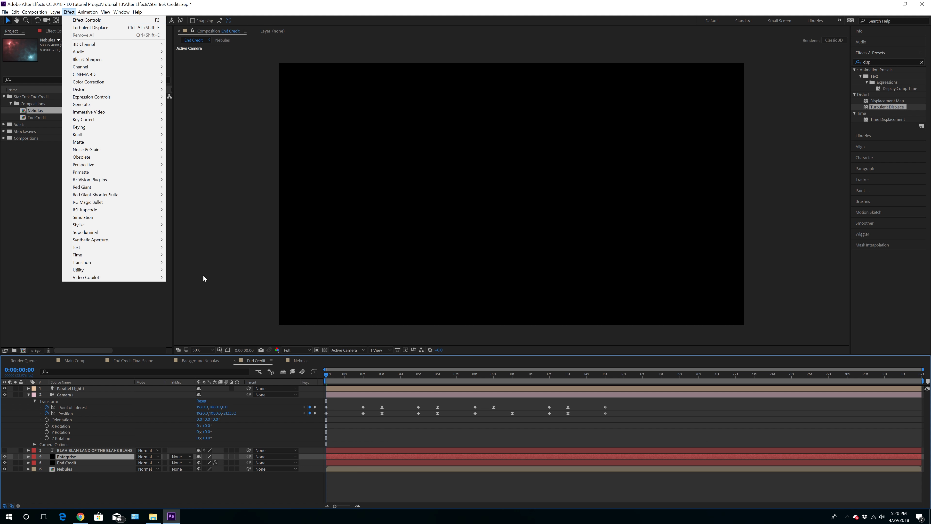
{"action": "left_click", "coordinate": [181, 278]}
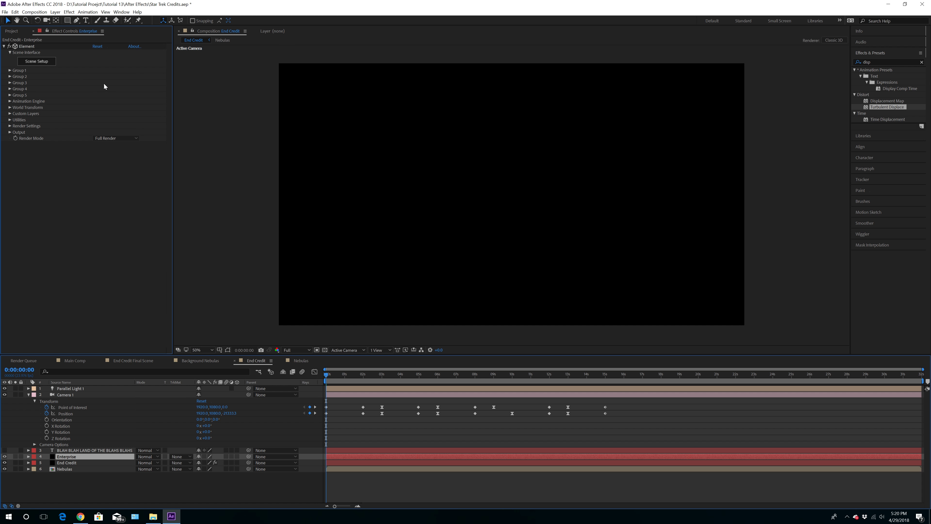
{"action": "left_click", "coordinate": [36, 61]}
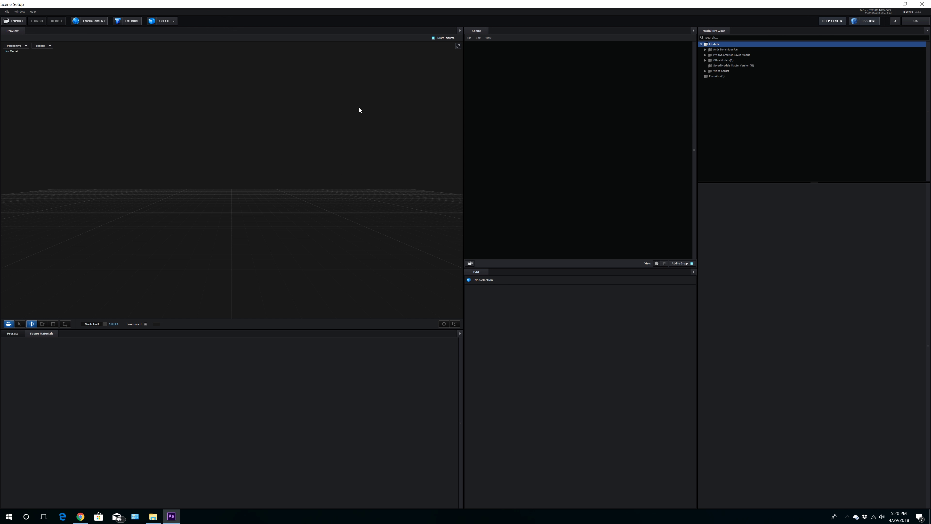
Add the Enterprise model from Saved Models Master Version to the scene and check the parts inside its group
{"action": "left_click", "coordinate": [722, 66]}
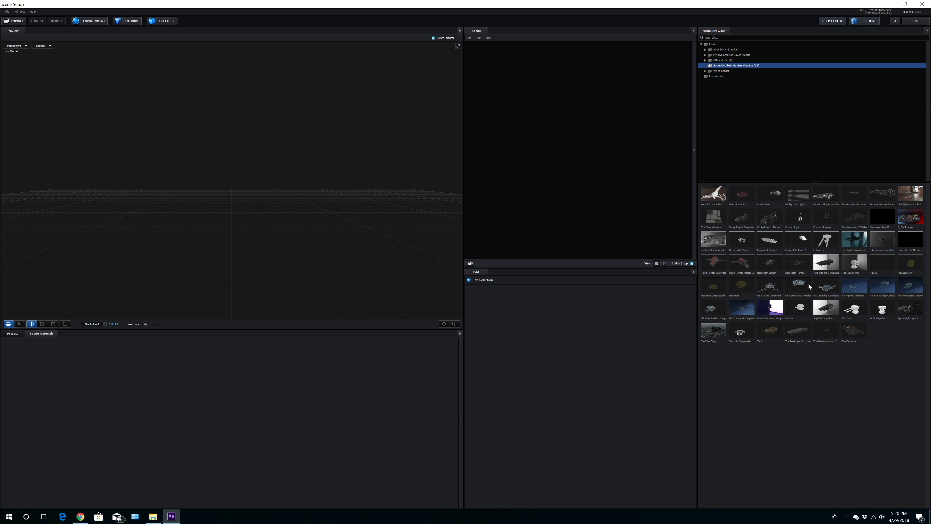
{"action": "left_click", "coordinate": [826, 241]}
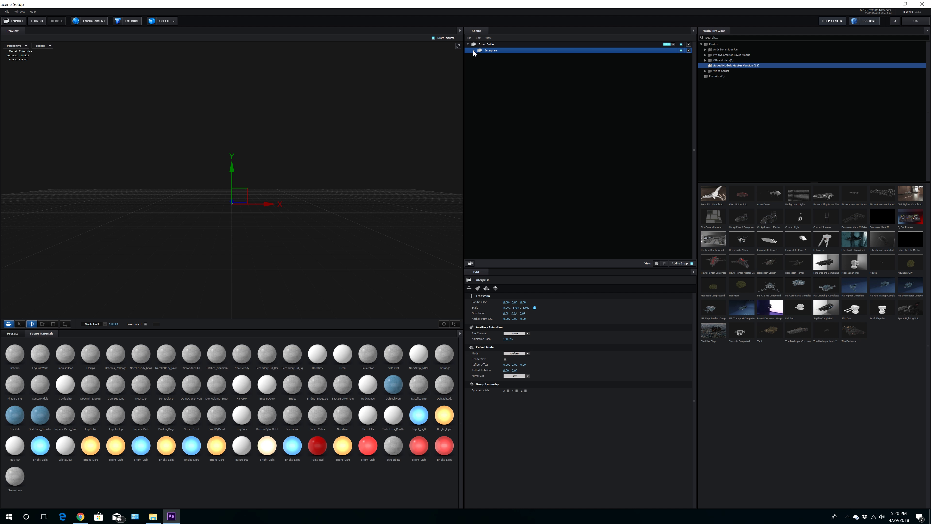
{"action": "left_click", "coordinate": [473, 51]}
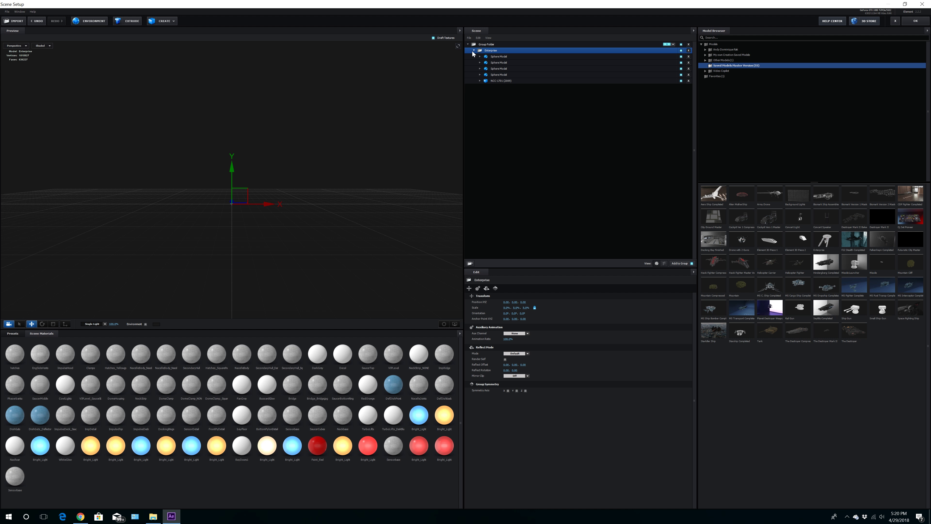
{"action": "left_click", "coordinate": [501, 61]}
{"action": "left_click", "coordinate": [498, 81]}
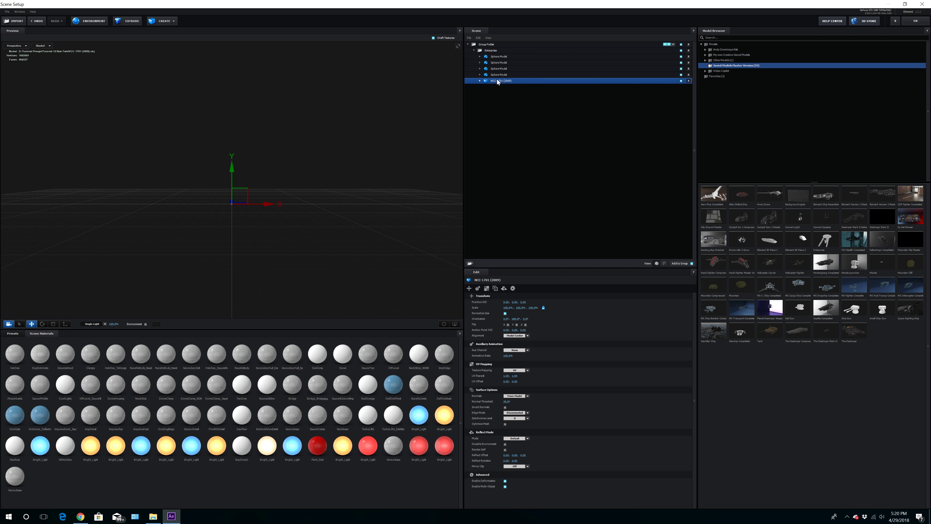
{"action": "left_click", "coordinate": [475, 51]}
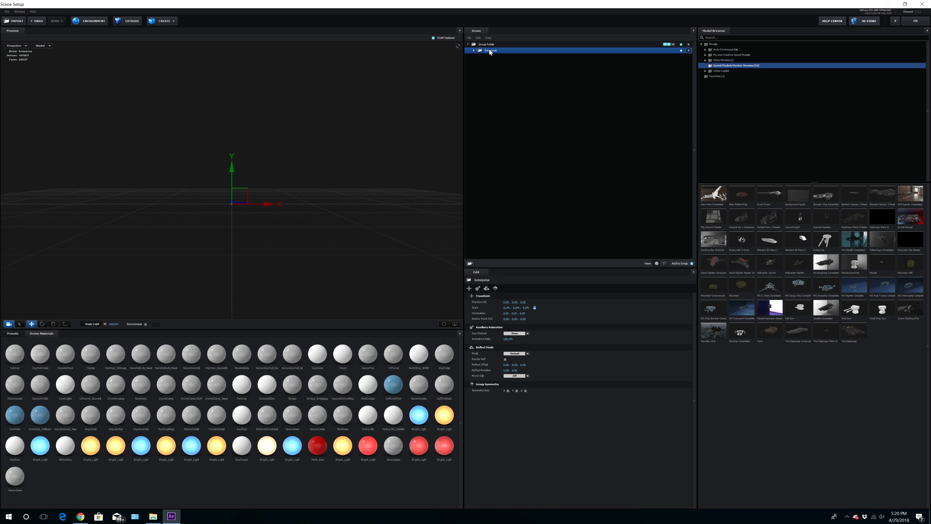
Set the Enterprise group's scale to 100% and inspect the ship up close from several angles
{"action": "left_click", "coordinate": [487, 44]}
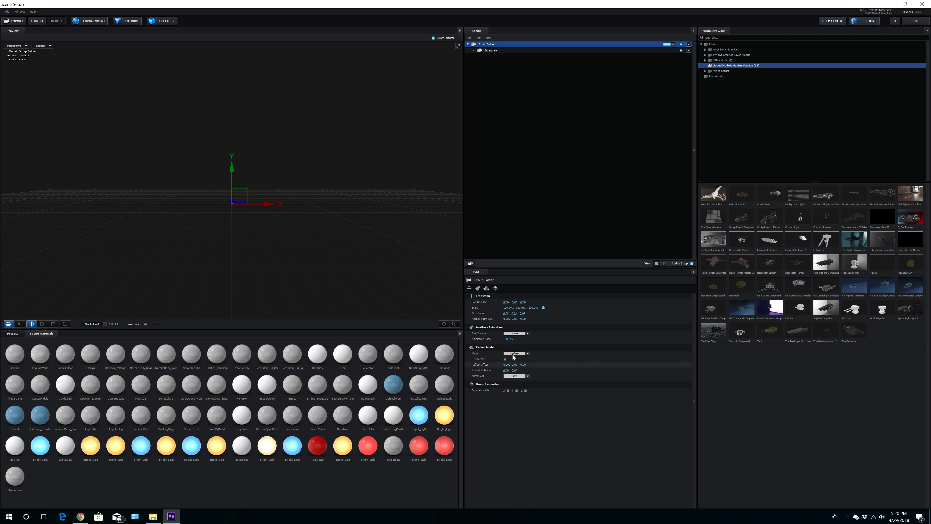
{"action": "left_click", "coordinate": [493, 51]}
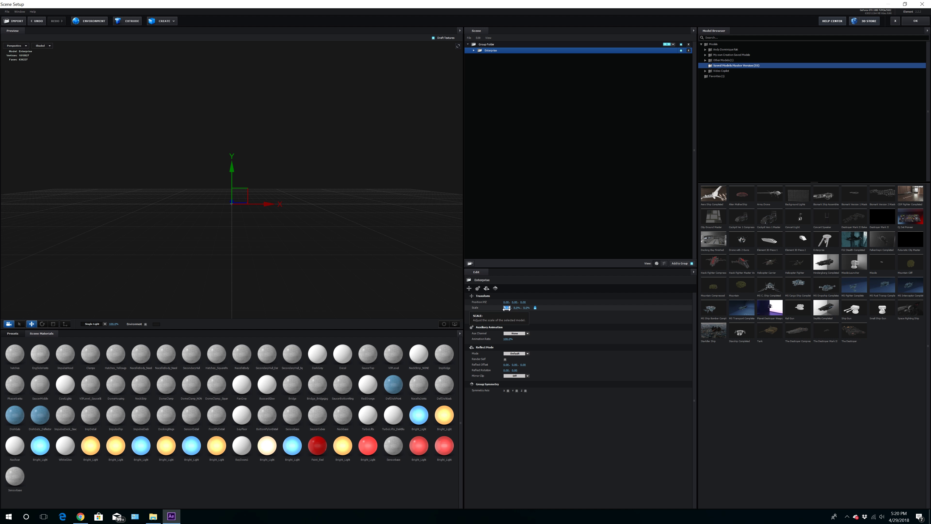
{"action": "type", "text": "100"}
{"action": "key", "text": "Return"}
{"action": "mouse_move", "coordinate": [321, 260]}
{"action": "left_mouse_down"}
{"action": "mouse_move", "coordinate": [283, 252]}
{"action": "mouse_move", "coordinate": [330, 271]}
{"action": "left_mouse_up"}
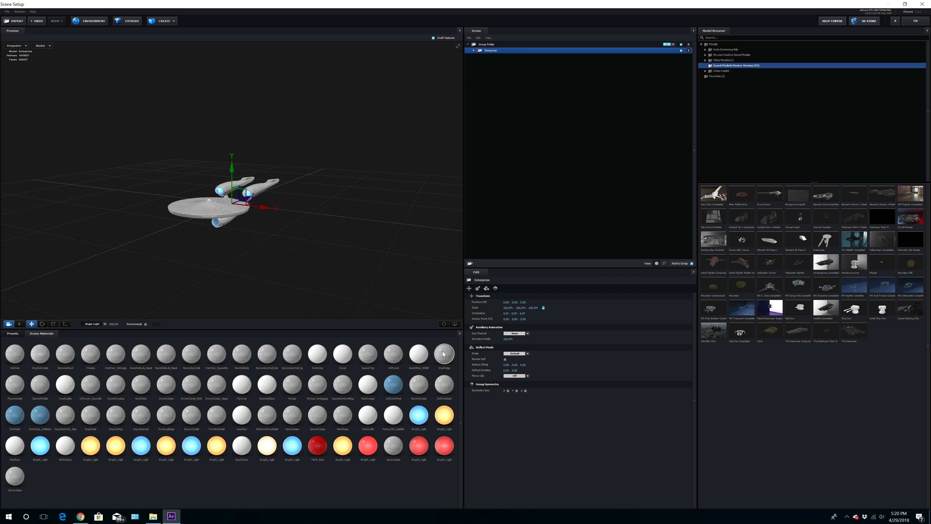
{"action": "left_click", "coordinate": [444, 325]}
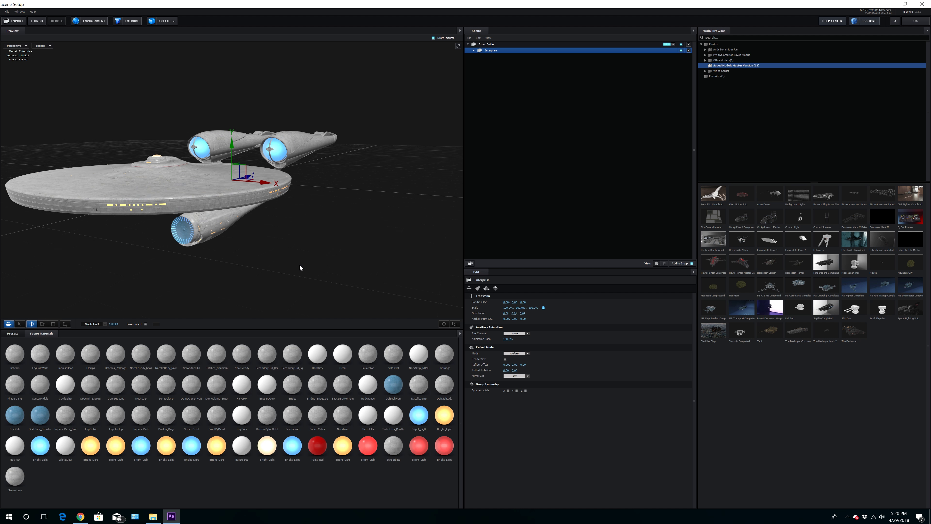
{"action": "left_click_drag", "start_coordinate": [300, 267], "coordinate": [334, 270]}
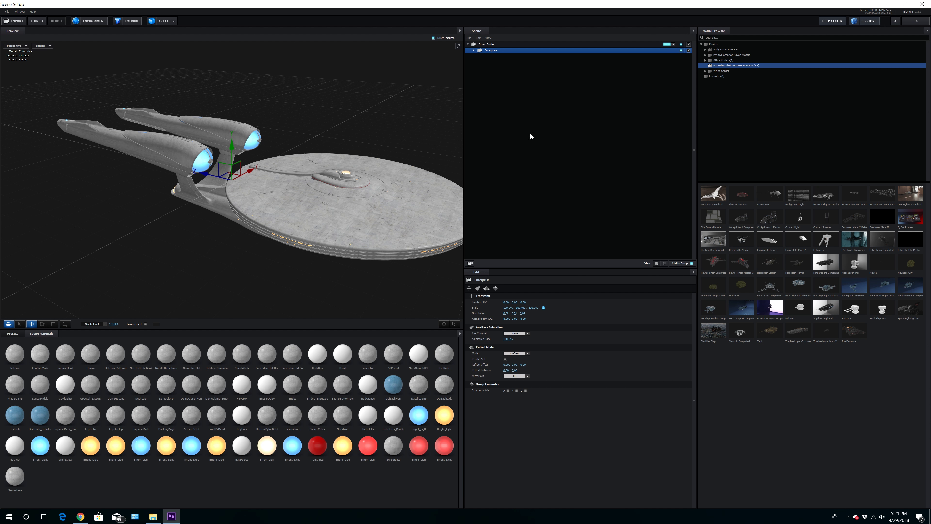
Expand the Enterprise group's NCC-1701 model and examine its list of materials, including the disabled ones
{"action": "left_click", "coordinate": [475, 51]}
{"action": "left_click", "coordinate": [481, 82]}
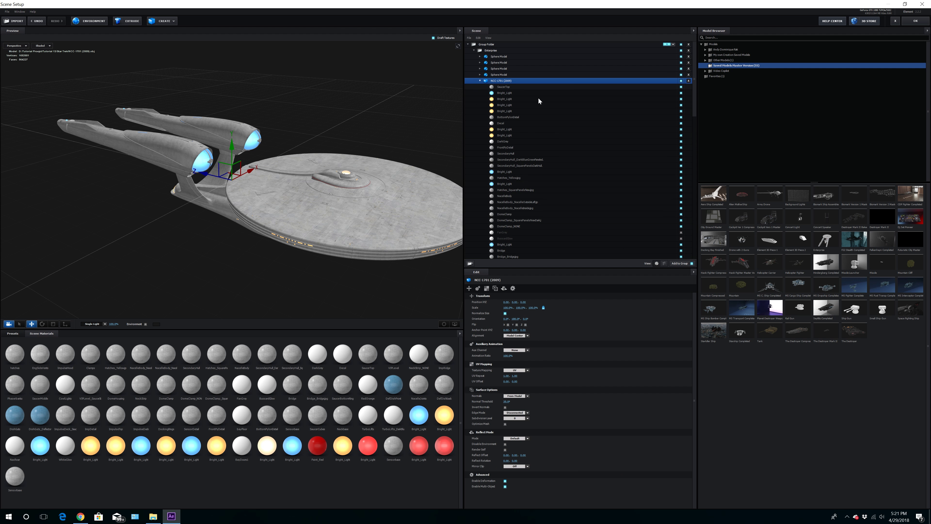
{"action": "scroll", "coordinate": [543, 134], "scroll_direction": "down", "scroll_amount": 5}
{"action": "scroll", "coordinate": [544, 136], "scroll_direction": "down", "scroll_amount": 5}
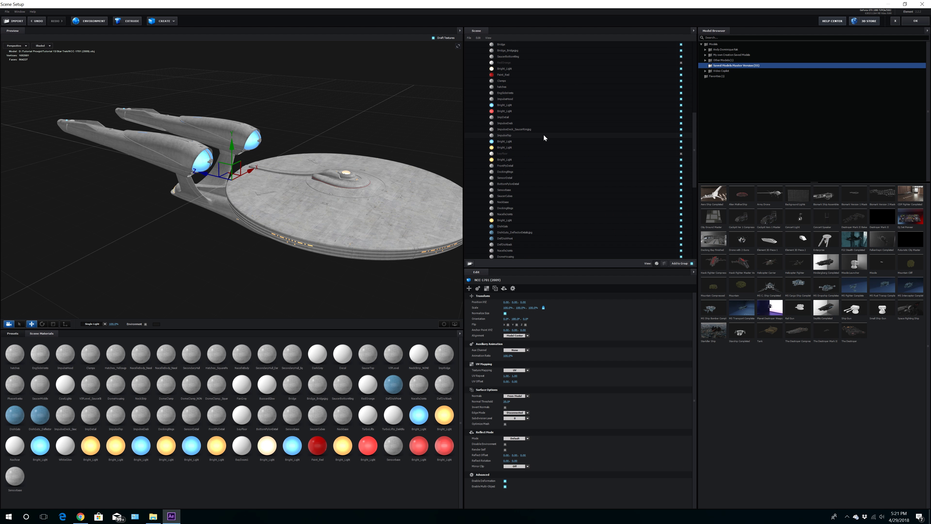
{"action": "scroll", "coordinate": [544, 134], "scroll_direction": "down", "scroll_amount": 1}
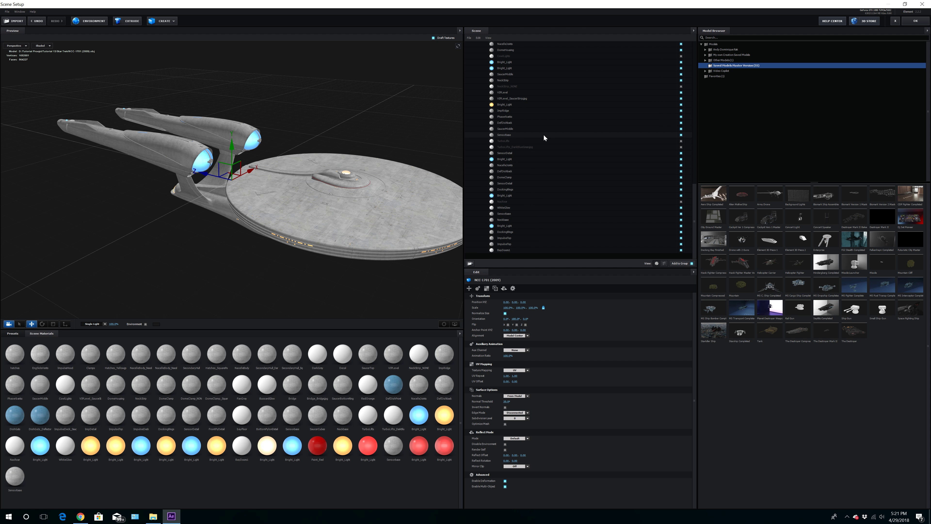
{"action": "left_click_drag", "start_coordinate": [390, 258], "coordinate": [363, 249]}
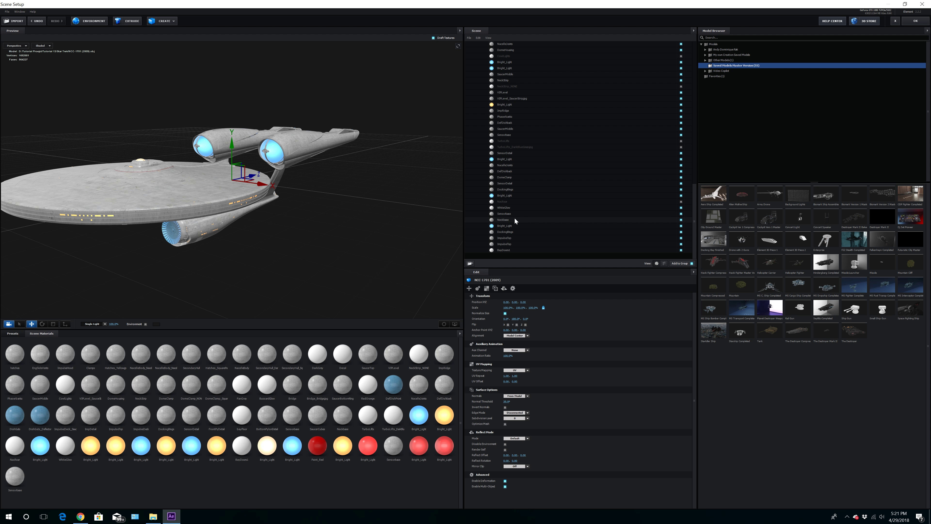
{"action": "scroll", "coordinate": [515, 220], "scroll_direction": "up", "scroll_amount": 8}
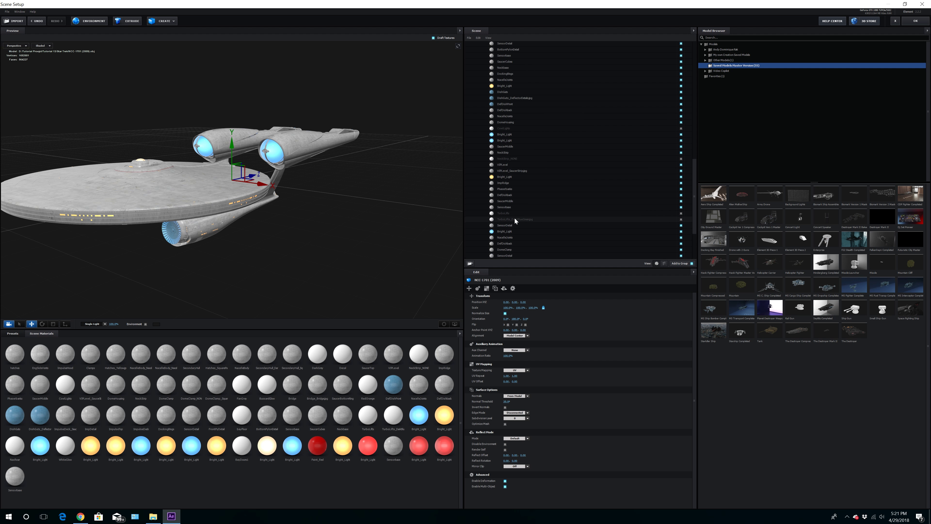
{"action": "scroll", "coordinate": [515, 219], "scroll_direction": "up", "scroll_amount": 10}
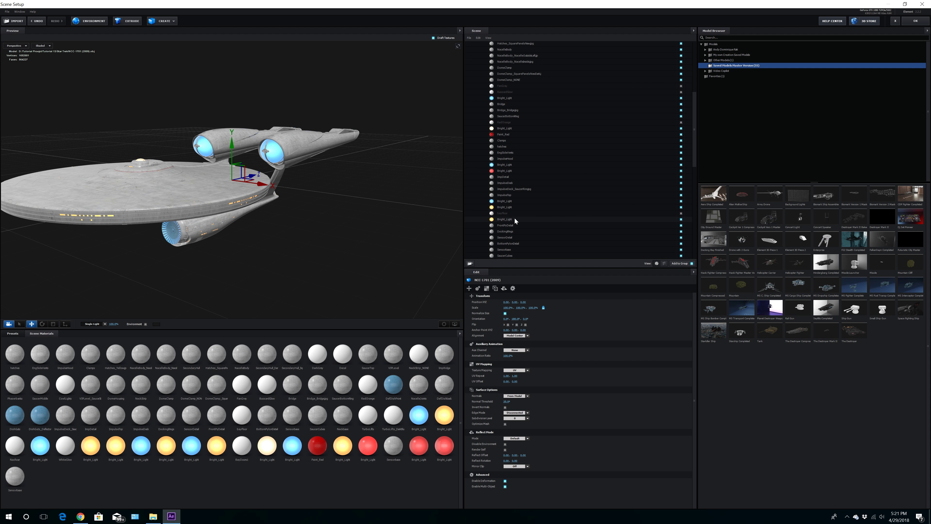
Inspect the Enterprise ship from the side, below and above, collapse its group and accept the scene setup
{"action": "scroll", "coordinate": [514, 218], "scroll_direction": "up", "scroll_amount": 3}
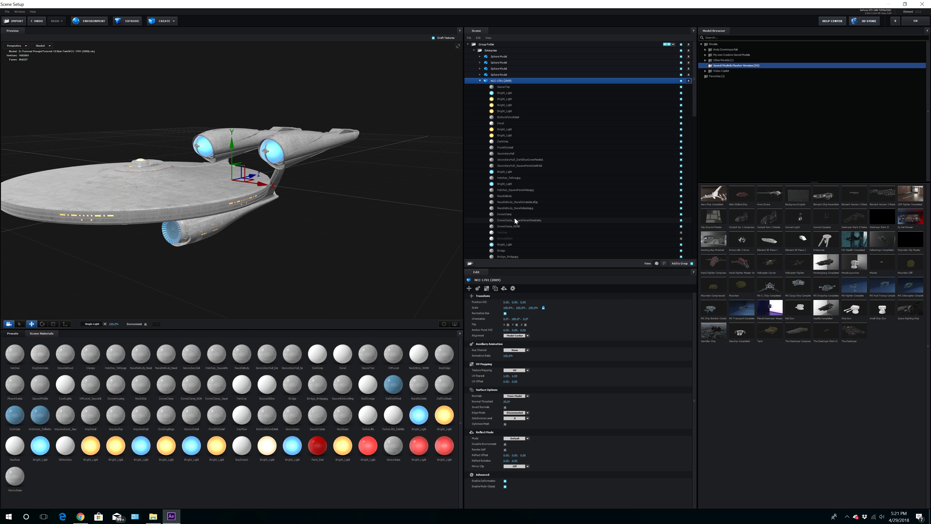
{"action": "left_click_drag", "start_coordinate": [242, 224], "coordinate": [229, 220]}
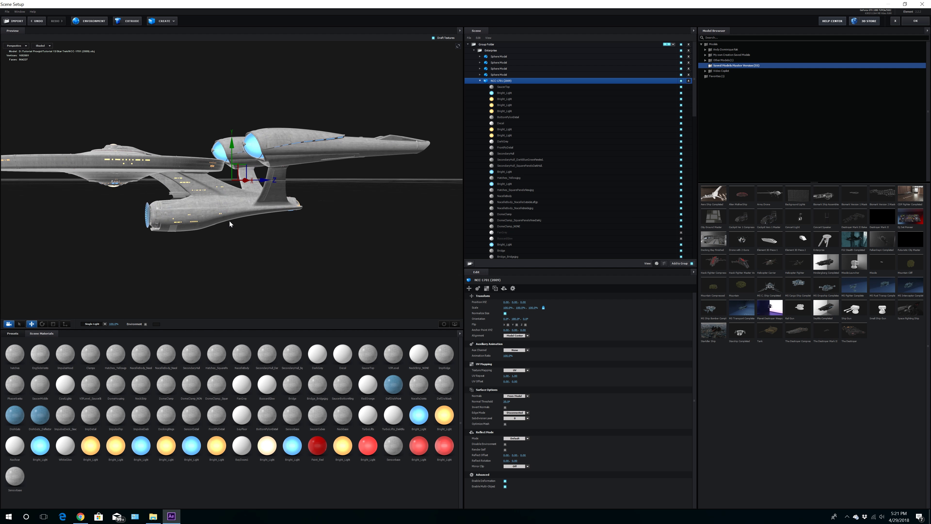
{"action": "mouse_move", "coordinate": [229, 220]}
{"action": "left_mouse_down"}
{"action": "mouse_move", "coordinate": [242, 216]}
{"action": "mouse_move", "coordinate": [228, 220]}
{"action": "left_mouse_up"}
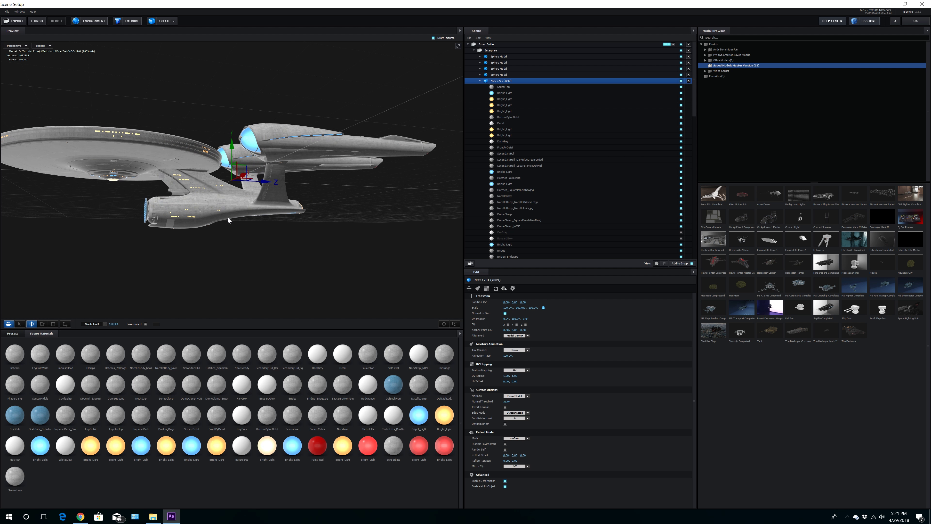
{"action": "mouse_move", "coordinate": [228, 217]}
{"action": "left_mouse_down"}
{"action": "mouse_move", "coordinate": [246, 222]}
{"action": "mouse_move", "coordinate": [222, 231]}
{"action": "mouse_move", "coordinate": [155, 226]}
{"action": "mouse_move", "coordinate": [230, 230]}
{"action": "left_mouse_up"}
{"action": "mouse_move", "coordinate": [245, 226]}
{"action": "left_mouse_down"}
{"action": "mouse_move", "coordinate": [265, 245]}
{"action": "mouse_move", "coordinate": [272, 206]}
{"action": "mouse_move", "coordinate": [242, 231]}
{"action": "left_mouse_up"}
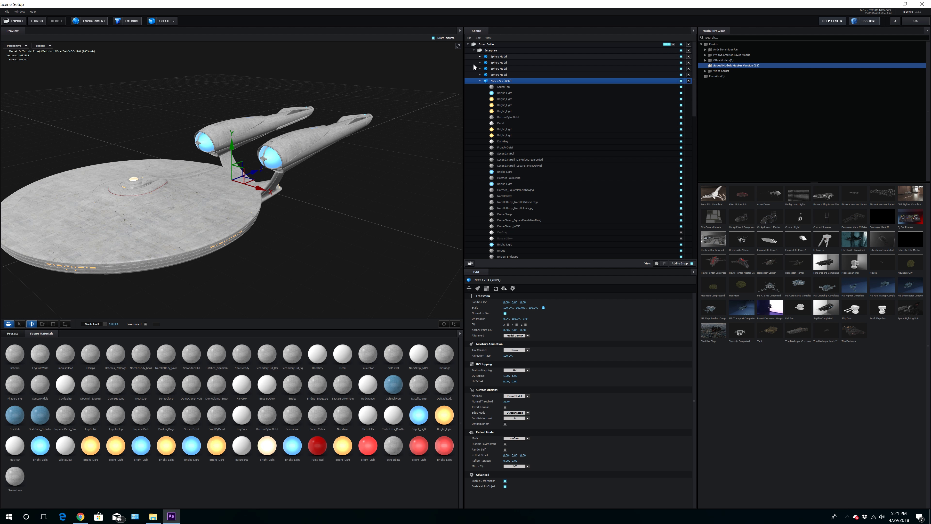
{"action": "left_click", "coordinate": [474, 50]}
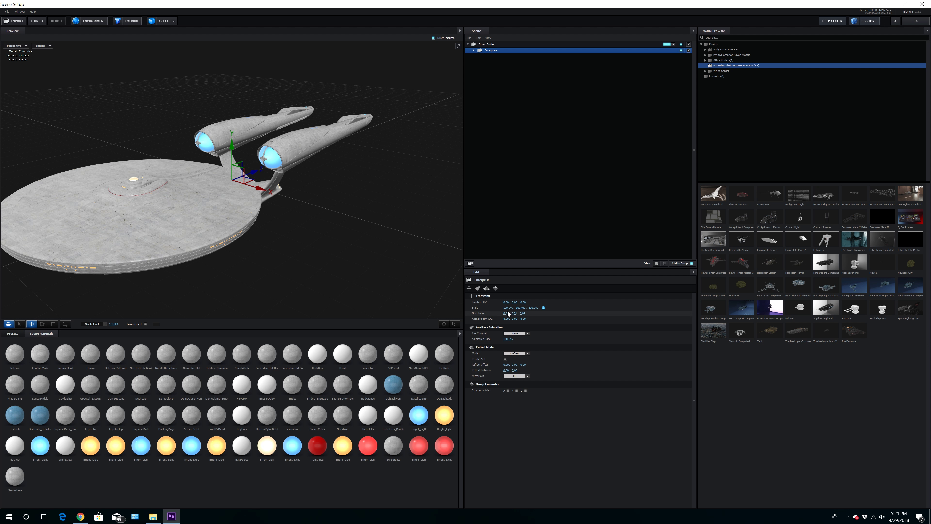
{"action": "left_click", "coordinate": [915, 21]}
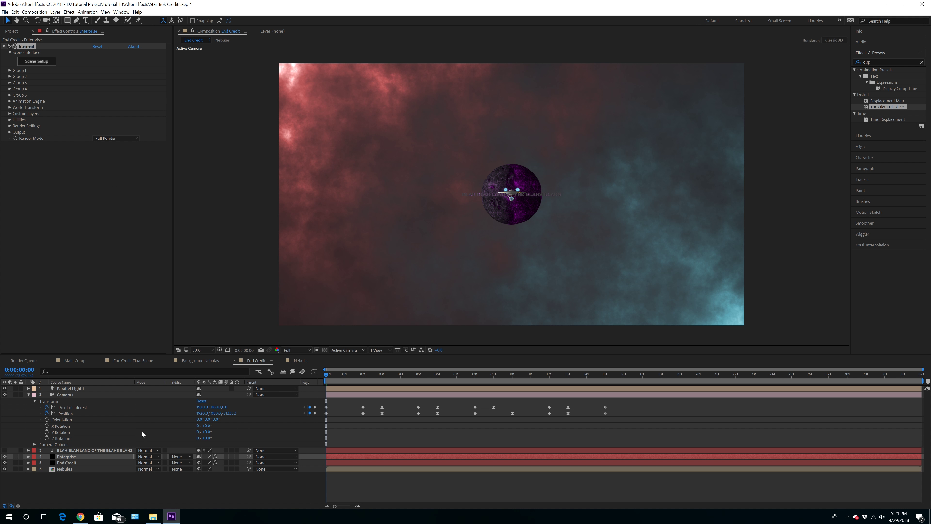
Create a World Transform Null from the Enterprise layer's Element effect and place it directly above that layer
{"action": "left_click", "coordinate": [81, 457]}
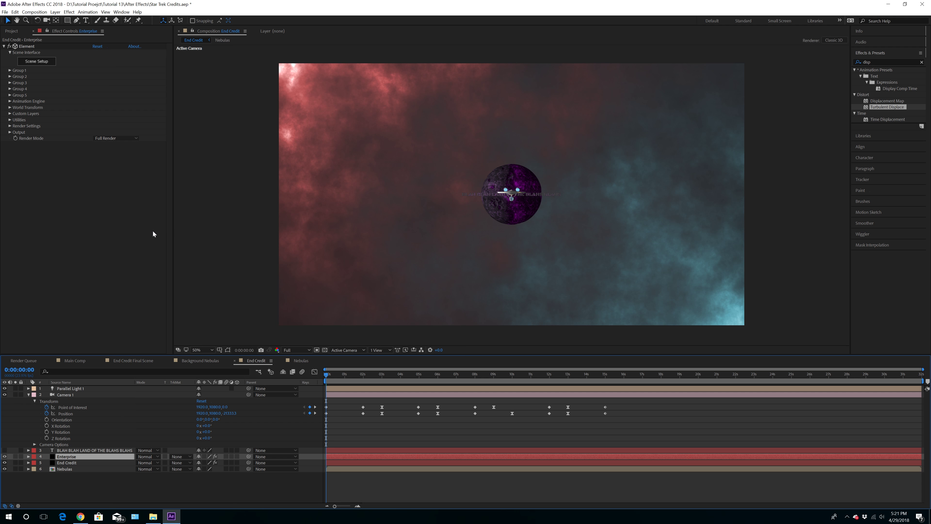
{"action": "left_click", "coordinate": [10, 127]}
{"action": "left_click", "coordinate": [10, 126]}
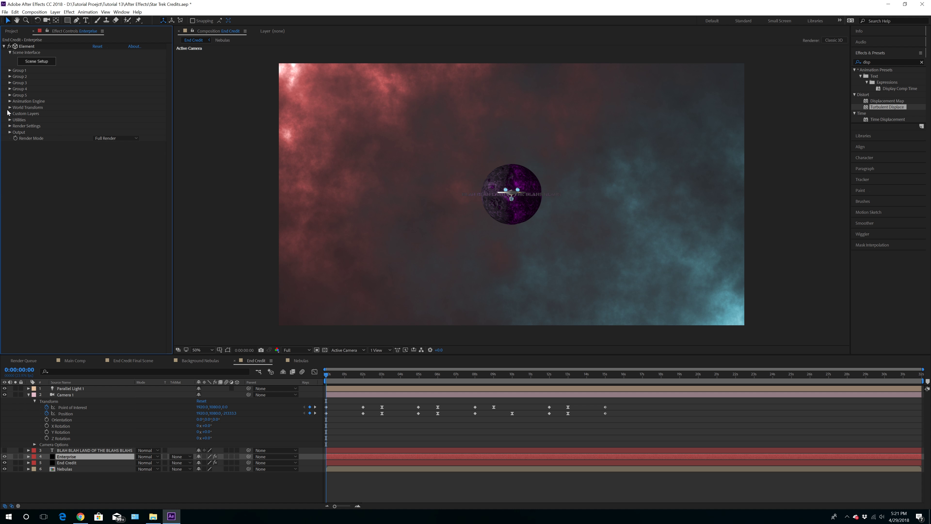
{"action": "left_click", "coordinate": [10, 107]}
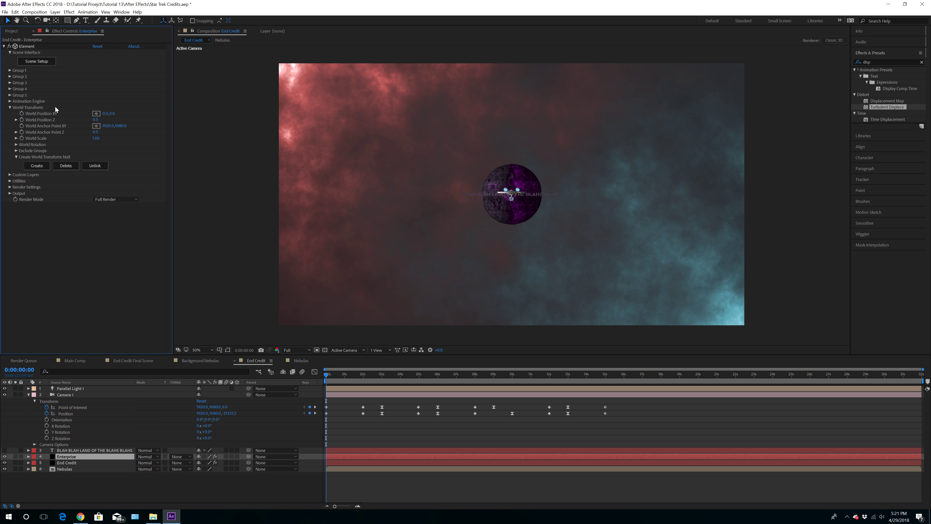
{"action": "left_click", "coordinate": [38, 167]}
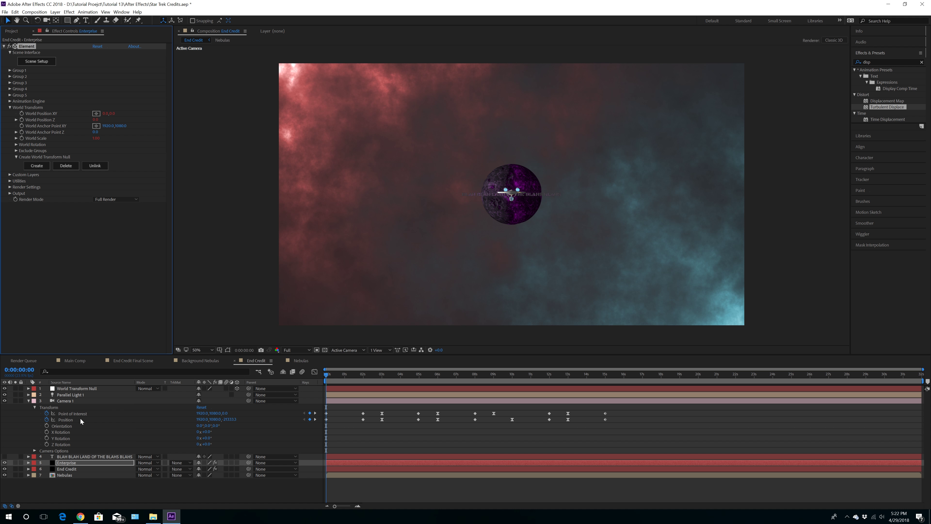
{"action": "left_click", "coordinate": [28, 401]}
{"action": "left_click_drag", "start_coordinate": [73, 388], "coordinate": [88, 410]}
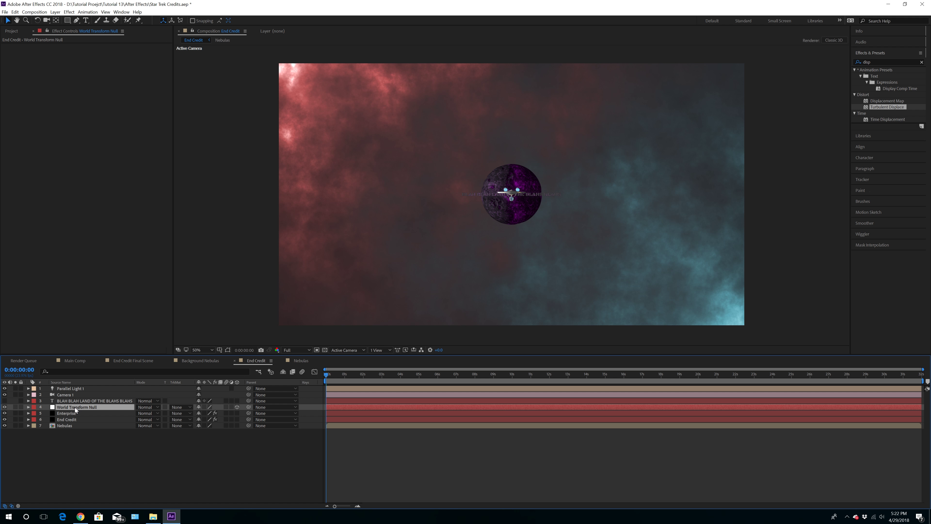
Switch to two horizontal views and pull the World Transform Null out of the planet area toward the camera
{"action": "left_click", "coordinate": [382, 349]}
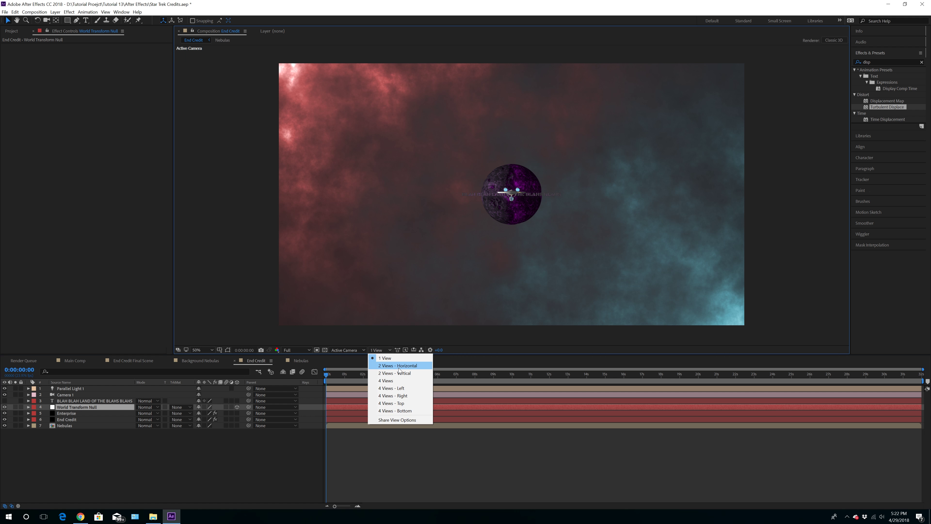
{"action": "left_click", "coordinate": [401, 368]}
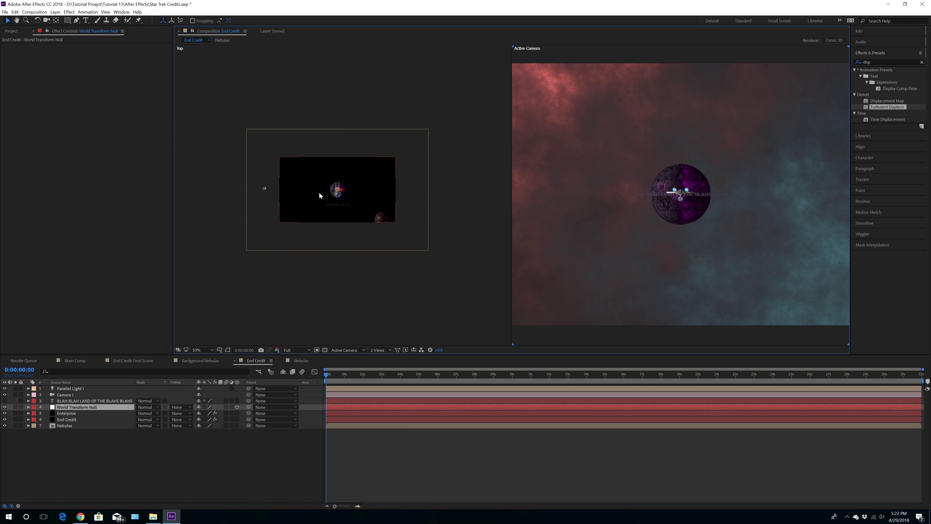
{"action": "left_click_drag", "start_coordinate": [337, 198], "coordinate": [343, 332]}
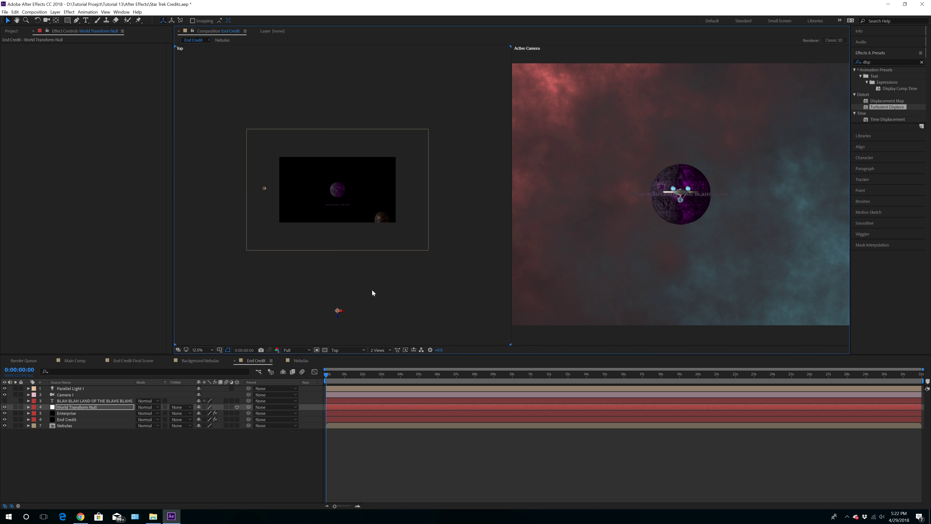
Compare the null's position with the camera's path in the Top view and move the null close in front of the camera
{"action": "key", "text": "comma"}
{"action": "key", "text": "comma"}
{"action": "left_click", "coordinate": [80, 394]}
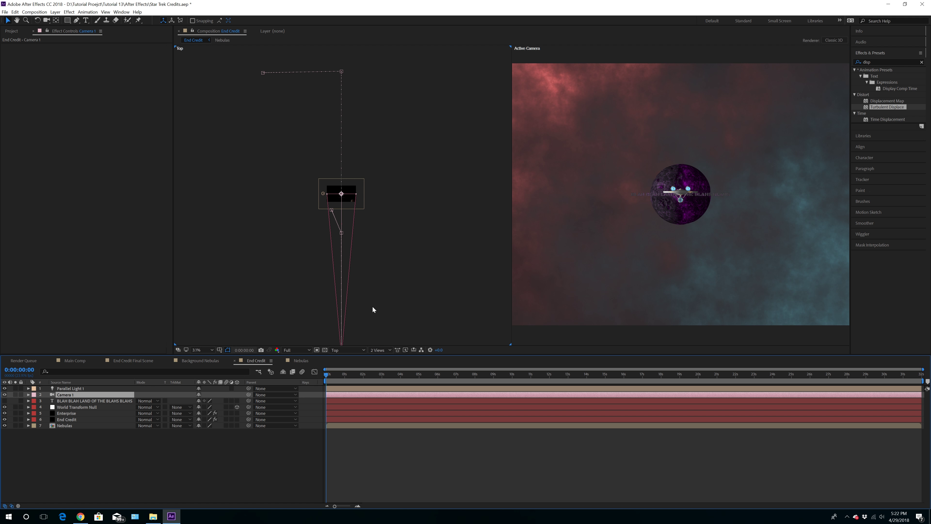
{"action": "left_click", "coordinate": [72, 413]}
{"action": "left_click", "coordinate": [86, 407]}
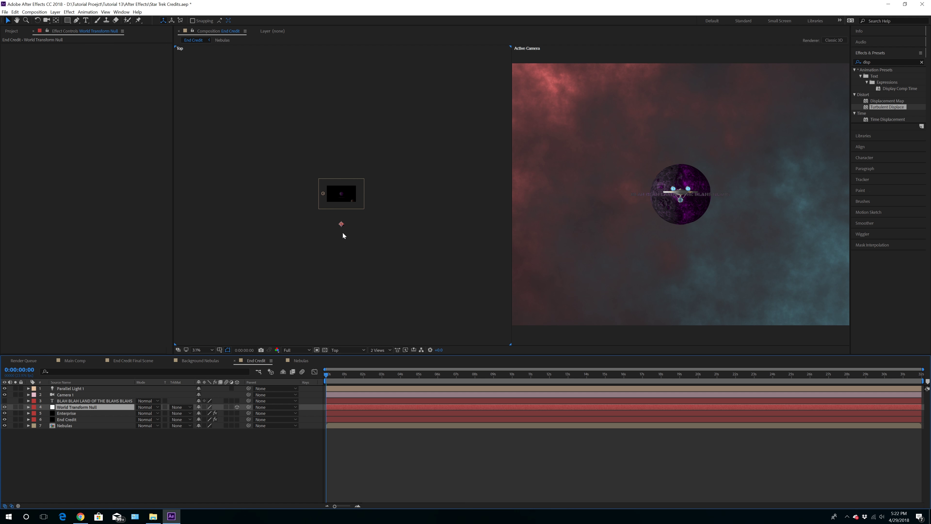
{"action": "key", "text": "Return"}
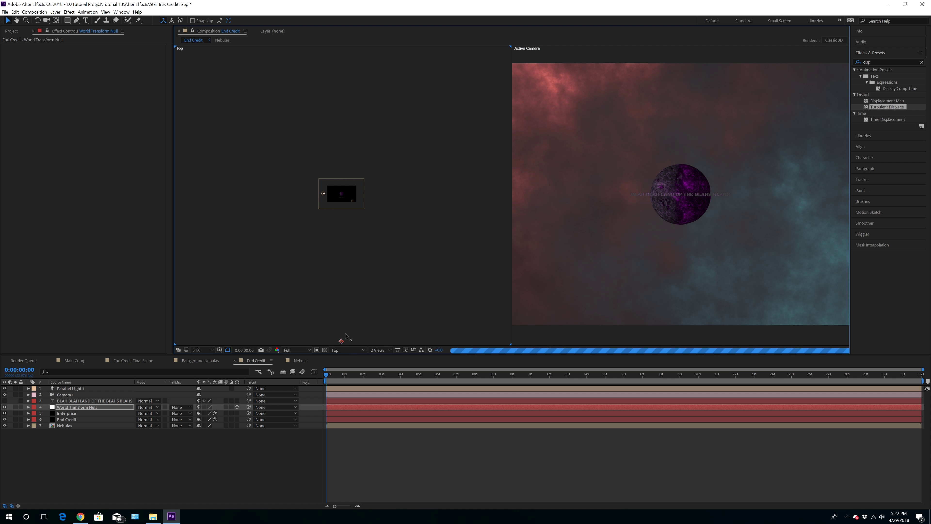
{"action": "left_click_drag", "start_coordinate": [345, 332], "coordinate": [346, 343]}
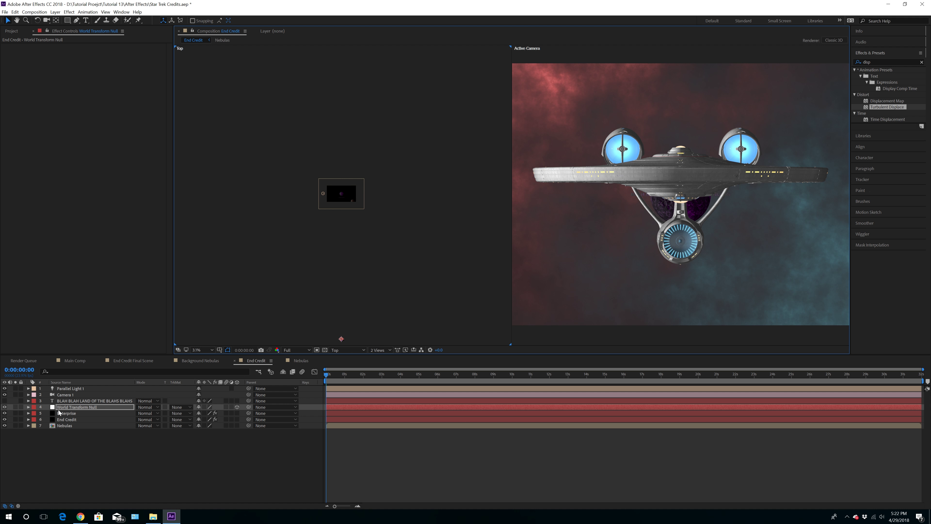
Turn the null's Y orientation to about 182° and shift its position until the ship's rear fills the camera view
{"action": "left_click", "coordinate": [28, 407]}
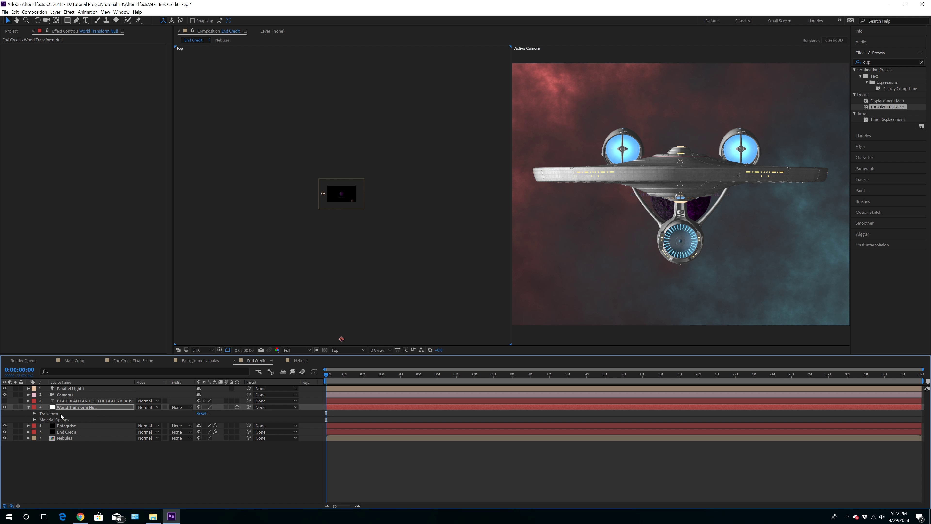
{"action": "left_click", "coordinate": [34, 414]}
{"action": "left_click_drag", "start_coordinate": [210, 441], "coordinate": [278, 444]}
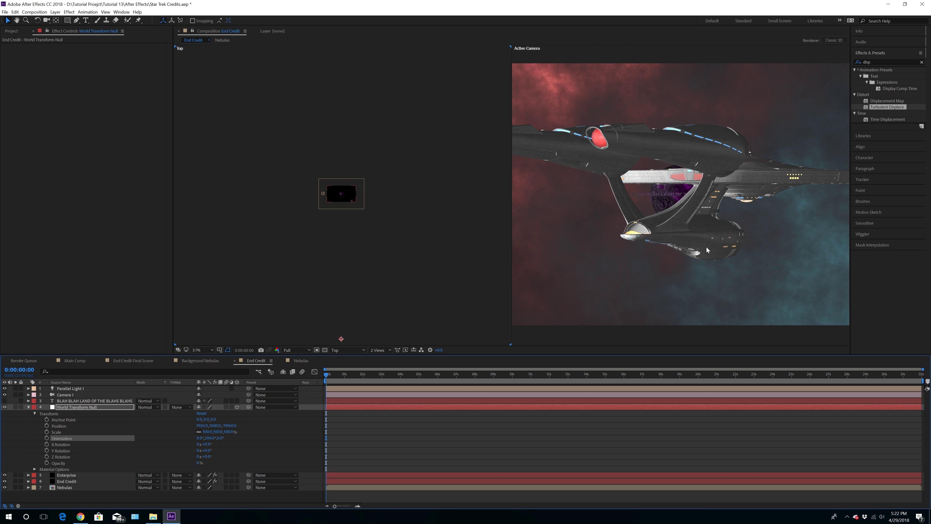
{"action": "scroll", "coordinate": [707, 250], "scroll_direction": "down", "scroll_amount": 2}
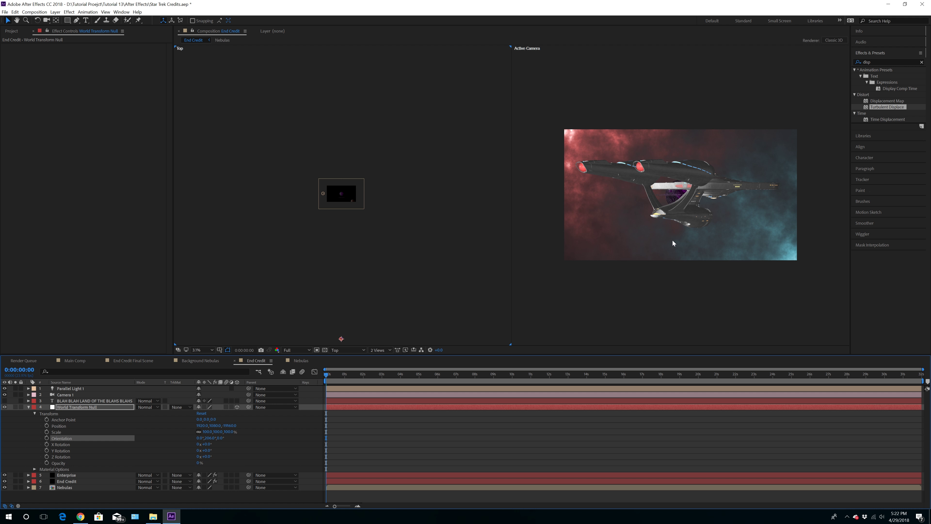
{"action": "left_click_drag", "start_coordinate": [209, 438], "coordinate": [199, 439]}
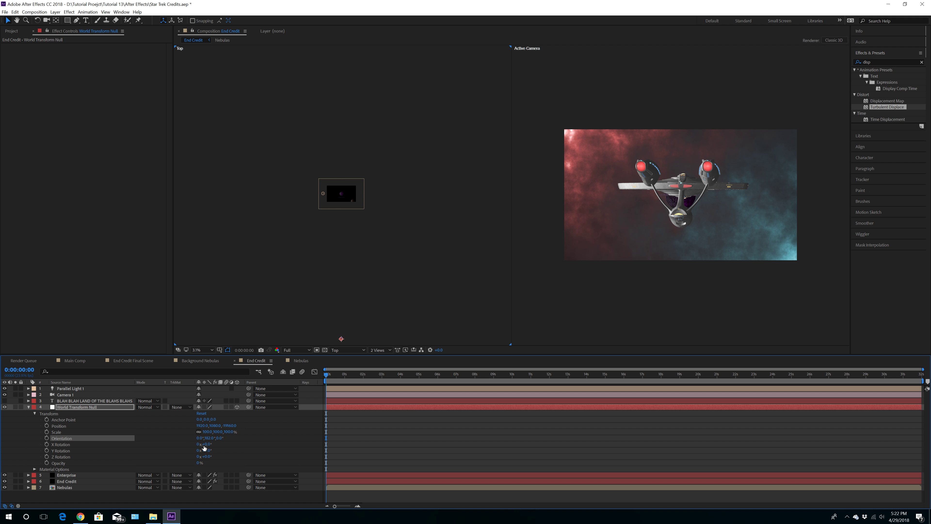
{"action": "left_click_drag", "start_coordinate": [201, 426], "coordinate": [234, 426]}
{"action": "left_click_drag", "start_coordinate": [13, 453], "coordinate": [25, 443]}
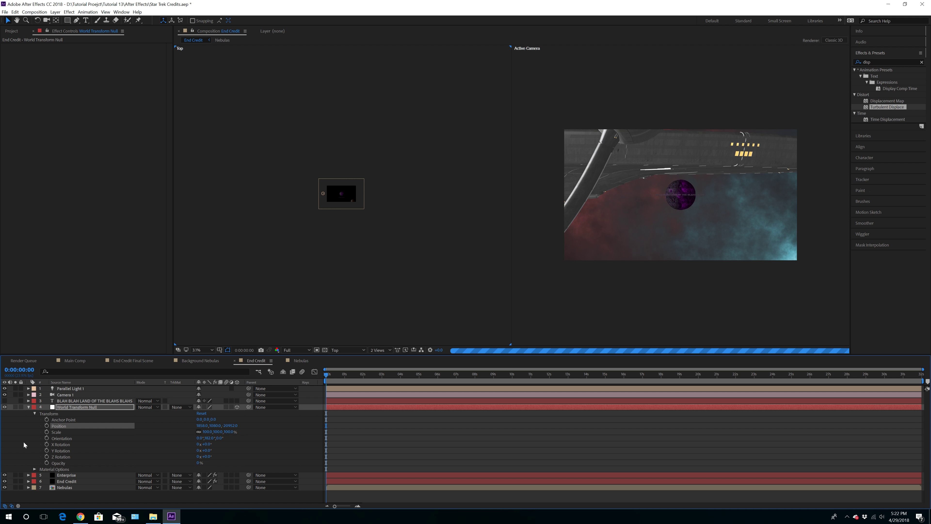
Lower the Camera Near Plane to 1.0 and greatly raise the Camera Far Plane in the Enterprise layer's Element render settings
{"action": "left_click", "coordinate": [71, 476]}
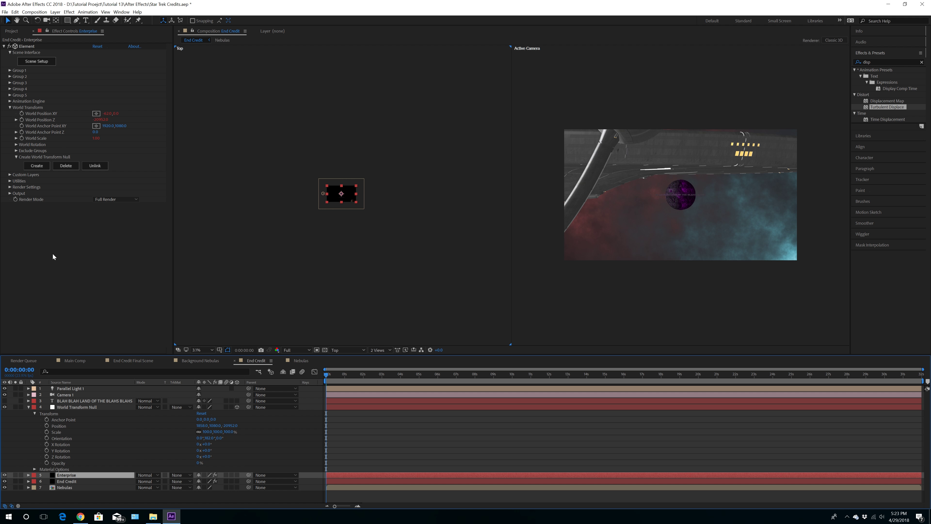
{"action": "left_click", "coordinate": [10, 187]}
{"action": "left_click", "coordinate": [17, 267]}
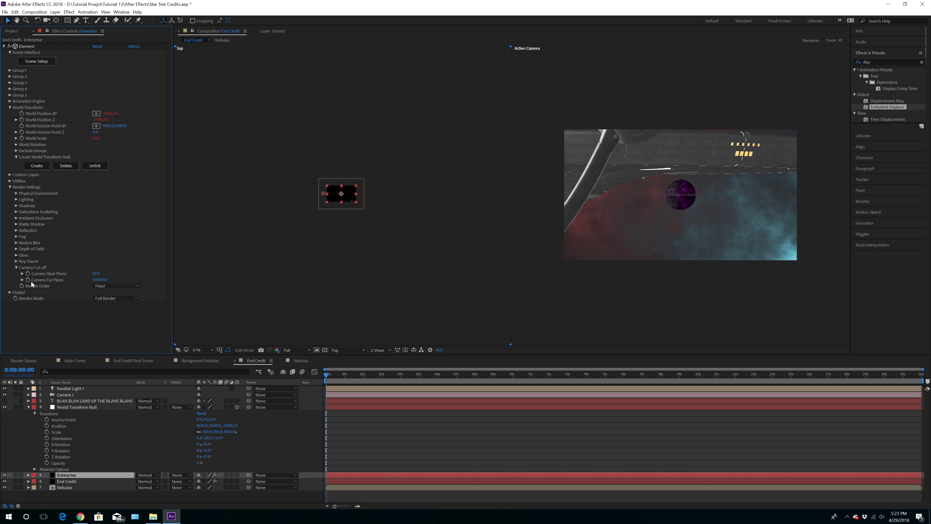
{"action": "left_click_drag", "start_coordinate": [96, 276], "coordinate": [2, 271]}
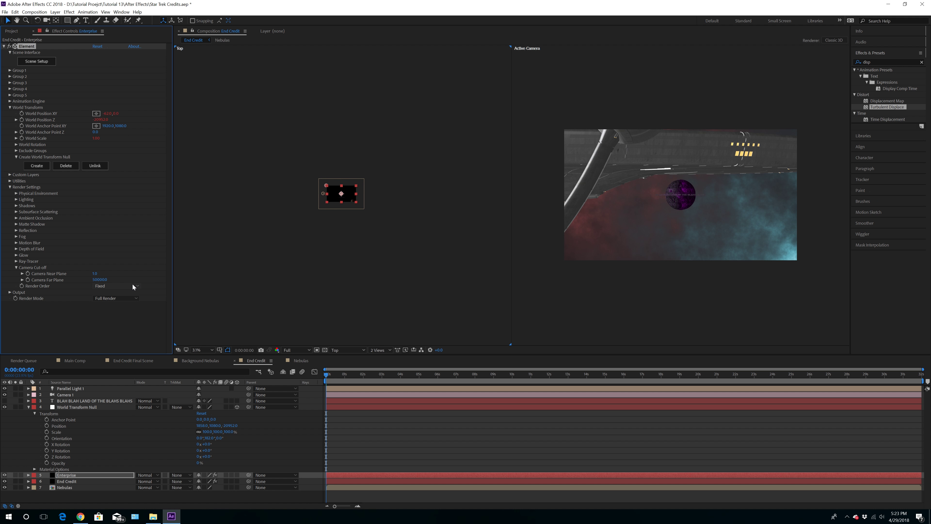
{"action": "left_click_drag", "start_coordinate": [108, 280], "coordinate": [125, 292]}
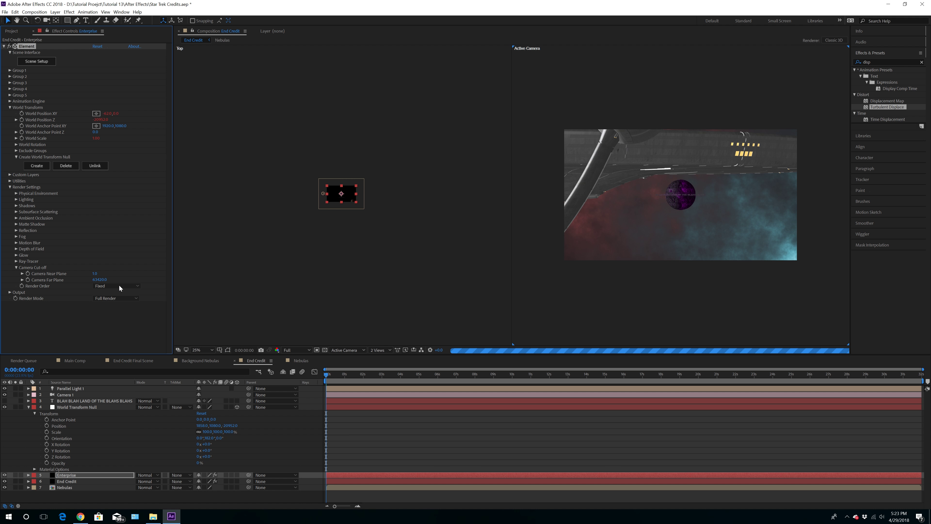
{"action": "left_click", "coordinate": [100, 280]}
{"action": "type", "text": "100000"}
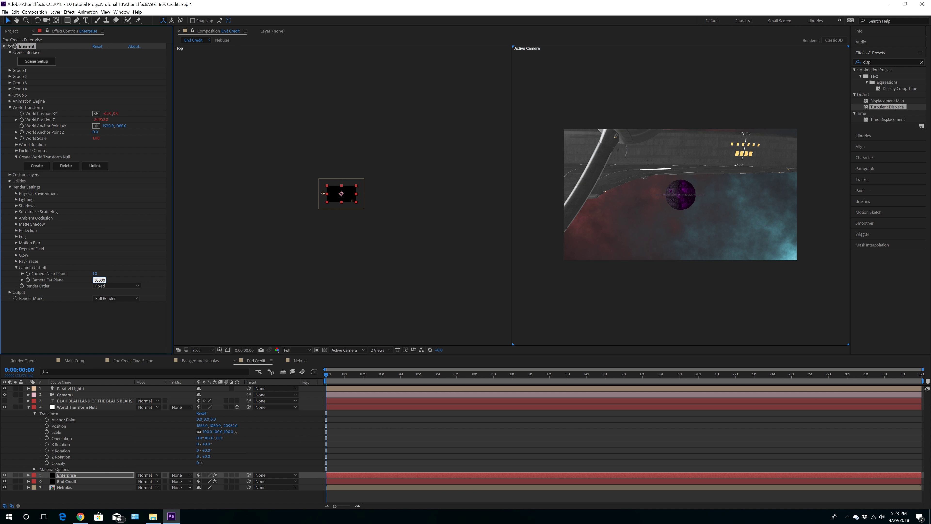
{"action": "key", "text": "Return"}
Move the null back along Z until the ship is behind the camera, and keyframe its position at 0 seconds
{"action": "left_click_drag", "start_coordinate": [228, 425], "coordinate": [85, 434]}
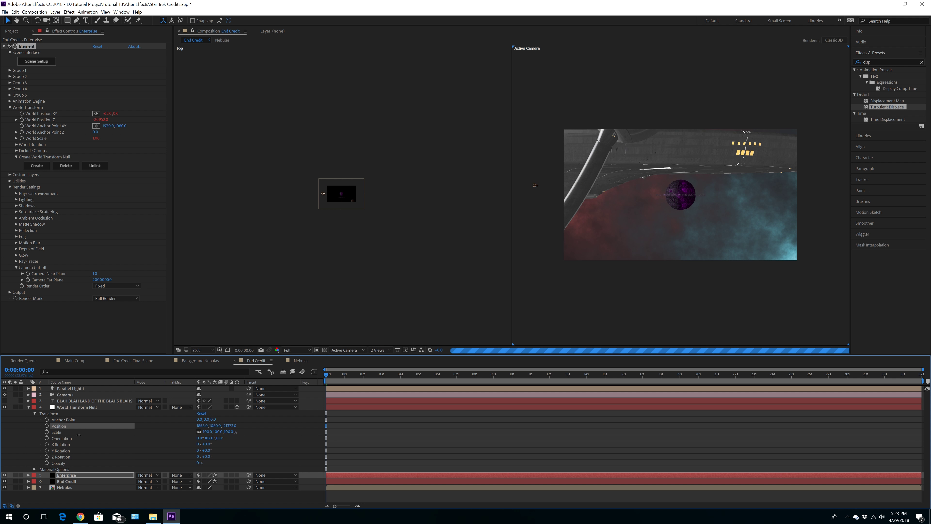
{"action": "left_click_drag", "start_coordinate": [230, 426], "coordinate": [36, 432]}
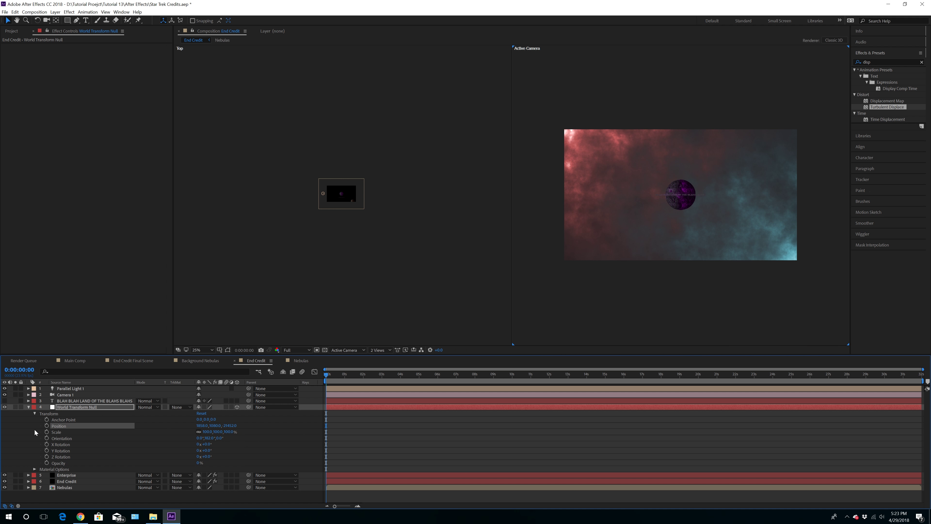
{"action": "left_click", "coordinate": [48, 426]}
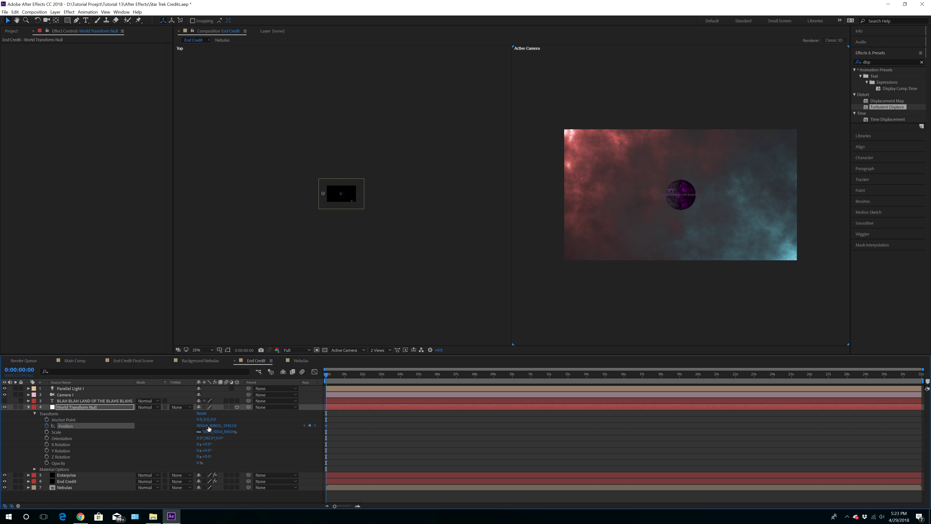
Reveal the camera's keyframes and keyframe the null's position at 0:00:03:13 with the ship flown forward beside the purple planet
{"action": "left_click", "coordinate": [29, 395]}
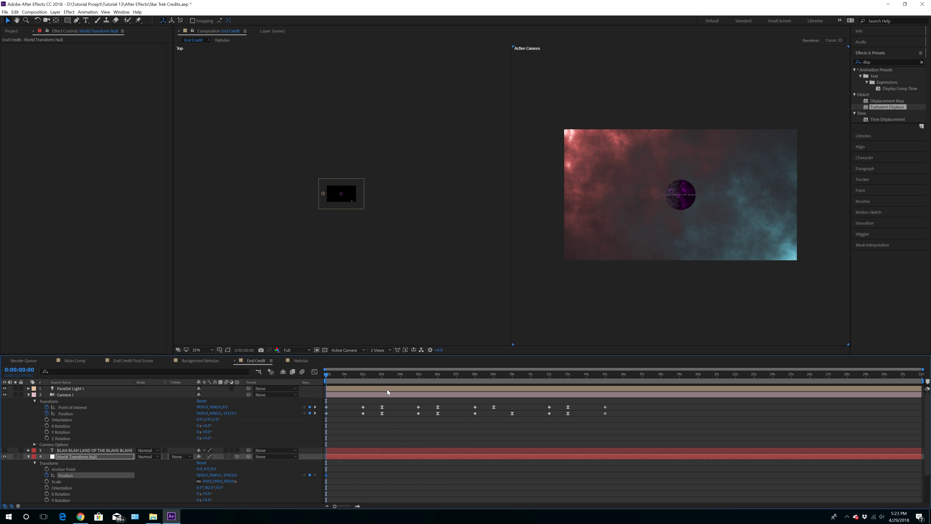
{"action": "left_click", "coordinate": [374, 376]}
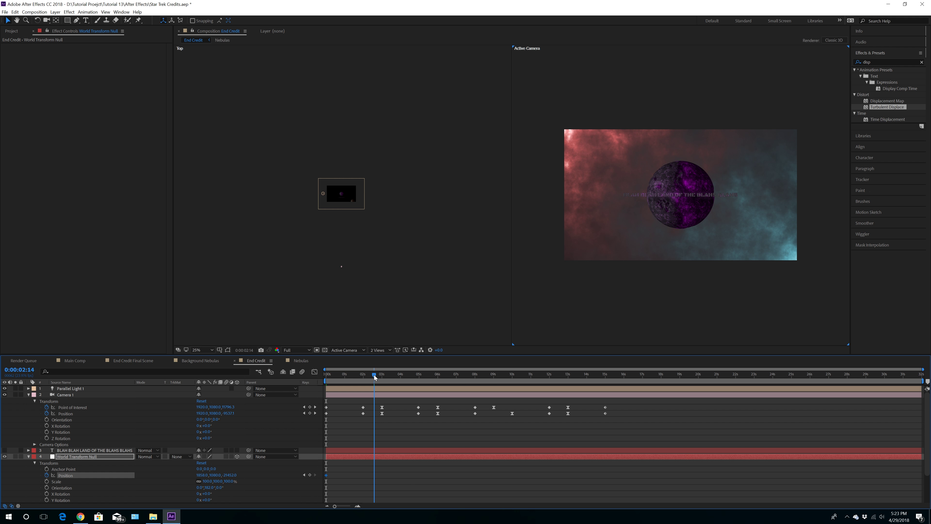
{"action": "left_click_drag", "start_coordinate": [375, 378], "coordinate": [392, 378]}
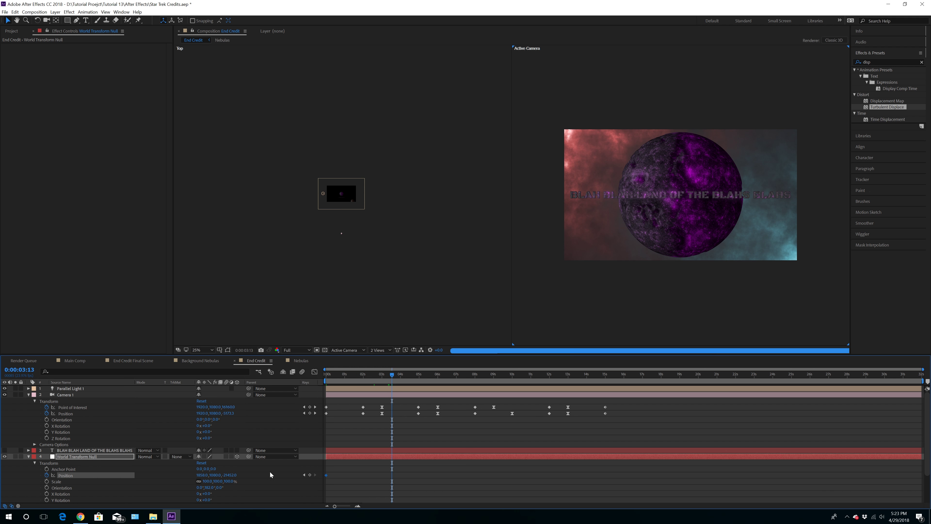
{"action": "left_click_drag", "start_coordinate": [235, 476], "coordinate": [652, 465]}
{"action": "left_click_drag", "start_coordinate": [237, 475], "coordinate": [609, 470]}
{"action": "mouse_move", "coordinate": [229, 475]}
{"action": "left_mouse_down"}
{"action": "mouse_move", "coordinate": [335, 479]}
{"action": "mouse_move", "coordinate": [253, 482]}
{"action": "mouse_move", "coordinate": [425, 467]}
{"action": "mouse_move", "coordinate": [228, 478]}
{"action": "mouse_move", "coordinate": [367, 473]}
{"action": "left_mouse_up"}
{"action": "left_click_drag", "start_coordinate": [340, 305], "coordinate": [335, 191]}
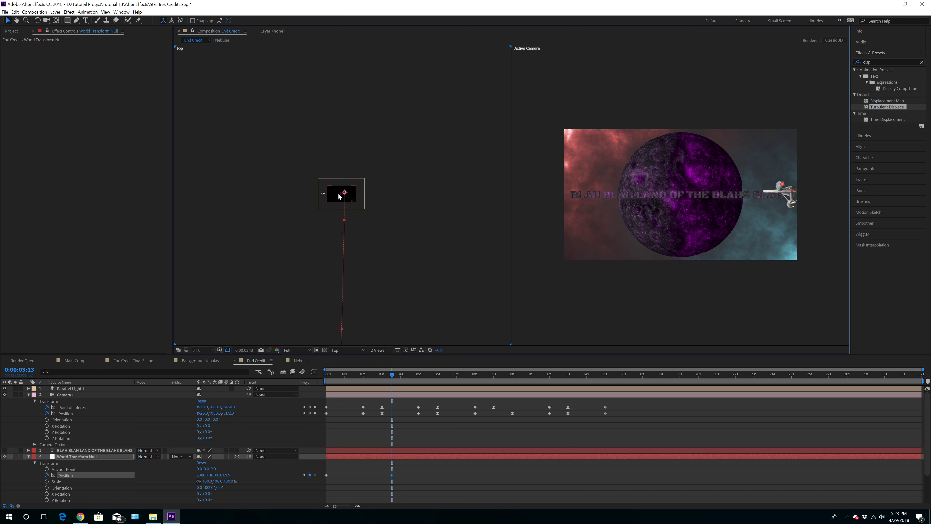
Centre the null on the purple planet at 0:00:03:13 and push it much farther away along Z
{"action": "left_click_drag", "start_coordinate": [344, 194], "coordinate": [339, 195]}
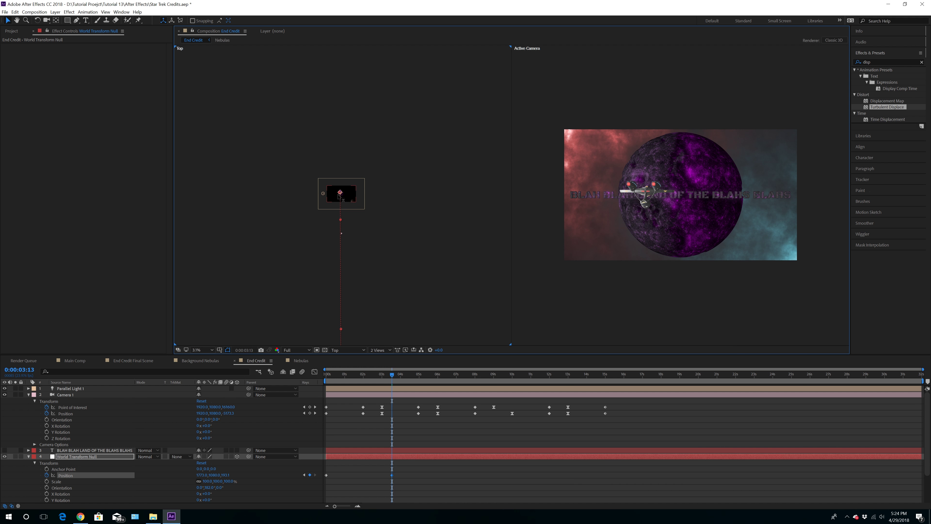
{"action": "left_click_drag", "start_coordinate": [340, 193], "coordinate": [342, 129]}
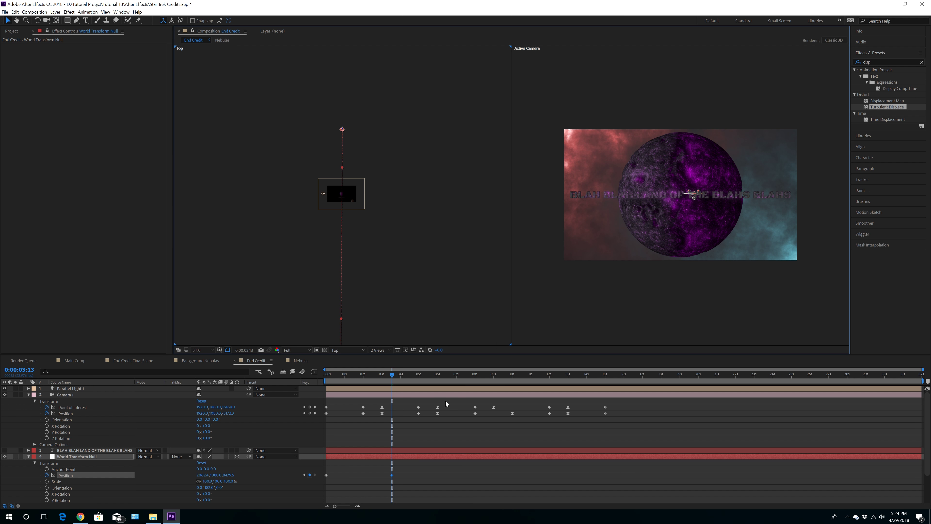
Go to 0:00:04:14 and change the Top view to the Right view
{"action": "left_click_drag", "start_coordinate": [392, 378], "coordinate": [411, 380]}
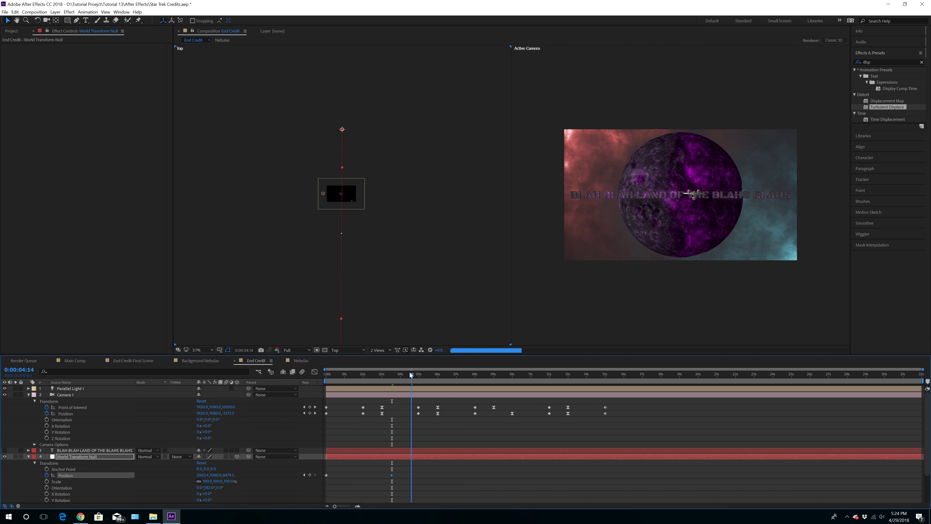
{"action": "left_click", "coordinate": [348, 196]}
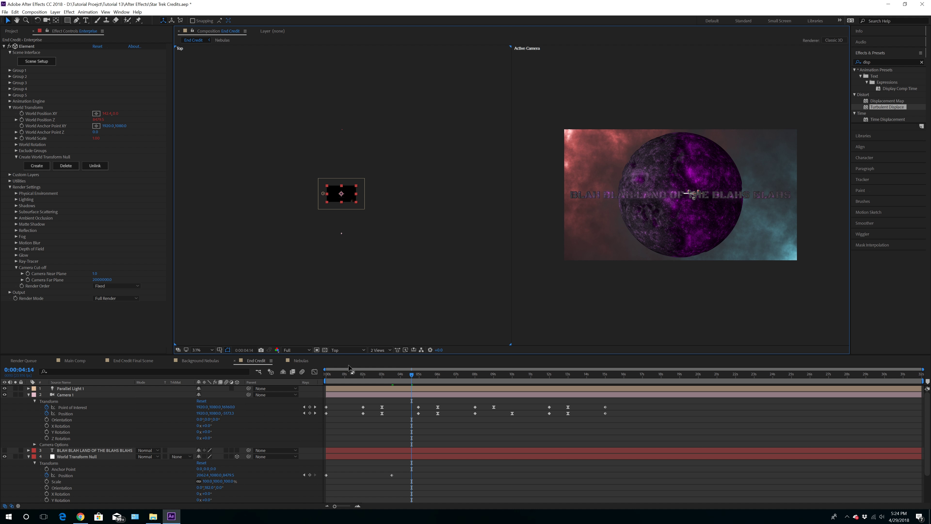
{"action": "left_click", "coordinate": [347, 349]}
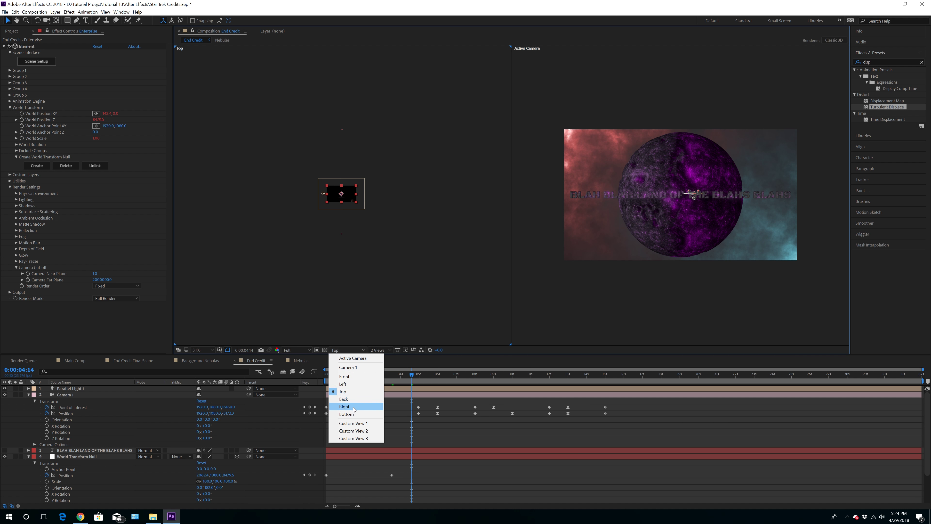
{"action": "left_click", "coordinate": [354, 407]}
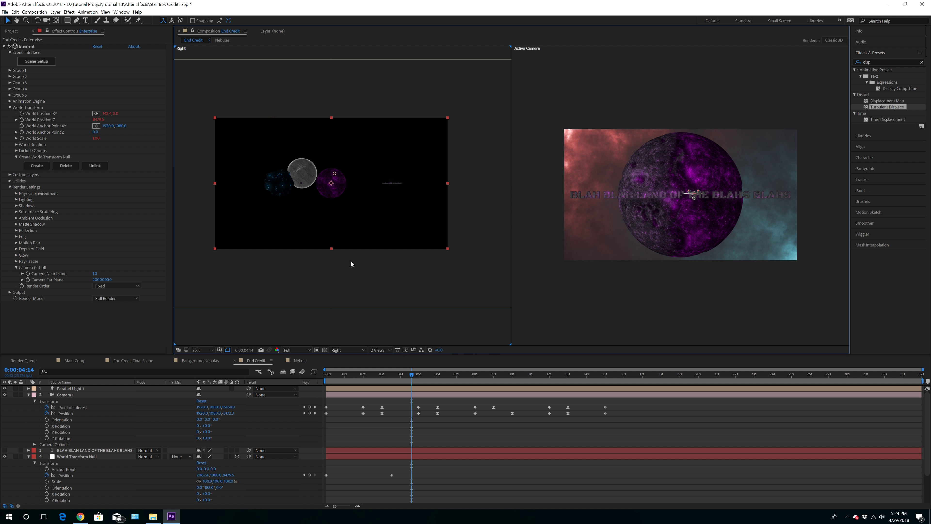
{"action": "scroll", "coordinate": [362, 262], "scroll_direction": "up", "scroll_amount": 2}
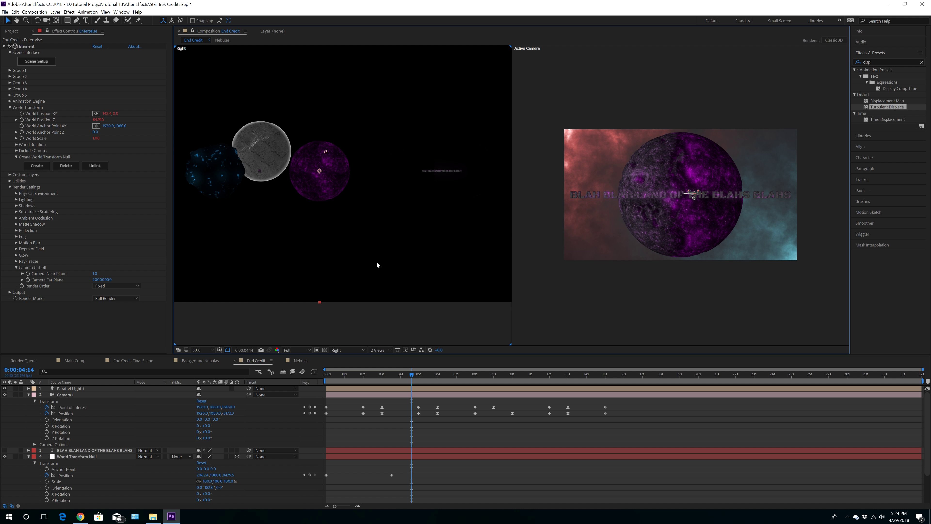
Keyframe the World Transform Null higher and farther away at 0:00:04:14, pull its middle position keyframe back and smooth the path into an upward curve
{"action": "left_click", "coordinate": [72, 457]}
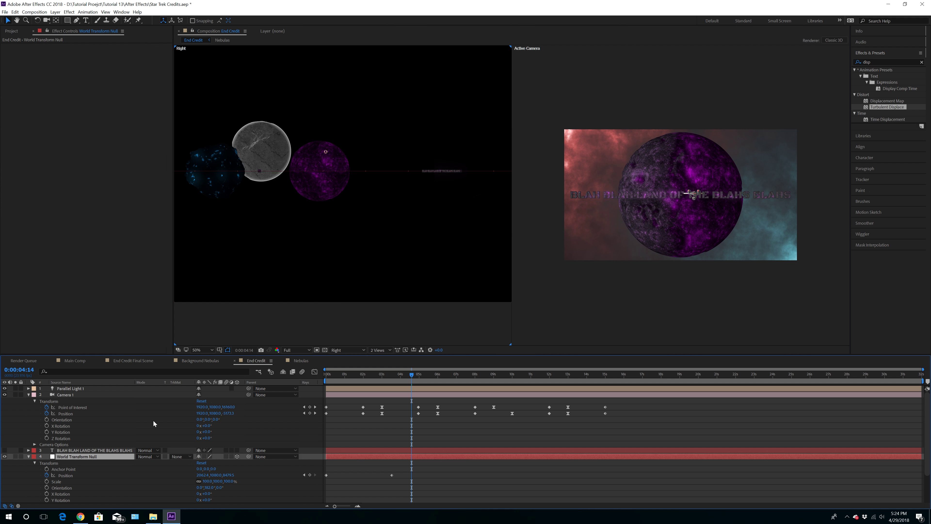
{"action": "scroll", "coordinate": [339, 269], "scroll_direction": "down", "scroll_amount": 6}
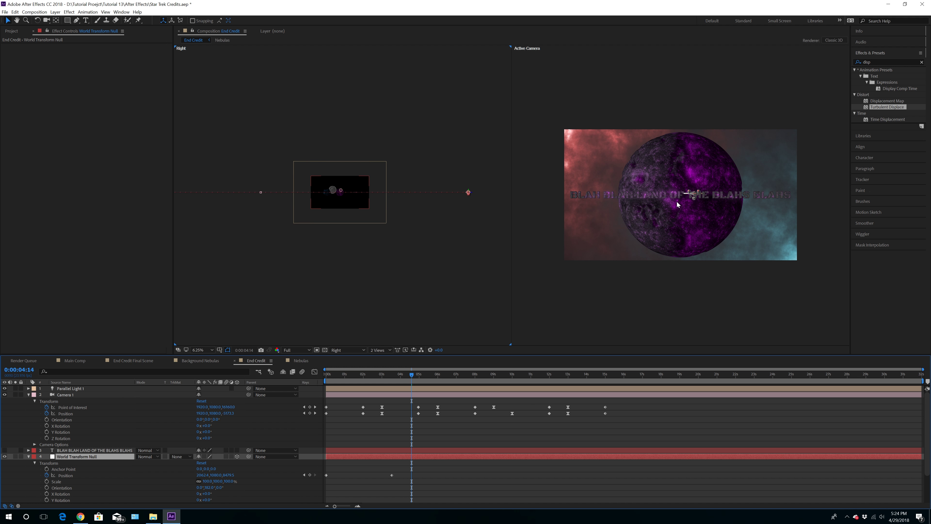
{"action": "scroll", "coordinate": [125, 447], "scroll_direction": "down", "scroll_amount": 3}
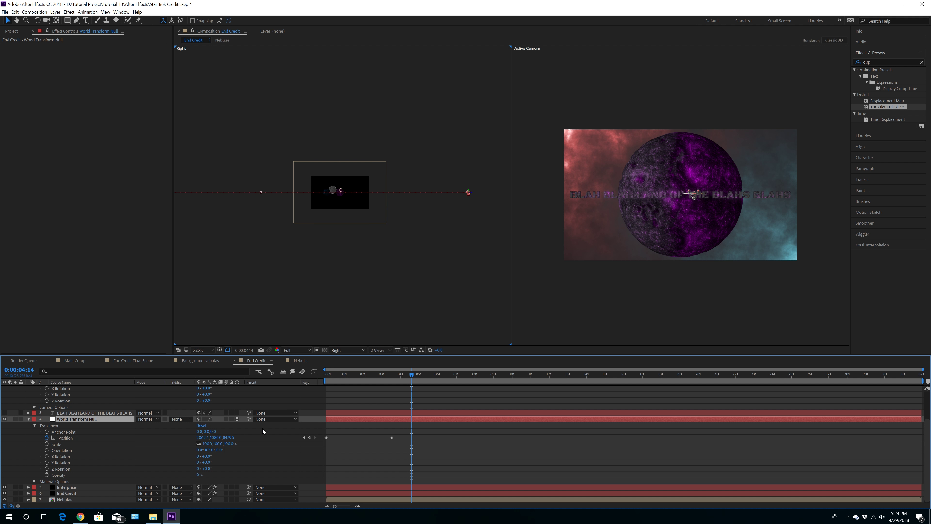
{"action": "left_click", "coordinate": [68, 487]}
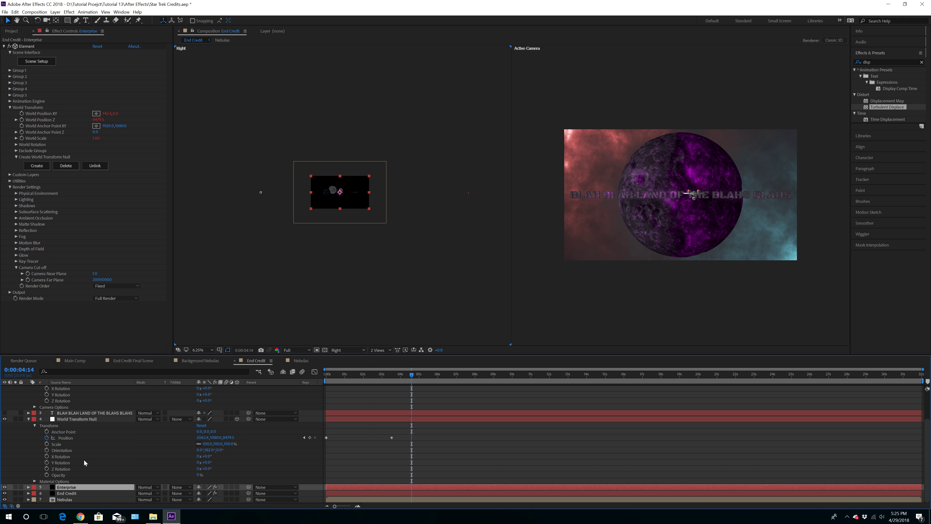
{"action": "left_click", "coordinate": [74, 420]}
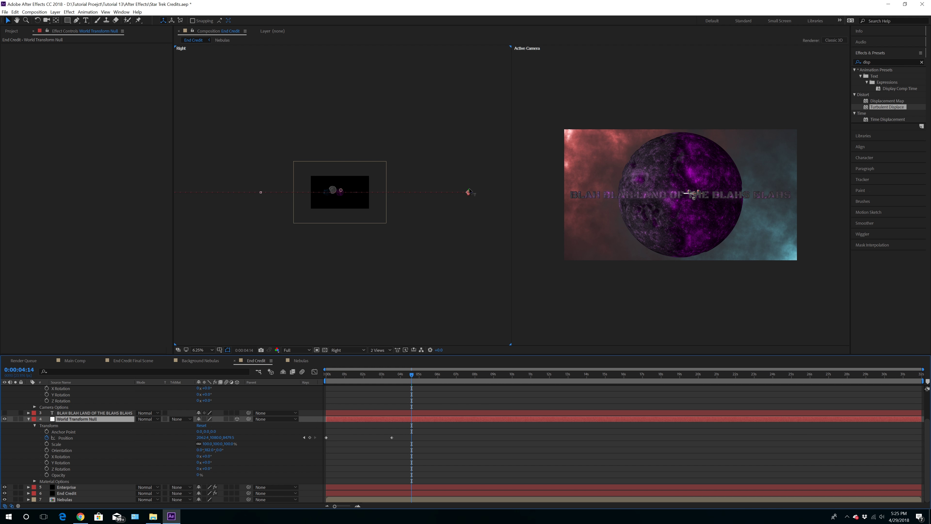
{"action": "mouse_move", "coordinate": [470, 191]}
{"action": "left_mouse_down"}
{"action": "mouse_move", "coordinate": [476, 165]}
{"action": "mouse_move", "coordinate": [481, 181]}
{"action": "left_mouse_up"}
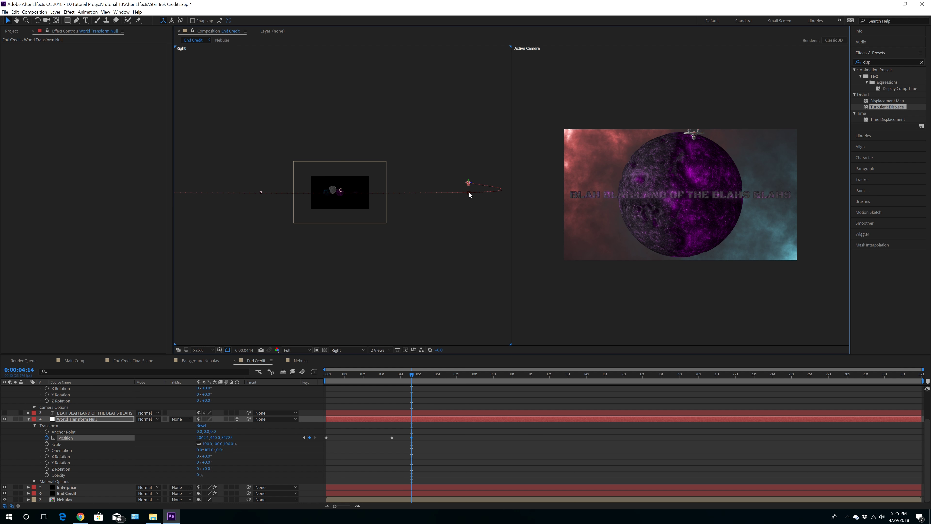
{"action": "left_click_drag", "start_coordinate": [461, 193], "coordinate": [422, 193]}
{"action": "left_click_drag", "start_coordinate": [483, 184], "coordinate": [487, 179]}
{"action": "left_click_drag", "start_coordinate": [491, 179], "coordinate": [498, 175]}
Tilt the null's X Rotation to about -35° to pitch the ship upward, and keyframe that rotation at 0:00:04:14
{"action": "left_click", "coordinate": [392, 374]}
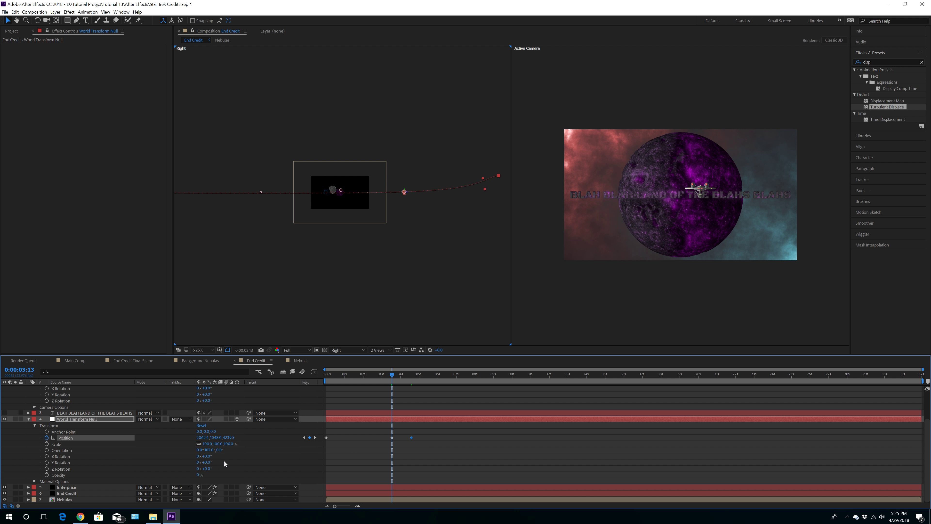
{"action": "mouse_move", "coordinate": [205, 468]}
{"action": "left_mouse_down"}
{"action": "mouse_move", "coordinate": [214, 472]}
{"action": "mouse_move", "coordinate": [201, 458]}
{"action": "left_mouse_up"}
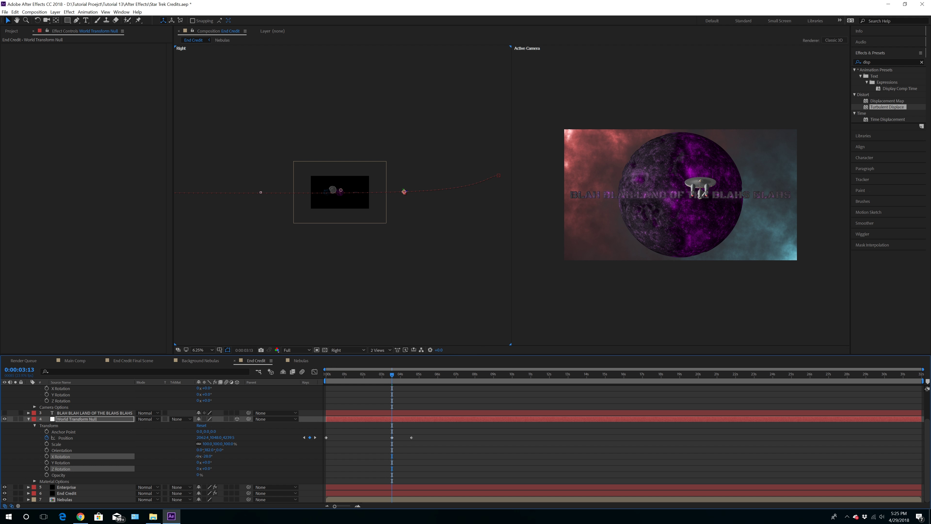
{"action": "left_click", "coordinate": [198, 457]}
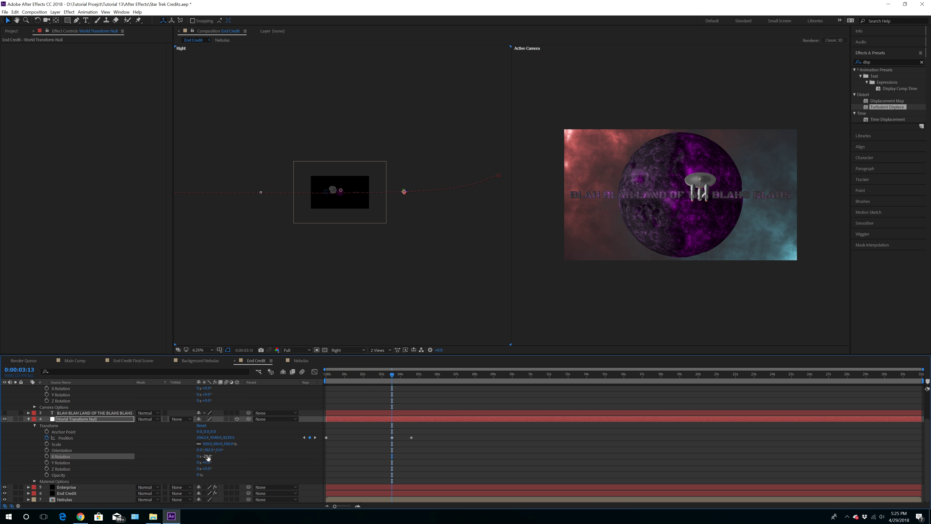
{"action": "left_click", "coordinate": [208, 456]}
{"action": "key", "text": "Return"}
{"action": "left_click", "coordinate": [277, 452]}
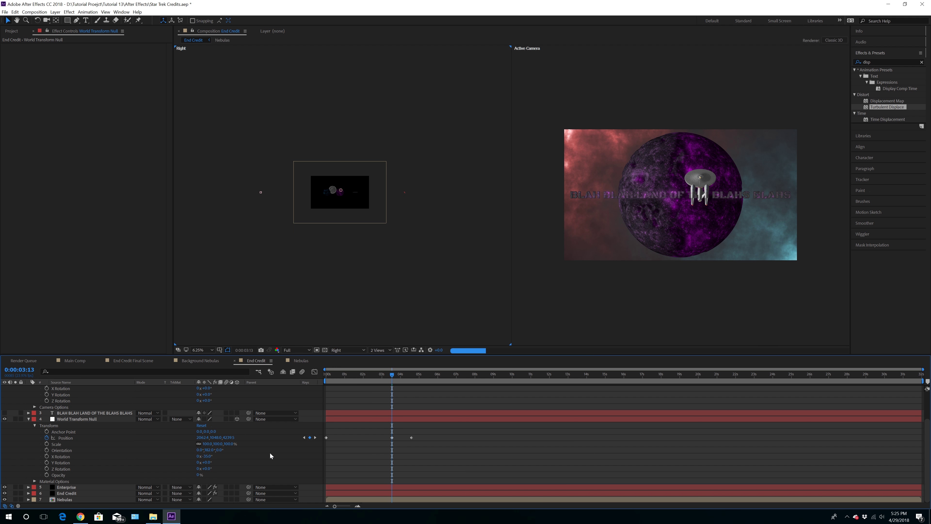
{"action": "left_click", "coordinate": [411, 376]}
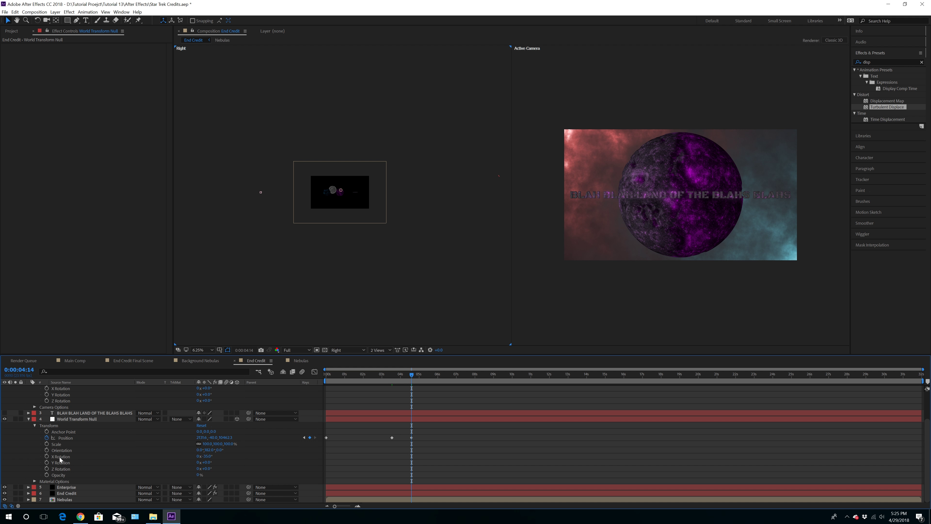
{"action": "left_click", "coordinate": [47, 456]}
Keyframe the null's X Rotation at 0° at 0:00:03:13
{"action": "left_click", "coordinate": [393, 374]}
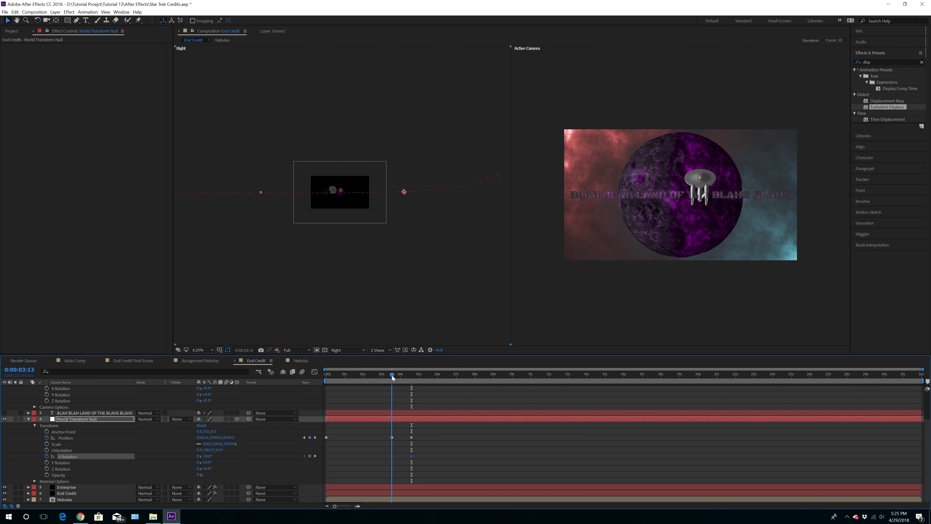
{"action": "left_click", "coordinate": [206, 456]}
{"action": "type", "text": "0"}
{"action": "key", "text": "Return"}
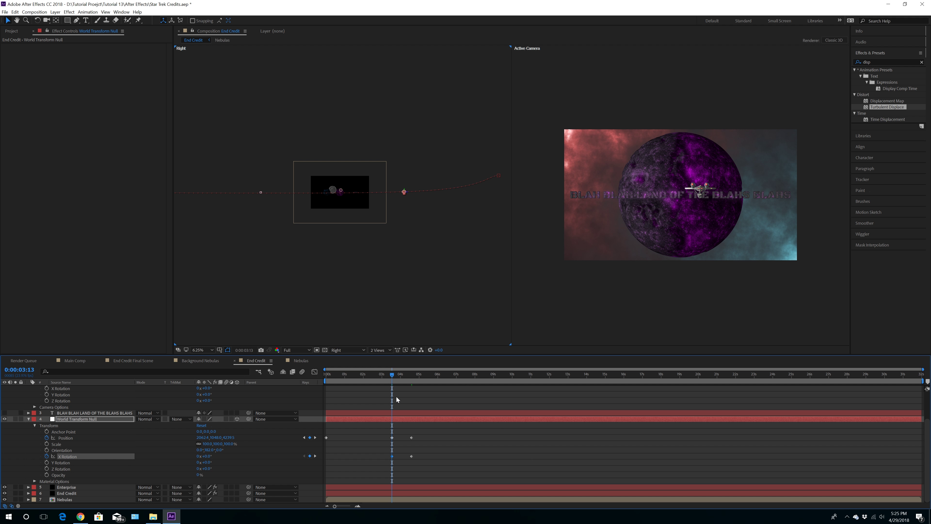
Lower the preview resolution to Quarter and play the ship's flight from the first frame
{"action": "left_click_drag", "start_coordinate": [330, 379], "coordinate": [326, 378]}
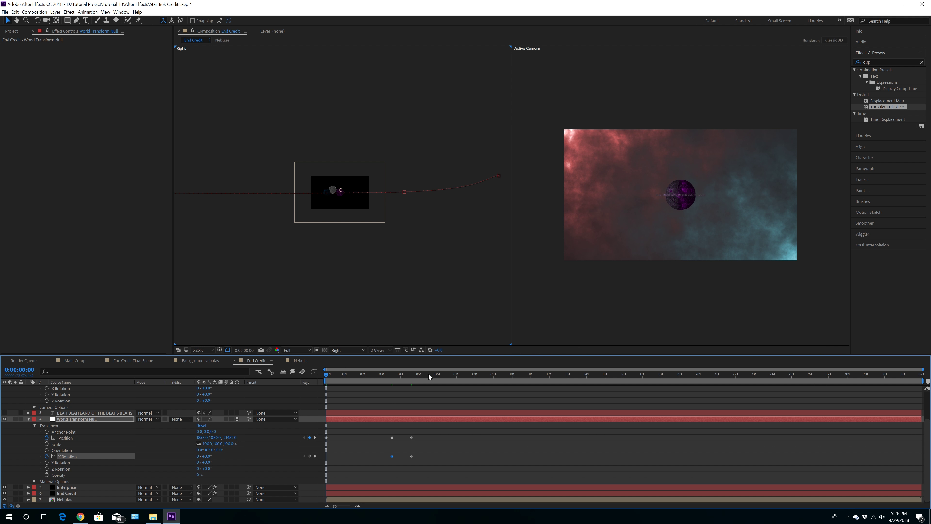
{"action": "left_click", "coordinate": [296, 350]}
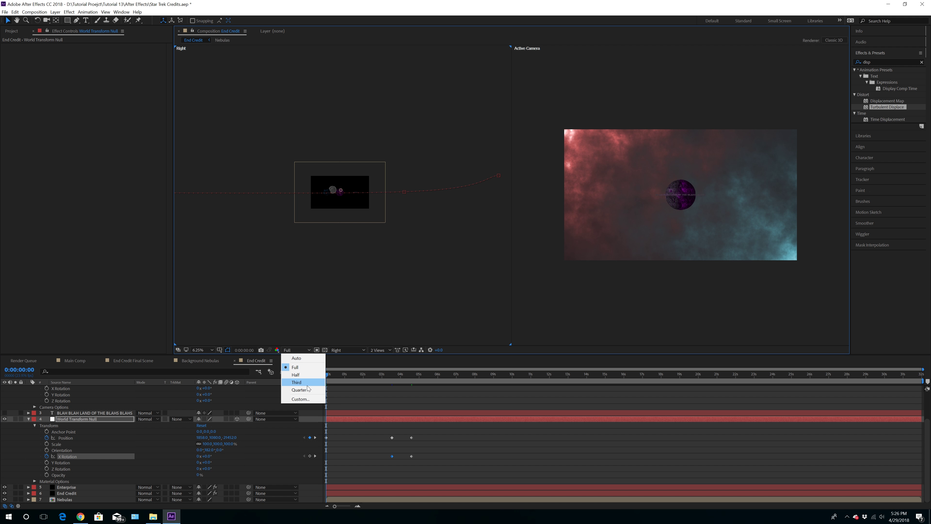
{"action": "left_click", "coordinate": [293, 390]}
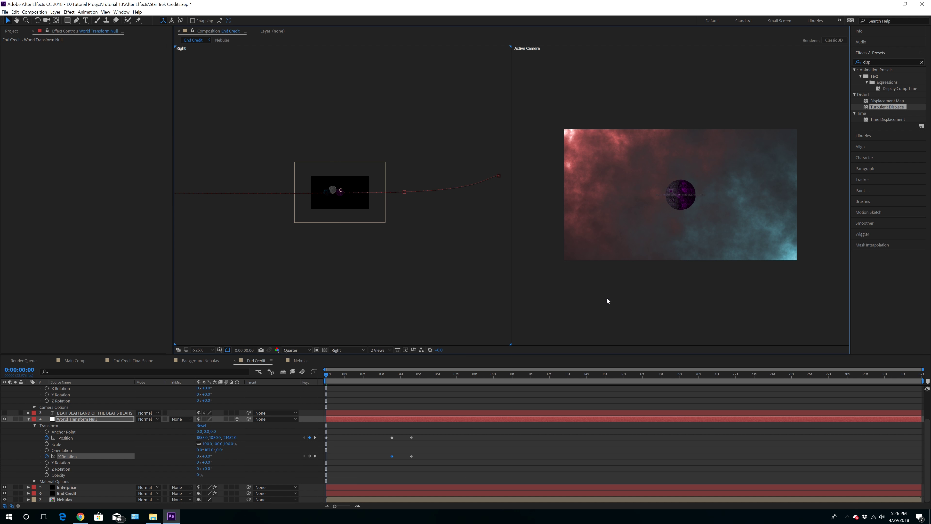
{"action": "key", "text": "space"}
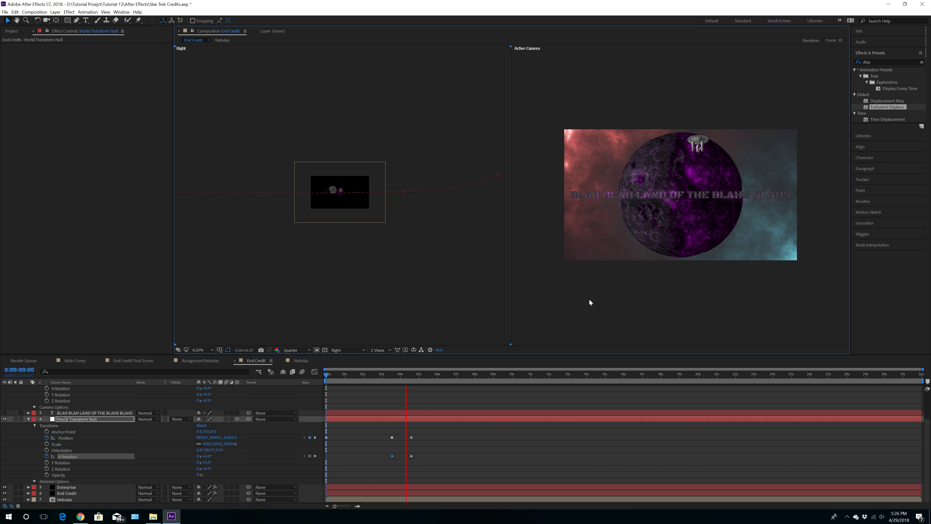
Shift the null's middle Position and first X Rotation keyframes together to slightly before 0:00:02:17
{"action": "left_click", "coordinate": [328, 377]}
{"action": "left_click_drag", "start_coordinate": [328, 378], "coordinate": [377, 383]}
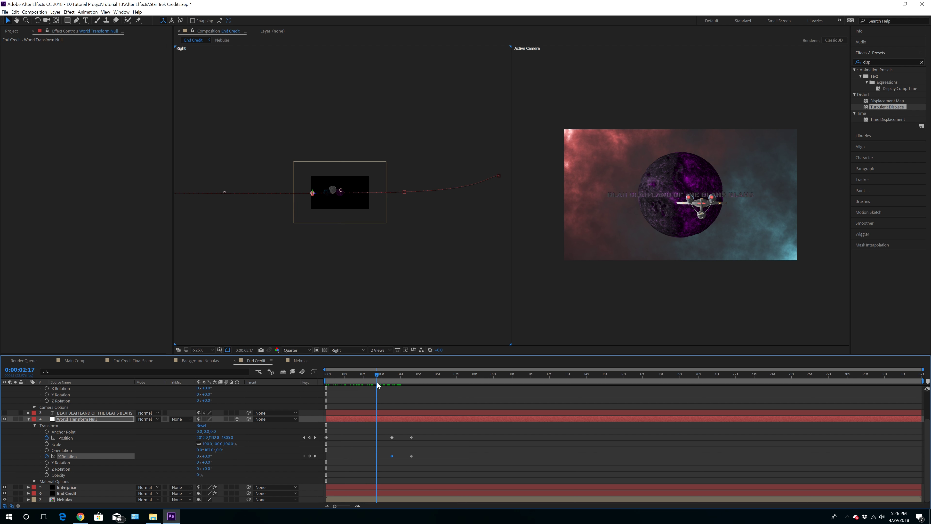
{"action": "scroll", "coordinate": [437, 410], "scroll_direction": "up", "scroll_amount": 3}
{"action": "scroll", "coordinate": [437, 410], "scroll_direction": "down", "scroll_amount": 3}
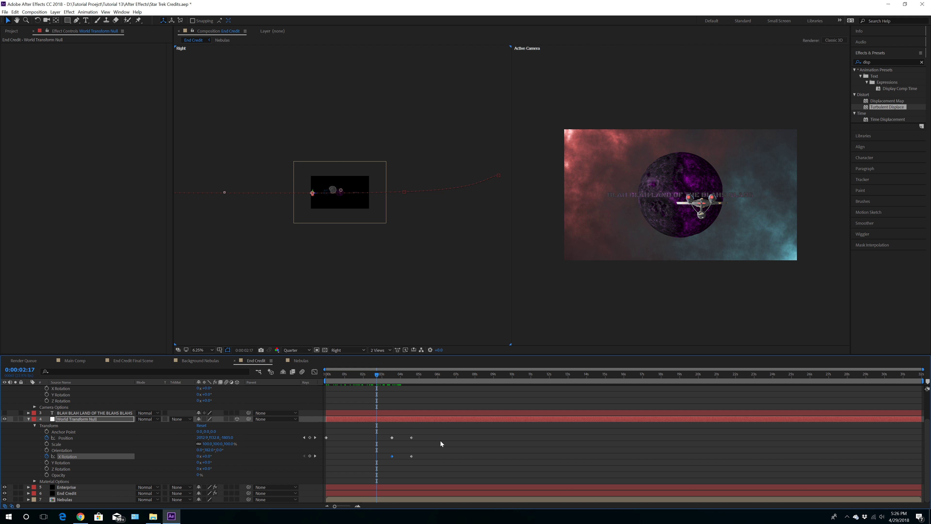
{"action": "scroll", "coordinate": [441, 441], "scroll_direction": "up", "scroll_amount": 3}
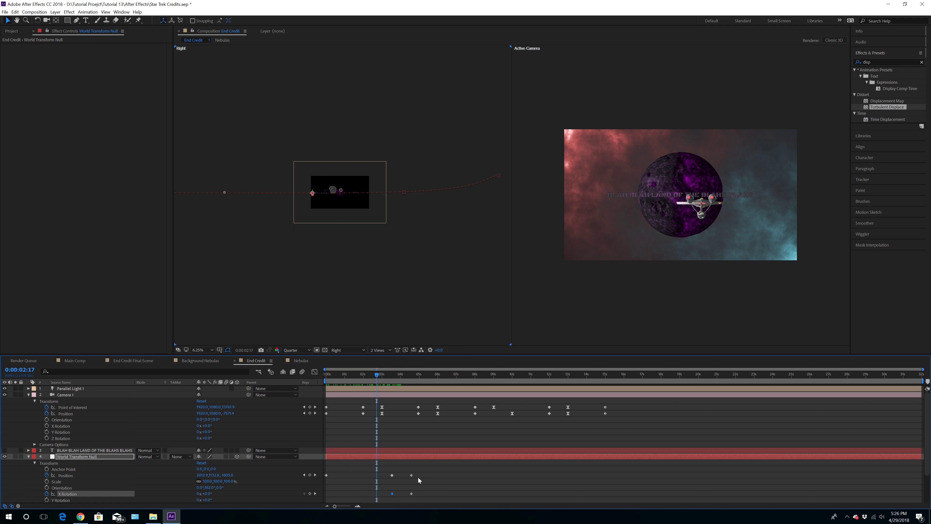
{"action": "left_click_drag", "start_coordinate": [397, 470], "coordinate": [373, 482]}
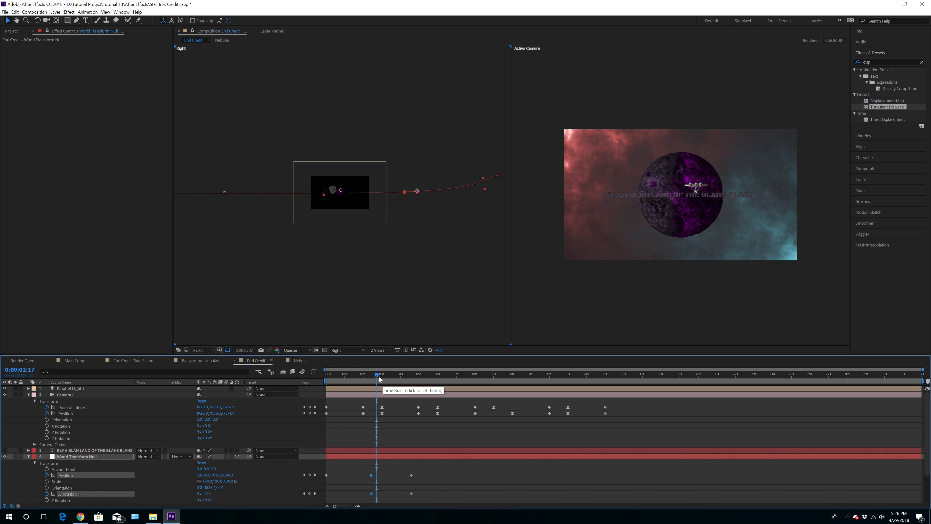
Preview the flight and shift the null's last Position and X Rotation keyframes to just after the 3-second mark
{"action": "key", "text": "Home"}
{"action": "key", "text": "space"}
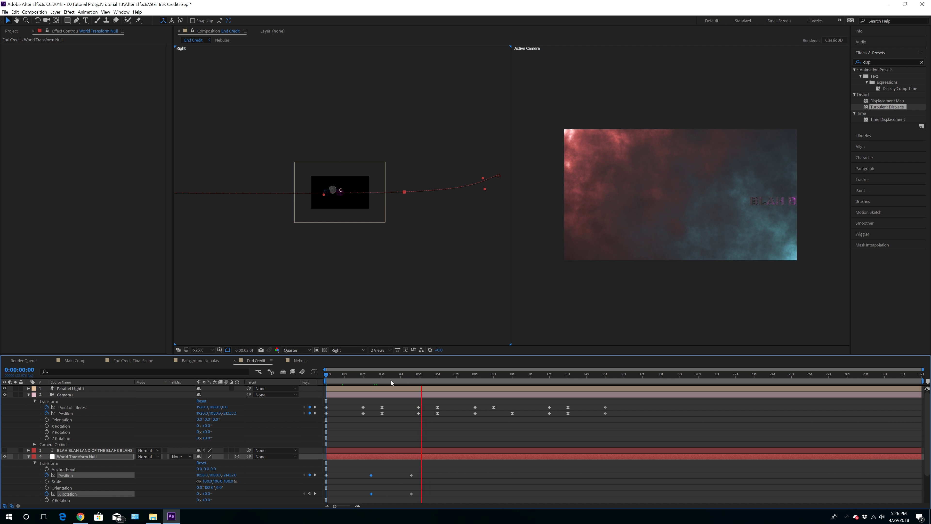
{"action": "left_click", "coordinate": [378, 375]}
{"action": "left_click_drag", "start_coordinate": [417, 471], "coordinate": [385, 476]}
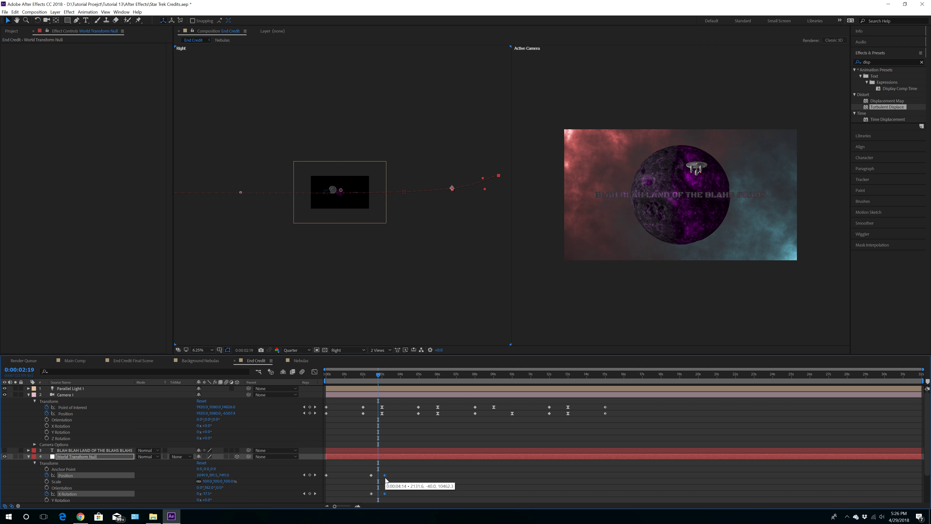
{"action": "key", "text": "space"}
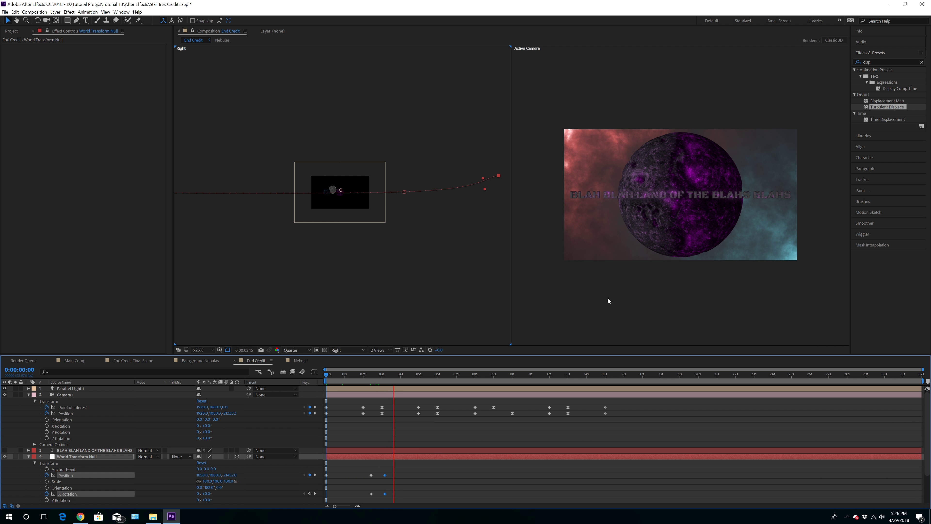
{"action": "key", "text": "space"}
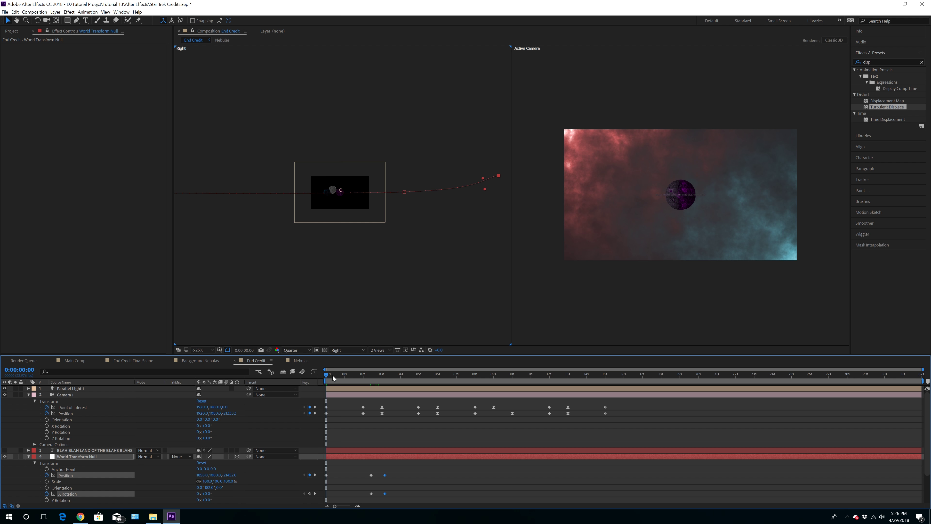
Turn on Motion Blur in the Enterprise layer's Element effect and set Motion Blur Samples to 12
{"action": "left_click", "coordinate": [29, 457]}
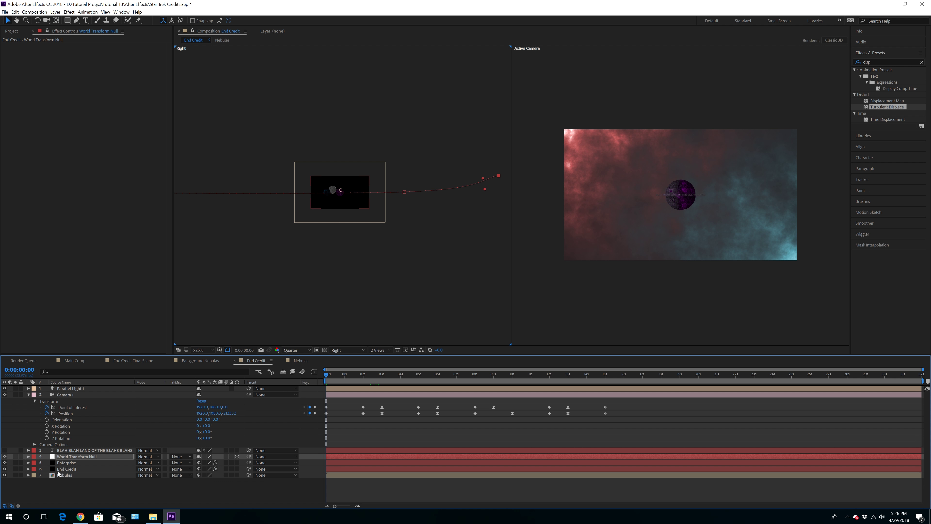
{"action": "left_click", "coordinate": [73, 464]}
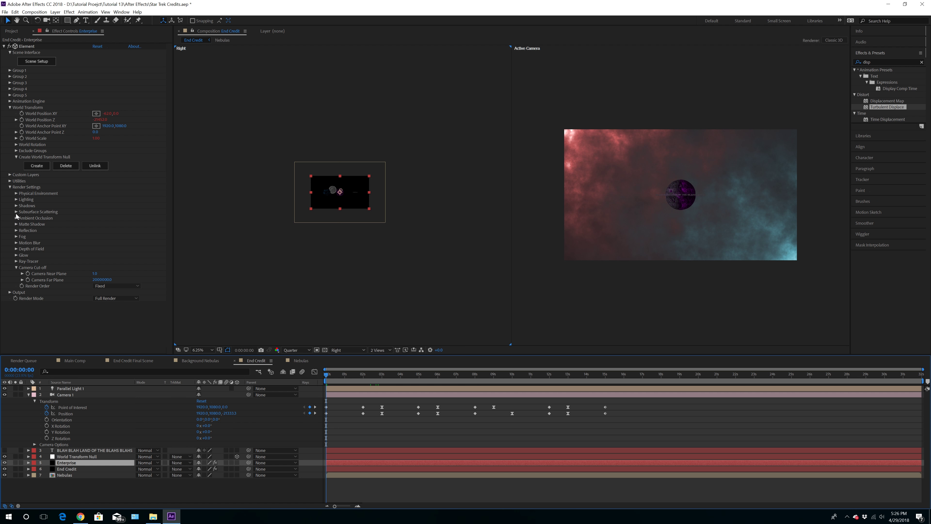
{"action": "left_click", "coordinate": [17, 243]}
{"action": "left_click", "coordinate": [109, 250]}
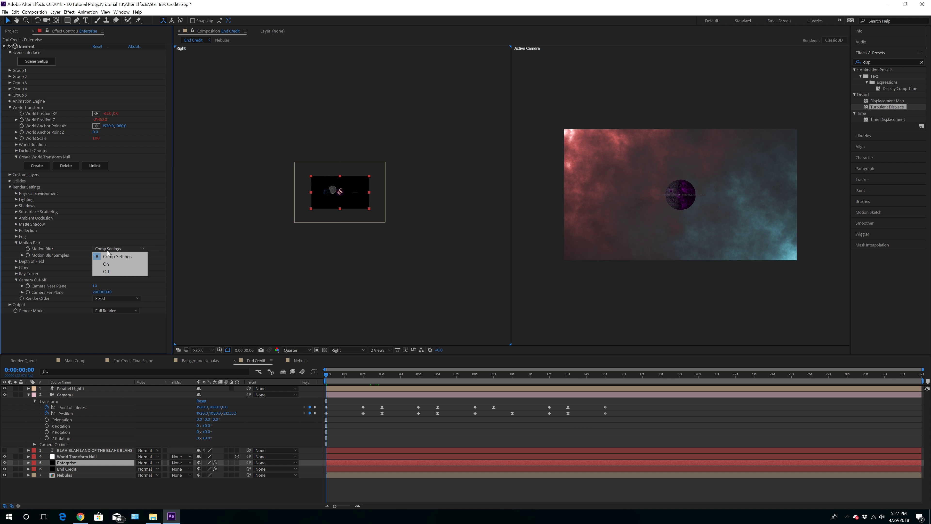
{"action": "left_click", "coordinate": [111, 264]}
{"action": "left_click", "coordinate": [95, 255]}
{"action": "type", "text": "12"}
{"action": "key", "text": "Return"}
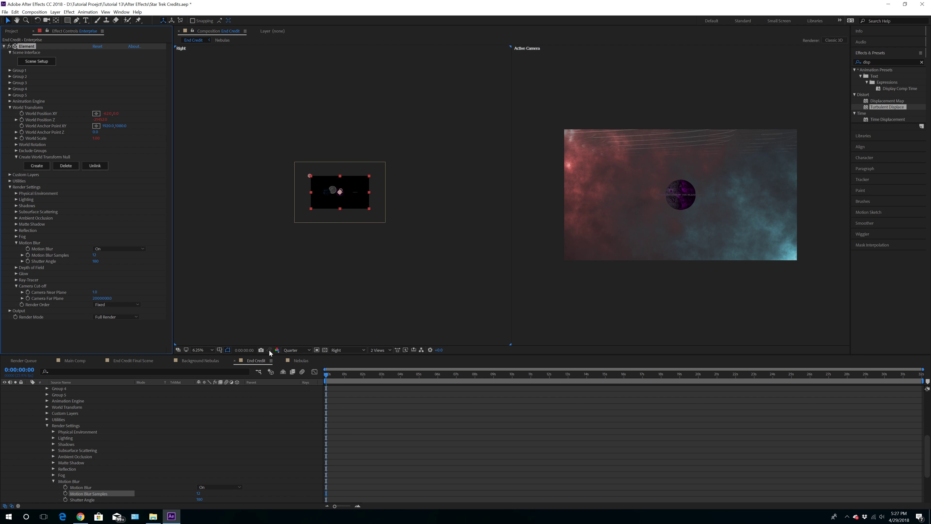
Set the Enterprise's motion blur Shutter Angle to 45, check the ship in the opening frames, and return to the first frame
{"action": "left_click", "coordinate": [96, 261]}
{"action": "type", "text": "45"}
{"action": "key", "text": "Return"}
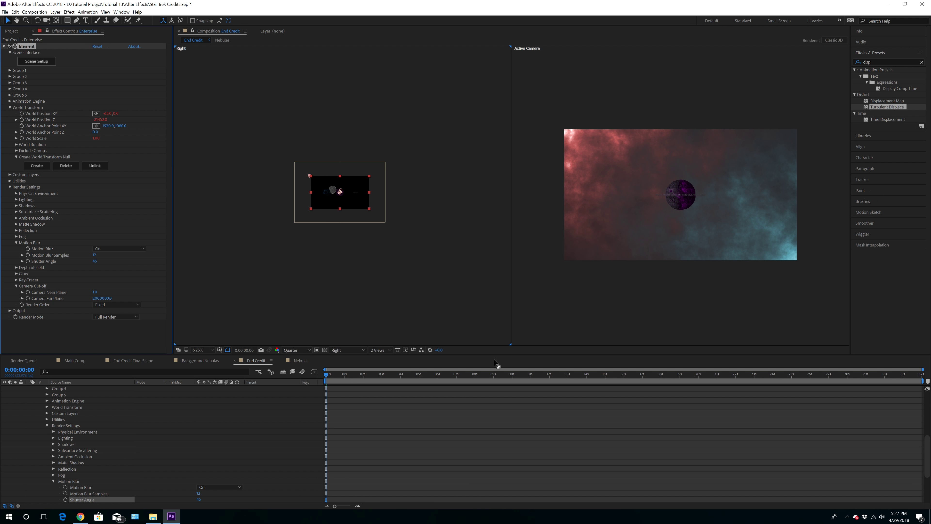
{"action": "left_click", "coordinate": [354, 376]}
{"action": "left_click_drag", "start_coordinate": [354, 376], "coordinate": [329, 384]}
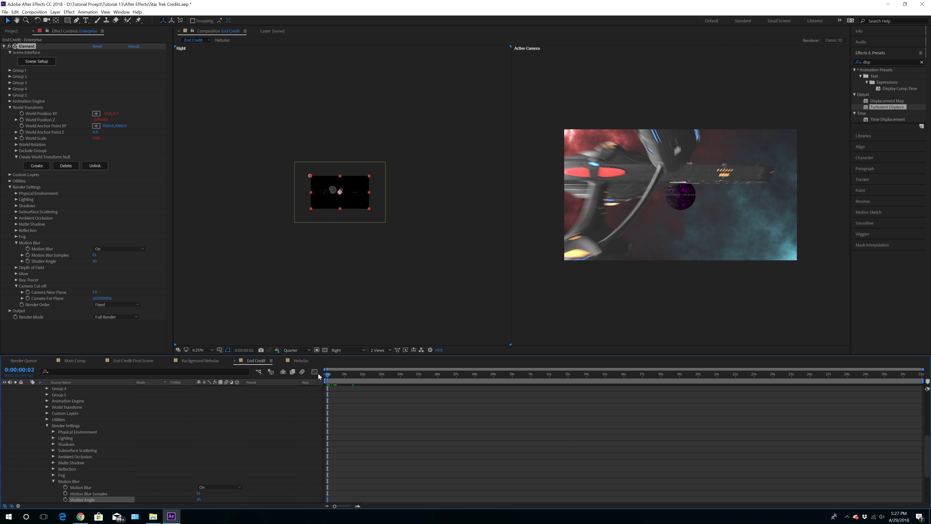
{"action": "left_click_drag", "start_coordinate": [328, 377], "coordinate": [326, 376]}
Change the viewer to a single Active Camera view and play the motion-blurred ship flight from the first frame
{"action": "left_click", "coordinate": [380, 351]}
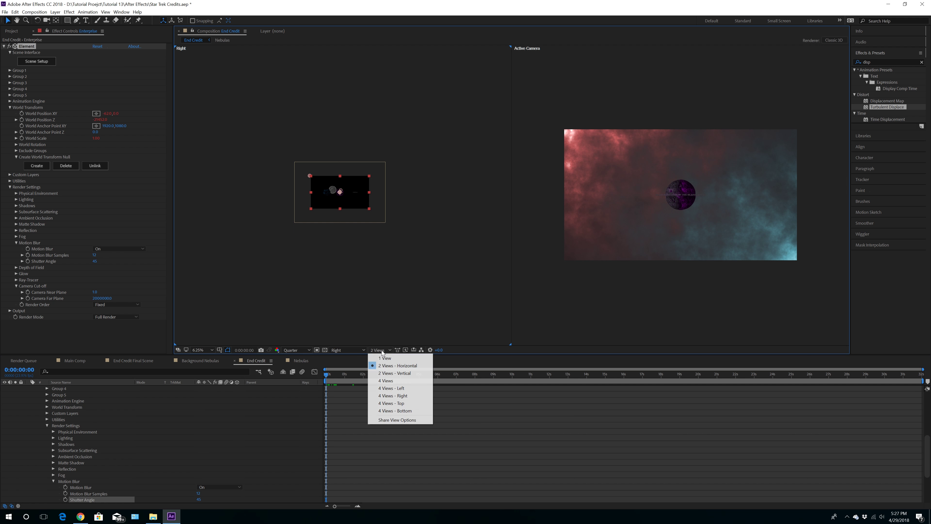
{"action": "left_click", "coordinate": [380, 350]}
{"action": "left_click", "coordinate": [380, 350]}
{"action": "left_click", "coordinate": [384, 358]}
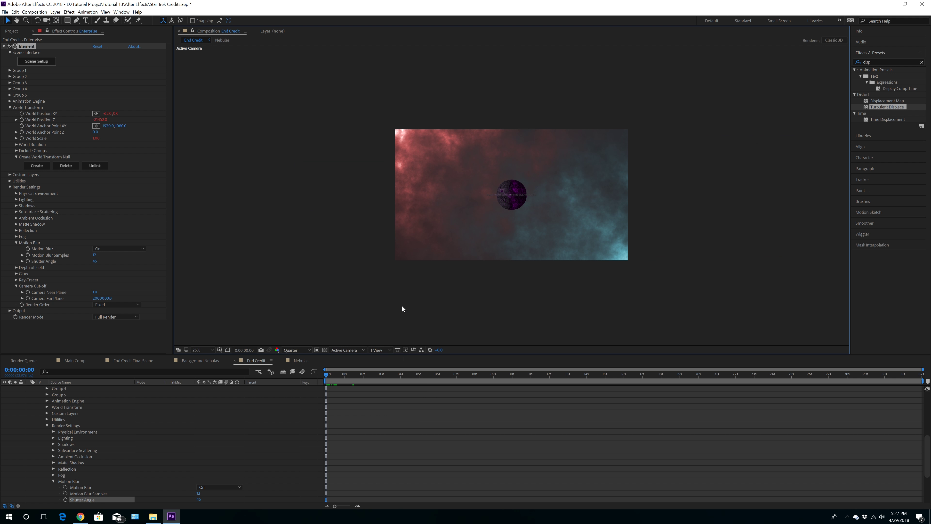
{"action": "key", "text": "space"}
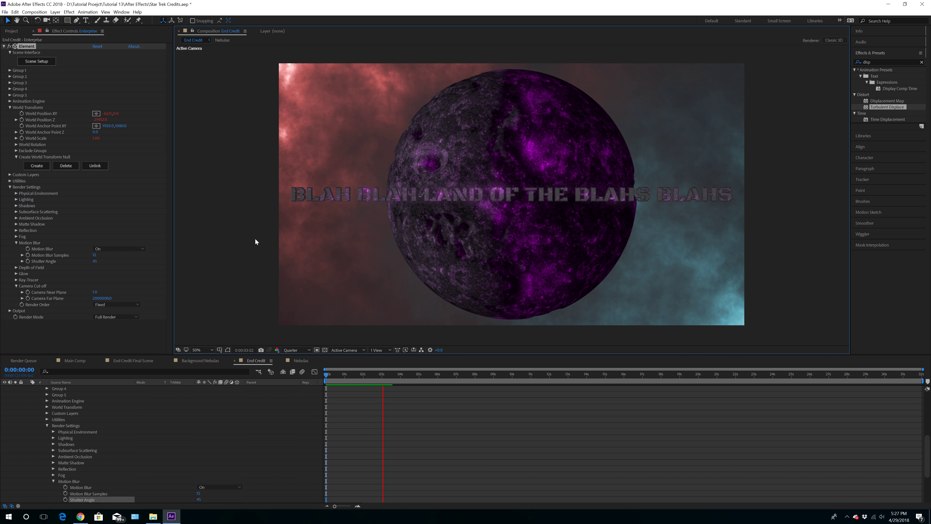
Collapse the Enterprise and Camera 1 layer properties, and move to 0:00:06:00 with the Enterprise layer selected
{"action": "scroll", "coordinate": [90, 415], "scroll_direction": "up", "scroll_amount": 8}
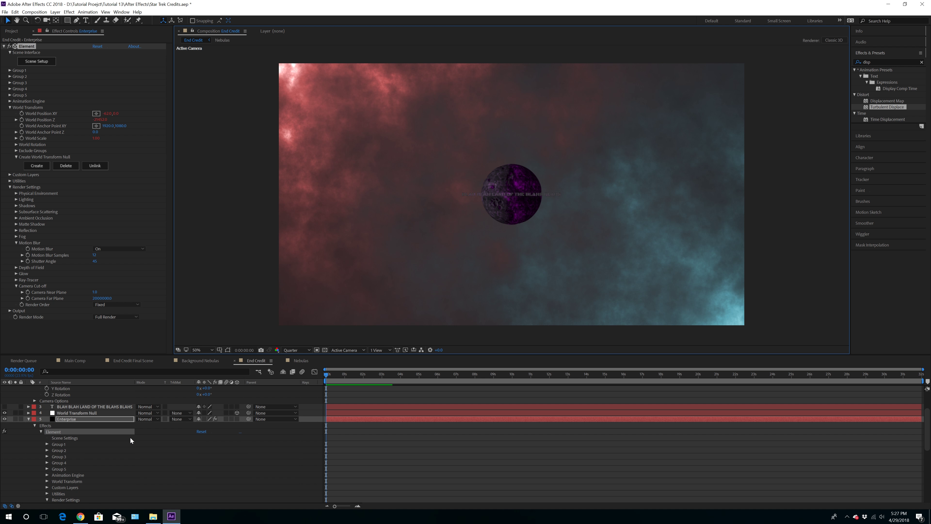
{"action": "left_click", "coordinate": [28, 463]}
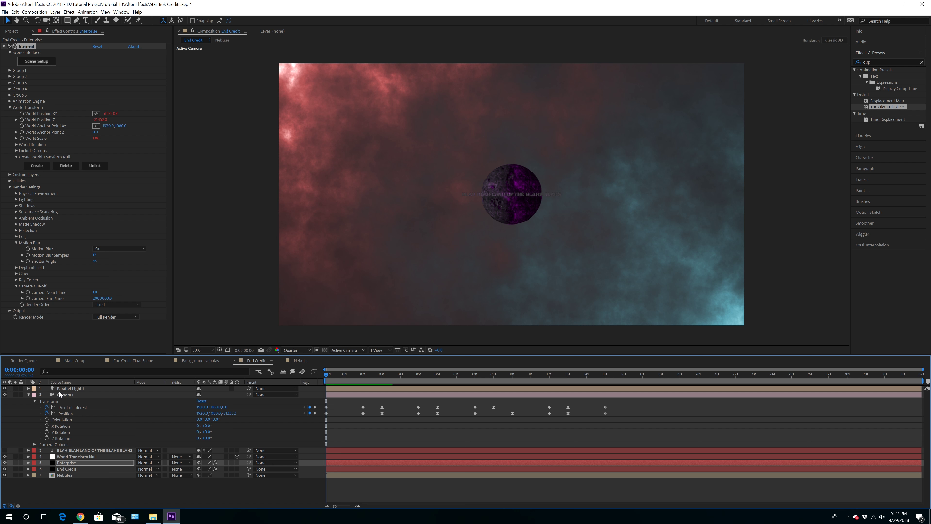
{"action": "left_click", "coordinate": [27, 396]}
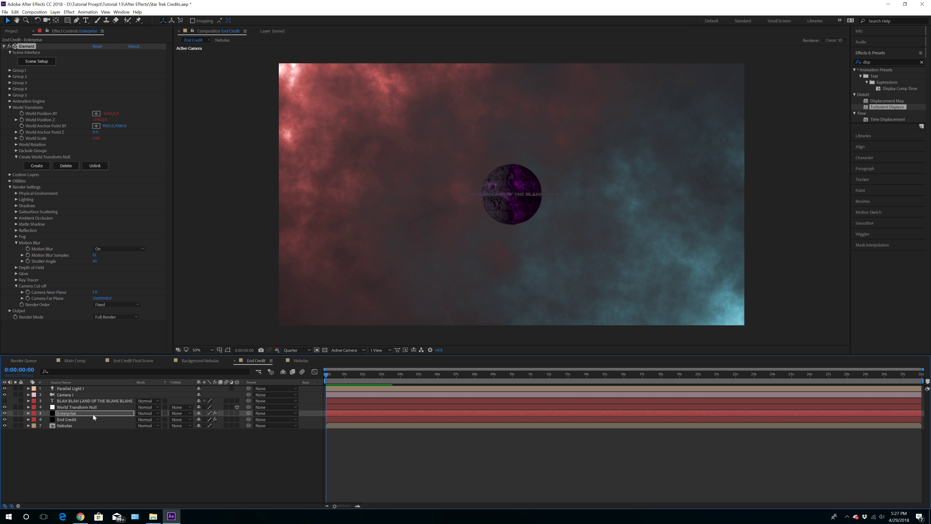
{"action": "left_click", "coordinate": [93, 415]}
{"action": "left_click_drag", "start_coordinate": [408, 374], "coordinate": [438, 385]}
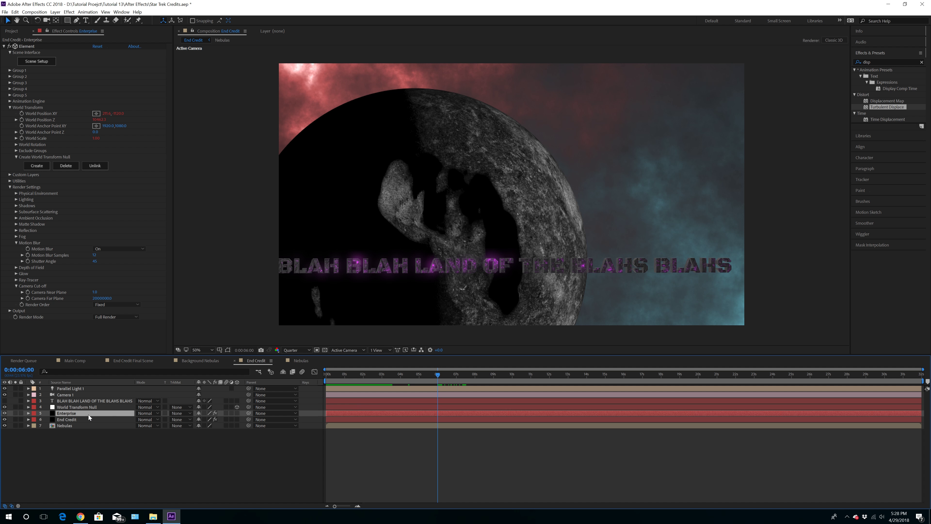